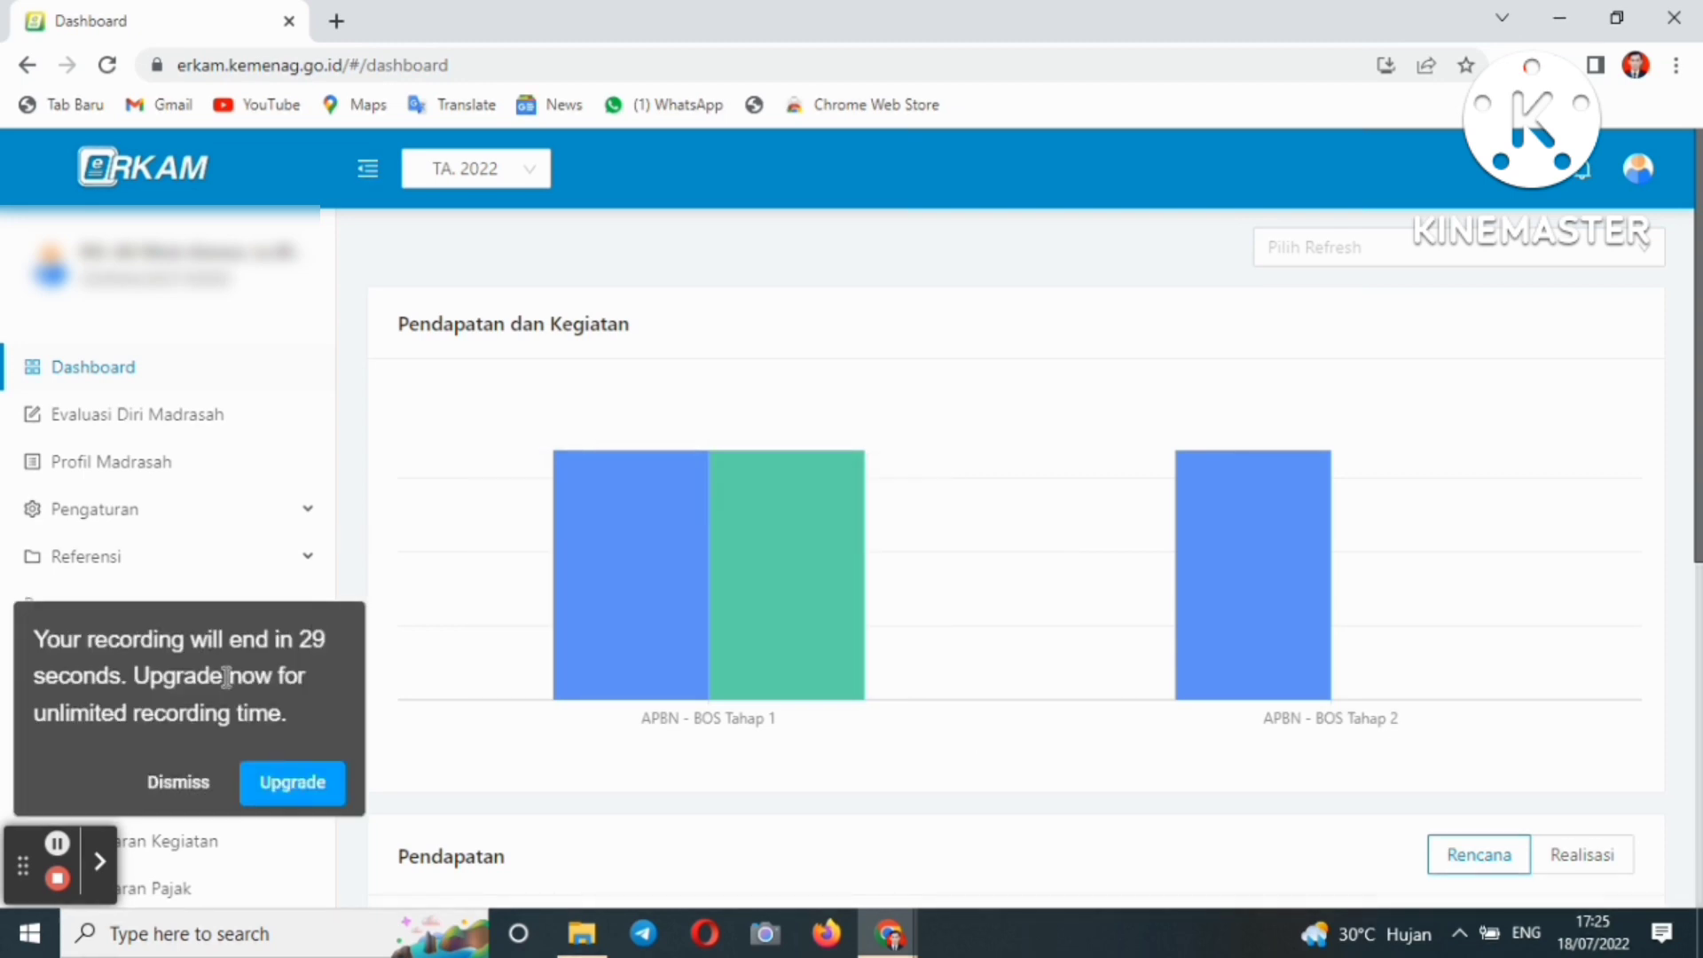
Start a new income plan under Rencana Pendapatan with APBN - Bantuan Afirmasi as its Sumber Dana.
click(180, 783)
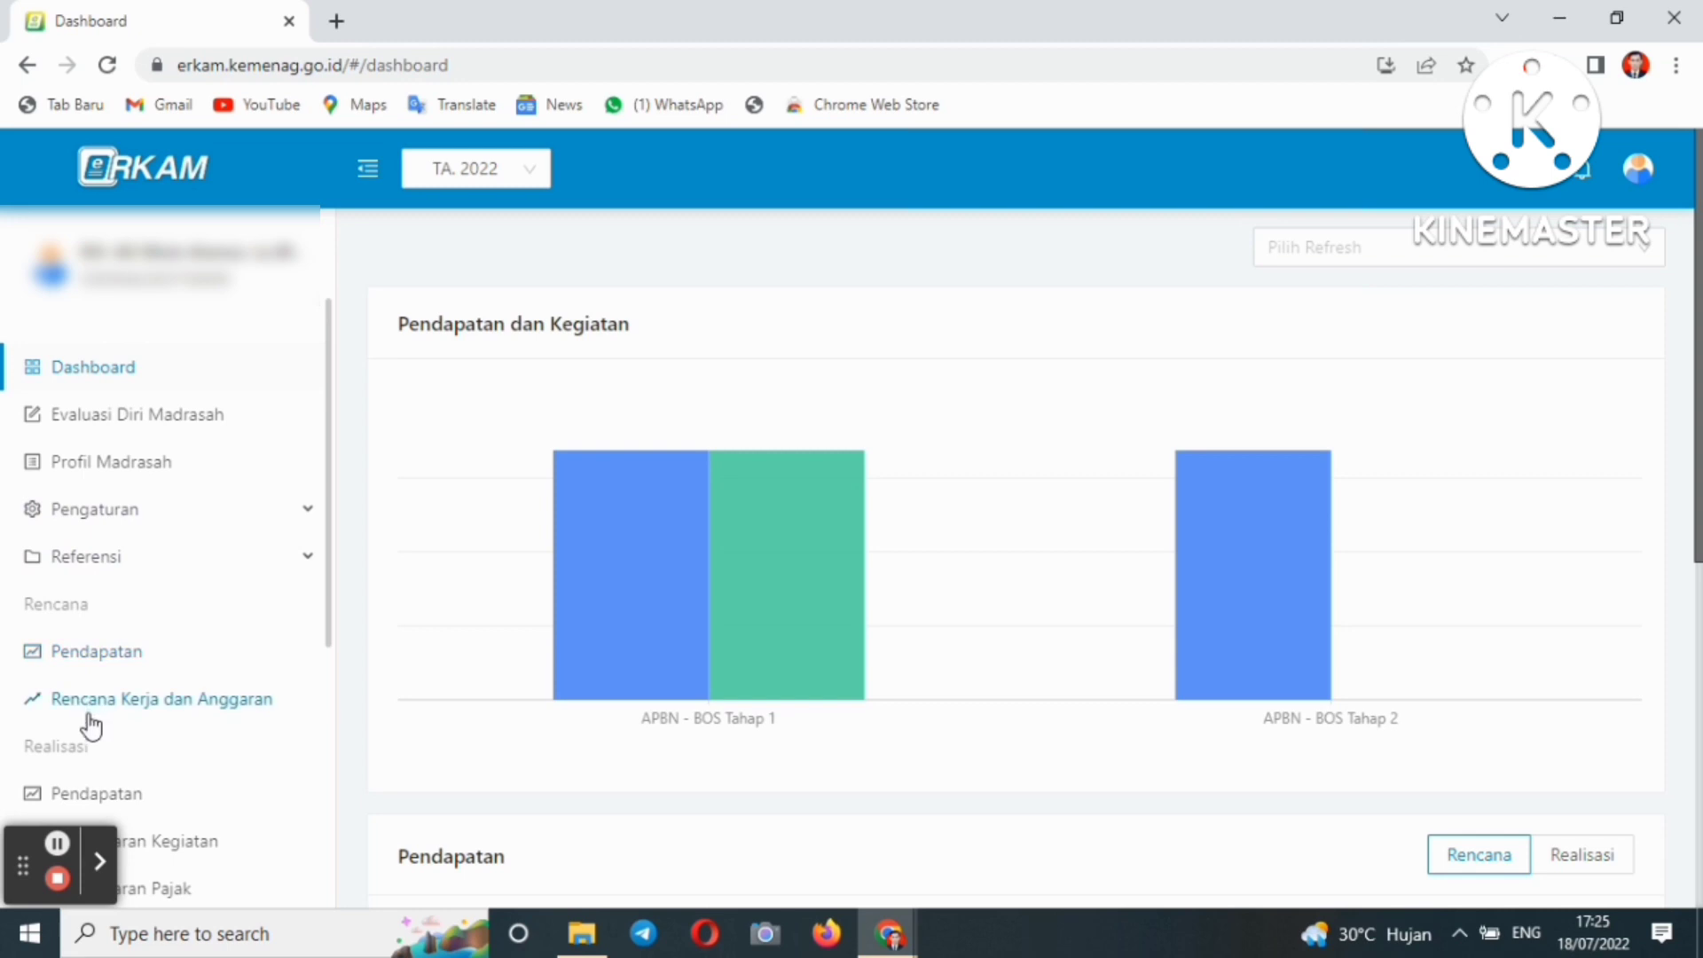
click(110, 674)
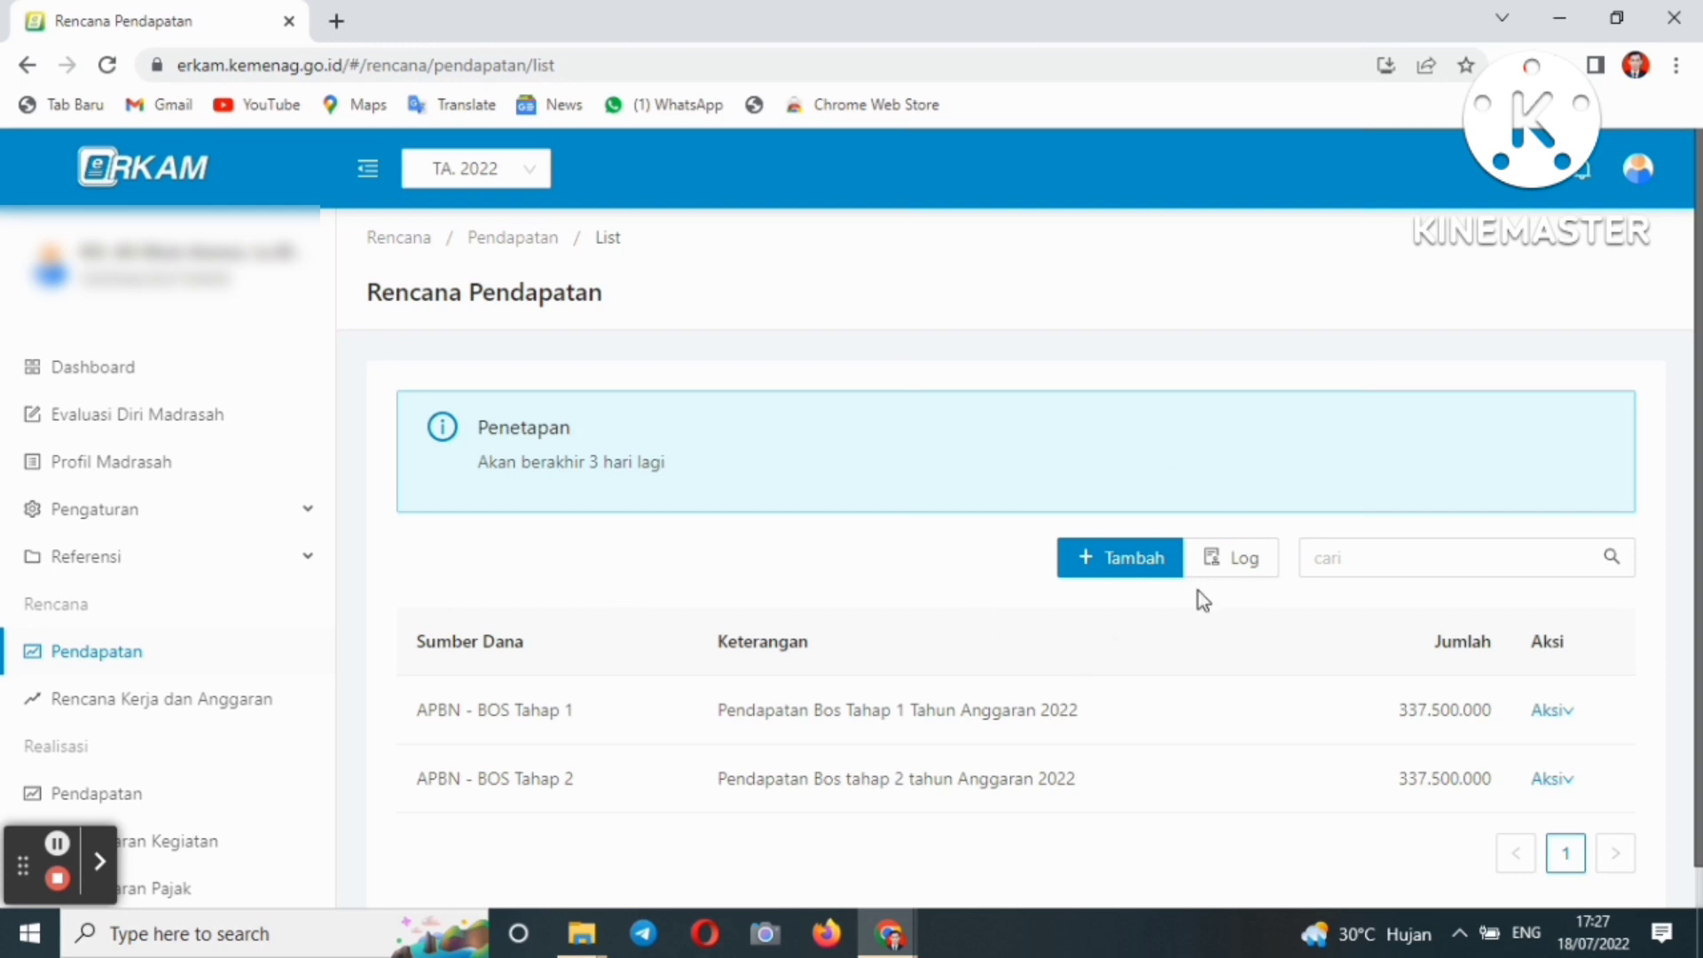
click(1093, 561)
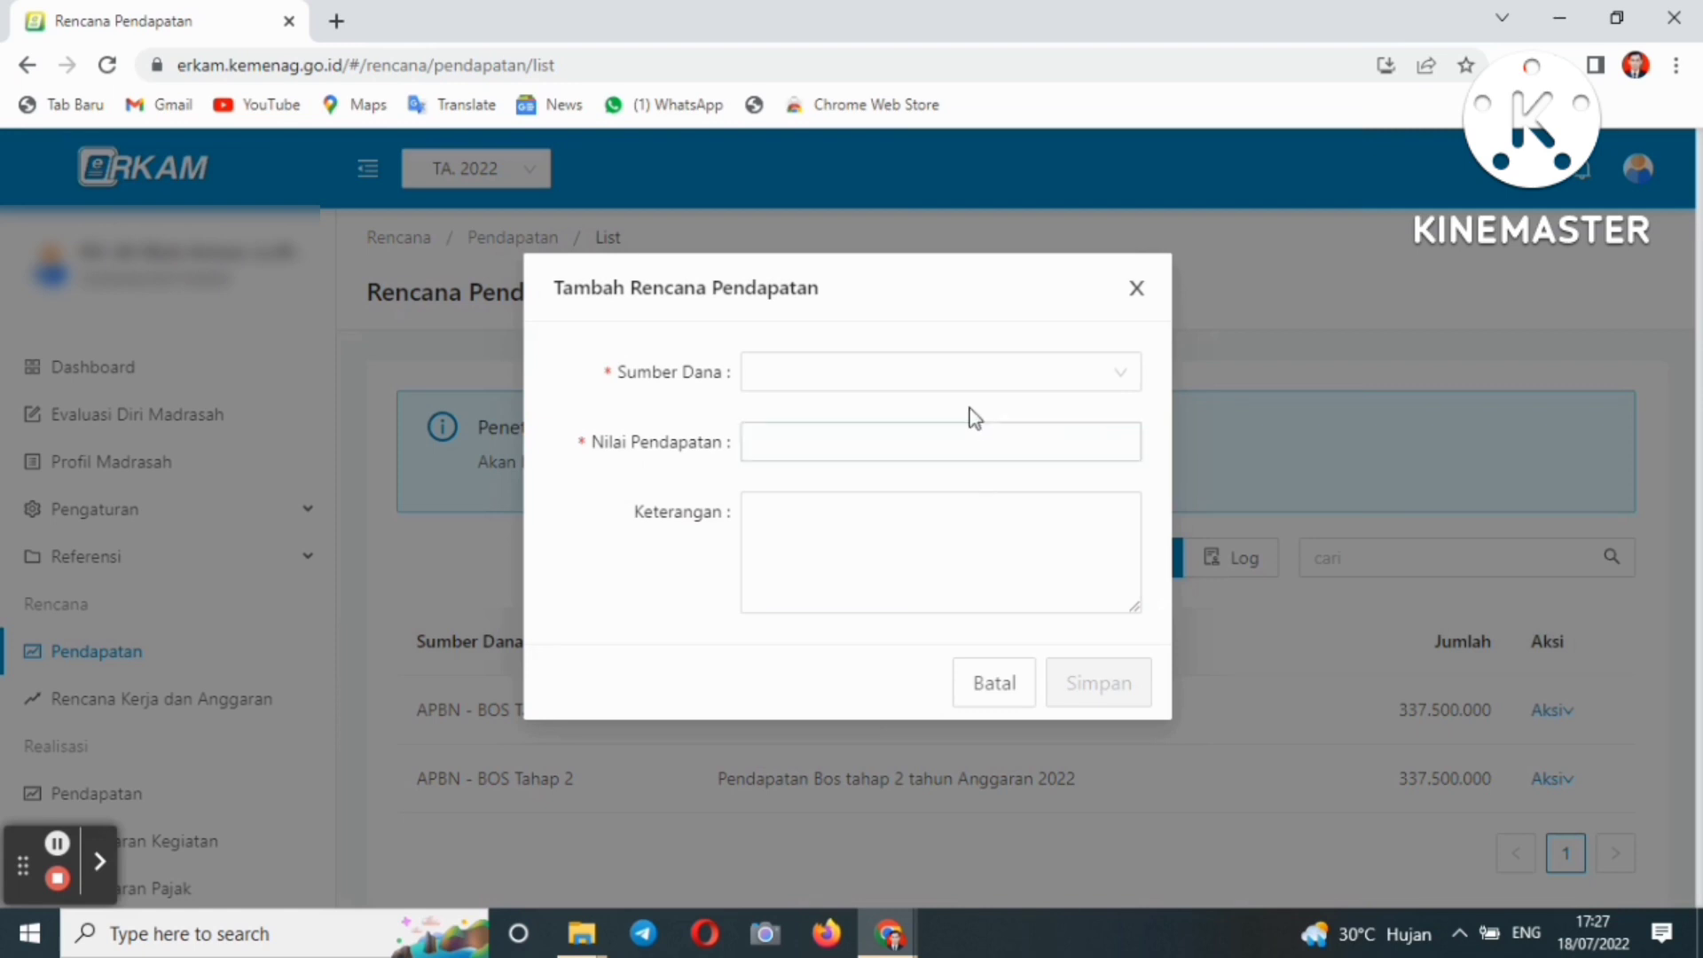
click(960, 385)
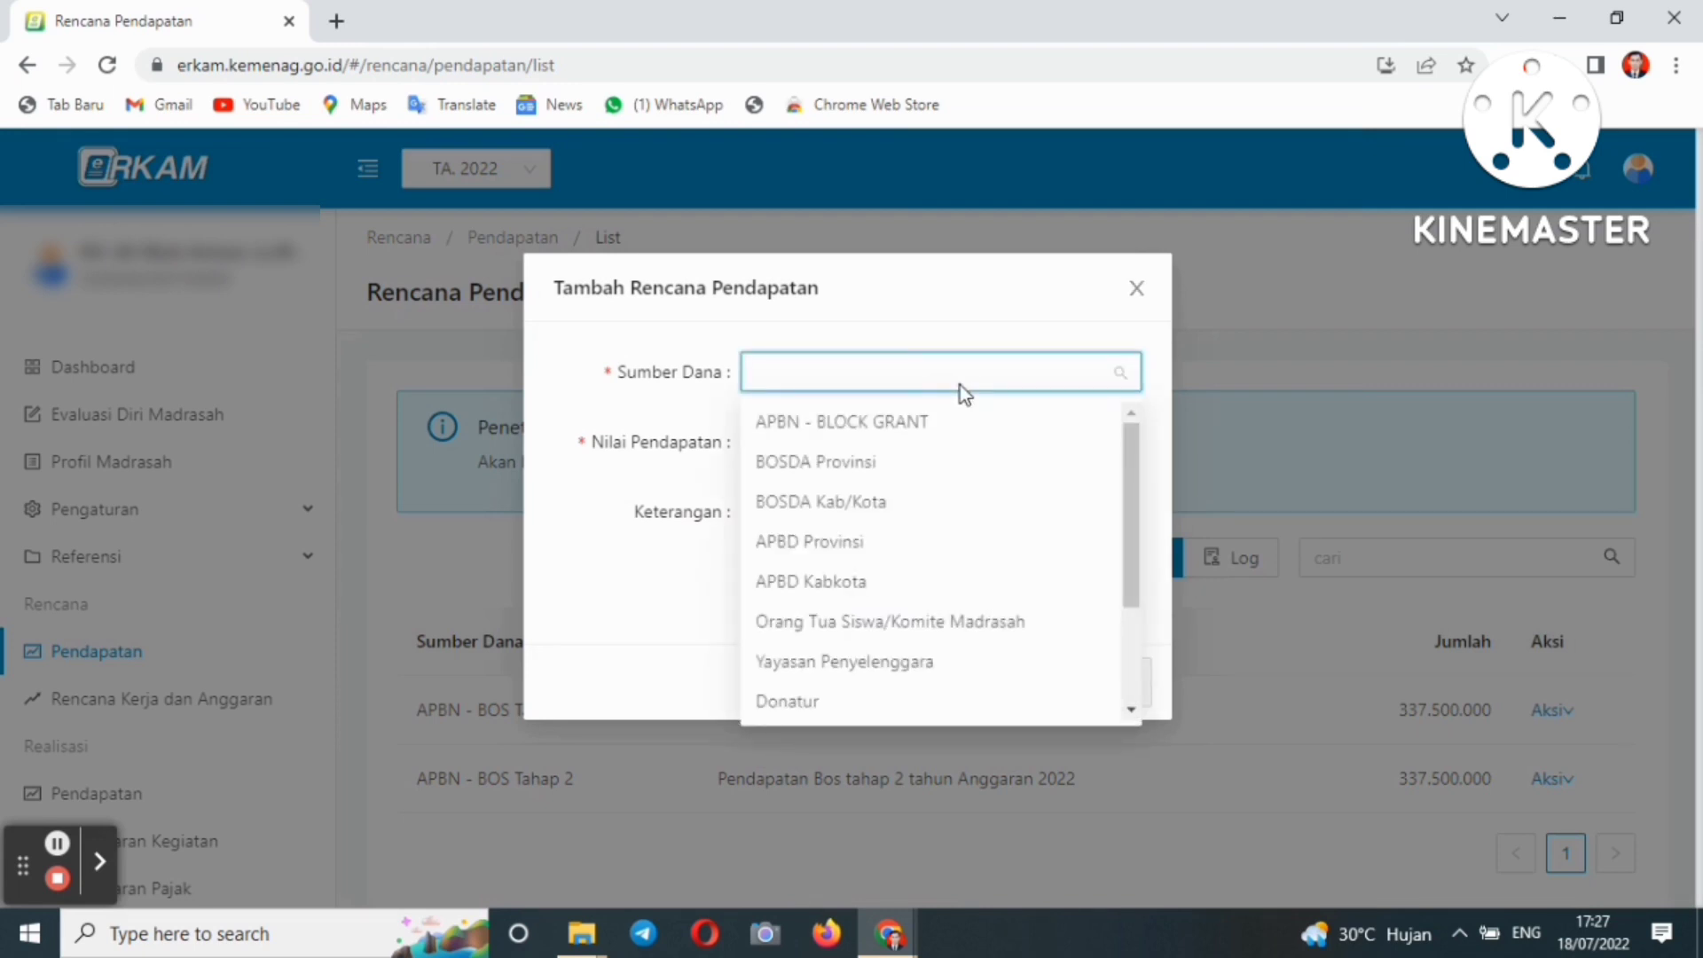
scroll(1132, 460, down, 3)
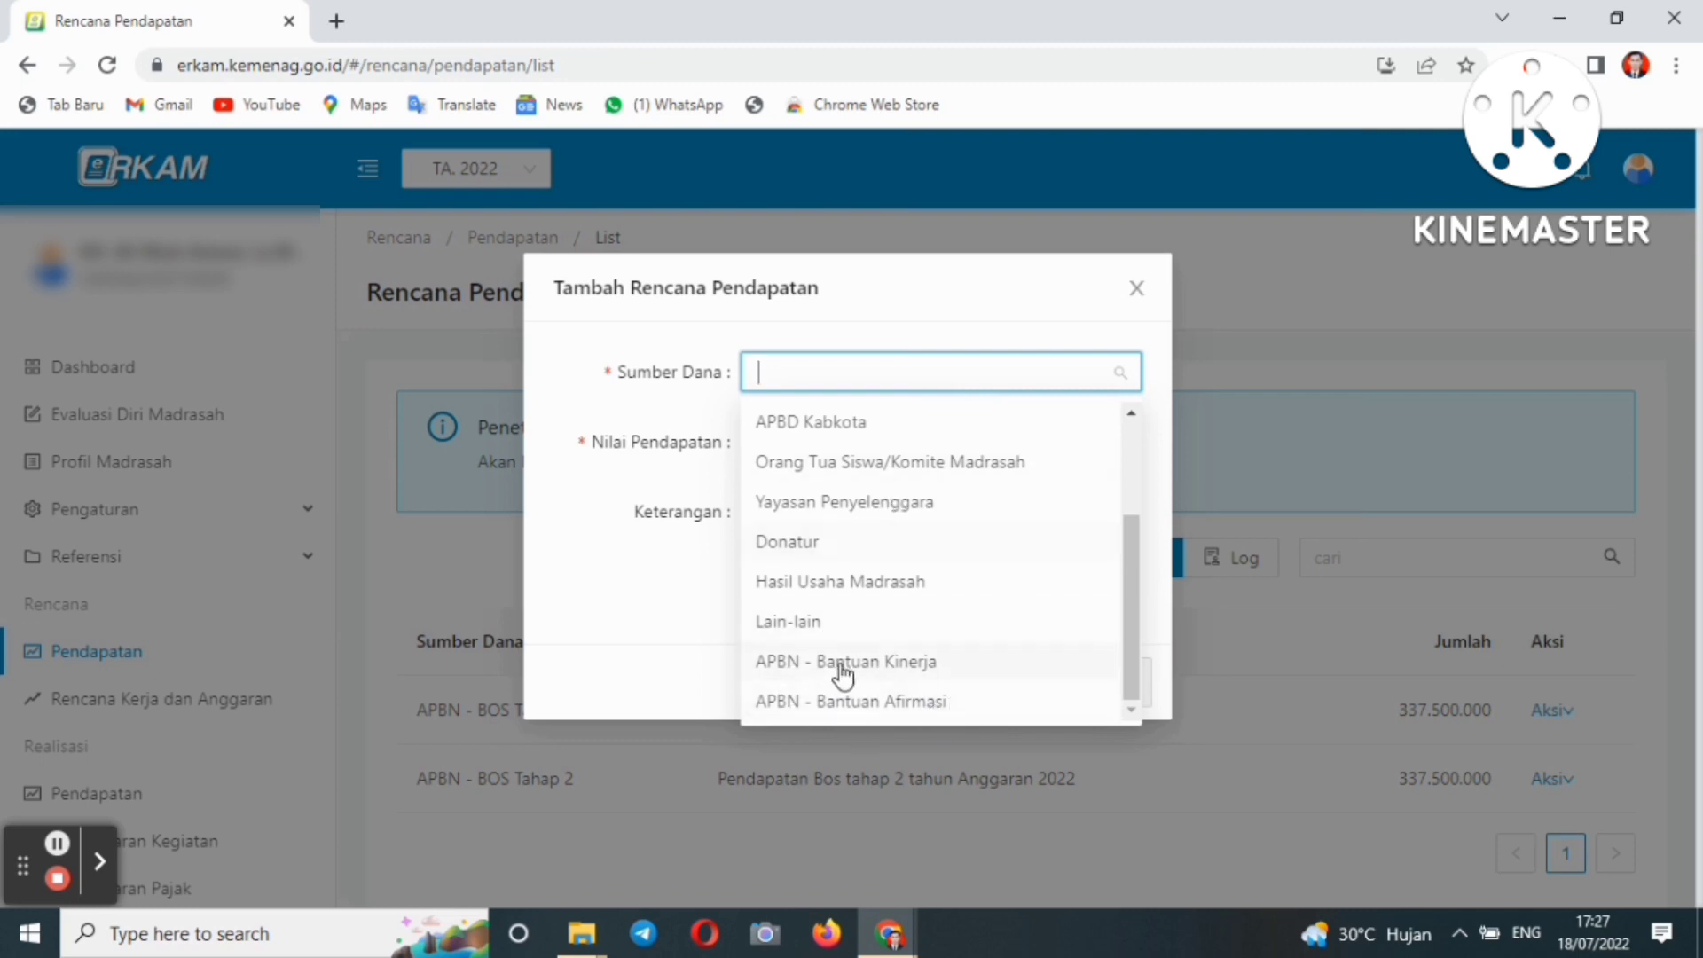
click(858, 709)
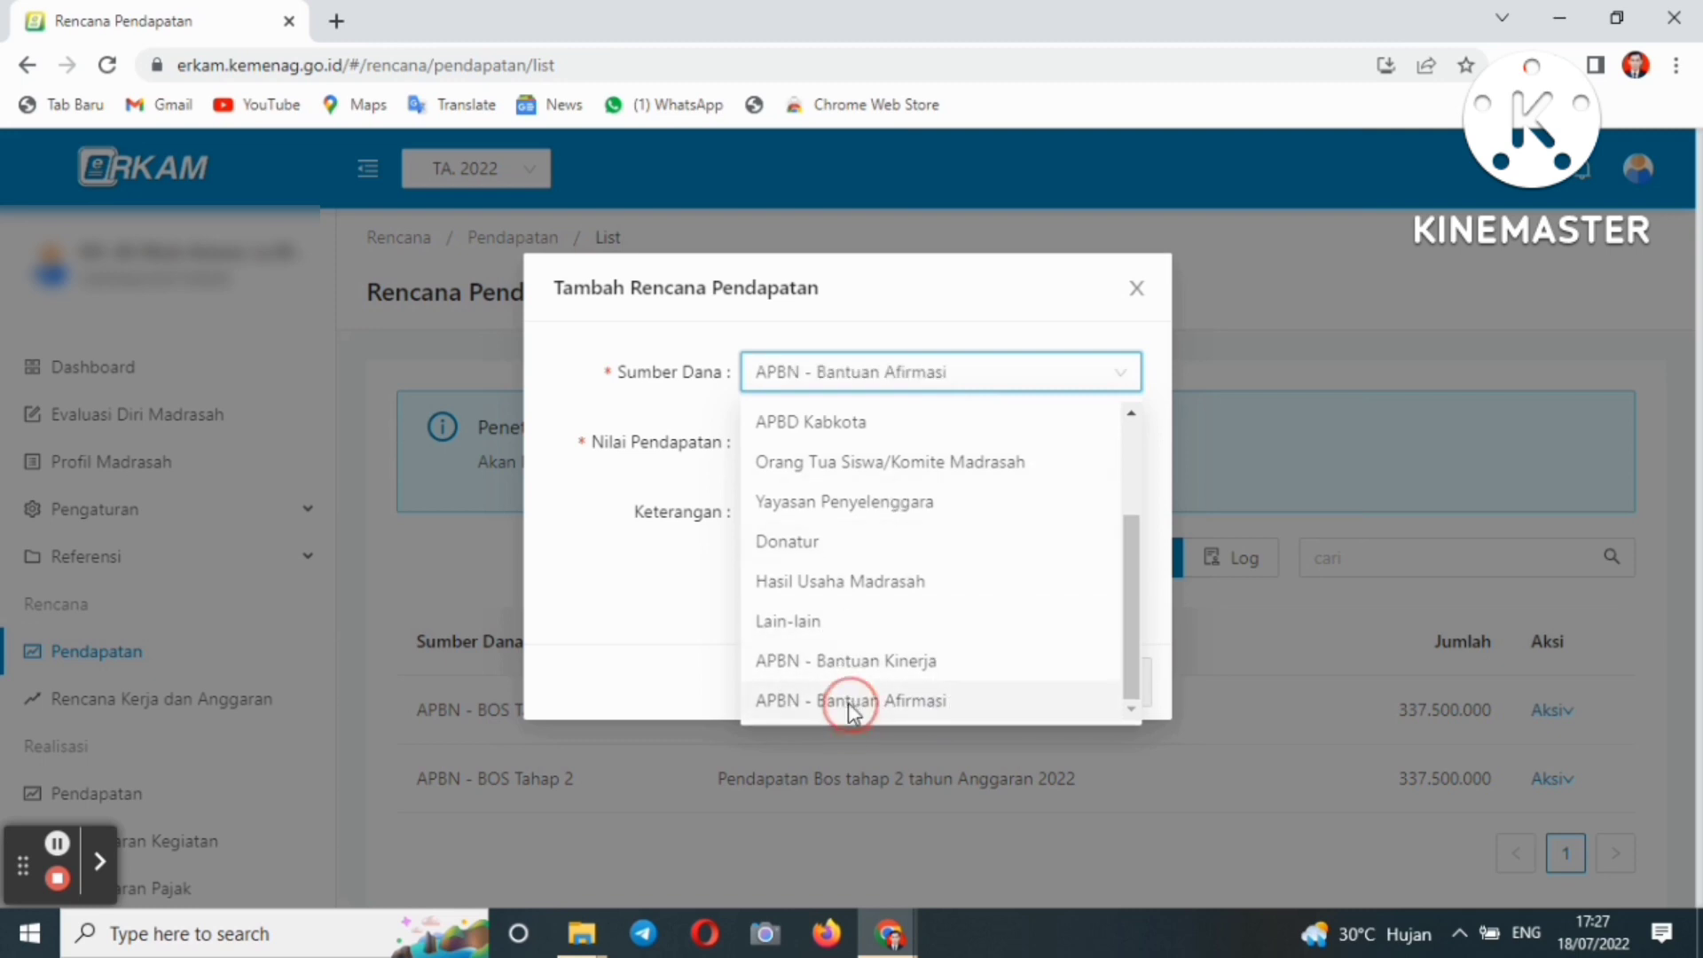
Set the Nilai Pendapatan to 150000000 with the Keterangan "Dana Afirmasi" and save the income plan.
click(805, 456)
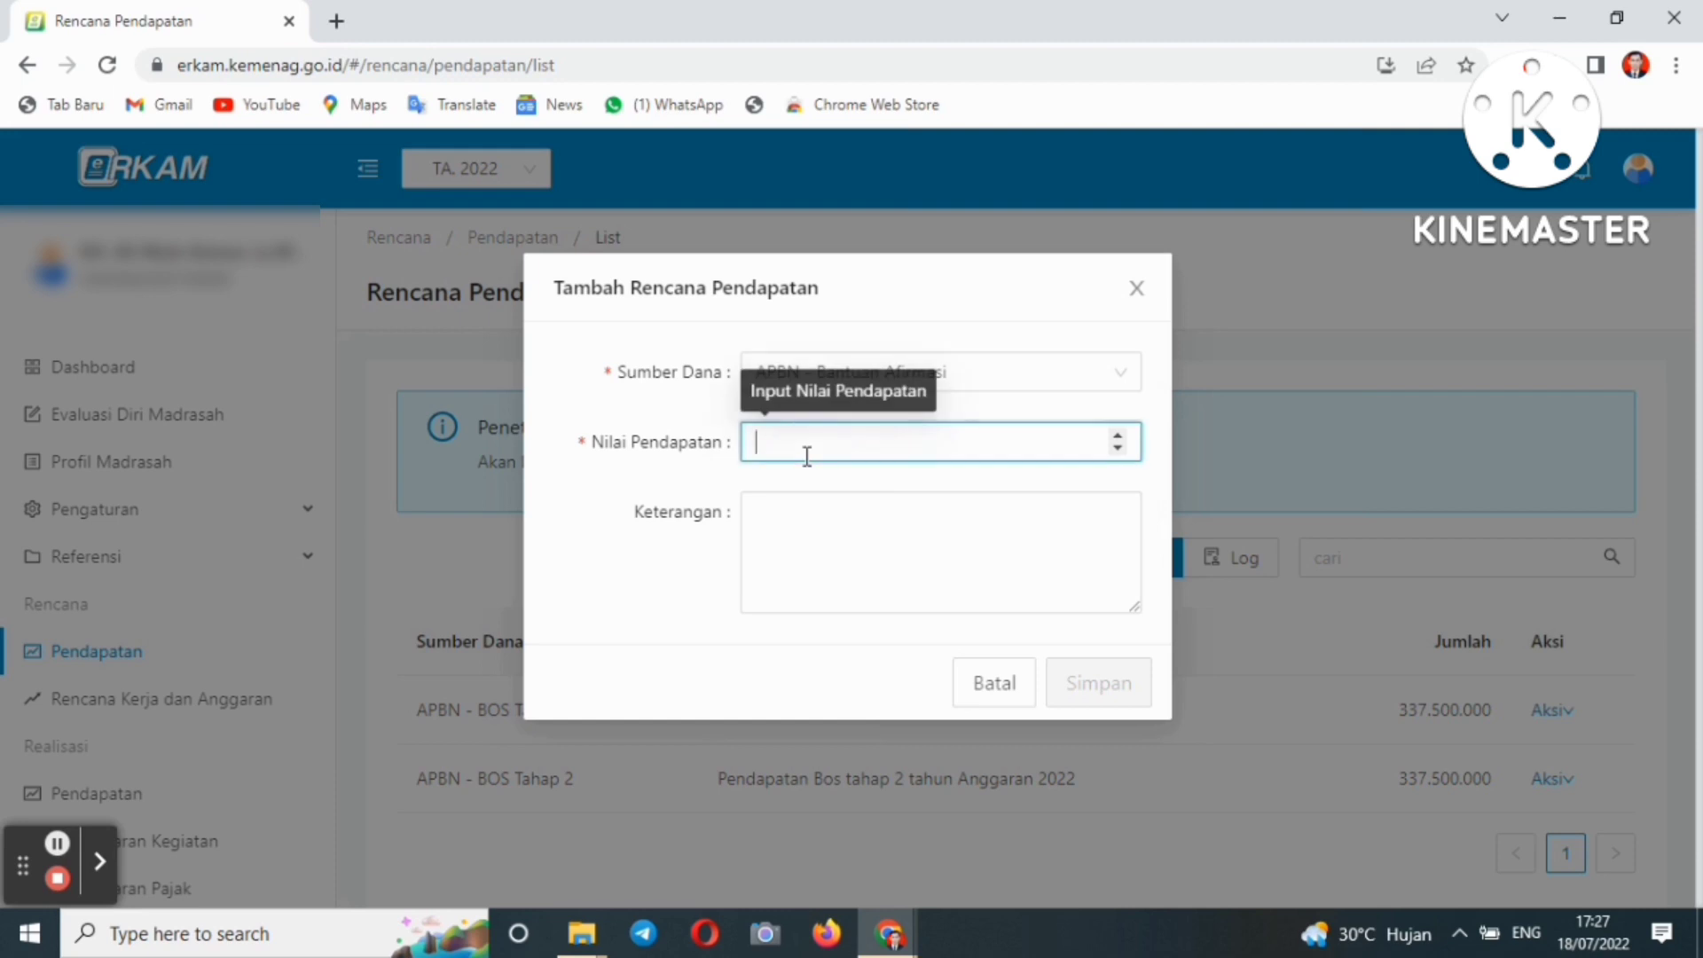
text(150000000)
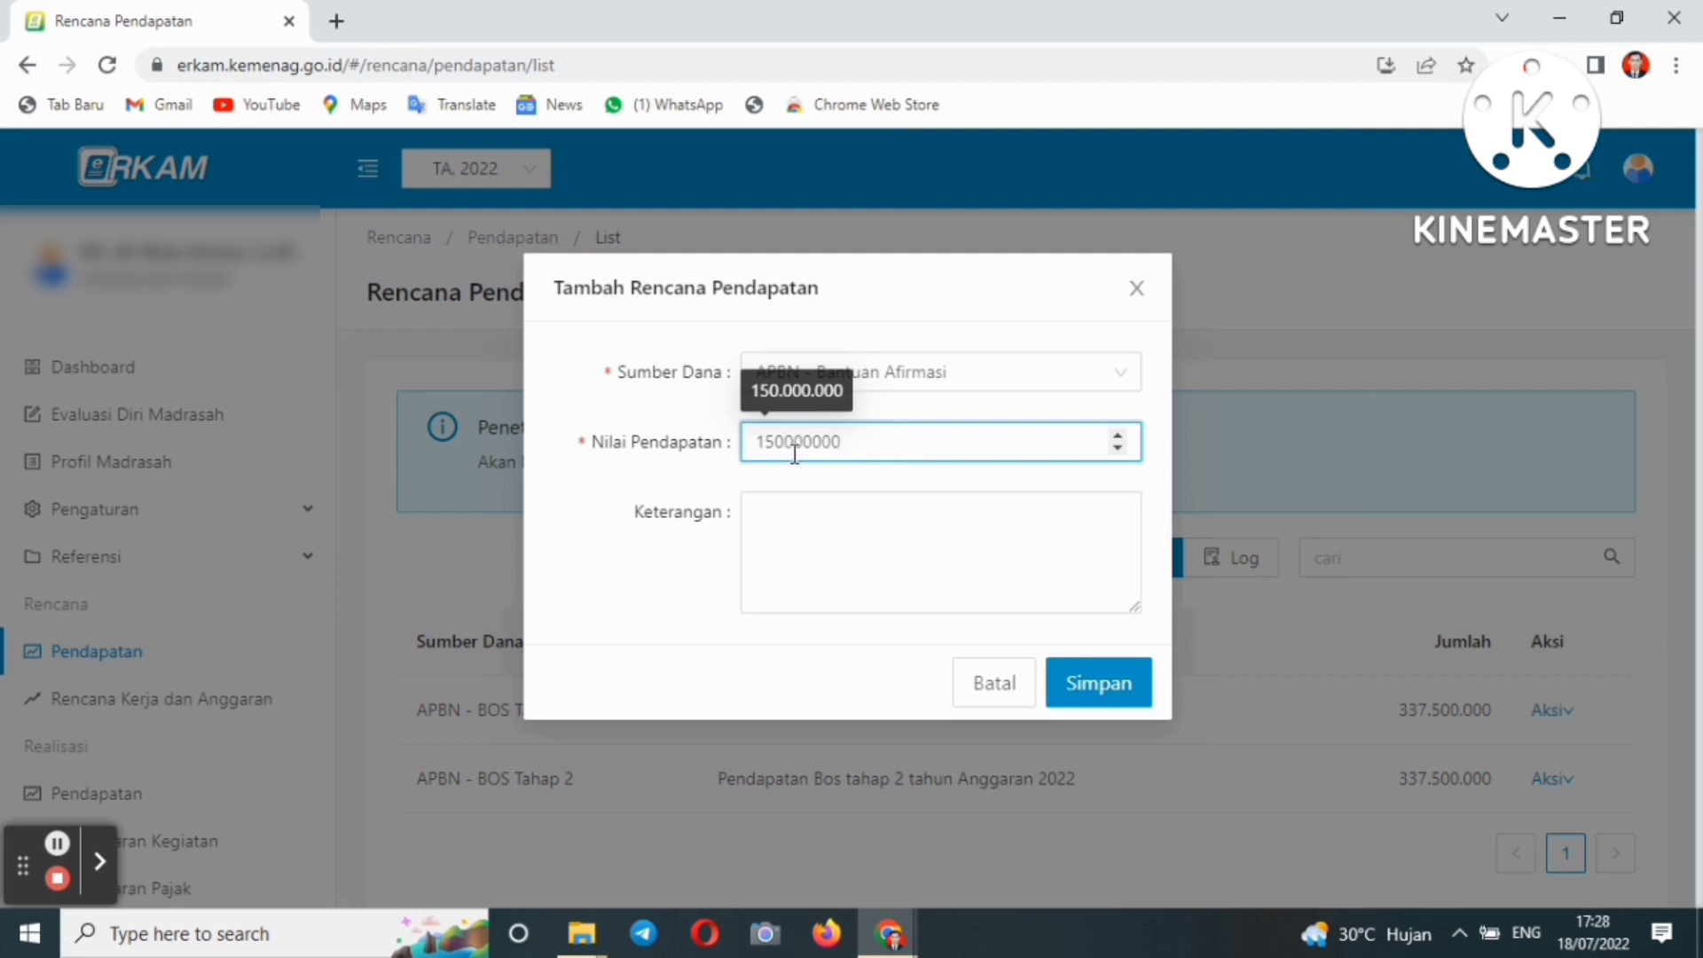
click(782, 508)
text(Dana Afirmasi)
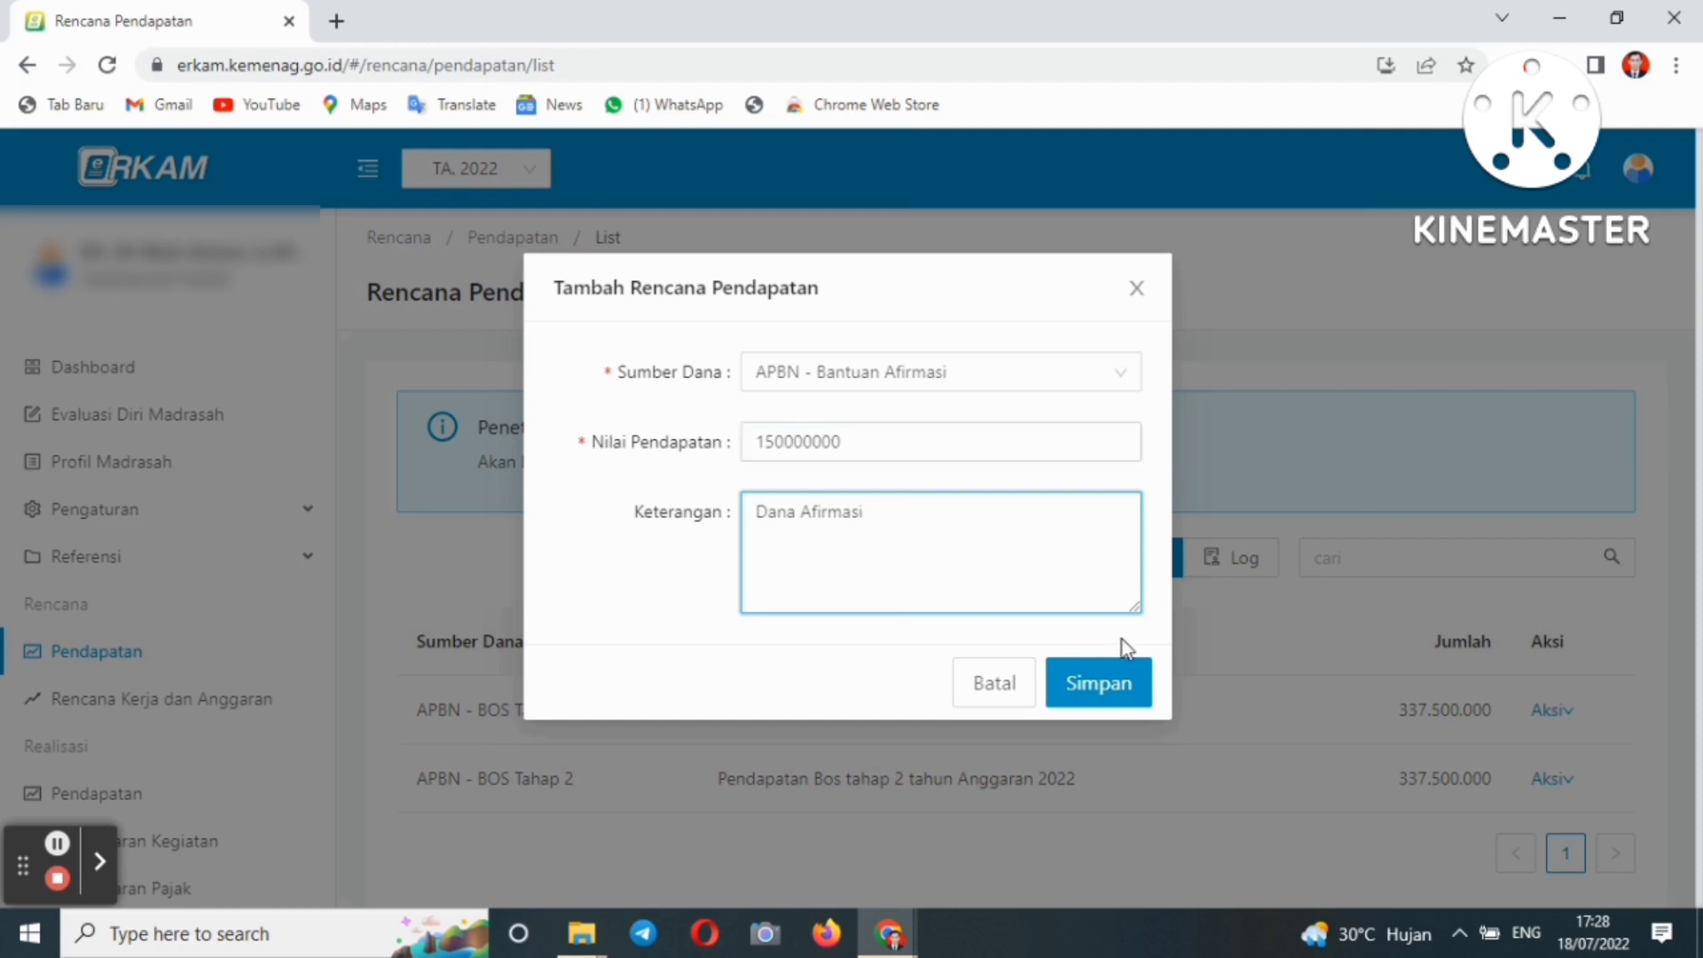
click(1109, 687)
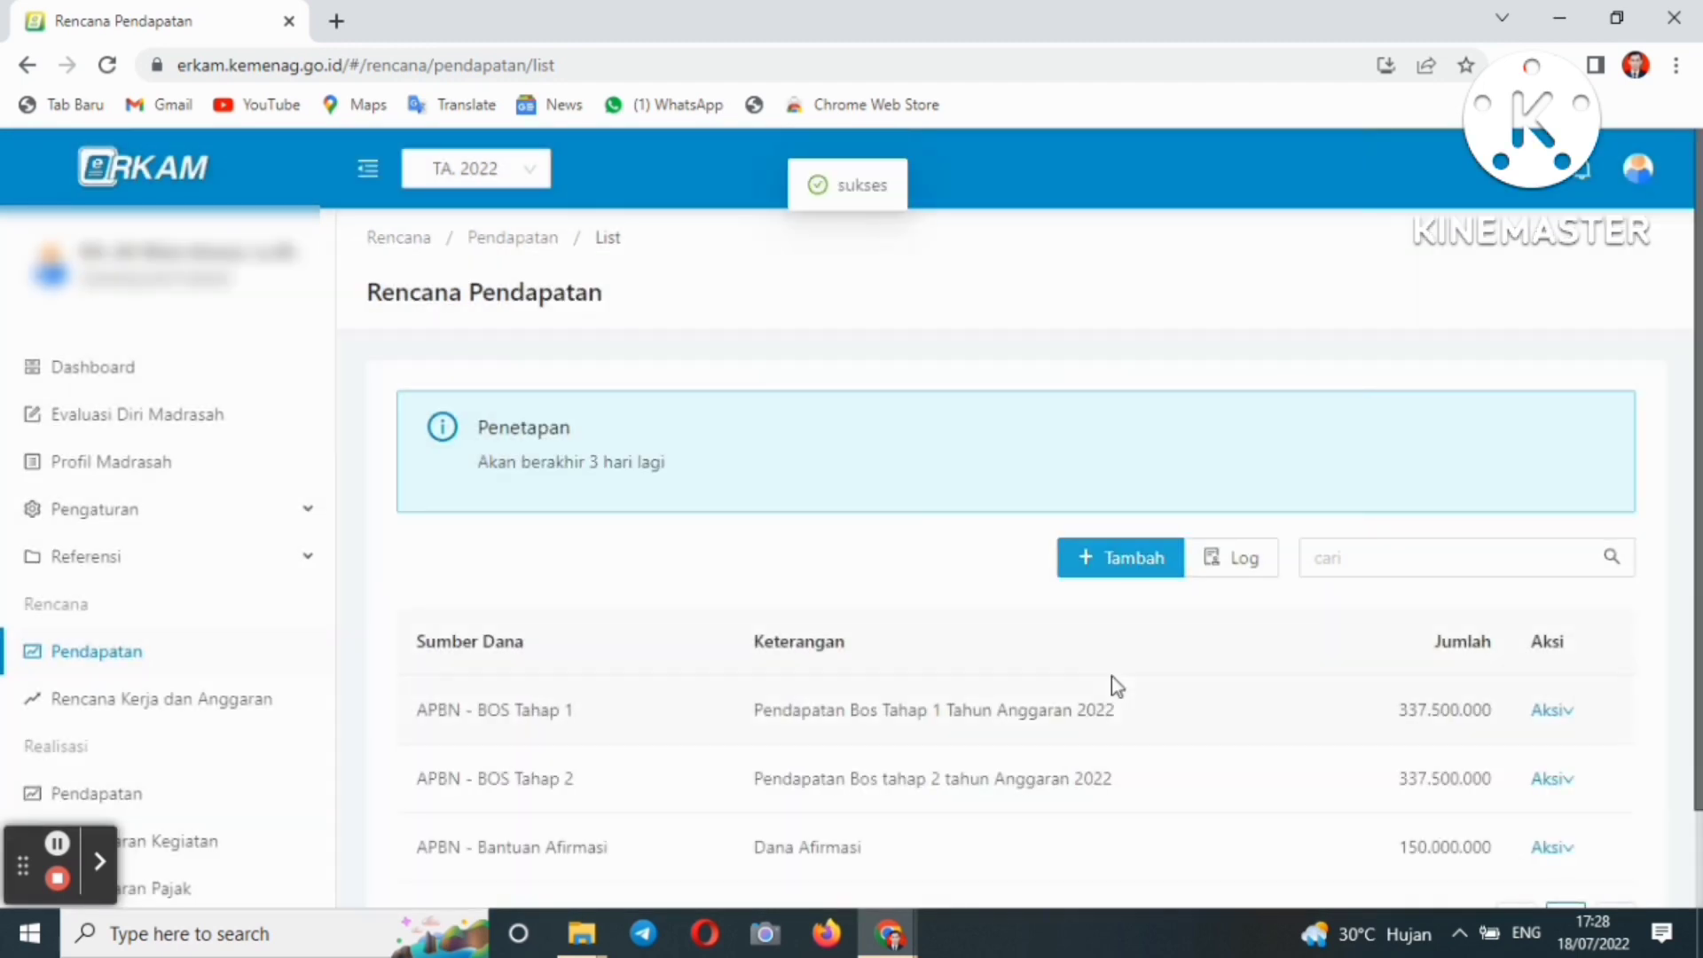
drag(1698, 493, 1698, 590)
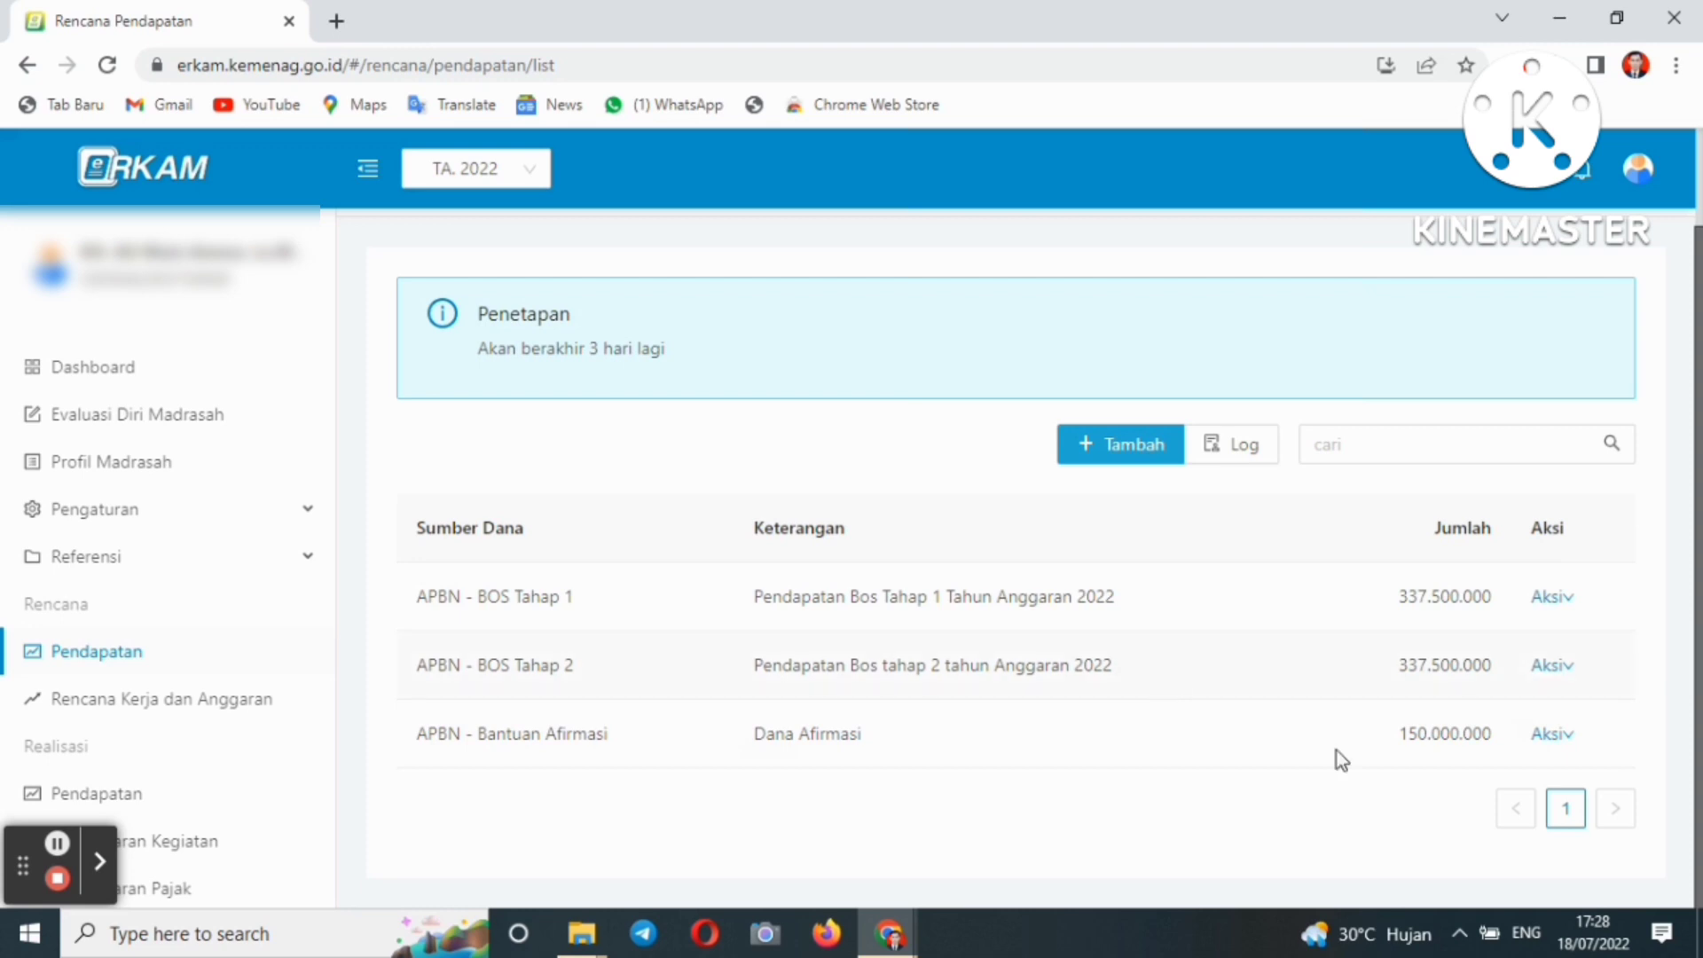
Start a new activity plan in Rencana Kerja dan Anggaran for the APBN - Bantuan Afirmasi fund.
click(138, 703)
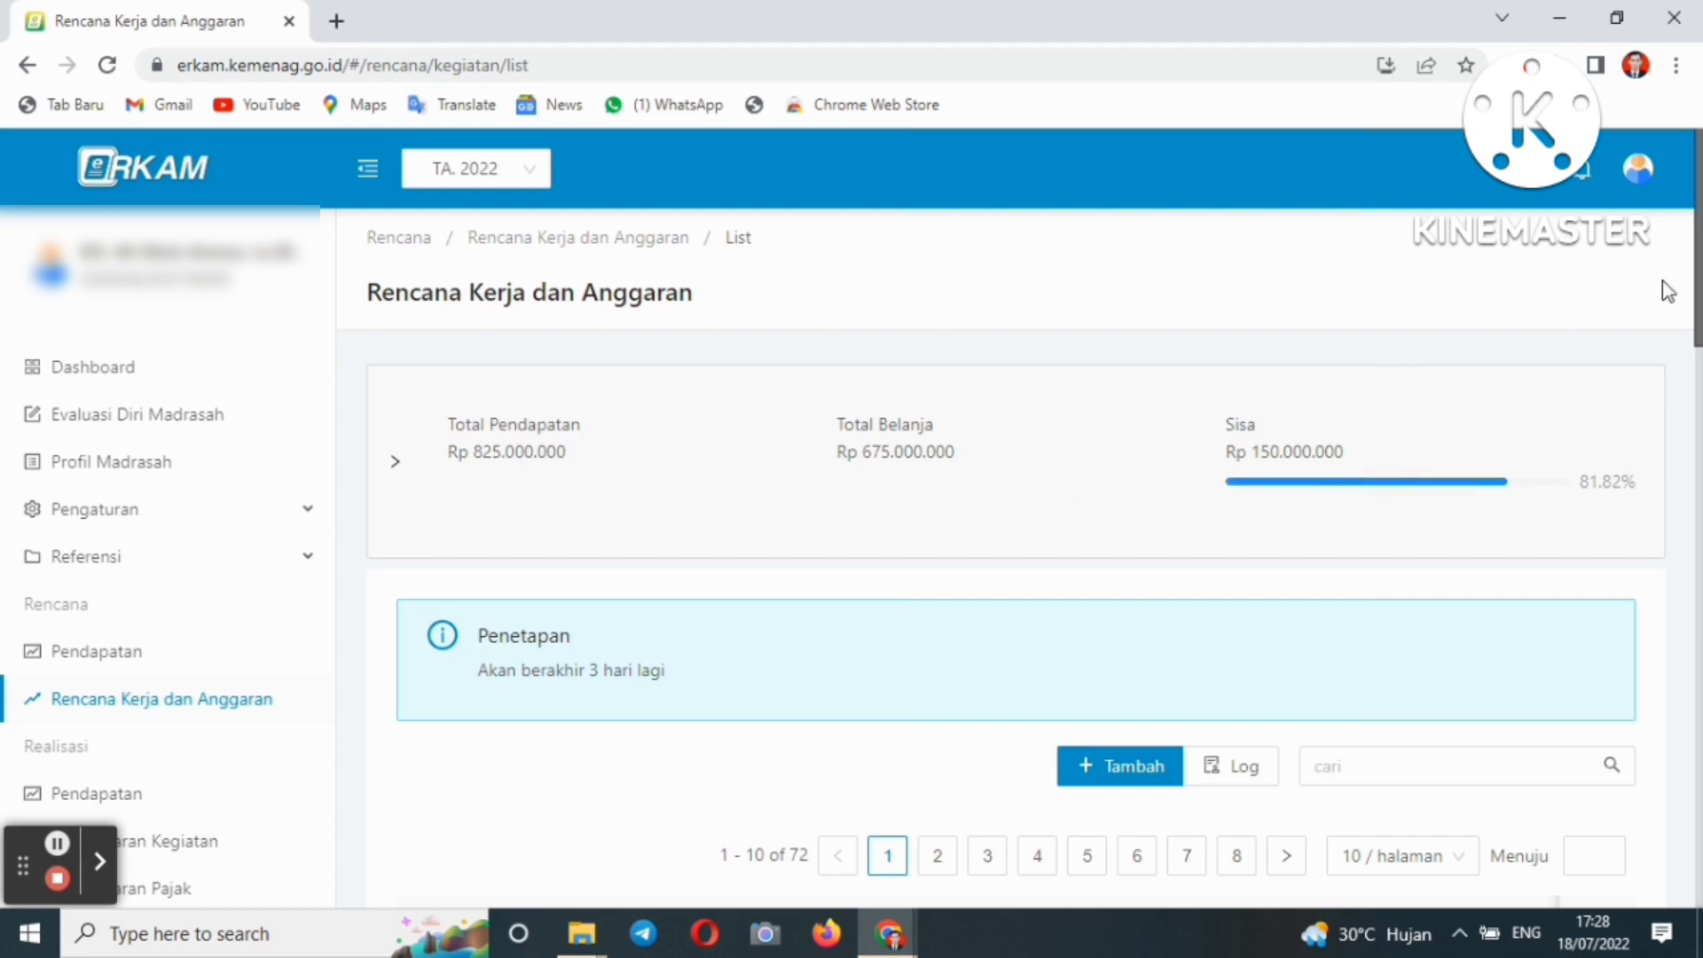
drag(1699, 295, 1699, 395)
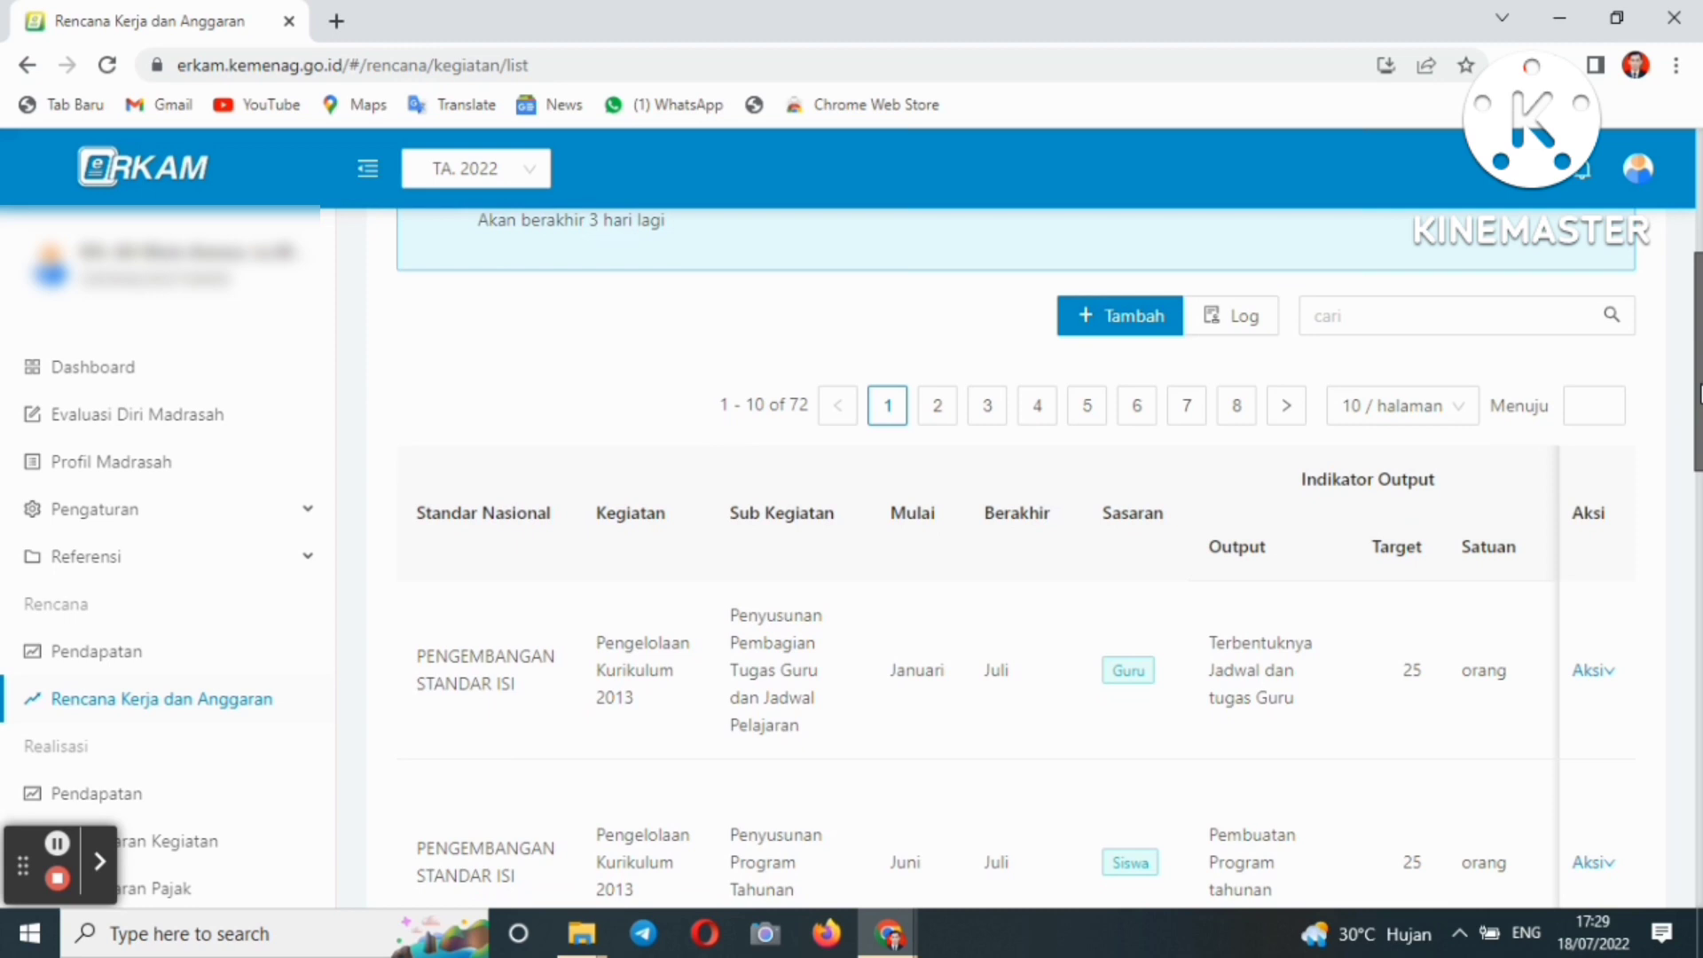
drag(1699, 395, 1699, 371)
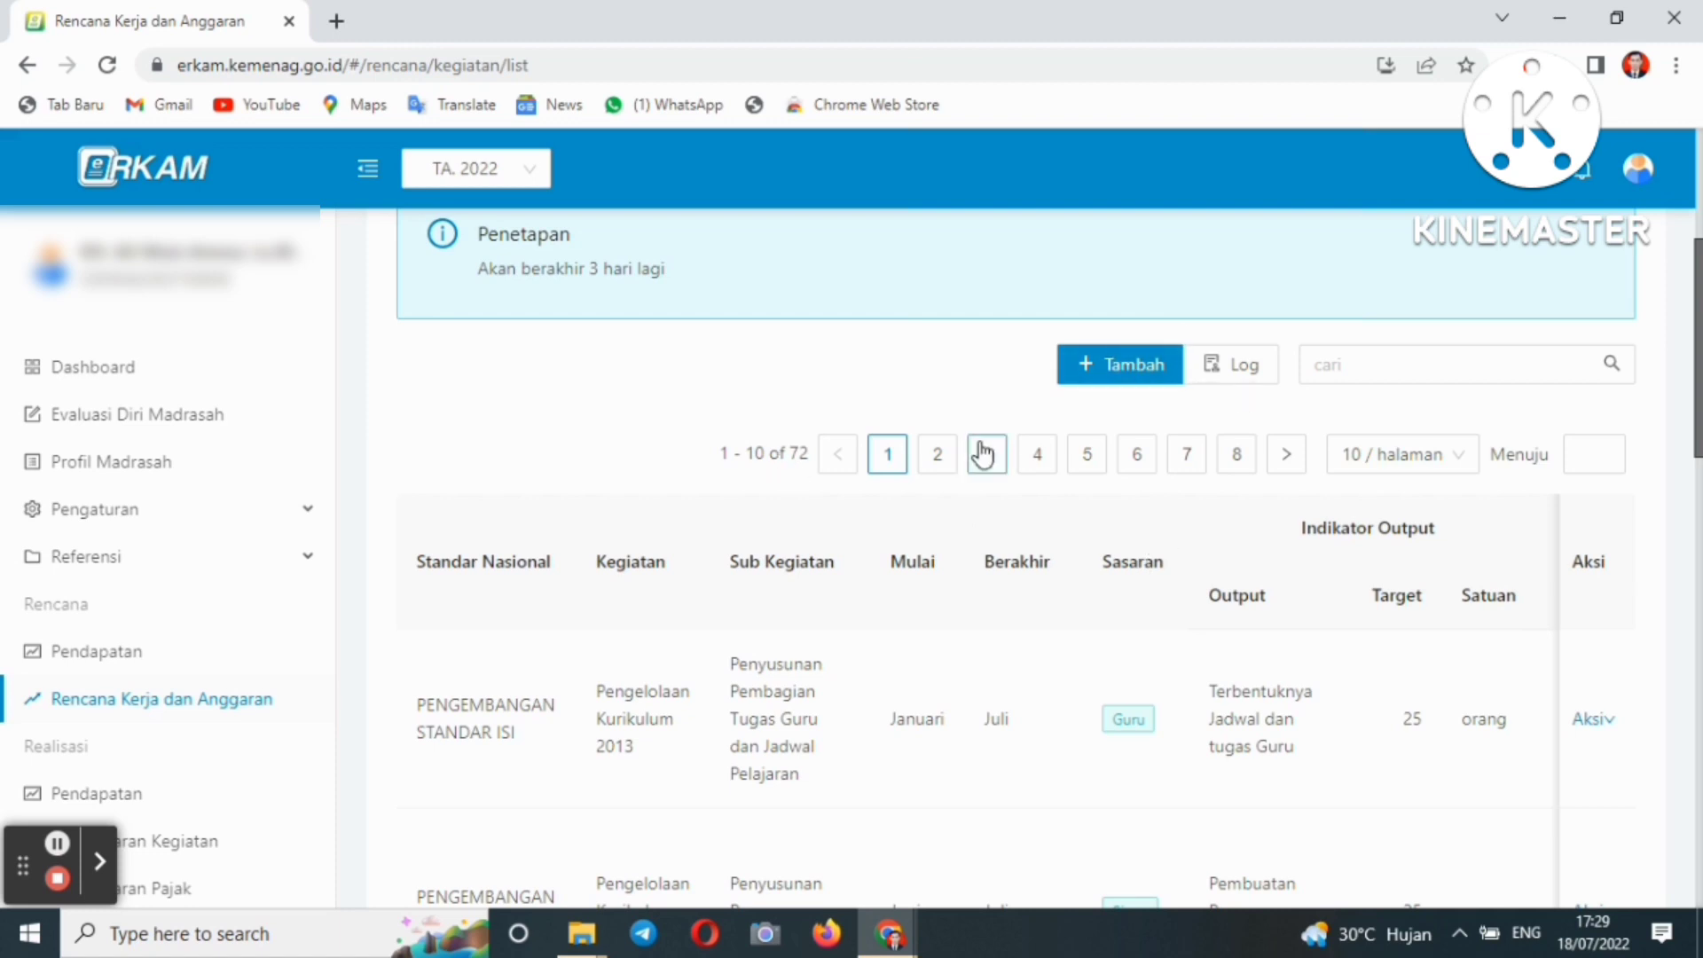
click(1098, 373)
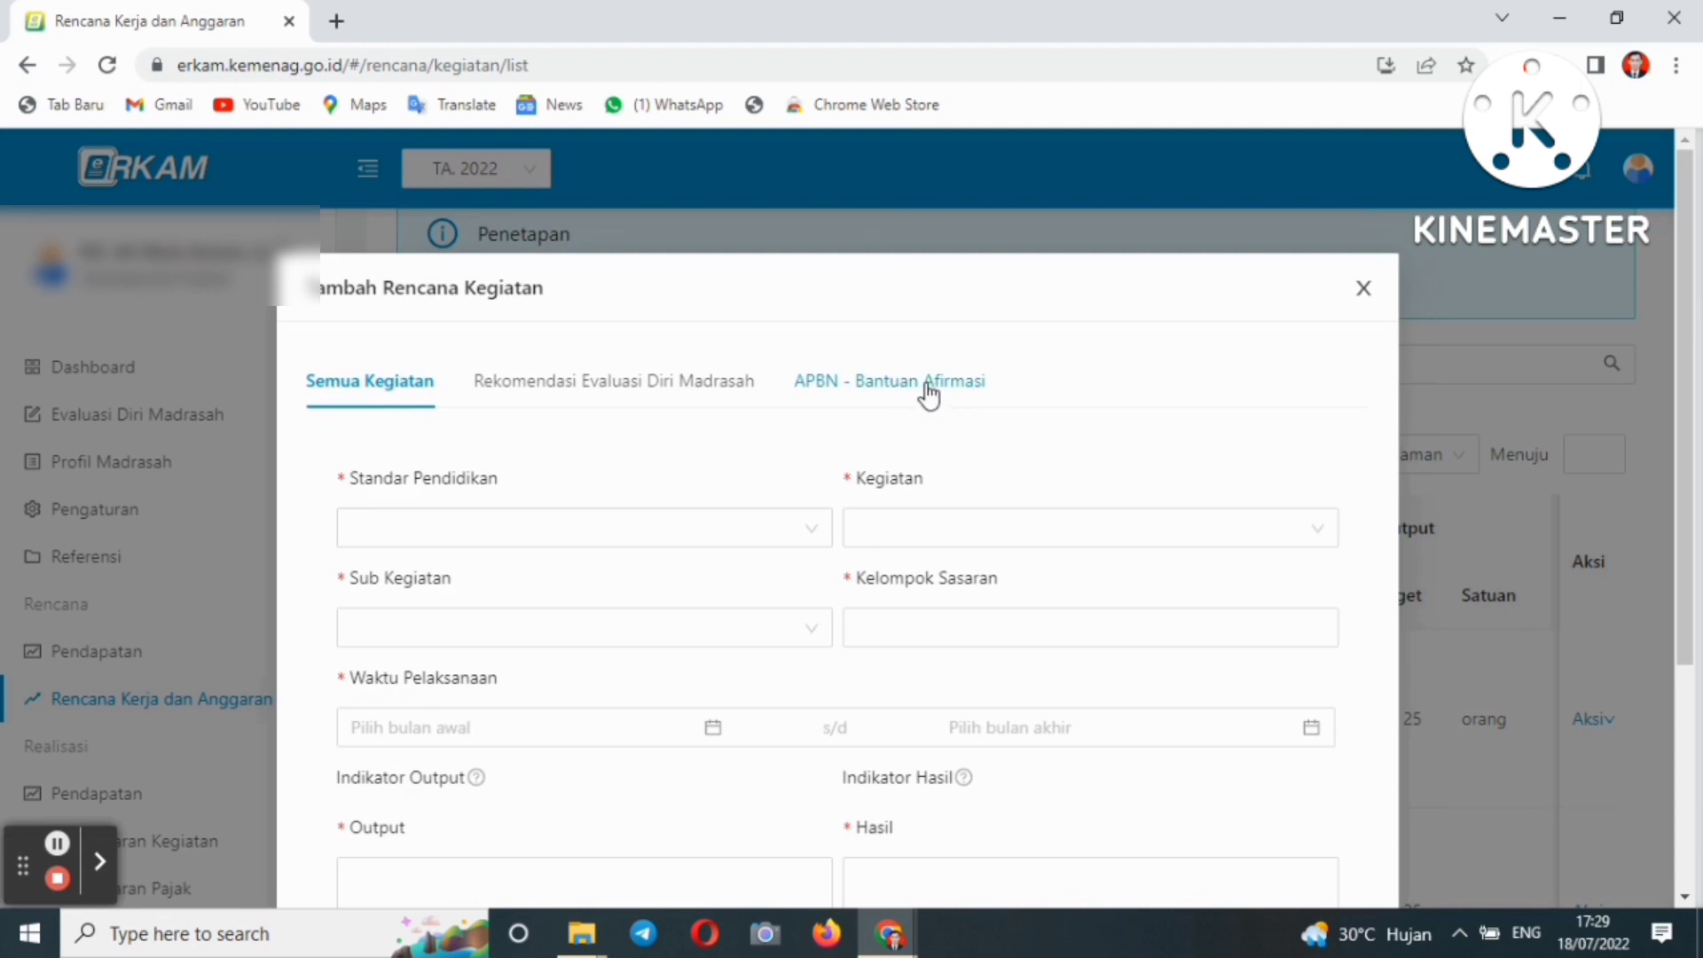
click(922, 385)
Choose 5.16.13 Pengembangan Digital Madrasah as the activity plan's Sub Kegiatan.
click(772, 528)
click(904, 529)
click(747, 626)
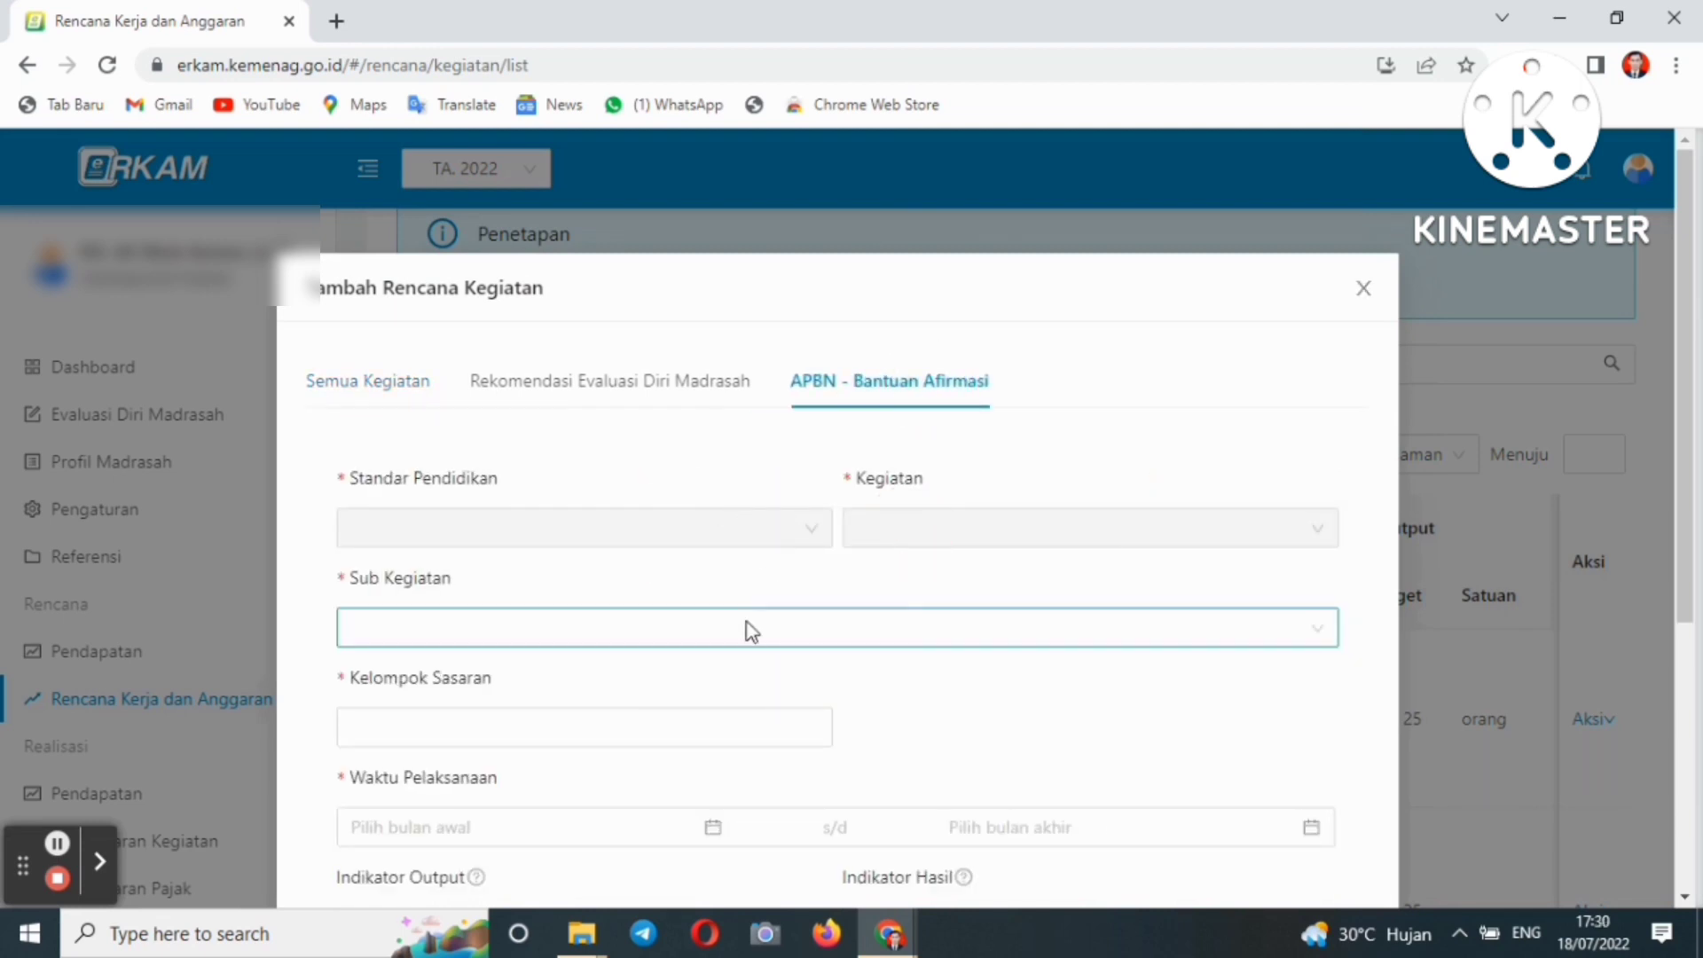
click(1371, 354)
click(829, 642)
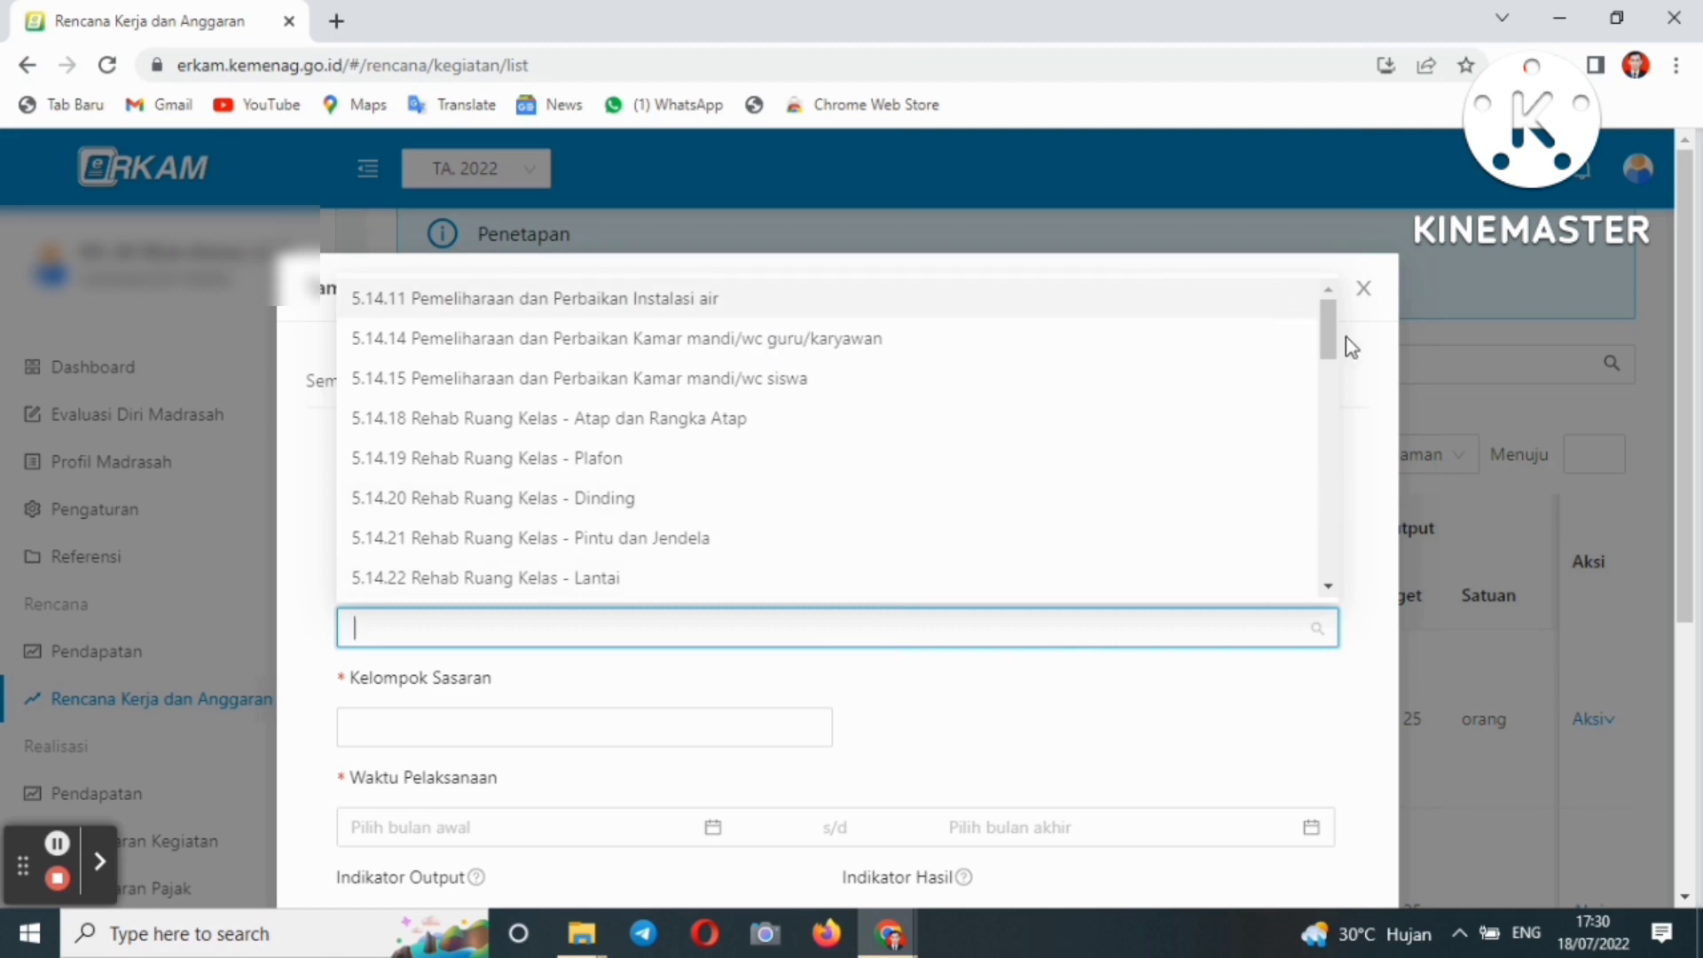
drag(1328, 342, 1269, 561)
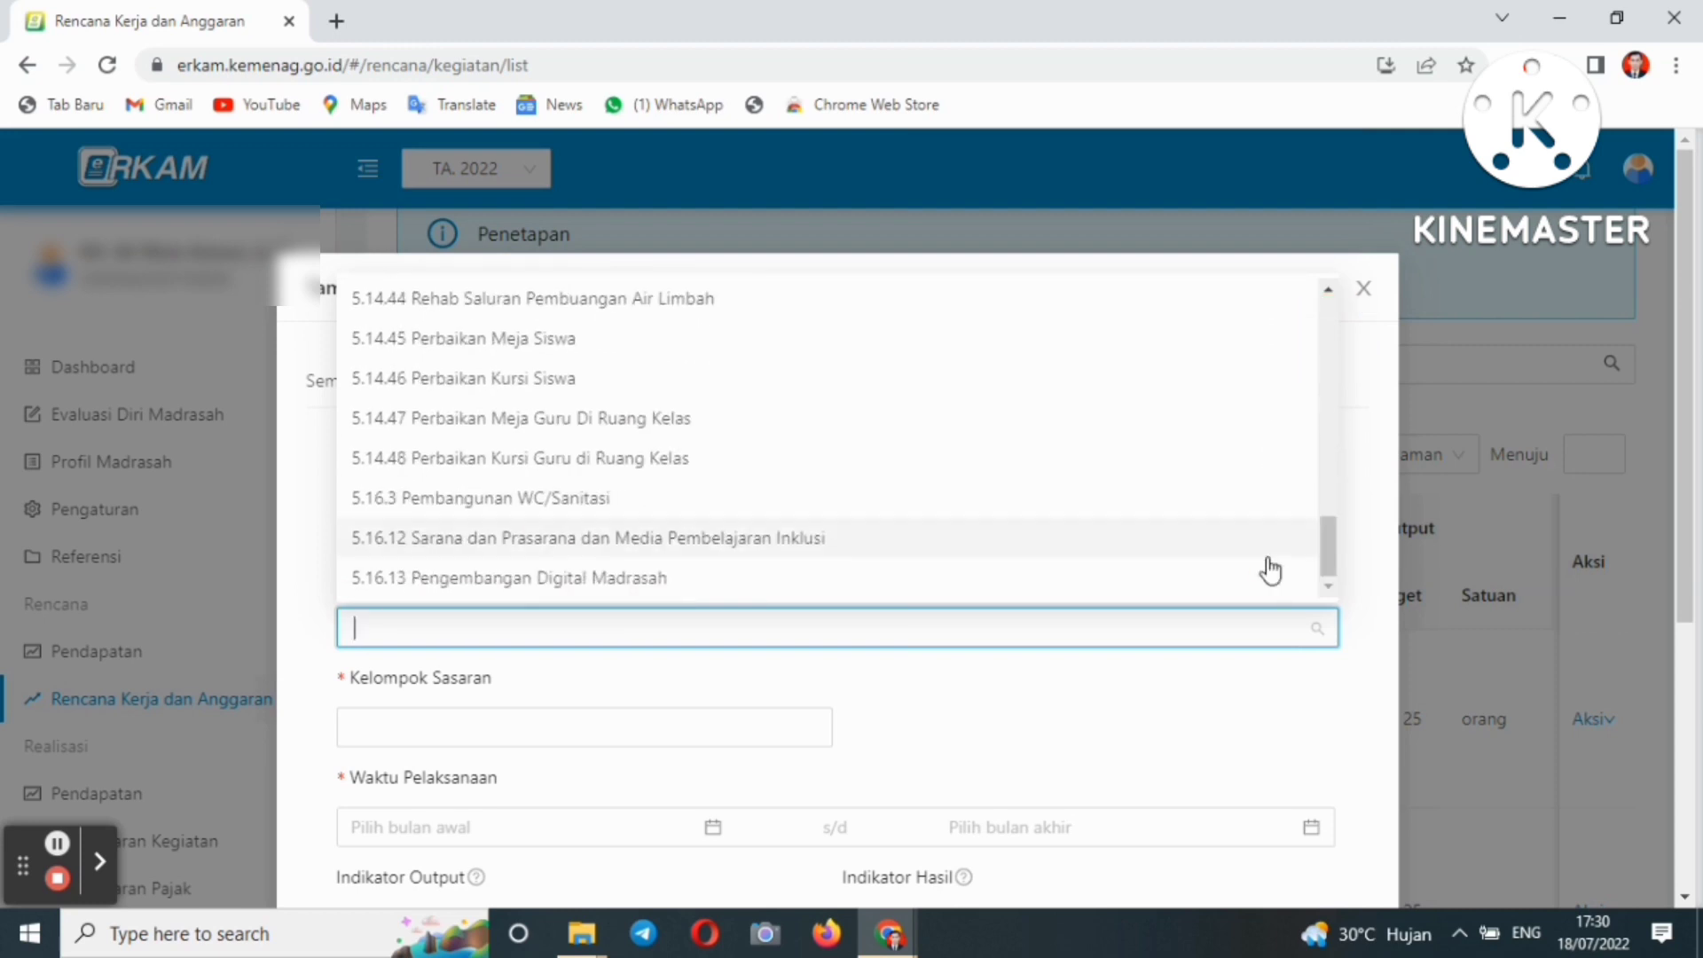
click(592, 586)
Set the Kelompok Sasaran to Siswa, Guru, Madrasah and Masyarakat.
click(664, 729)
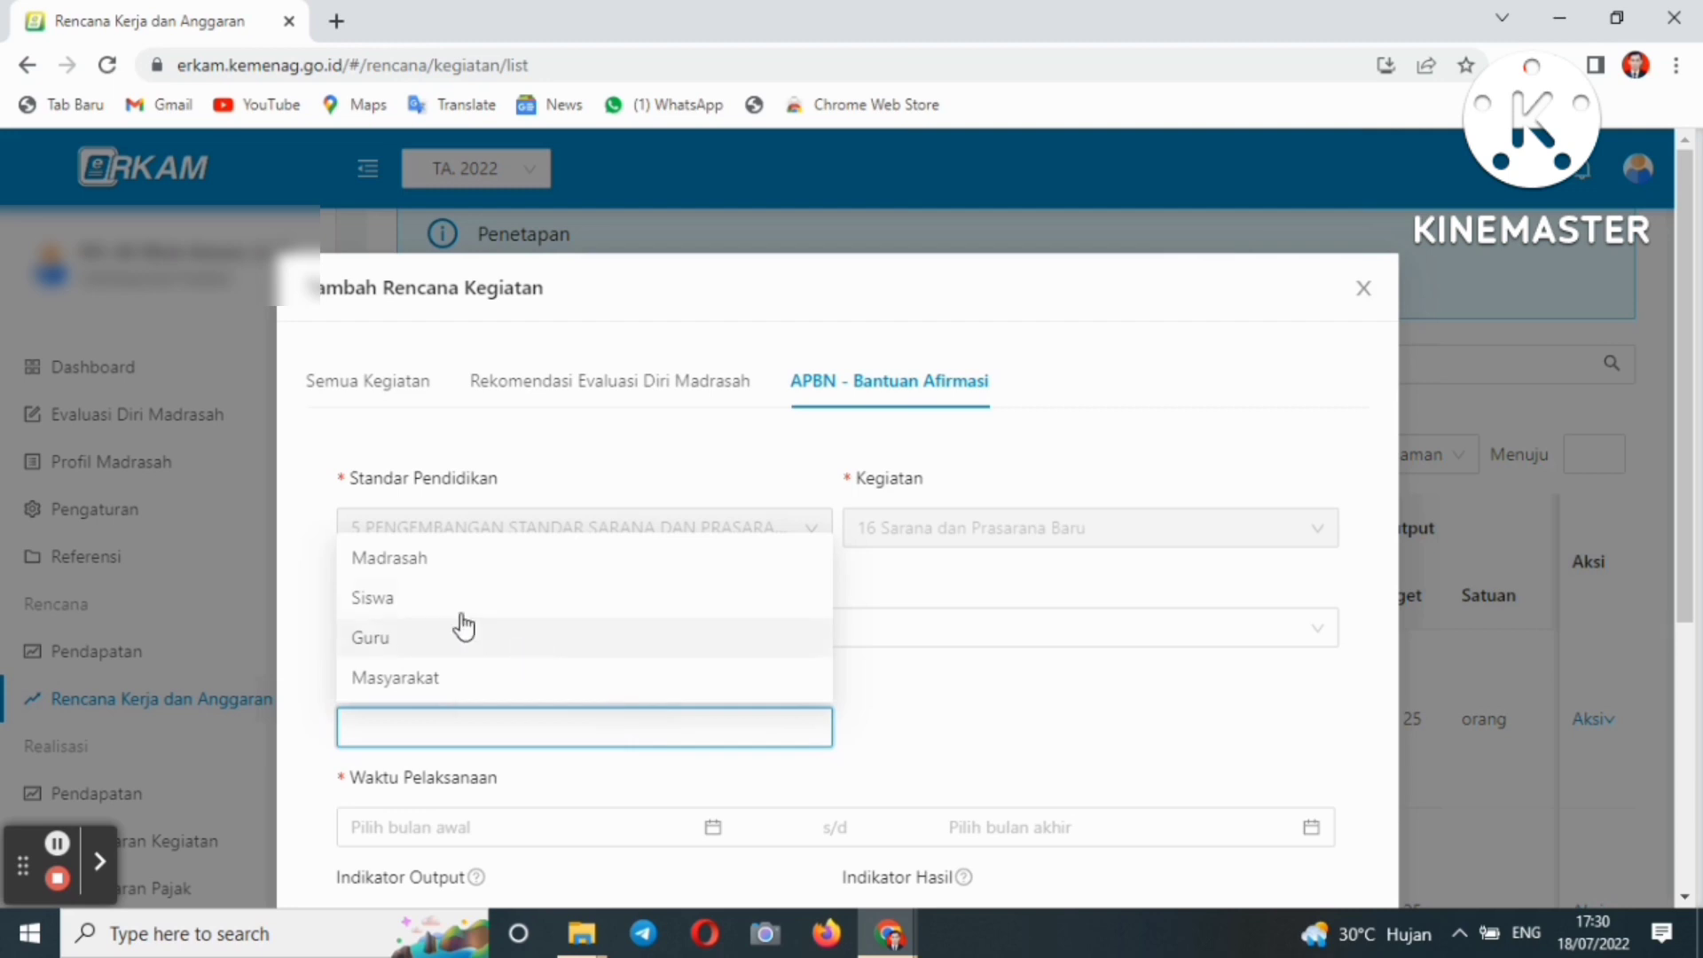
click(407, 600)
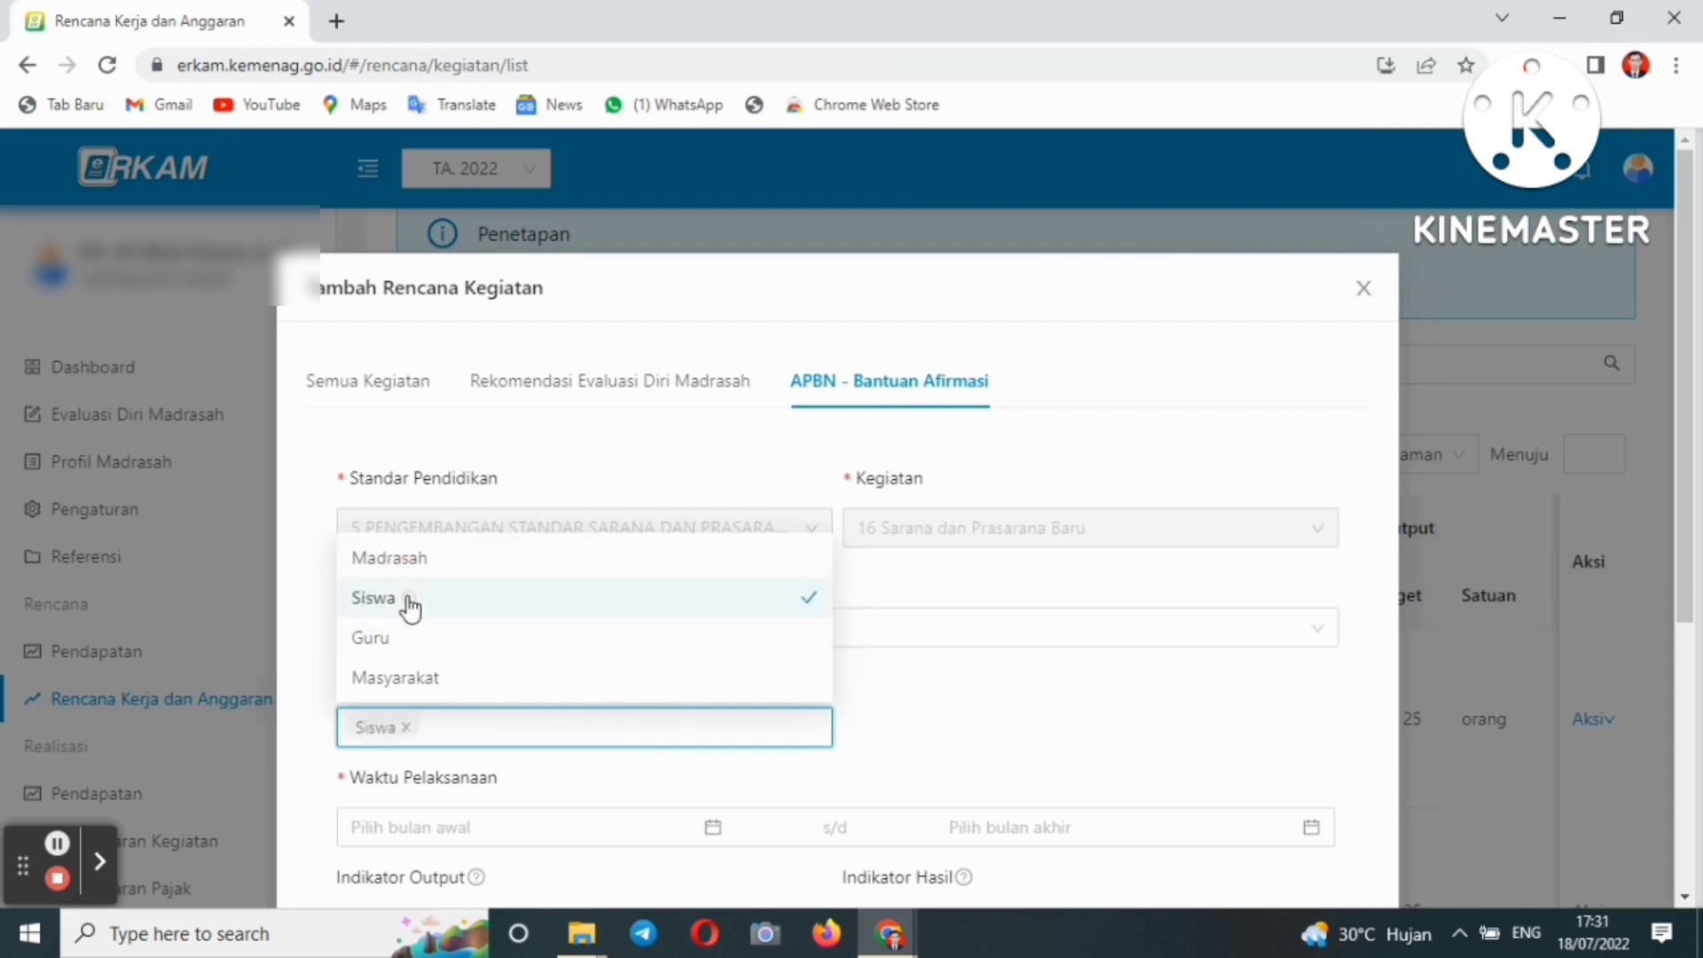
click(408, 639)
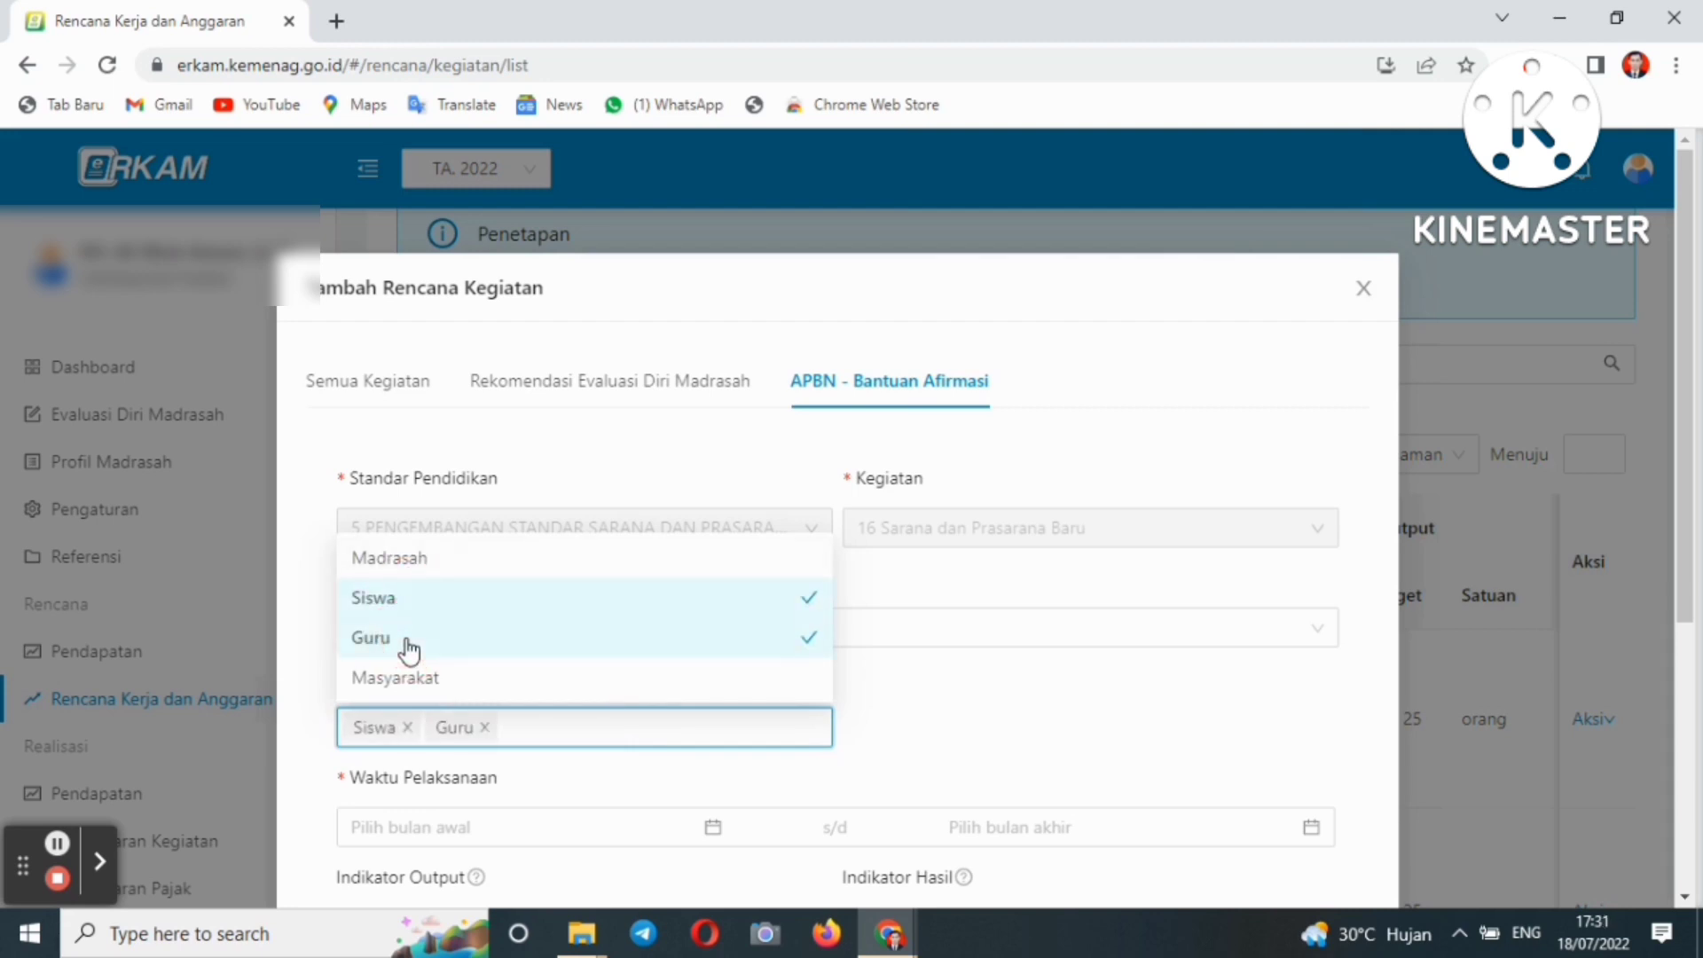
click(415, 572)
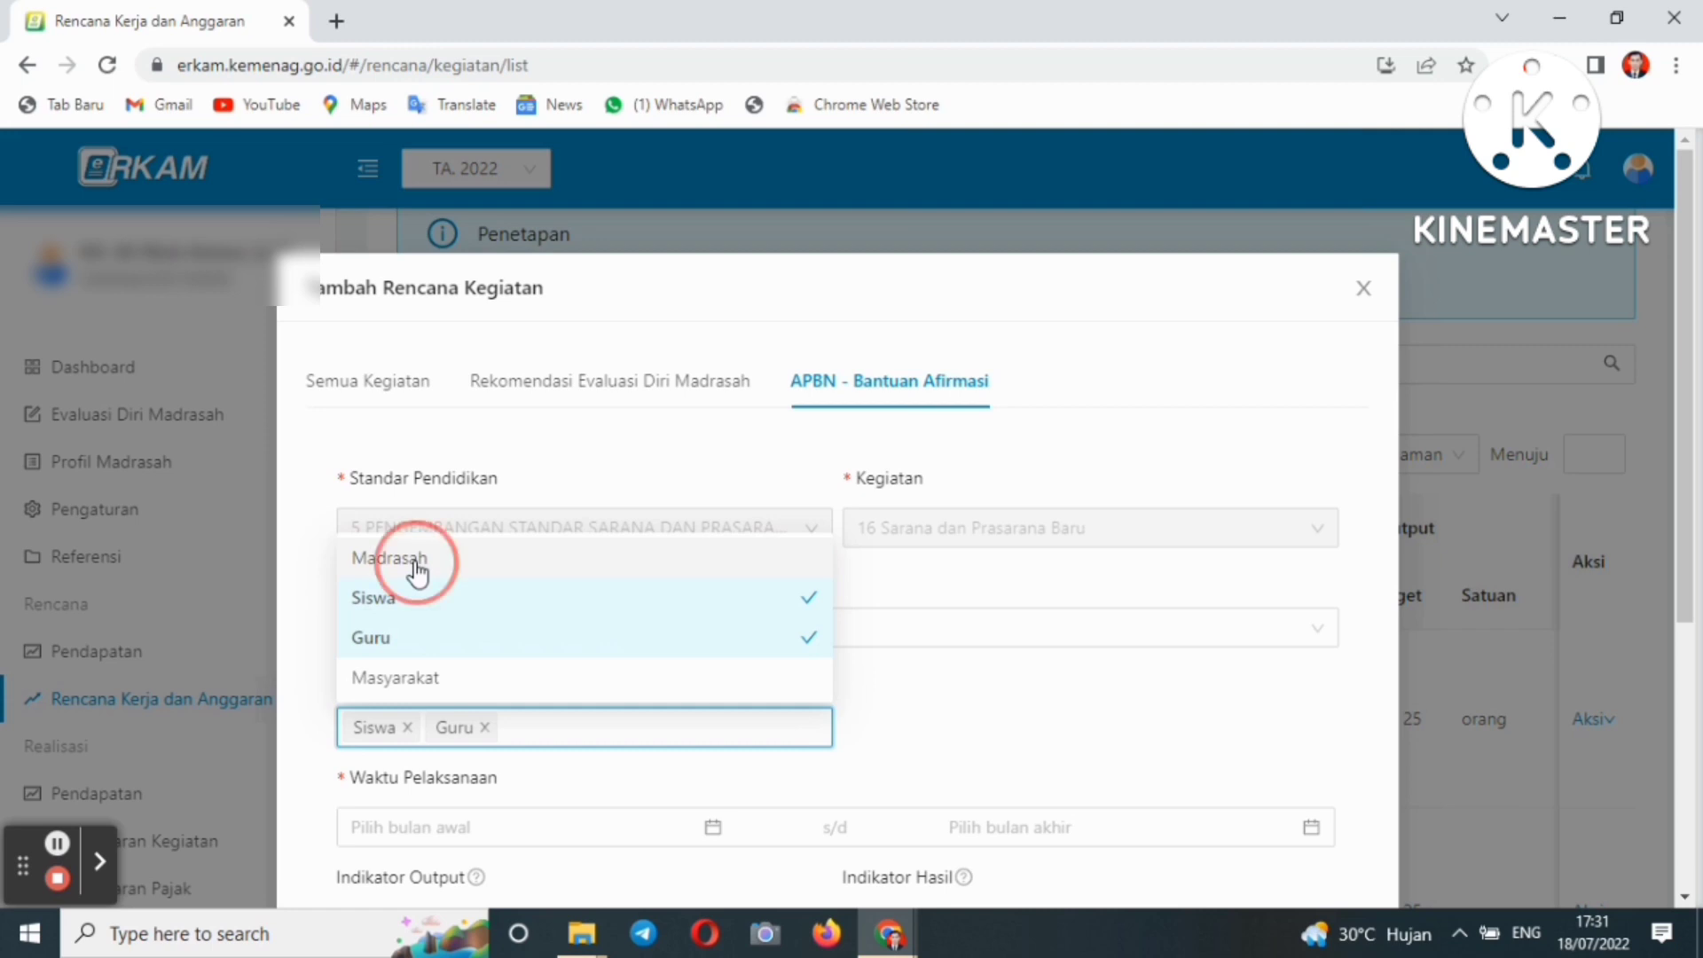
click(441, 679)
click(1018, 718)
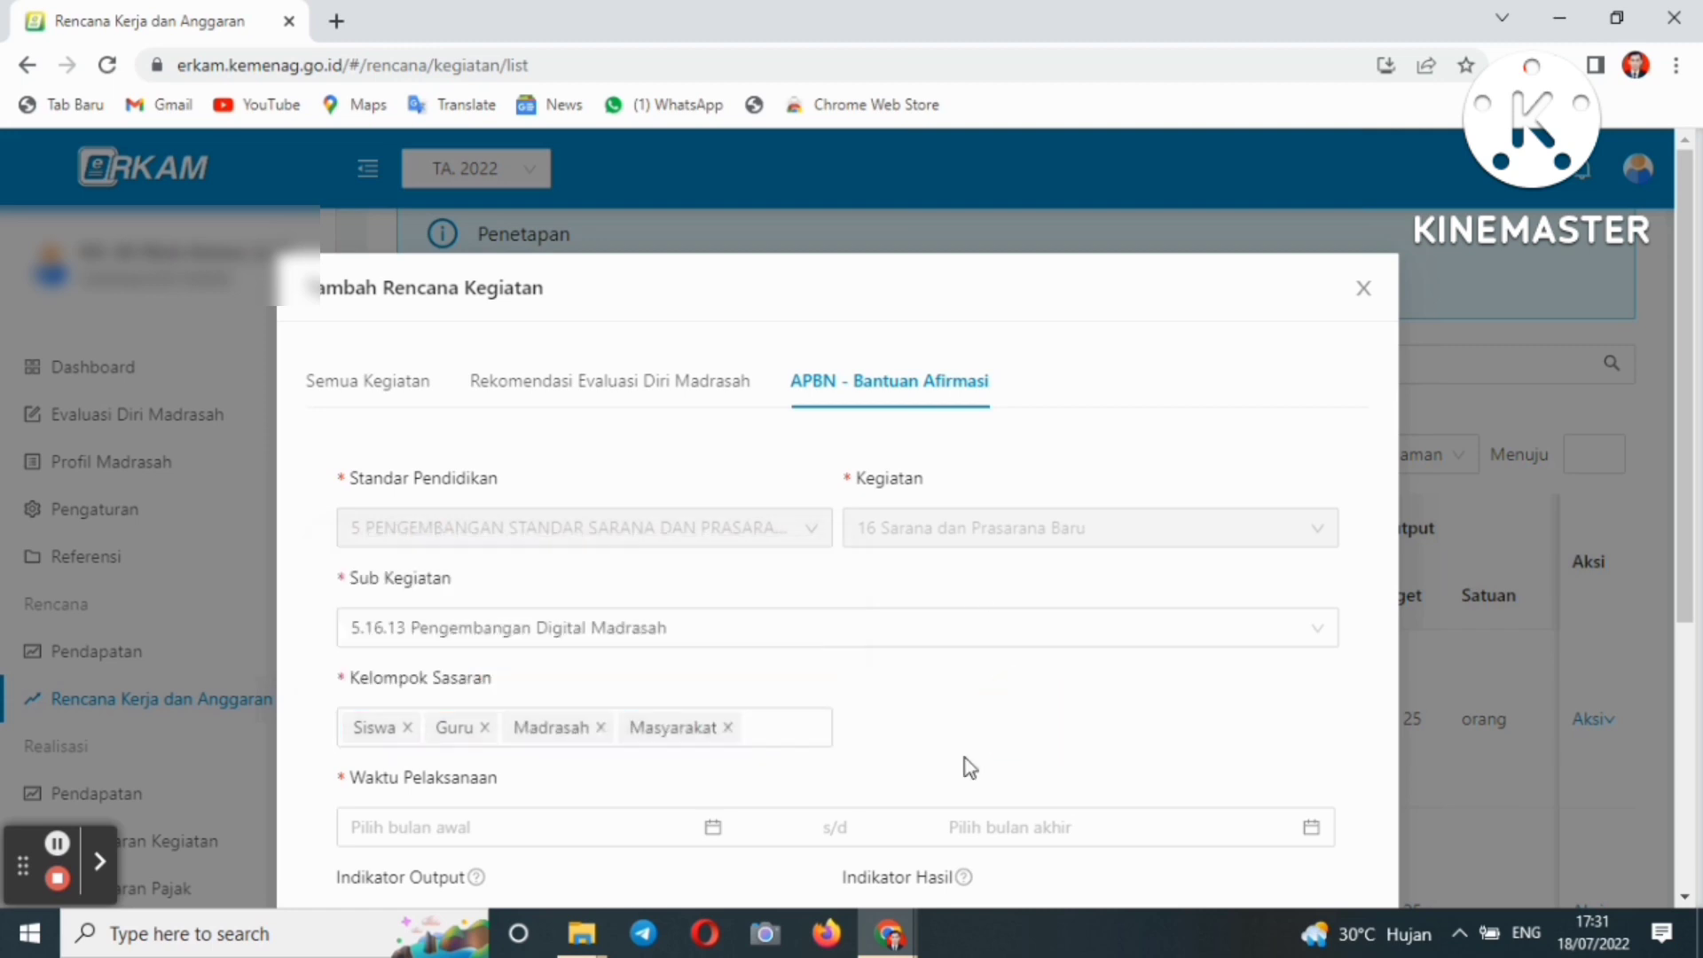
Set the Waktu Pelaksanaan from July 2022 to December 2022.
click(577, 836)
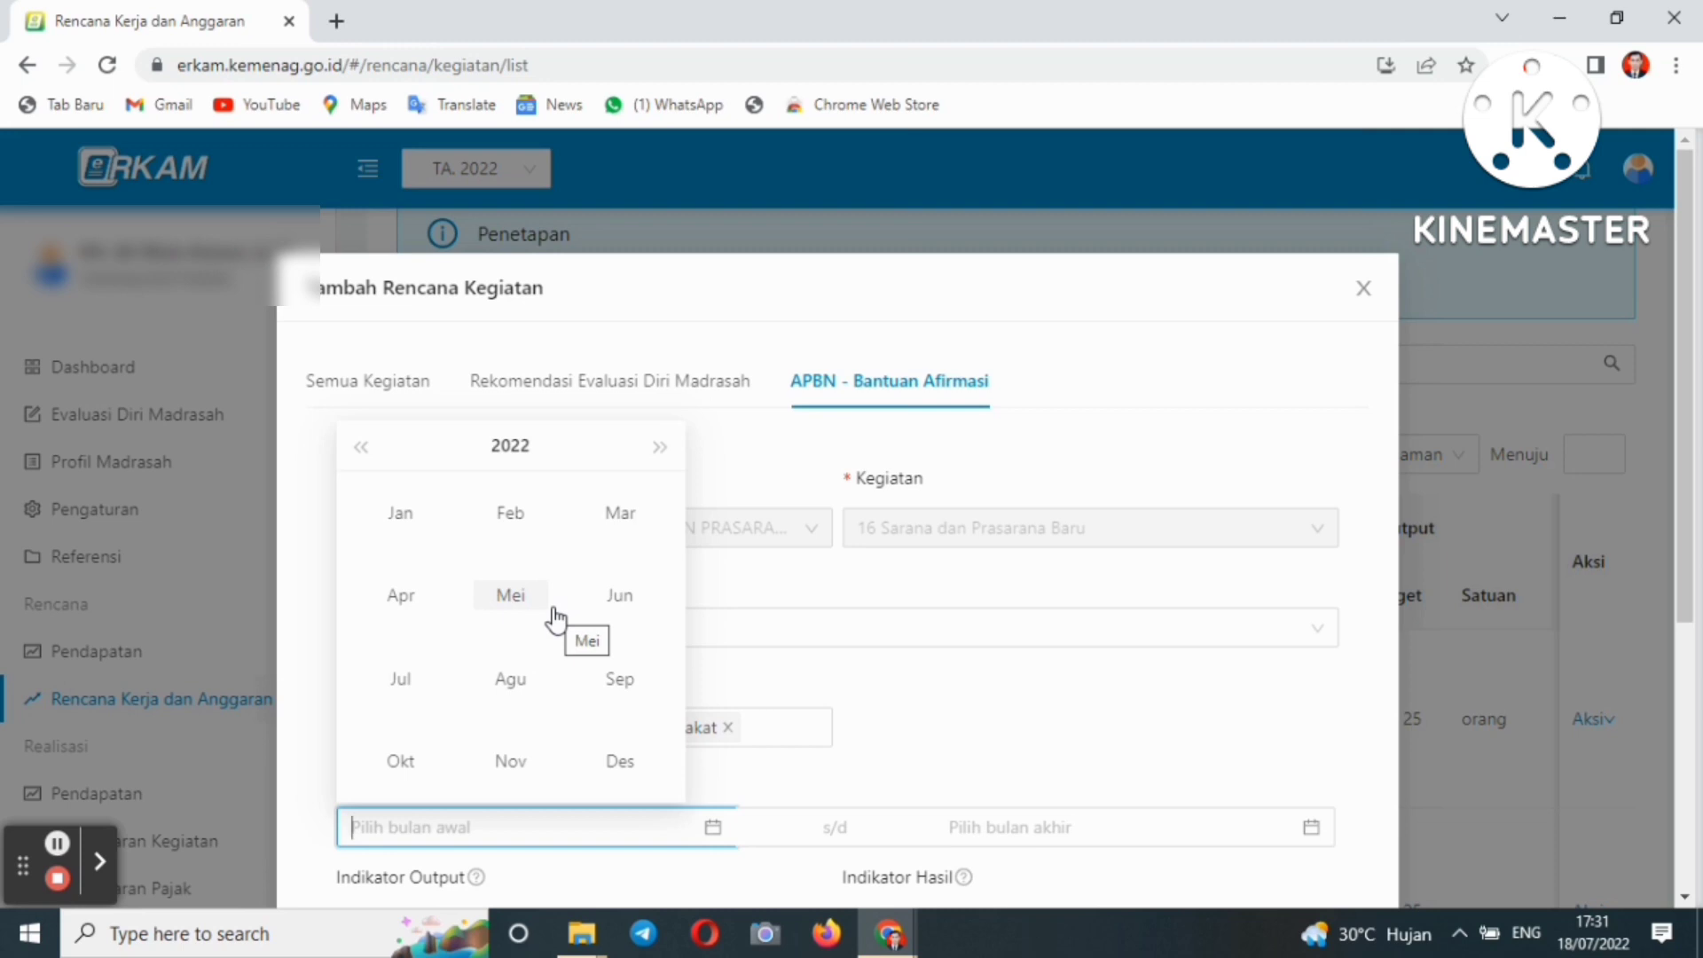
click(415, 681)
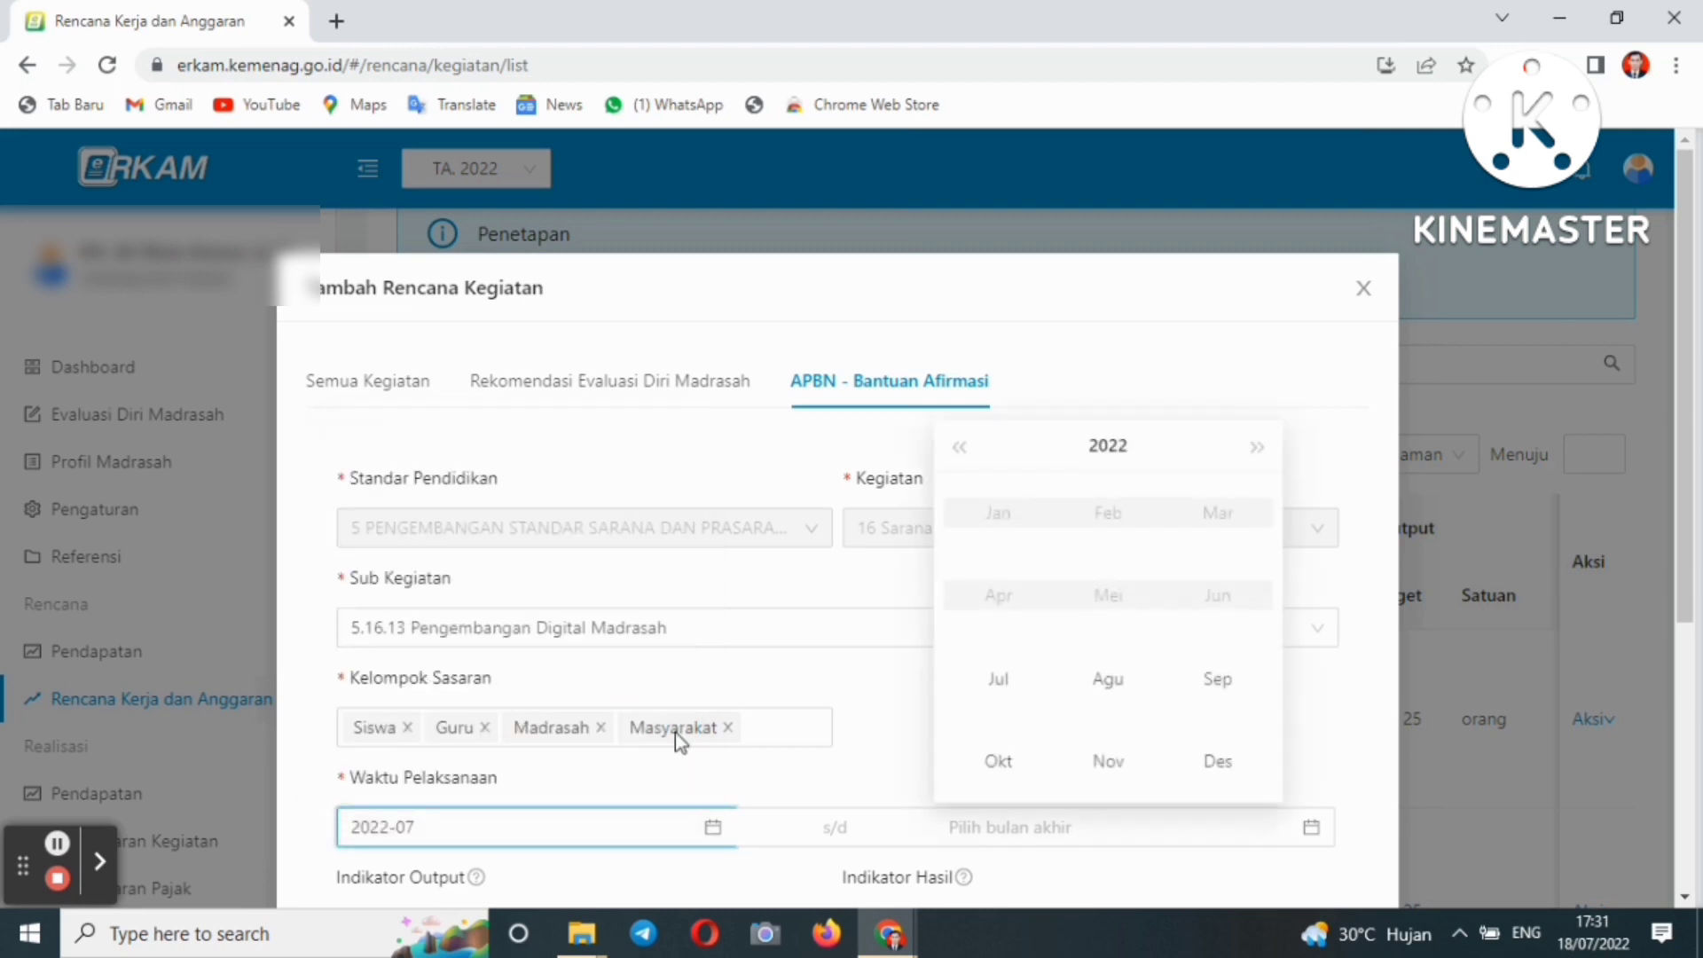
click(1217, 760)
Fill in Output as "Terlaksananya kegiatan Pengembangan Digital madrasah" and Hasil as "Terlaksananya digitalisasi di madrasah".
scroll(1673, 515, down, 3)
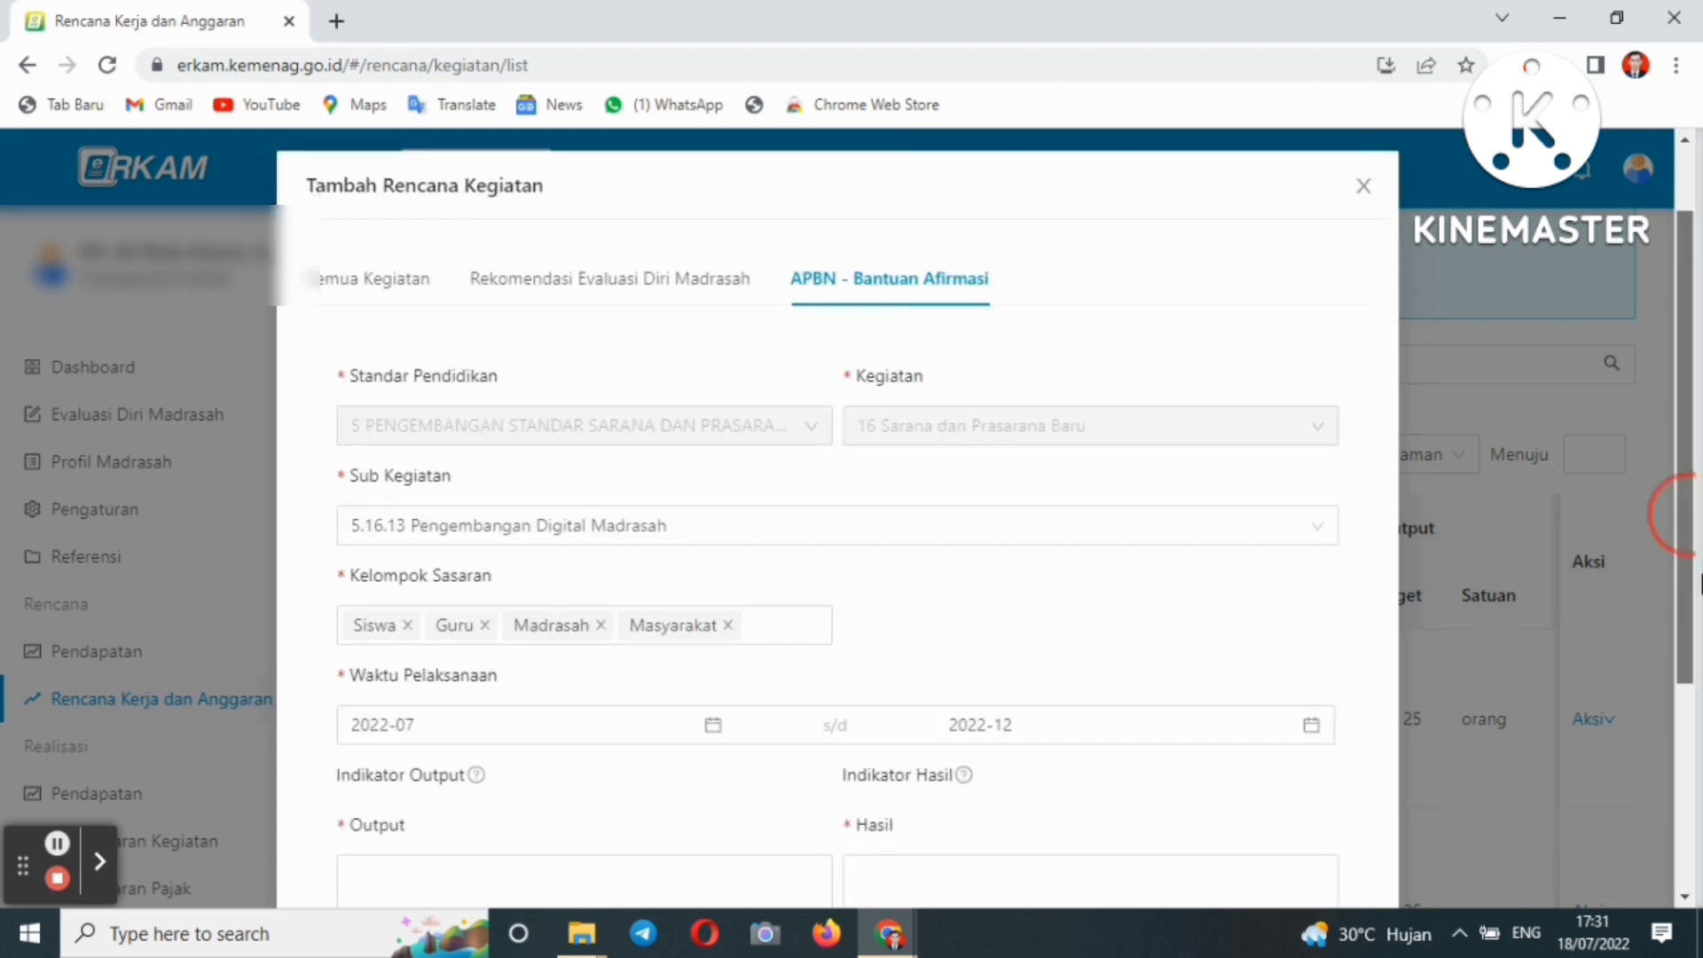
click(506, 669)
text(Terlaksananya kegiatan)
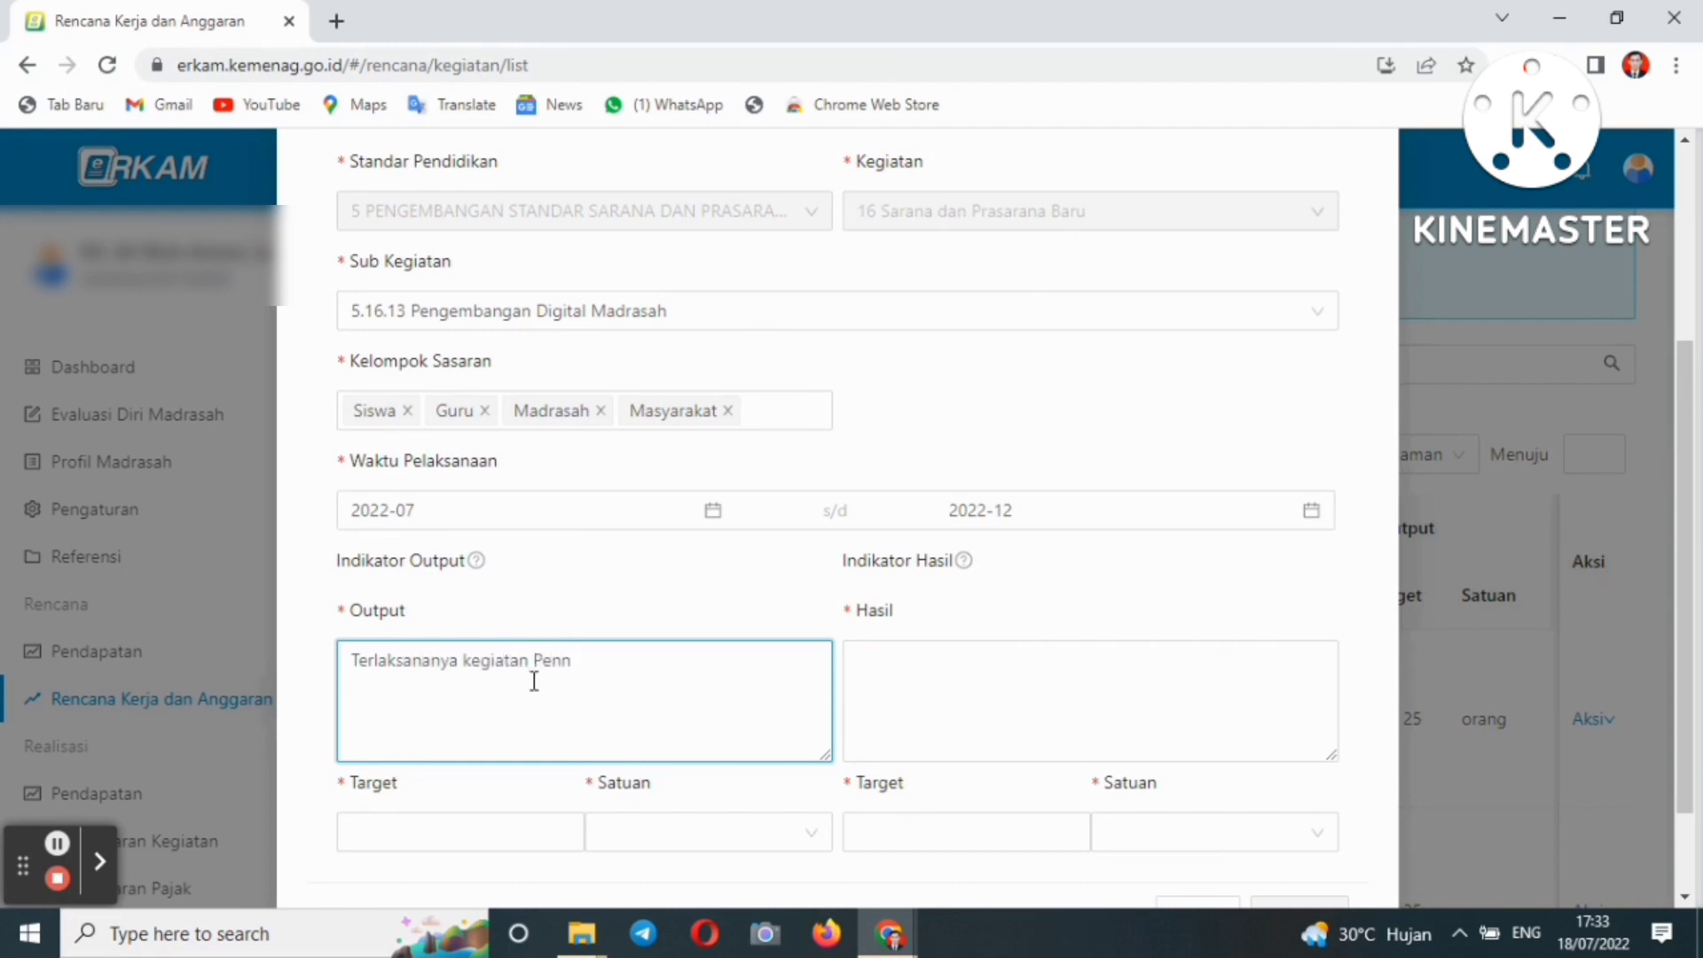
text( Pengembangan Digital)
text(mad)
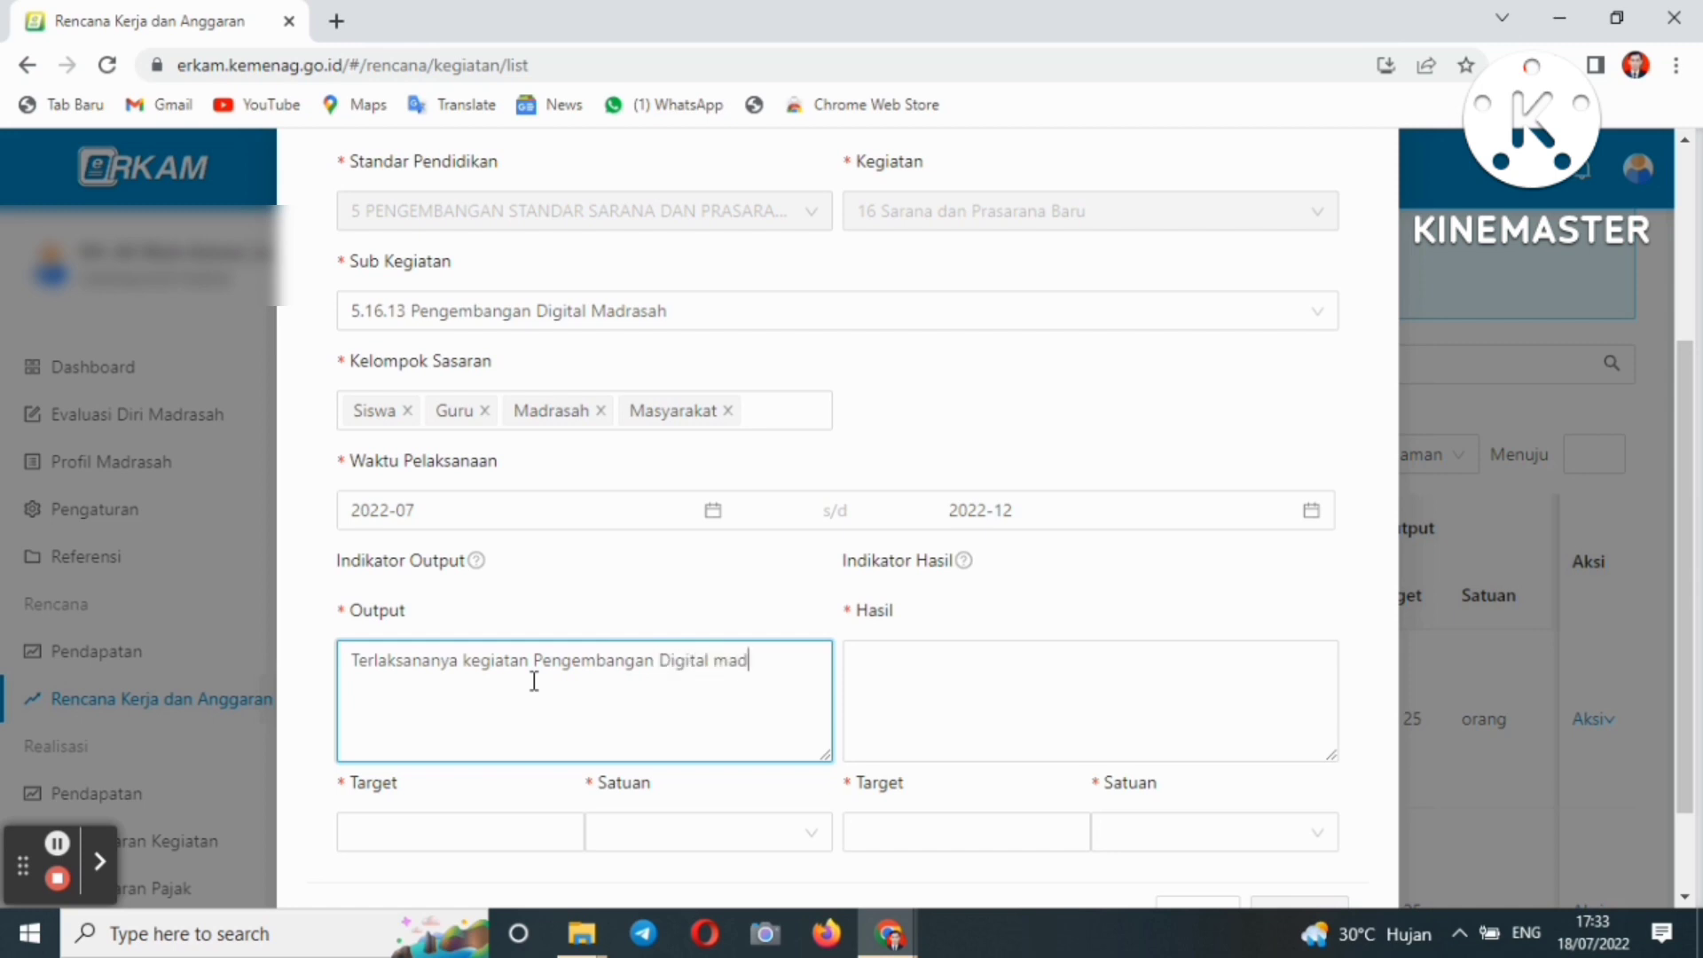
text(rasah)
click(868, 673)
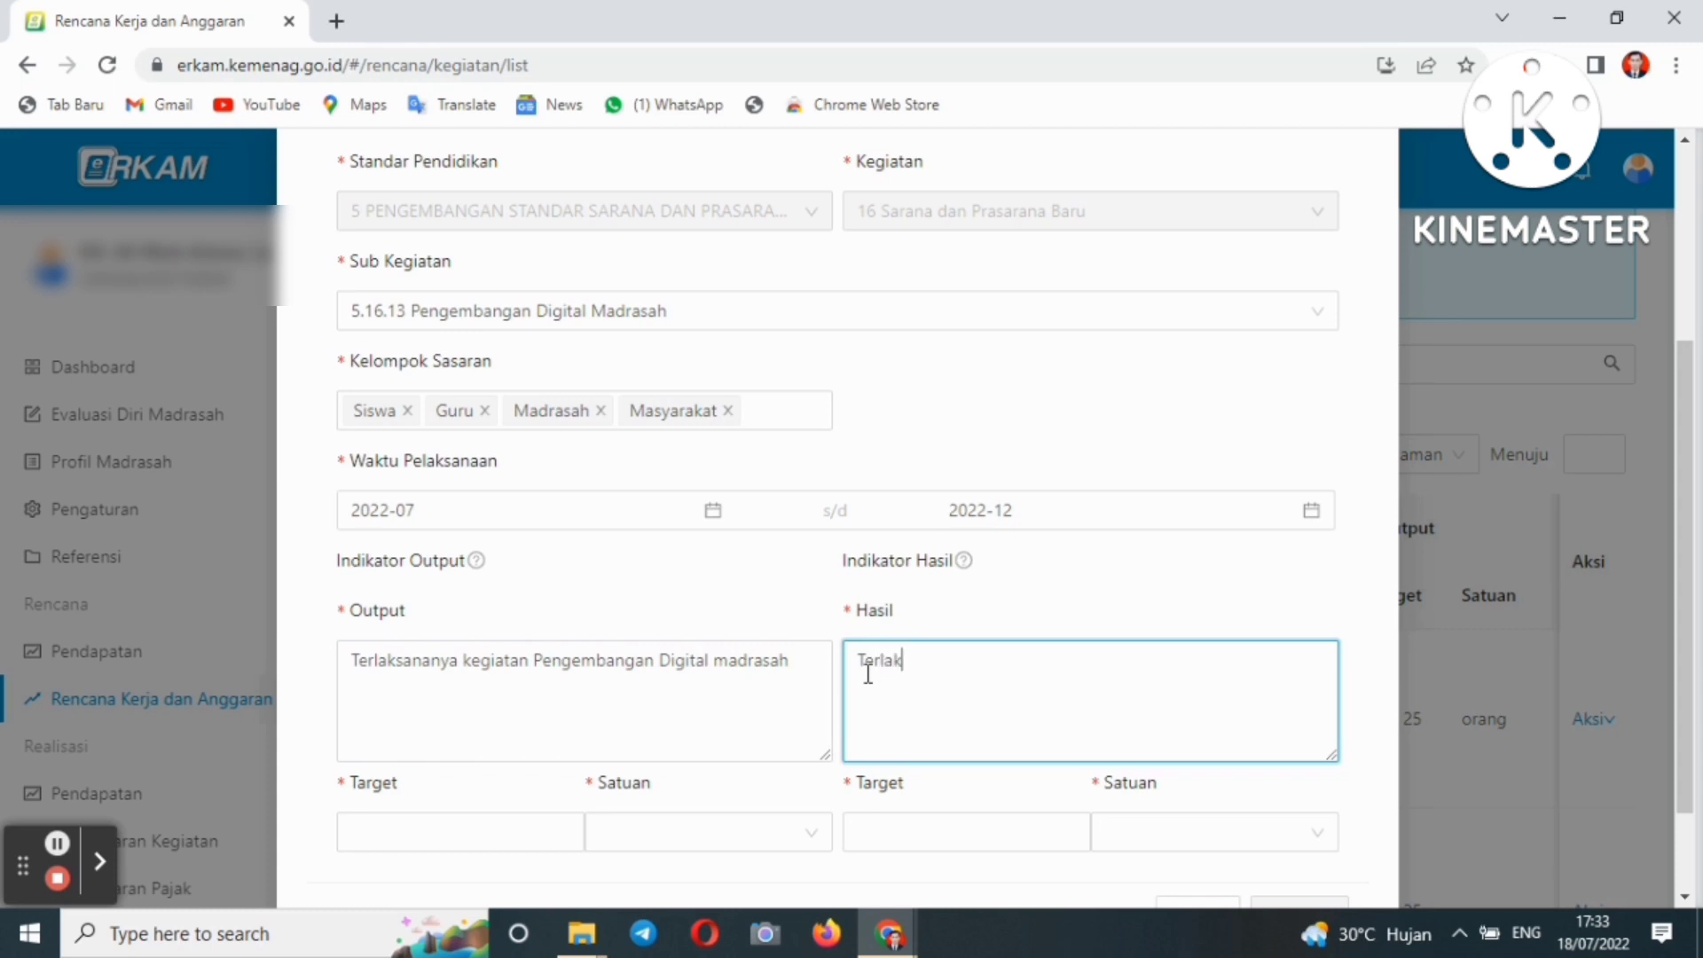
text(Terlaksananya ditgitalisasi di madrasah)
Set the Indikator Output target to 1 with paket as its Satuan.
click(442, 824)
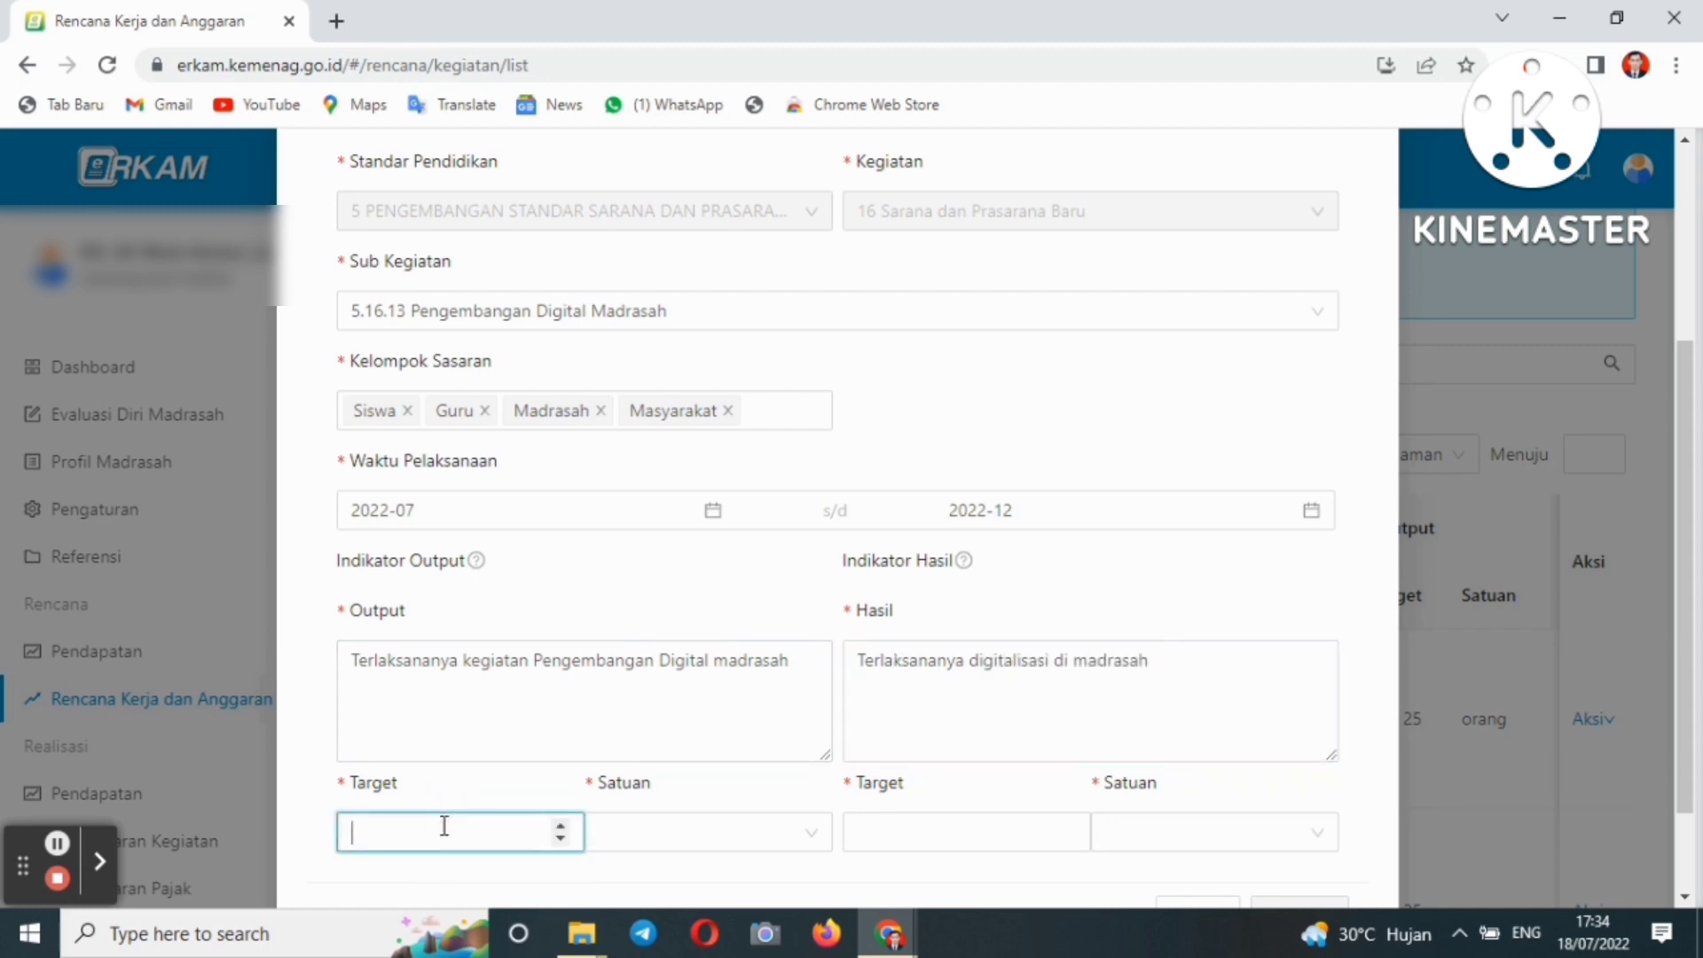
click(600, 830)
text(pa)
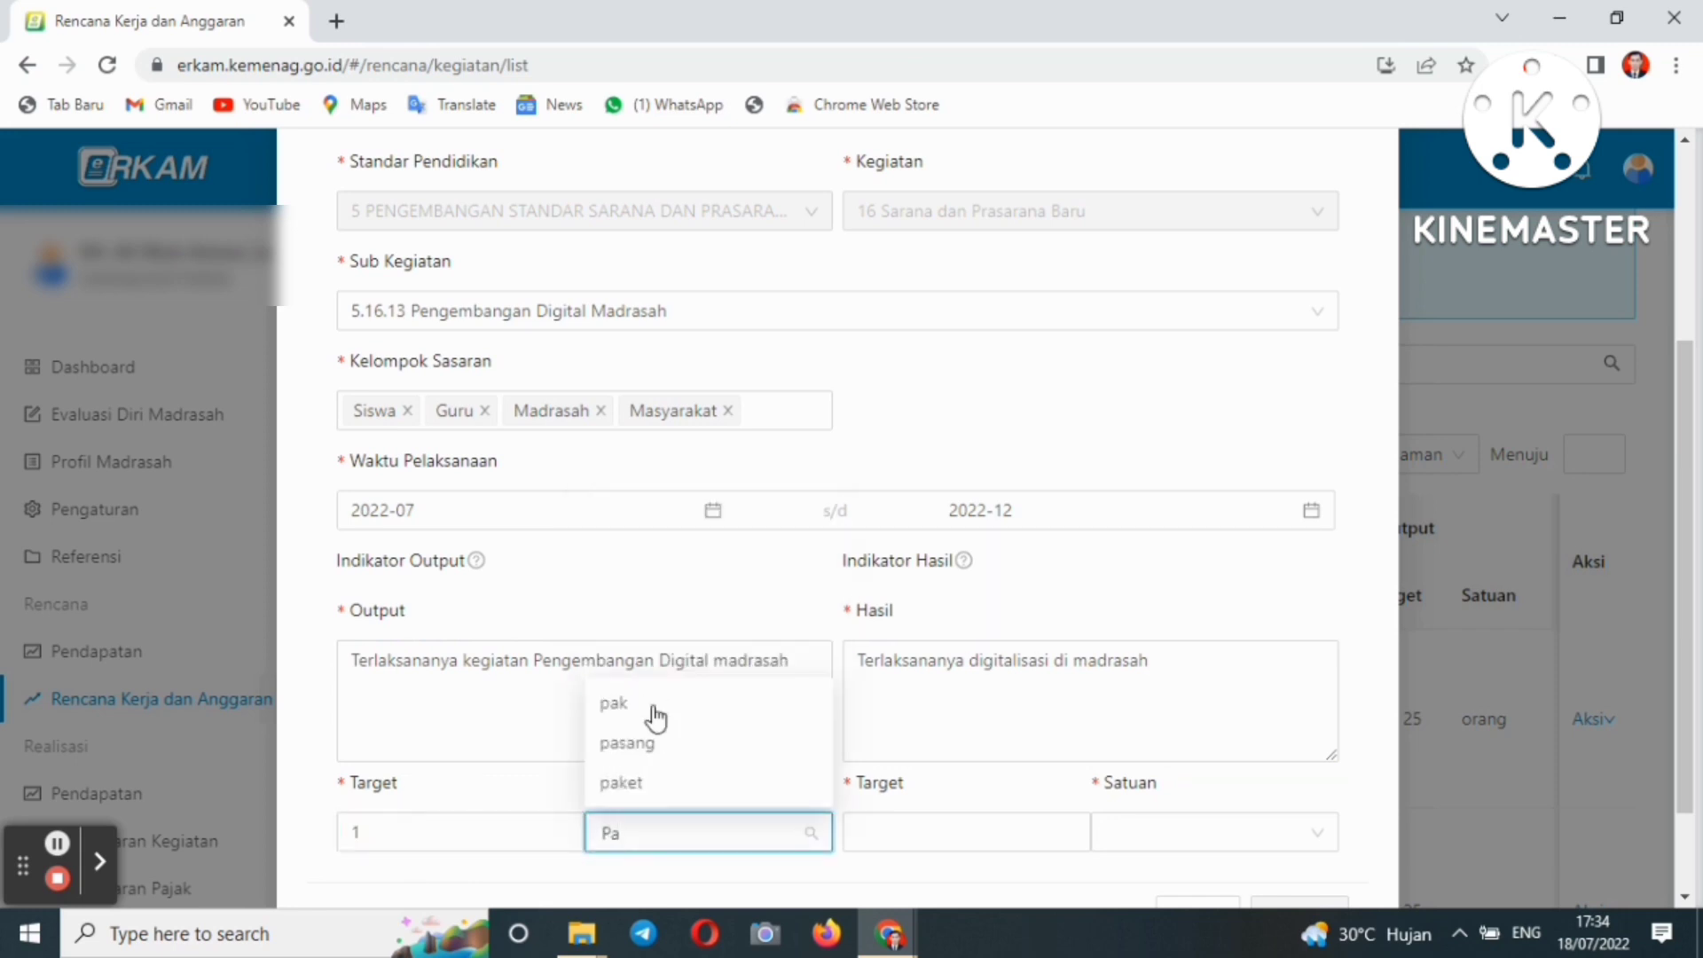
click(646, 782)
Set the Indikator Hasil target to 100 with % as its Satuan and save the activity plan.
click(908, 835)
text(100)
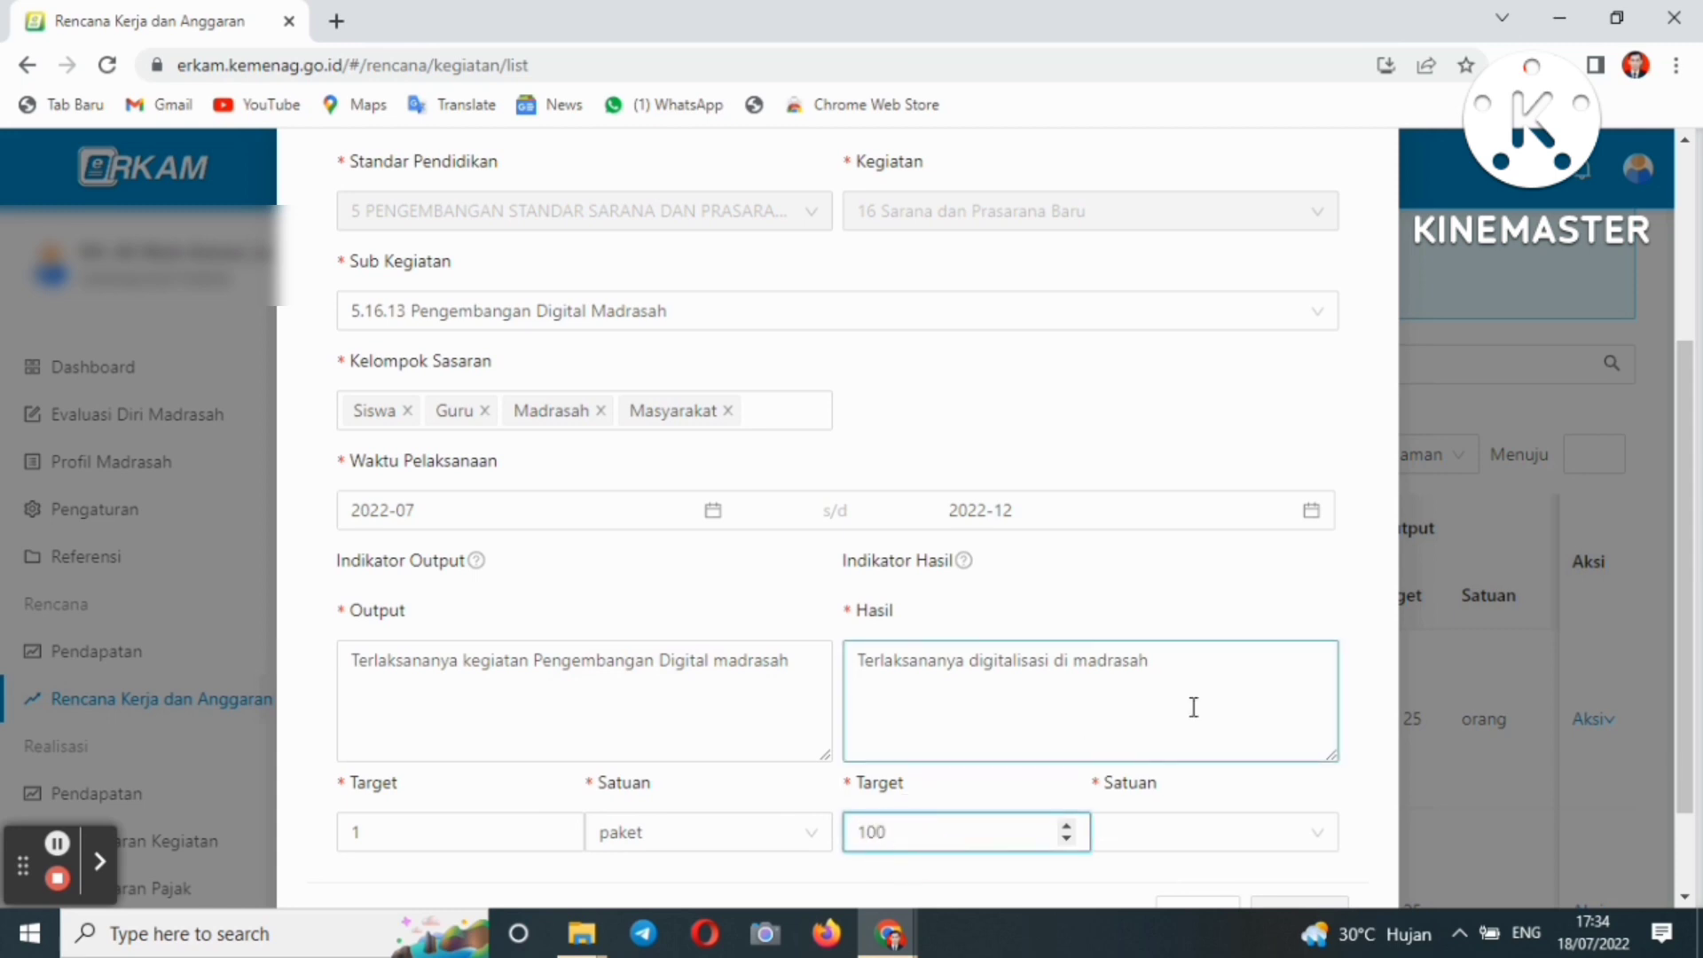
click(1140, 823)
text(%)
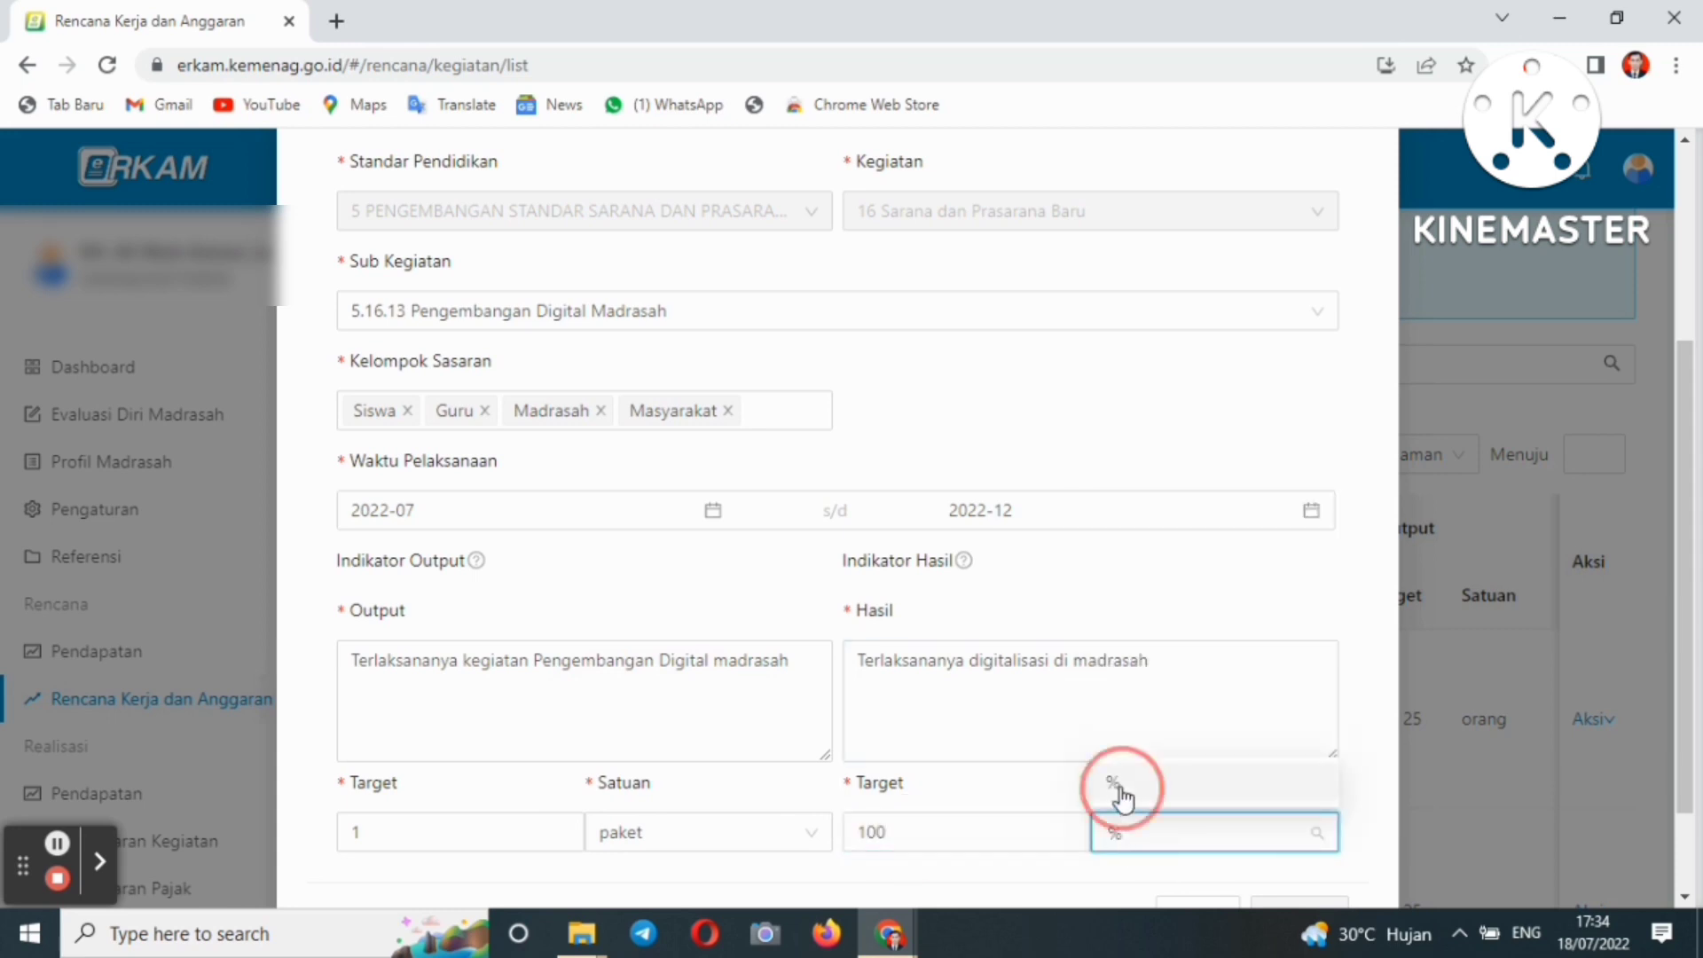
click(1119, 783)
scroll(1441, 758, down, 2)
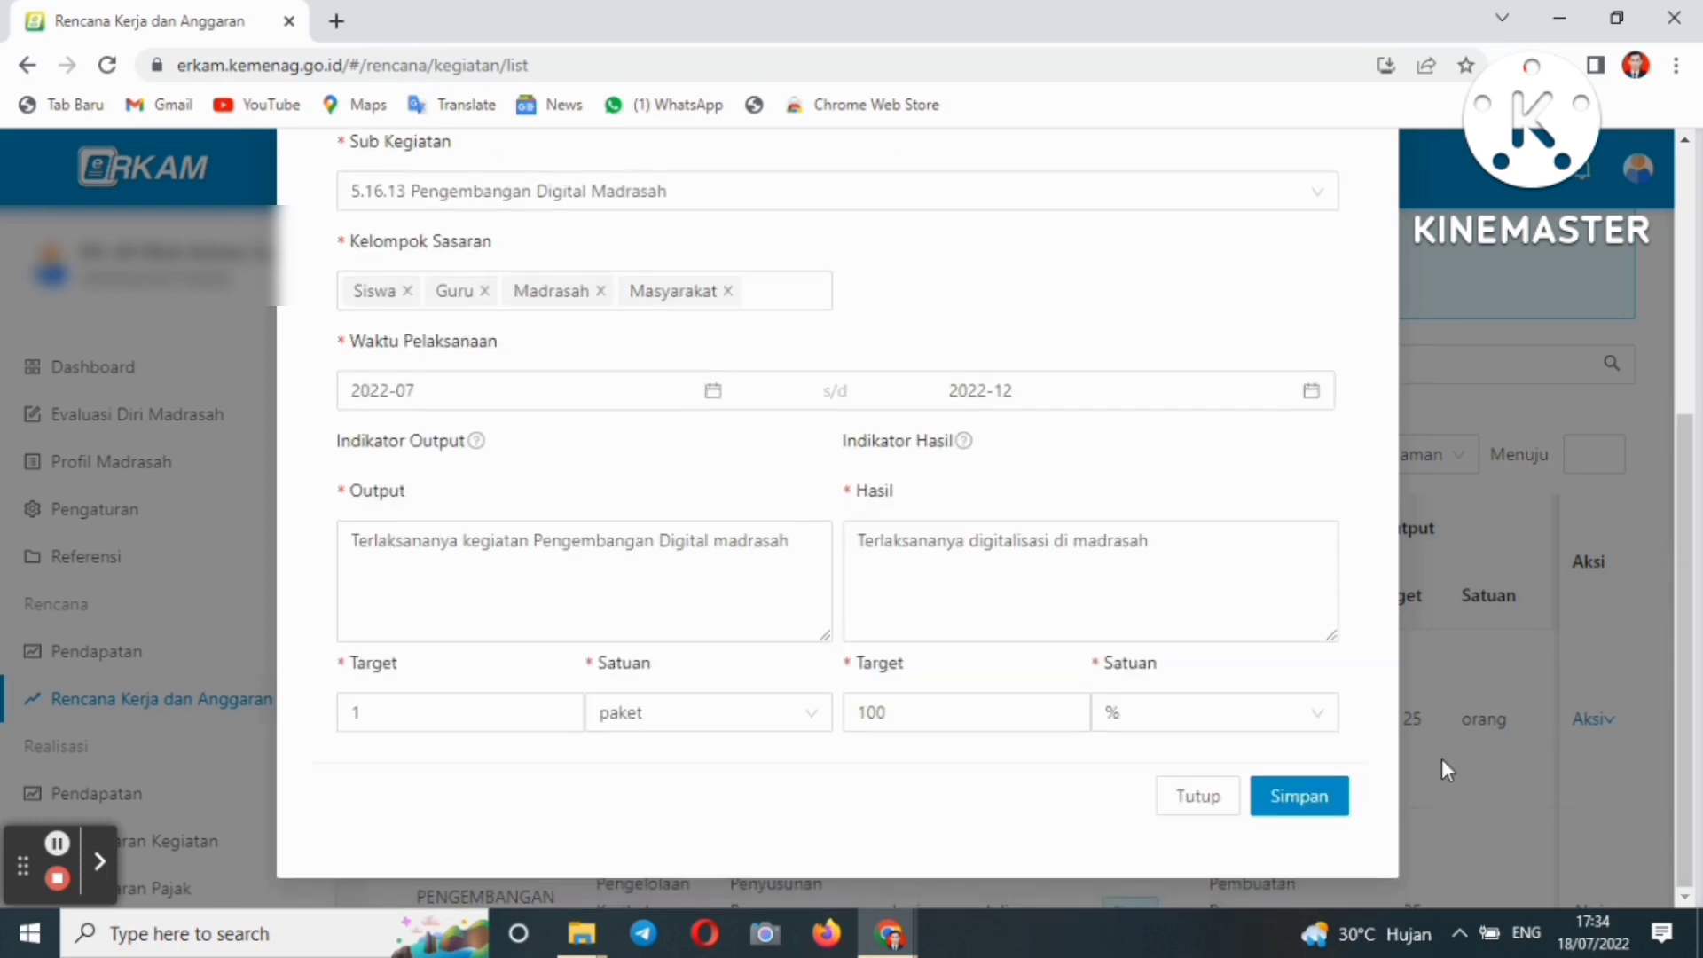
click(1328, 799)
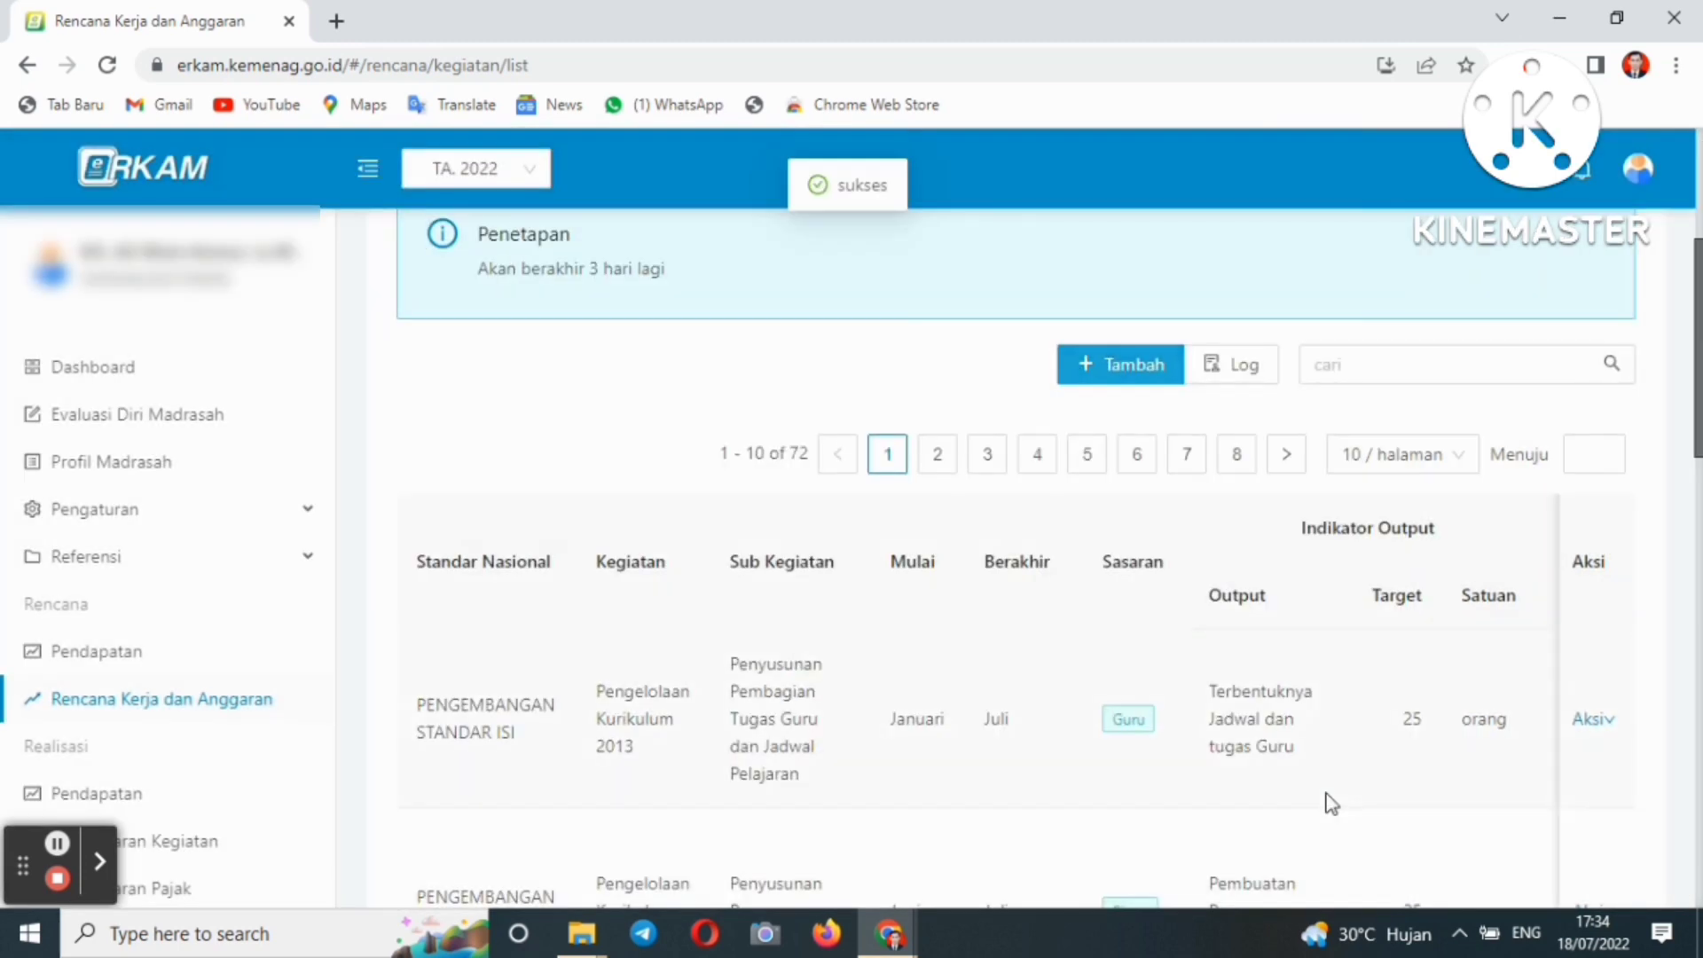
Check the new Pengembangan Digital Madrasah activity on page 8 of the activity list, including its indicators and far columns.
mouse_move(1683, 382)
mouse_down()
mouse_move(1682, 542)
mouse_move(1682, 377)
mouse_up()
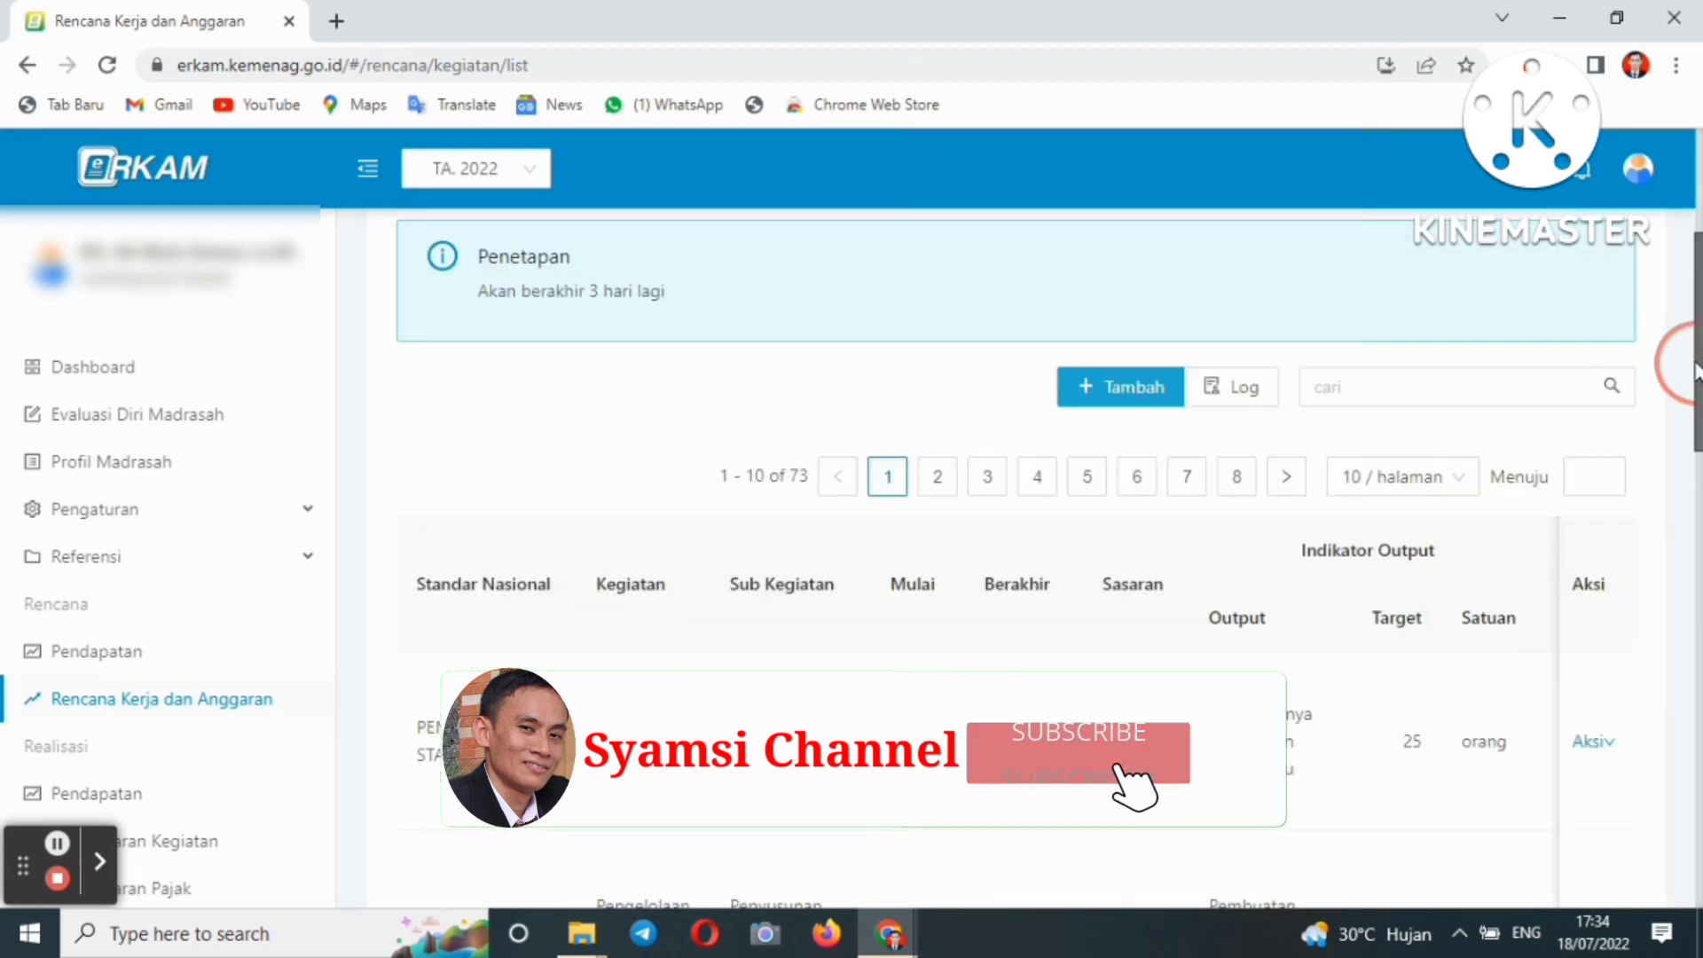
click(1237, 487)
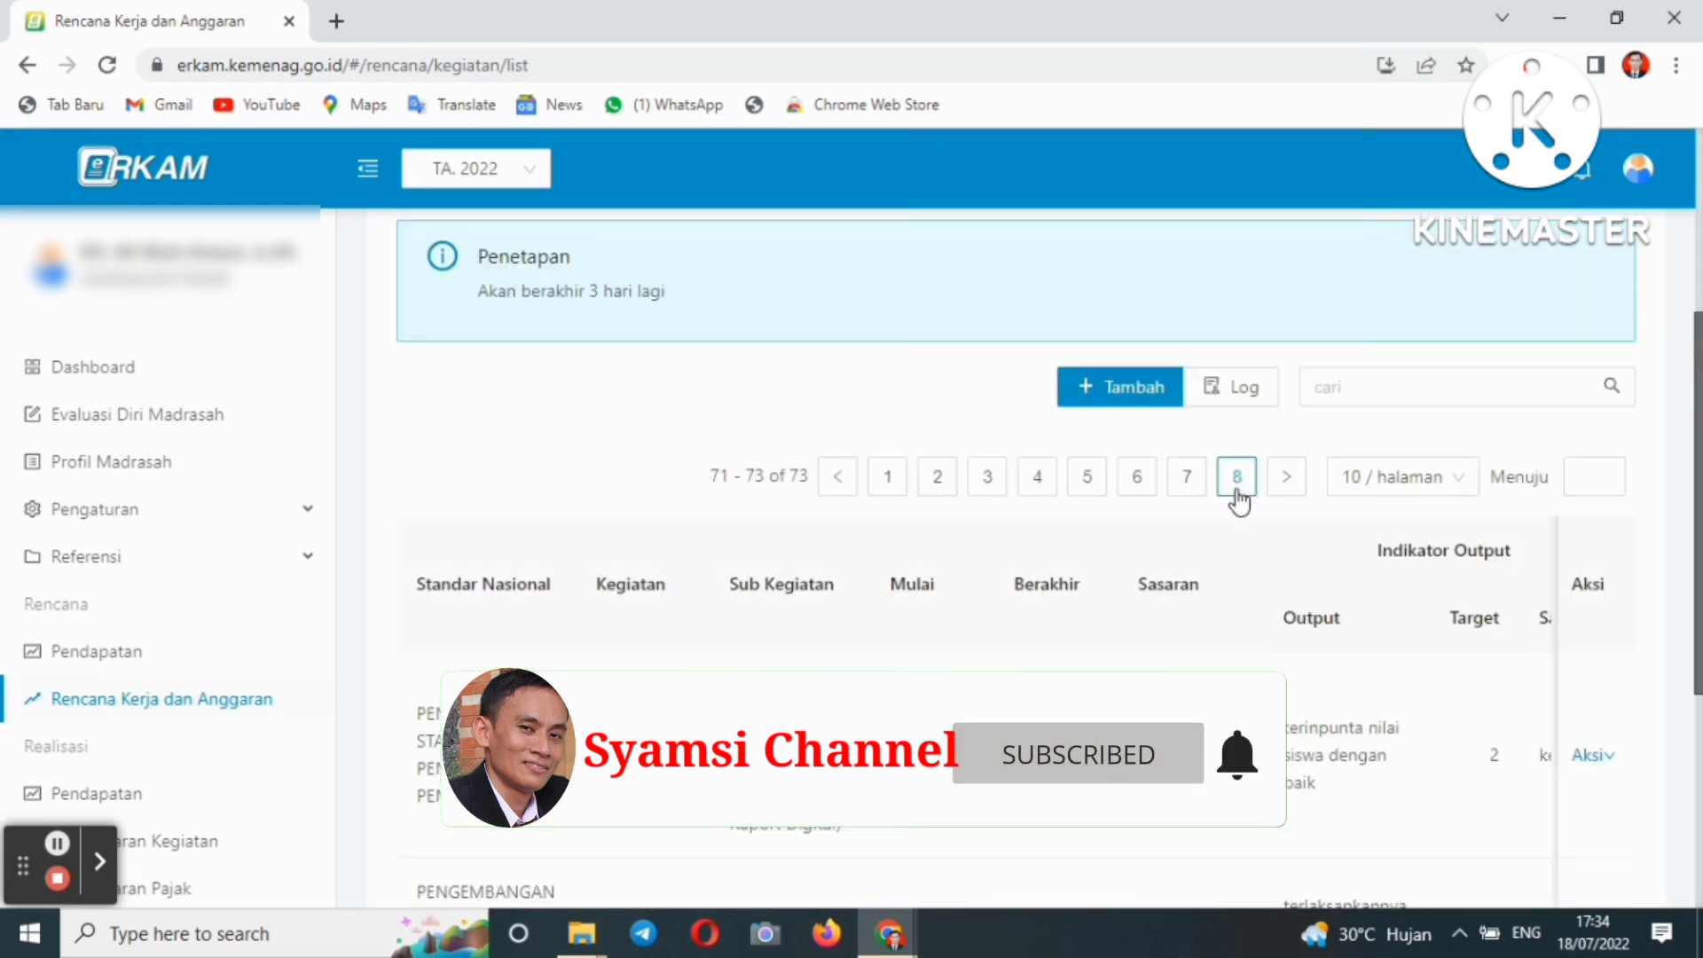
drag(1698, 401, 1698, 701)
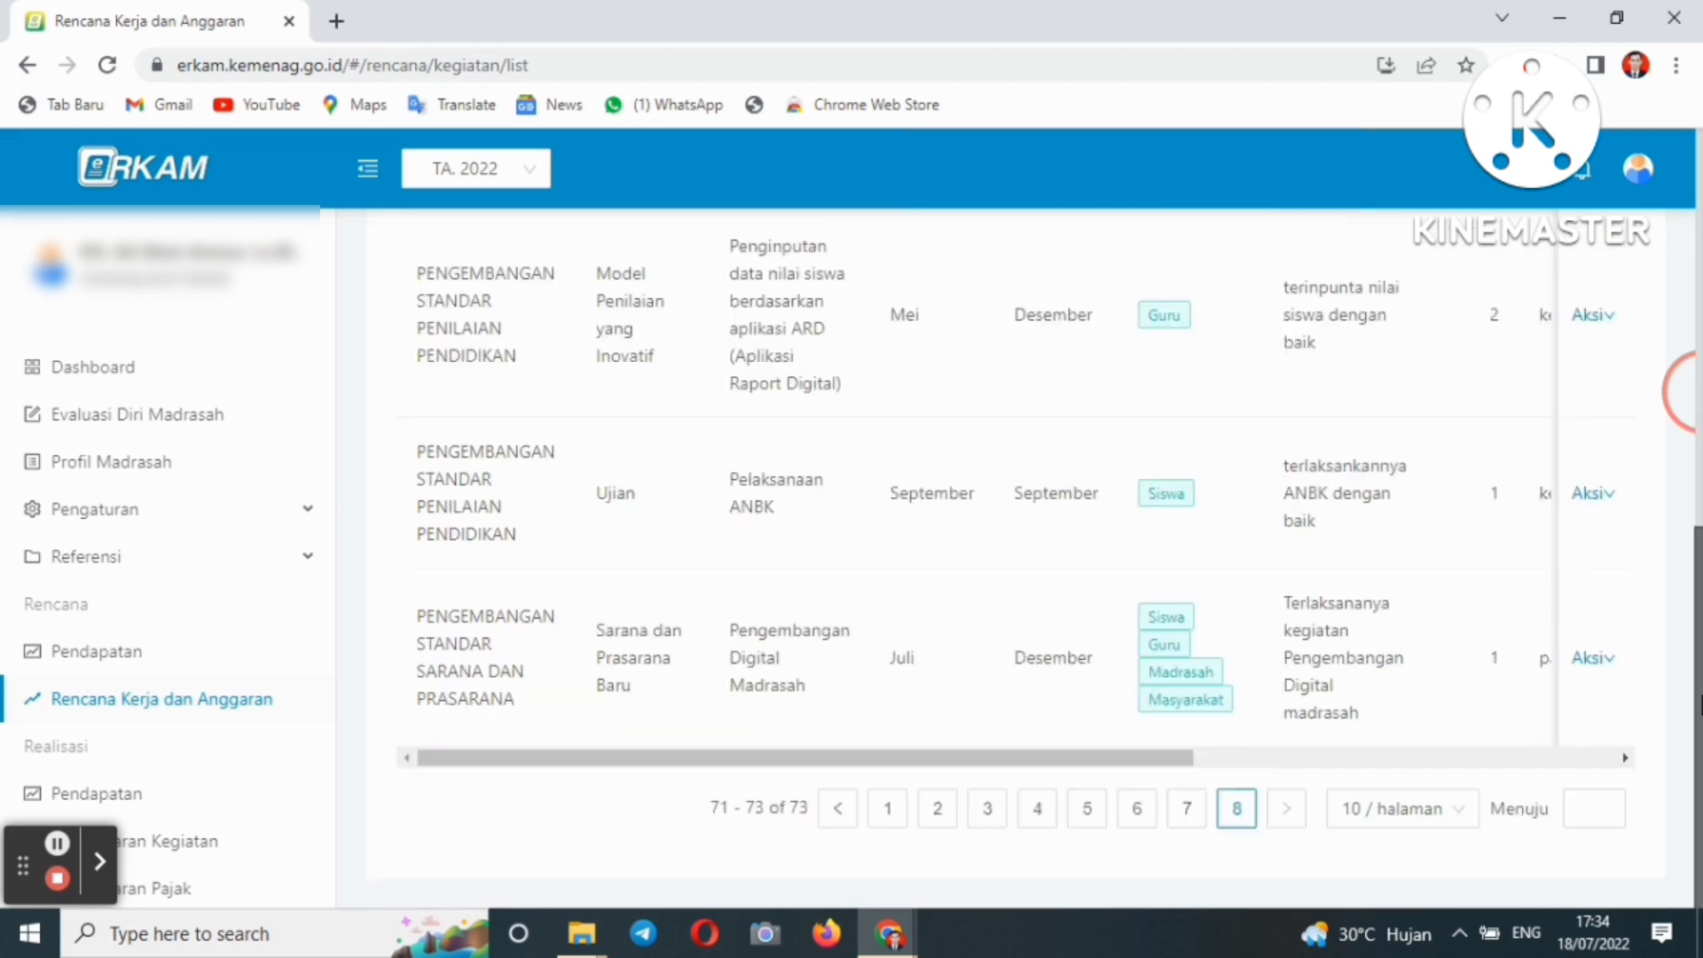
scroll(1036, 564, up, 3)
scroll(1037, 564, down, 3)
drag(1111, 763, 1699, 756)
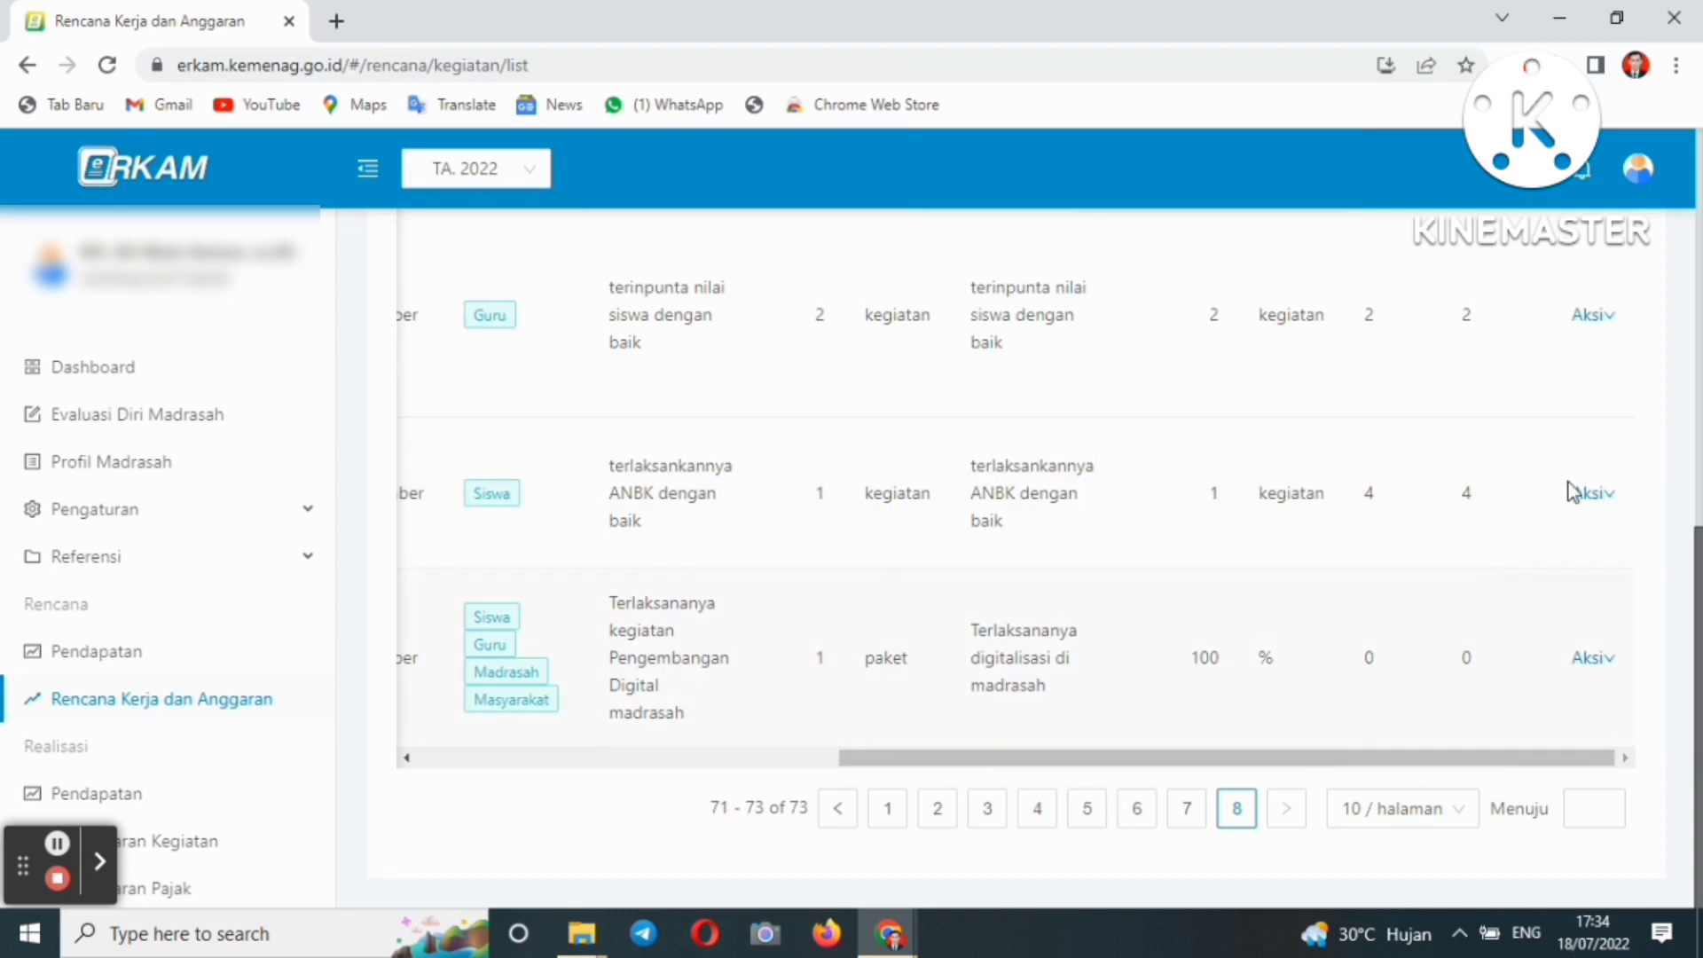
drag(1068, 779, 1588, 732)
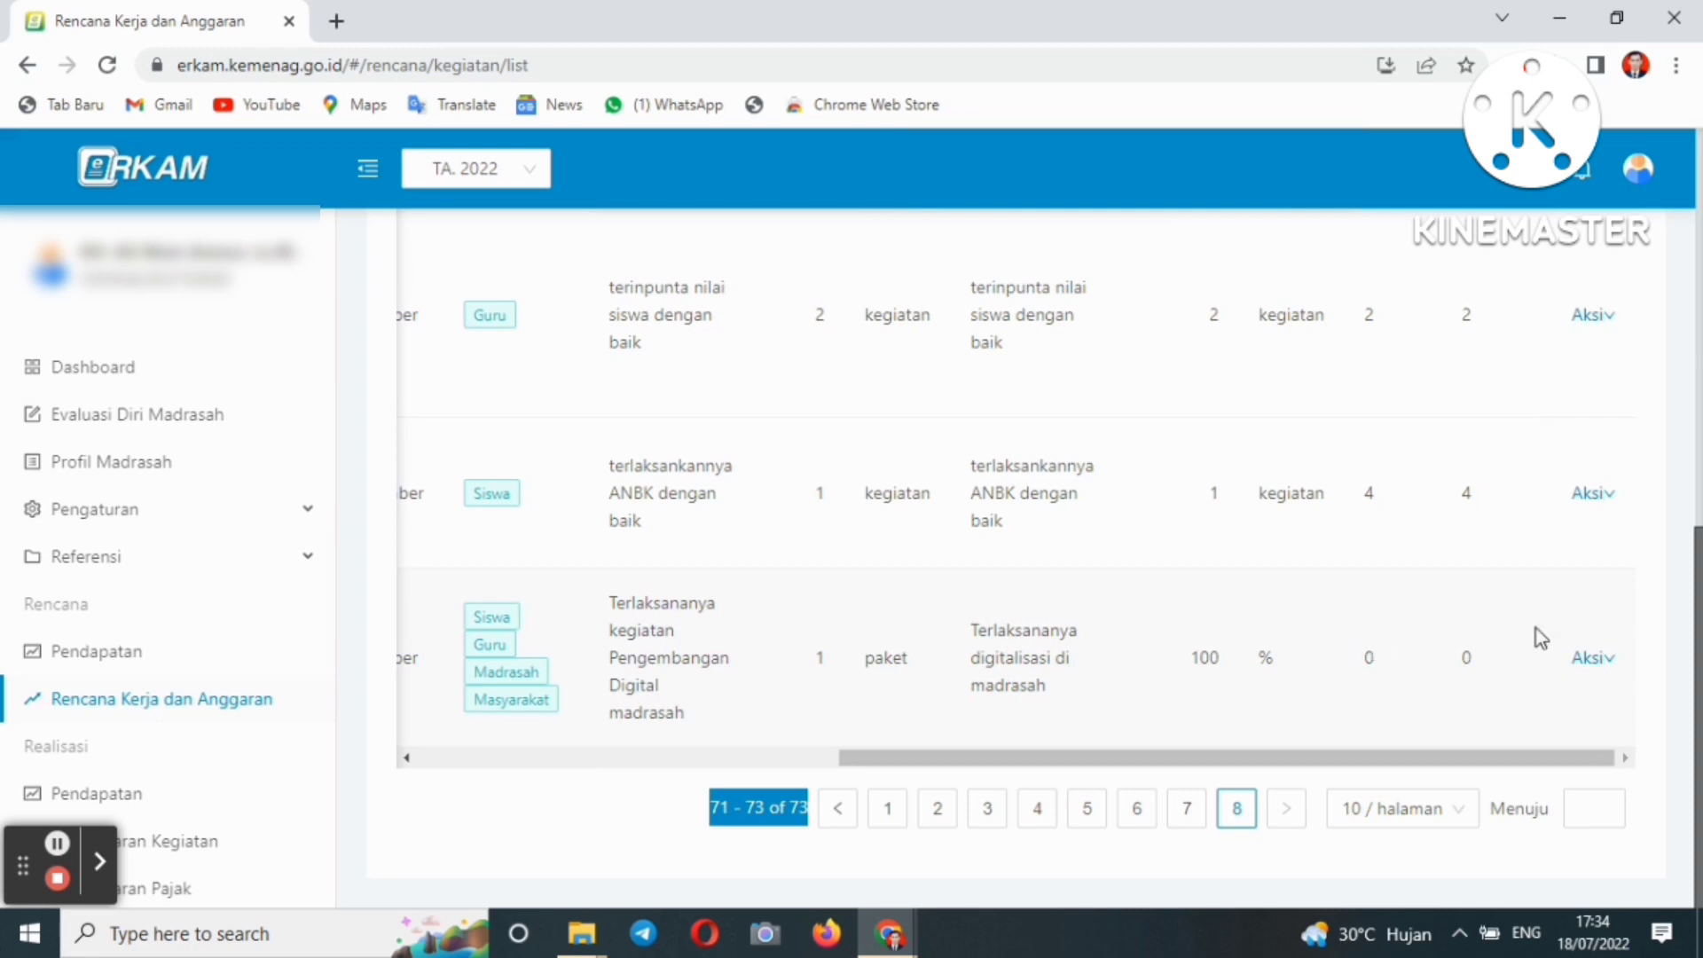
drag(1686, 652, 1673, 228)
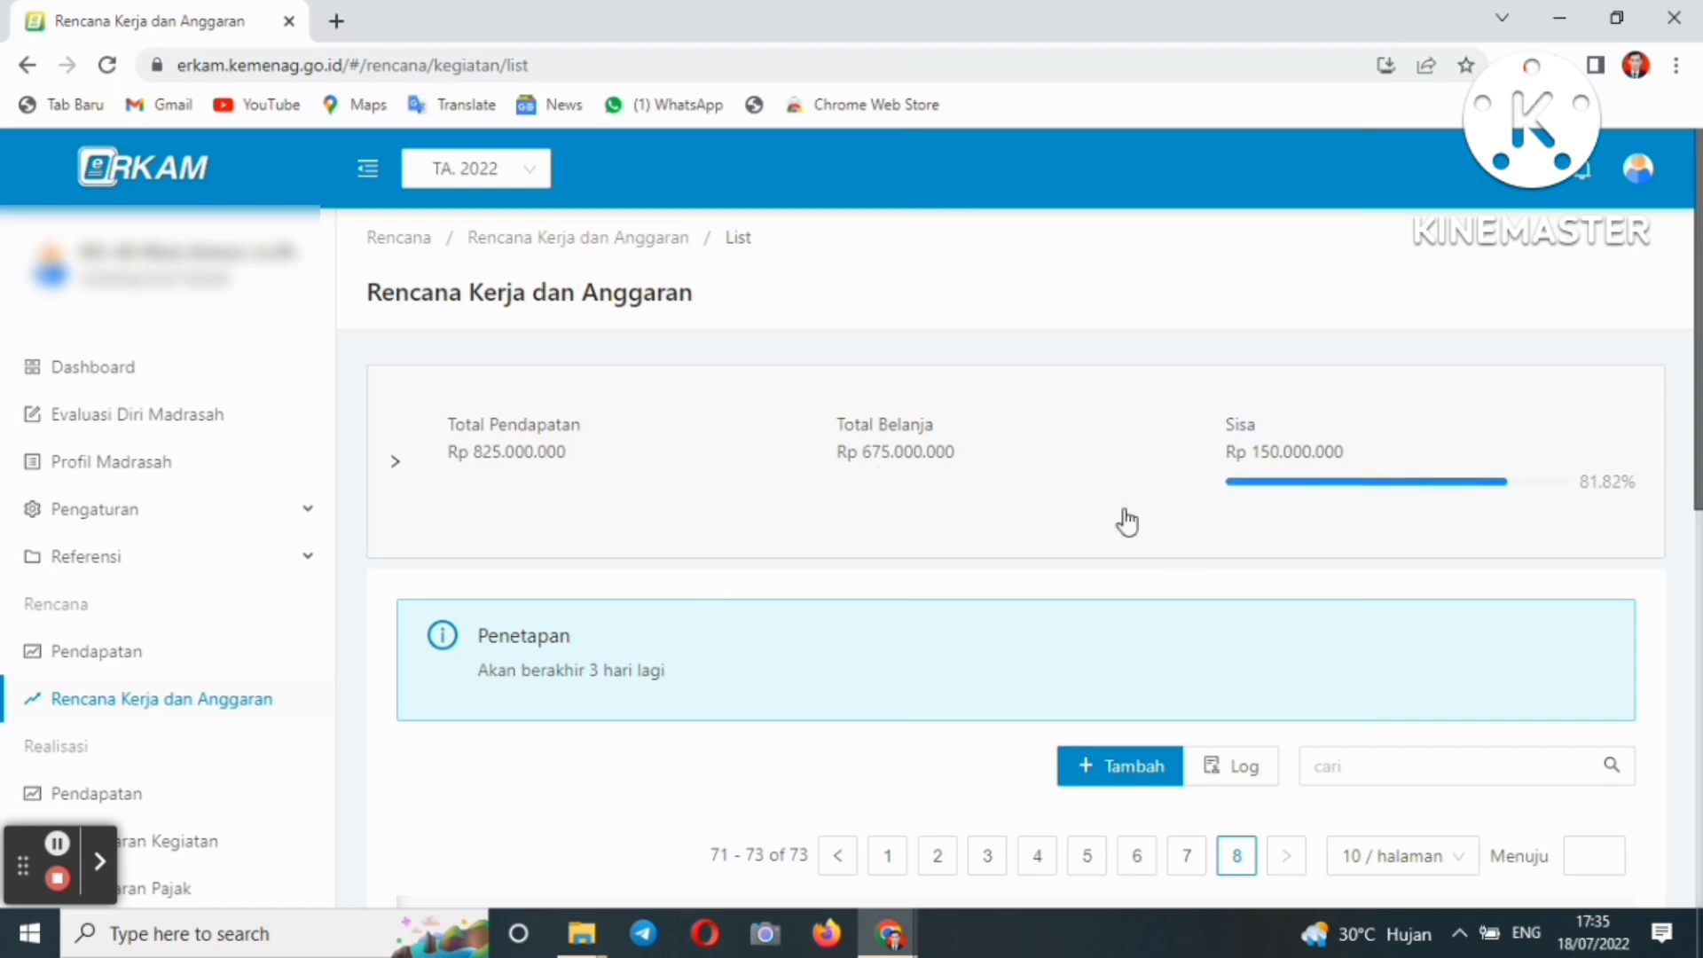
Review the planned income sources under Rencana Pendapatan and return to the Rencana Kerja dan Anggaran list.
click(120, 658)
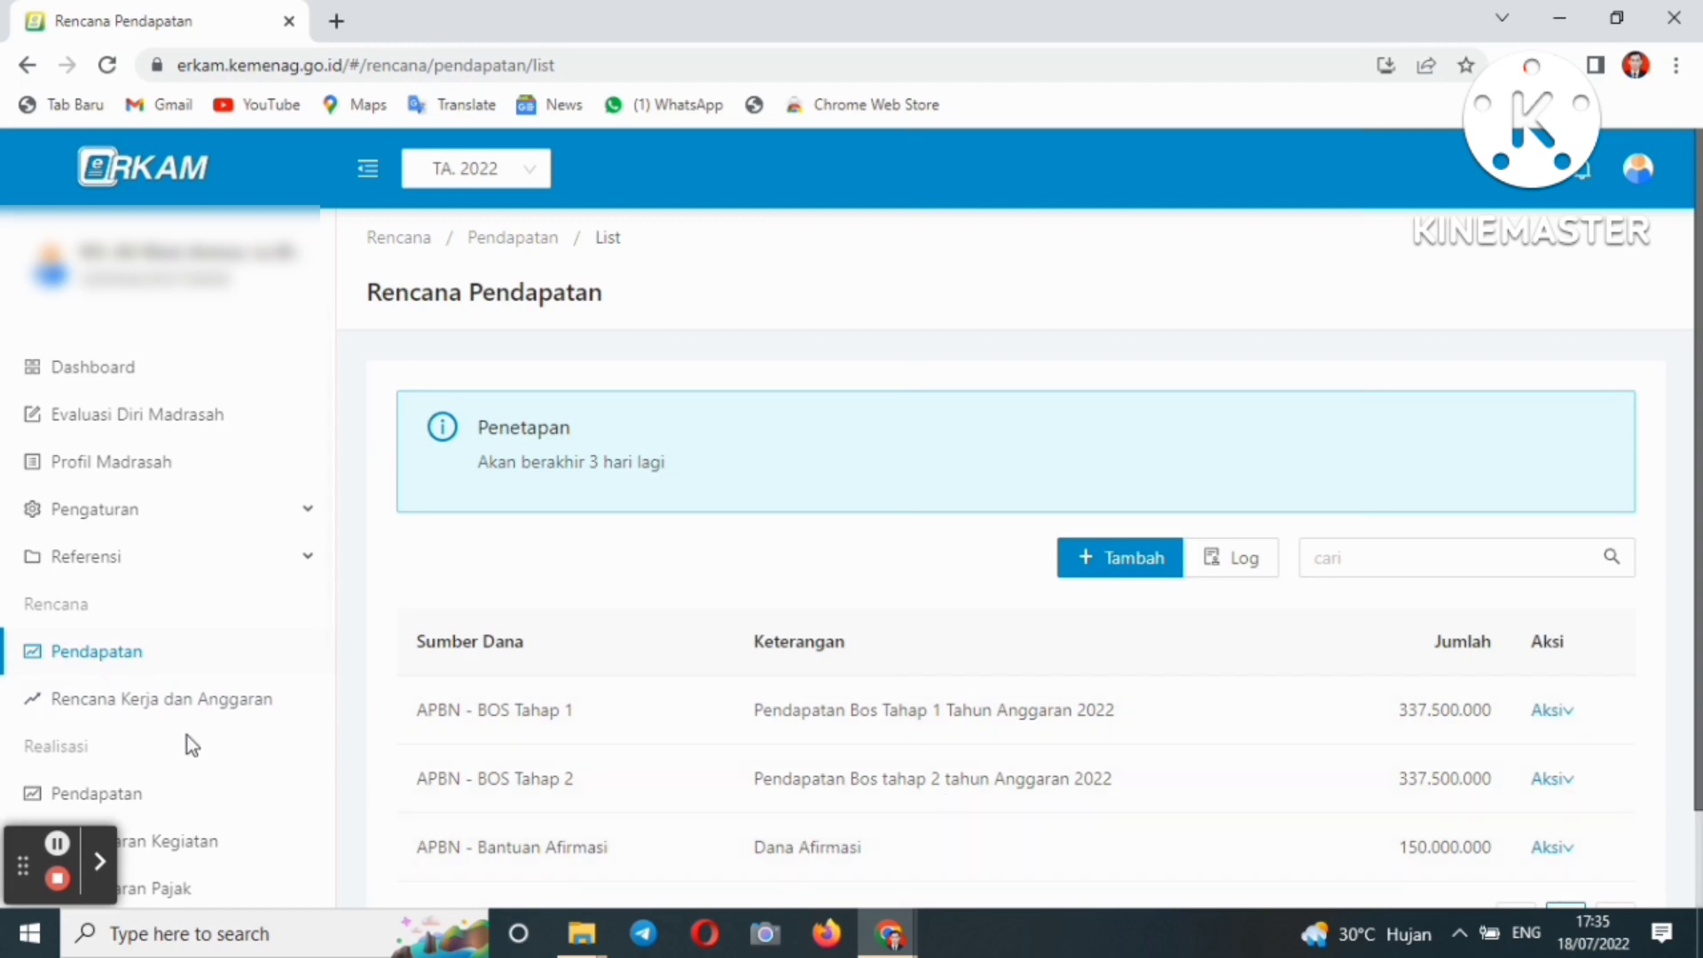
click(102, 701)
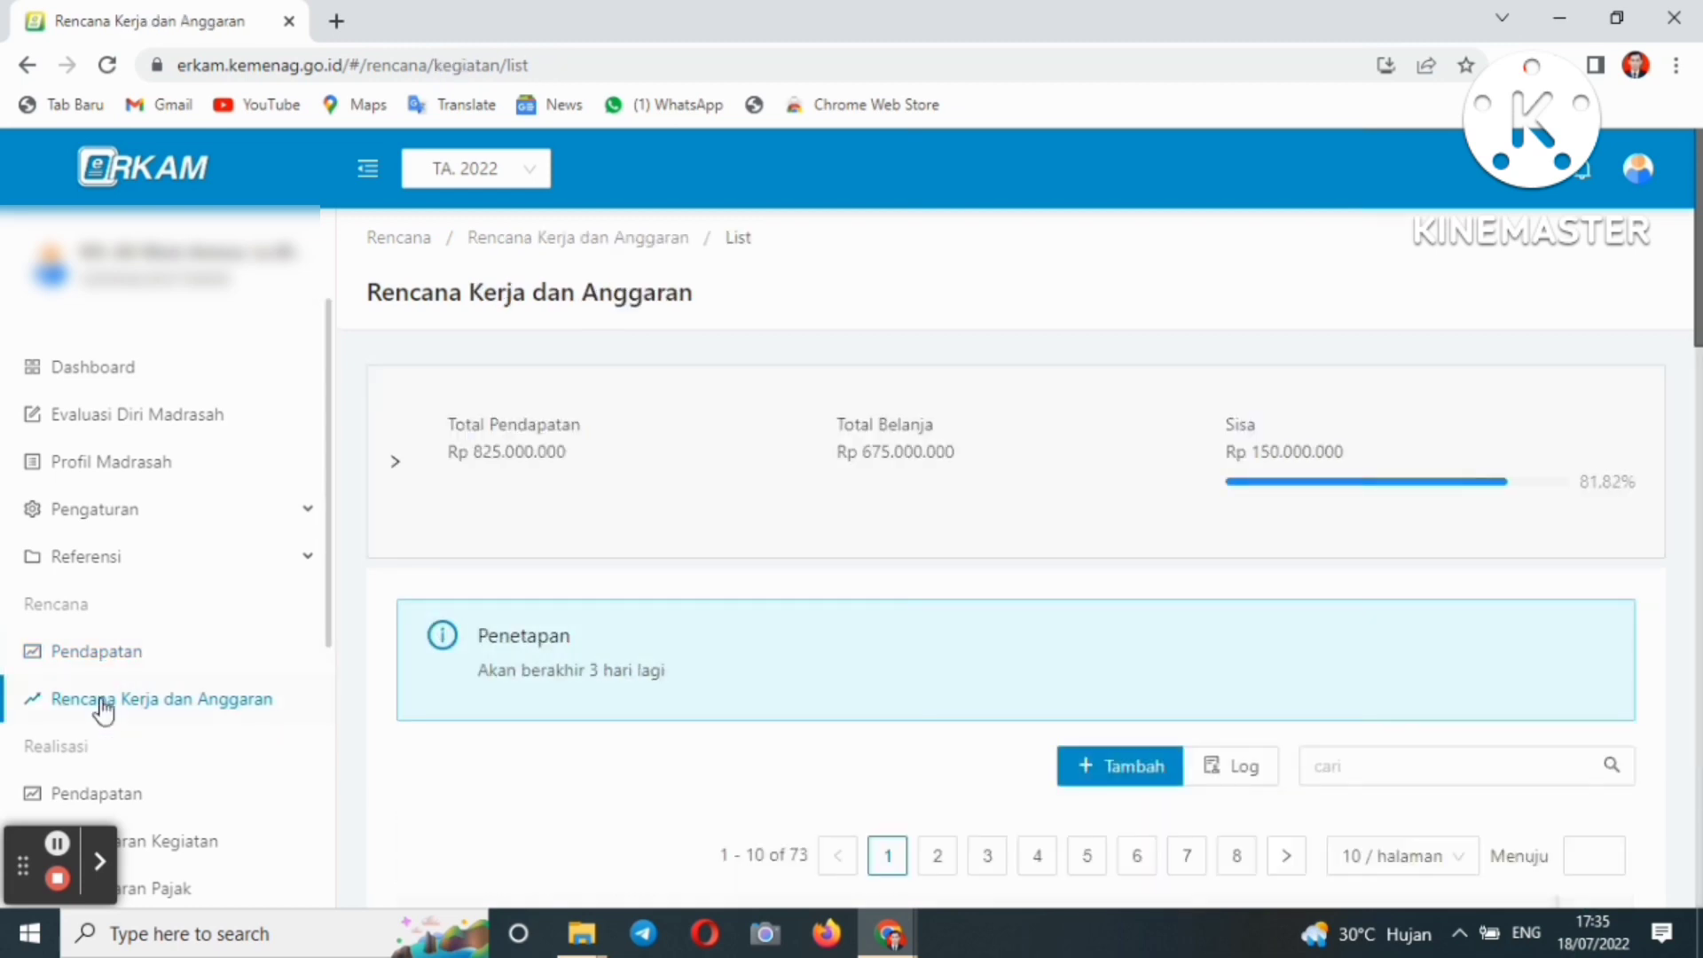
drag(1696, 226, 1696, 279)
drag(1698, 347, 1699, 365)
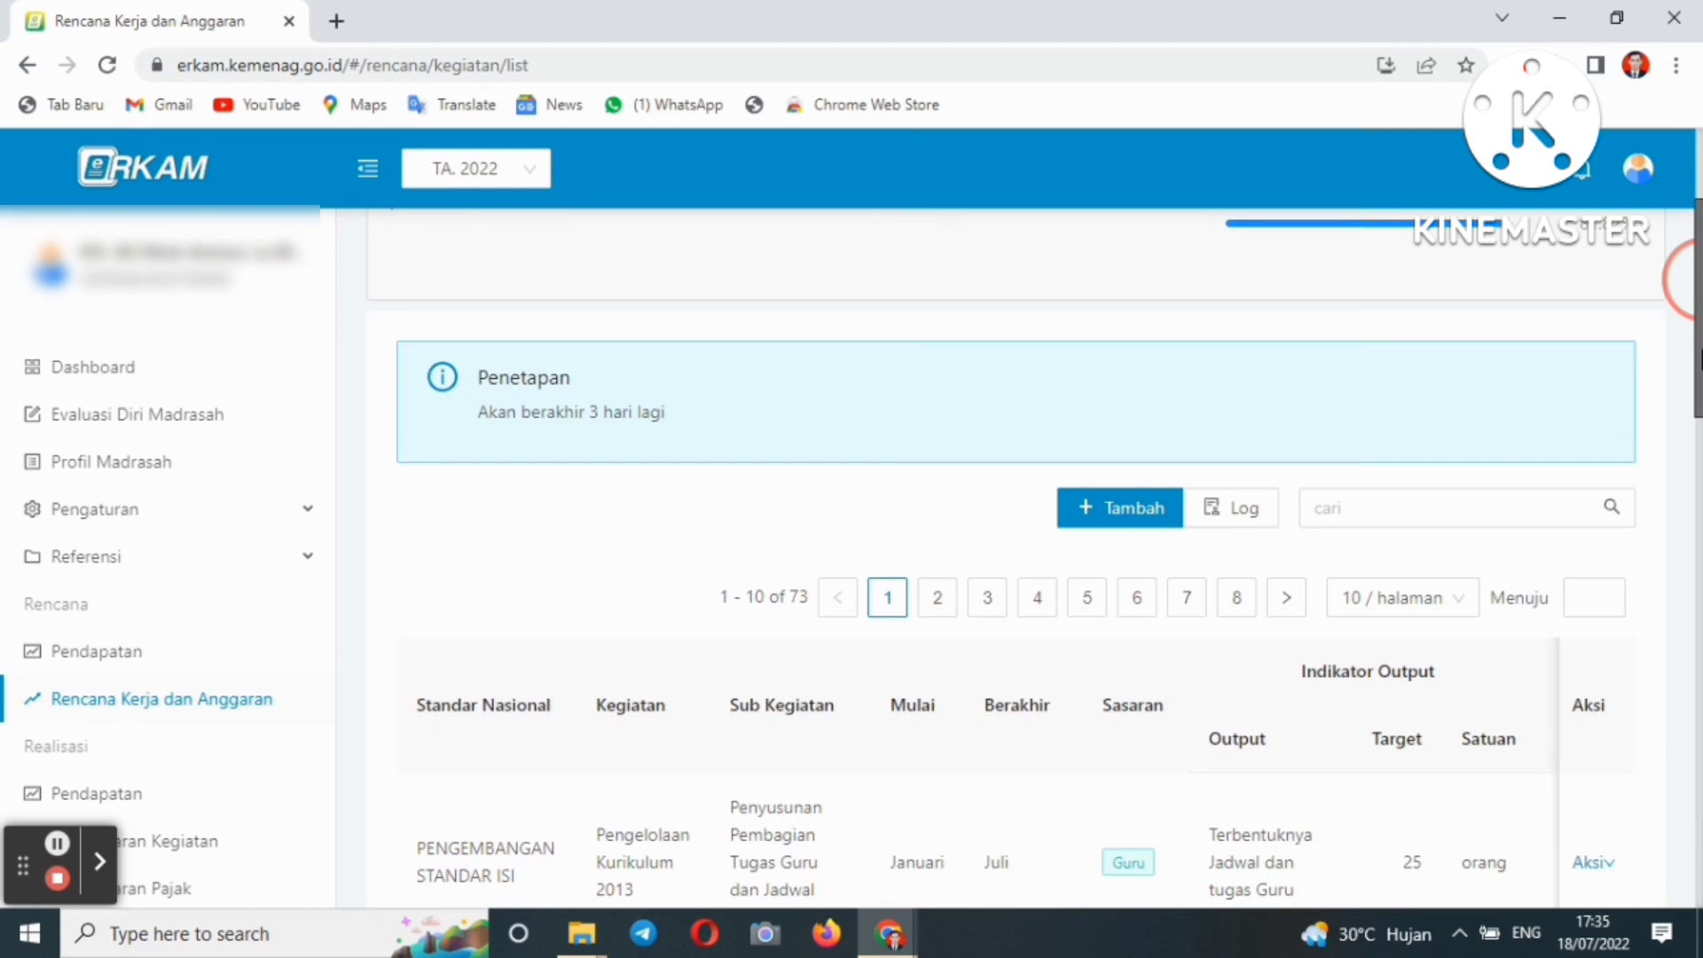
Examine the three activity categories of a new Rencana Kegiatan and the Sub Kegiatan options for APBN - Bantuan Afirmasi, then close the form unsaved.
click(1084, 516)
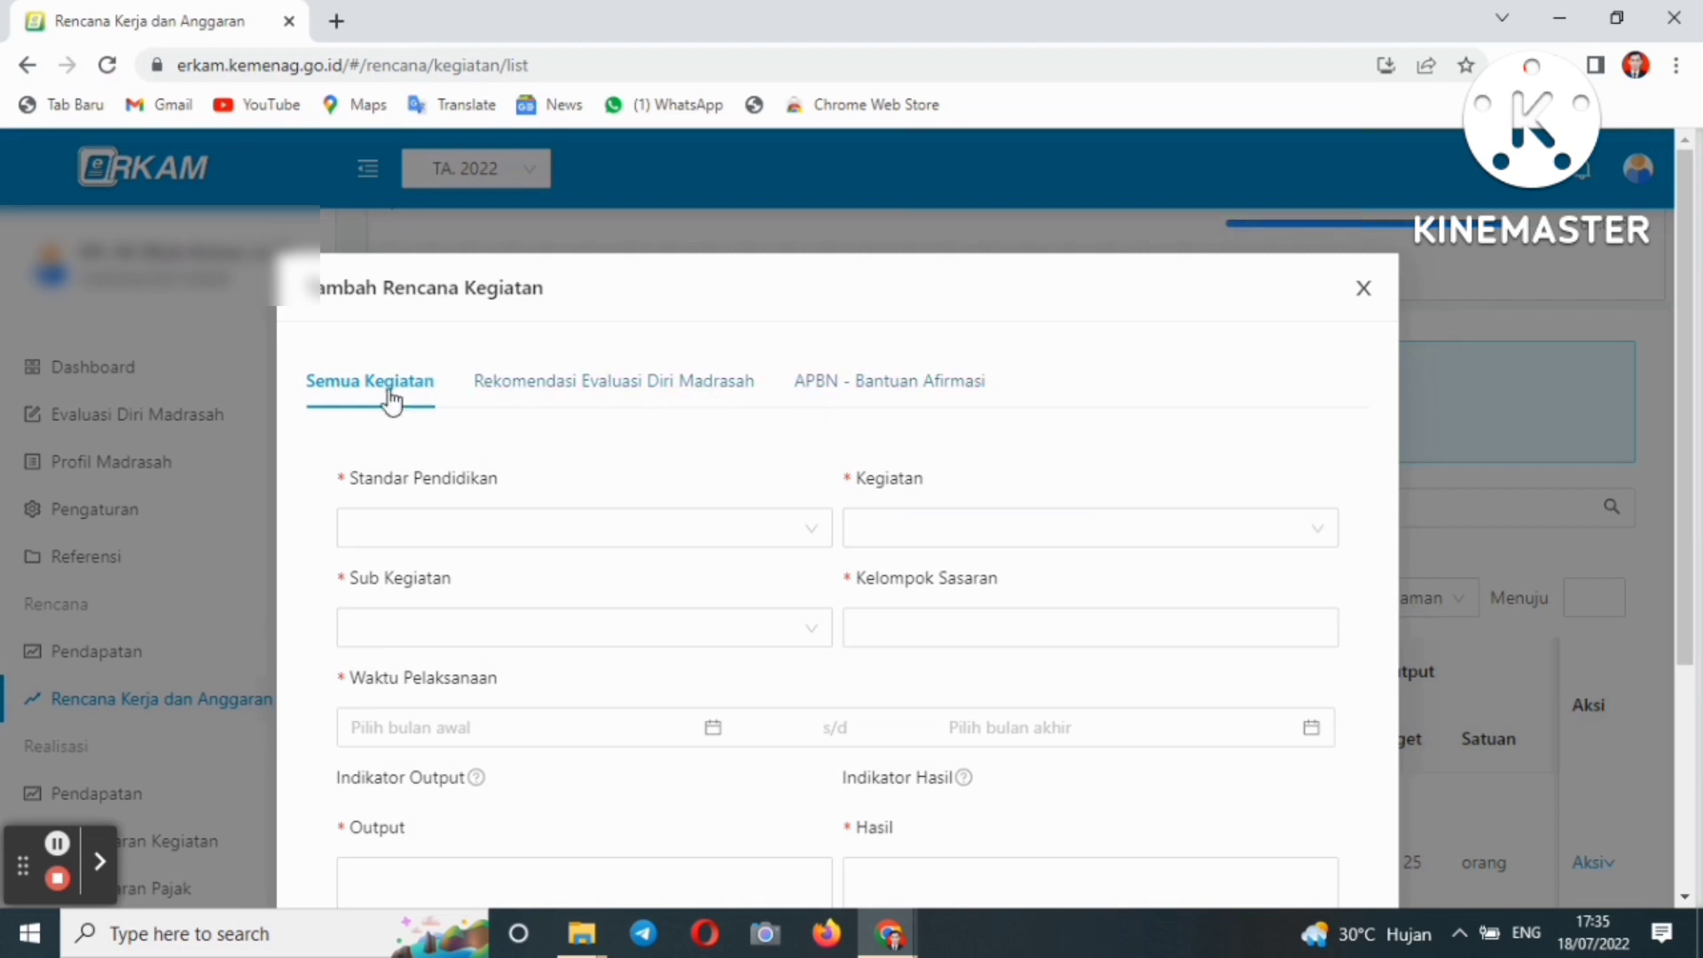
click(546, 384)
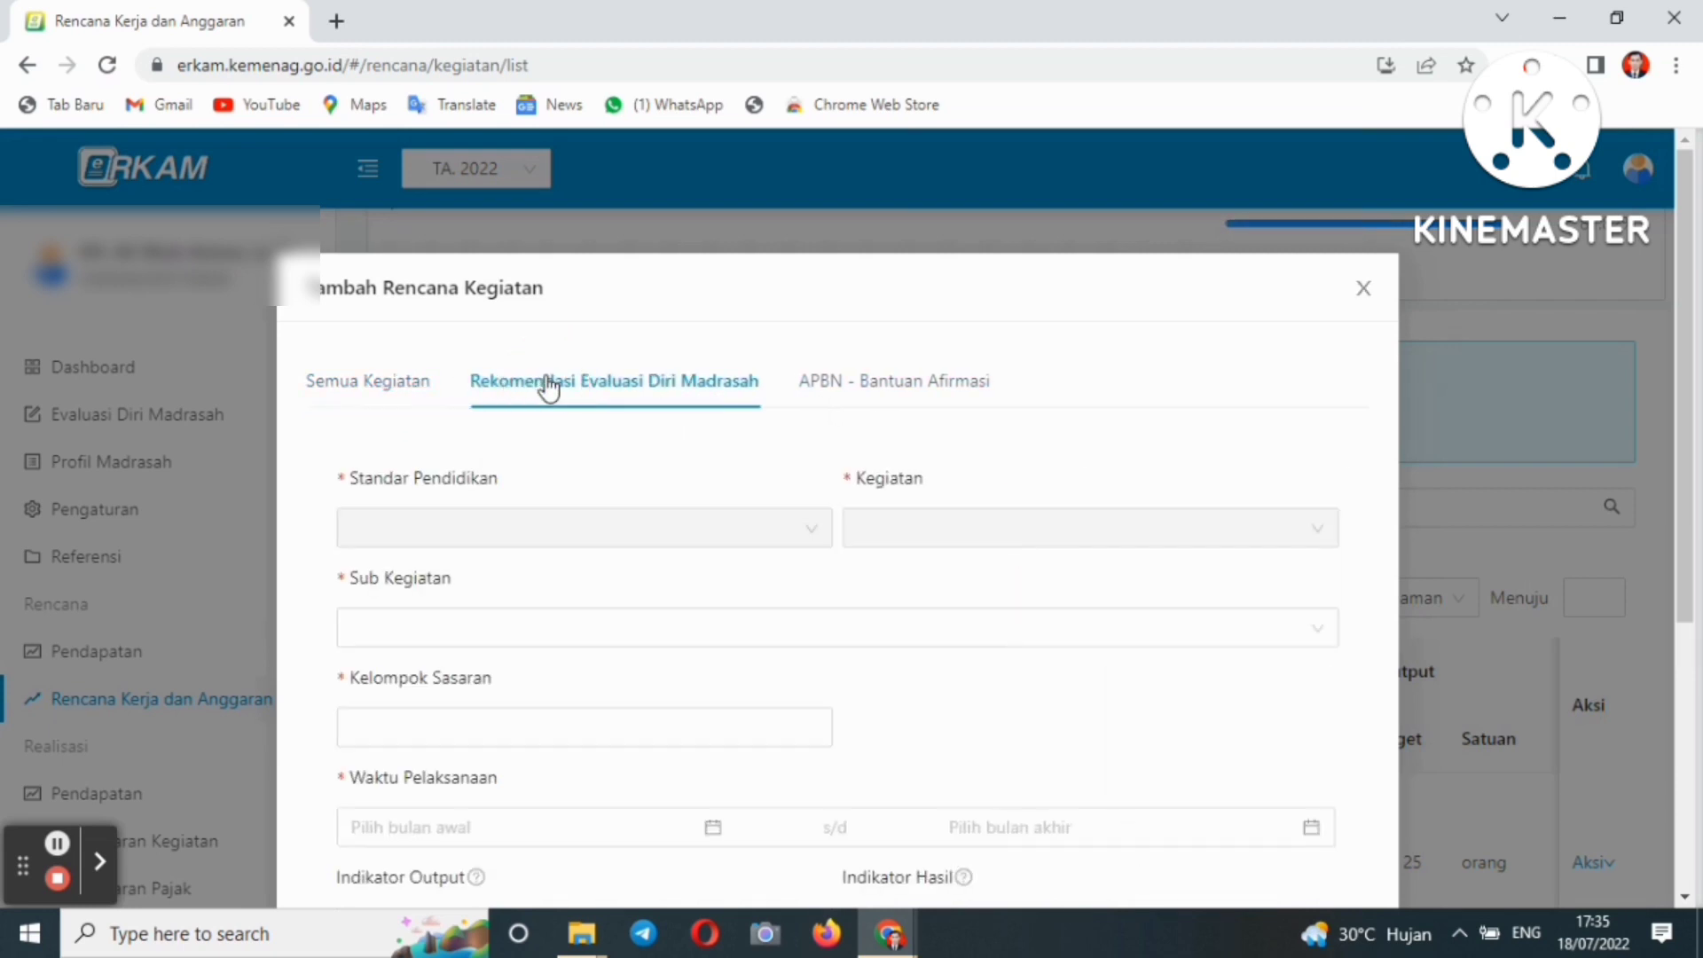
click(905, 390)
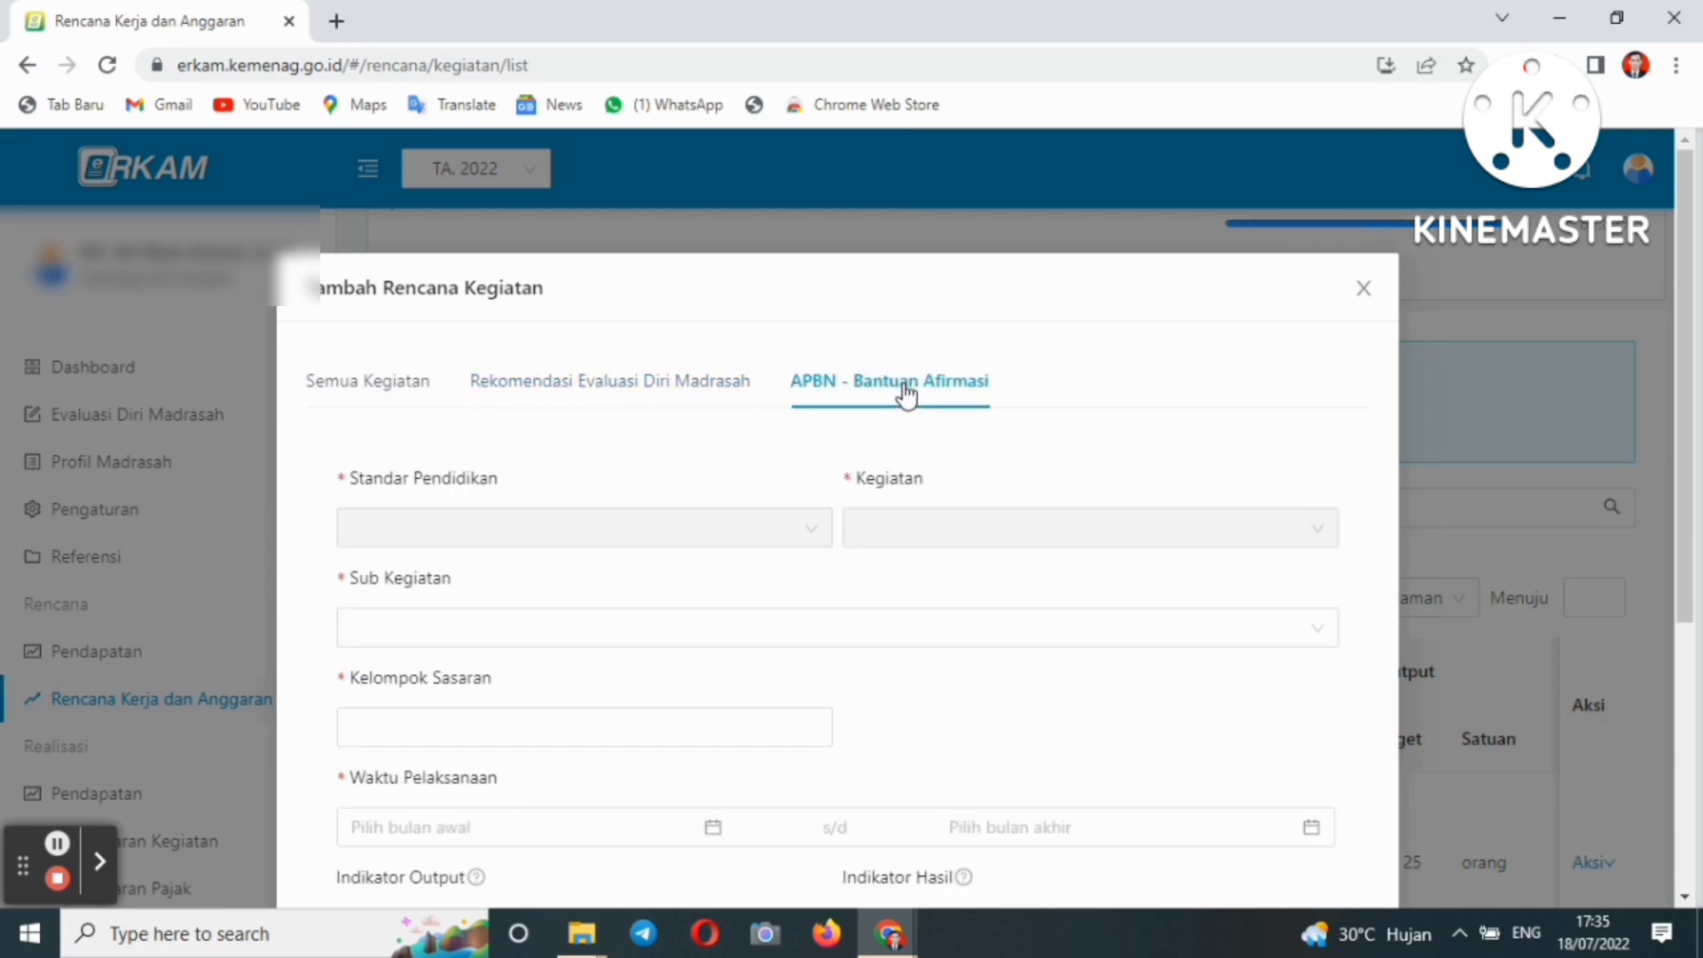
click(809, 641)
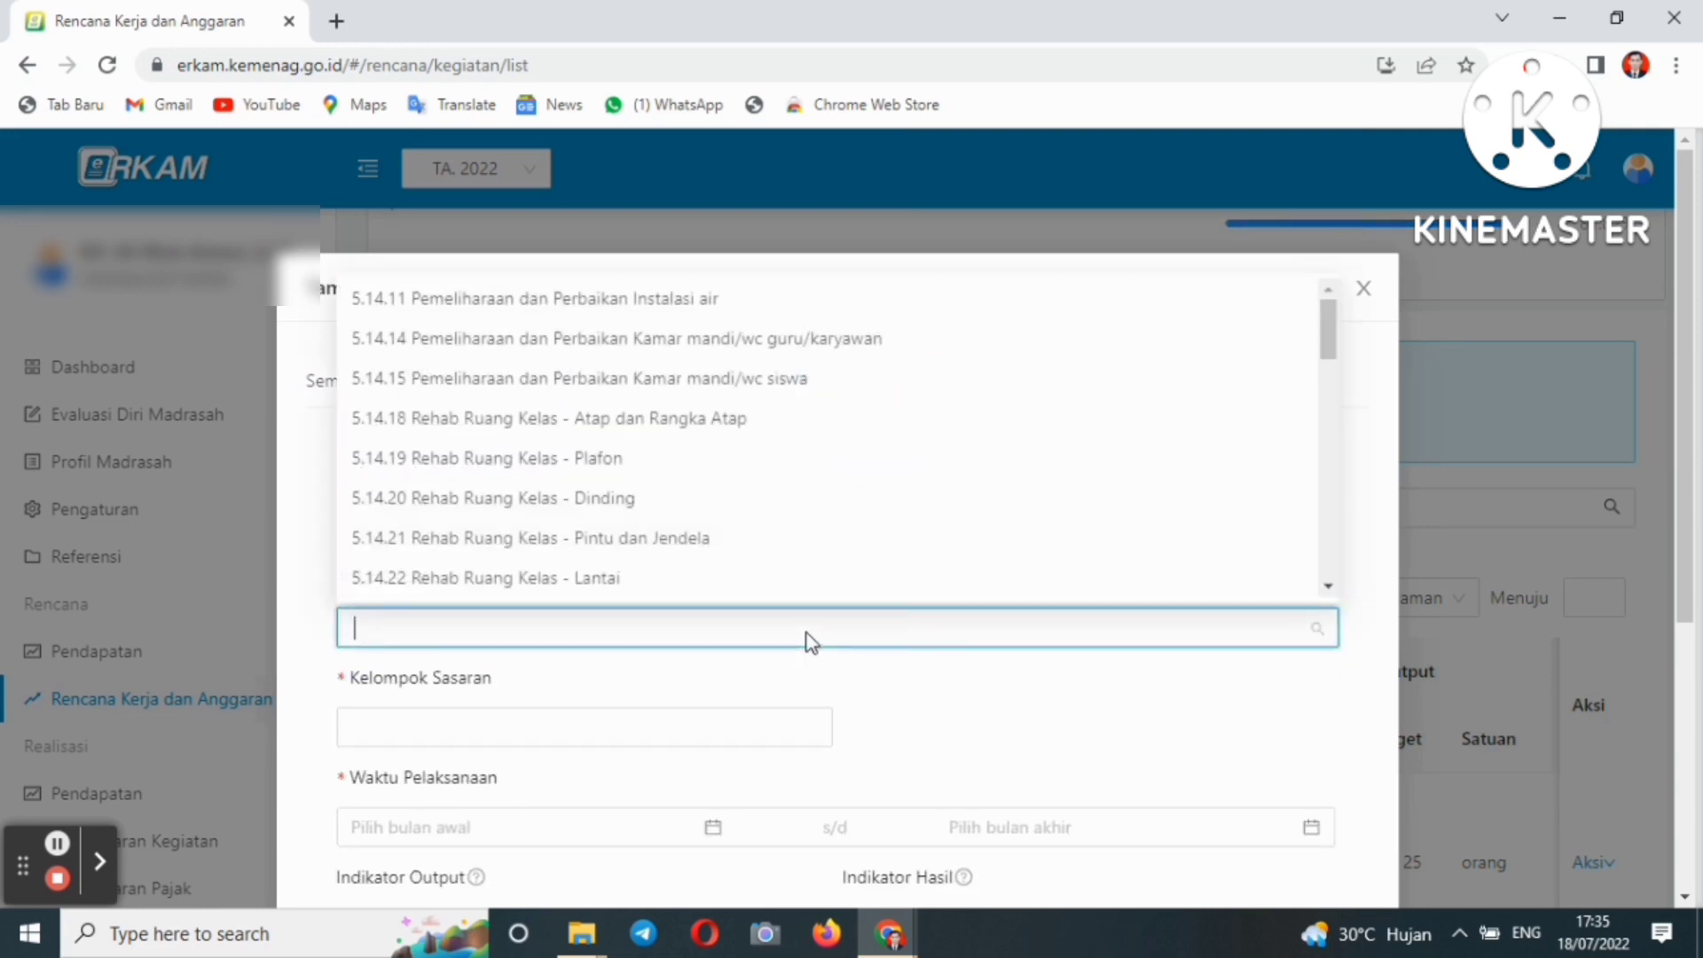
mouse_move(1328, 330)
mouse_down()
mouse_move(1326, 579)
mouse_move(1290, 321)
mouse_move(1292, 557)
mouse_move(1301, 312)
mouse_up()
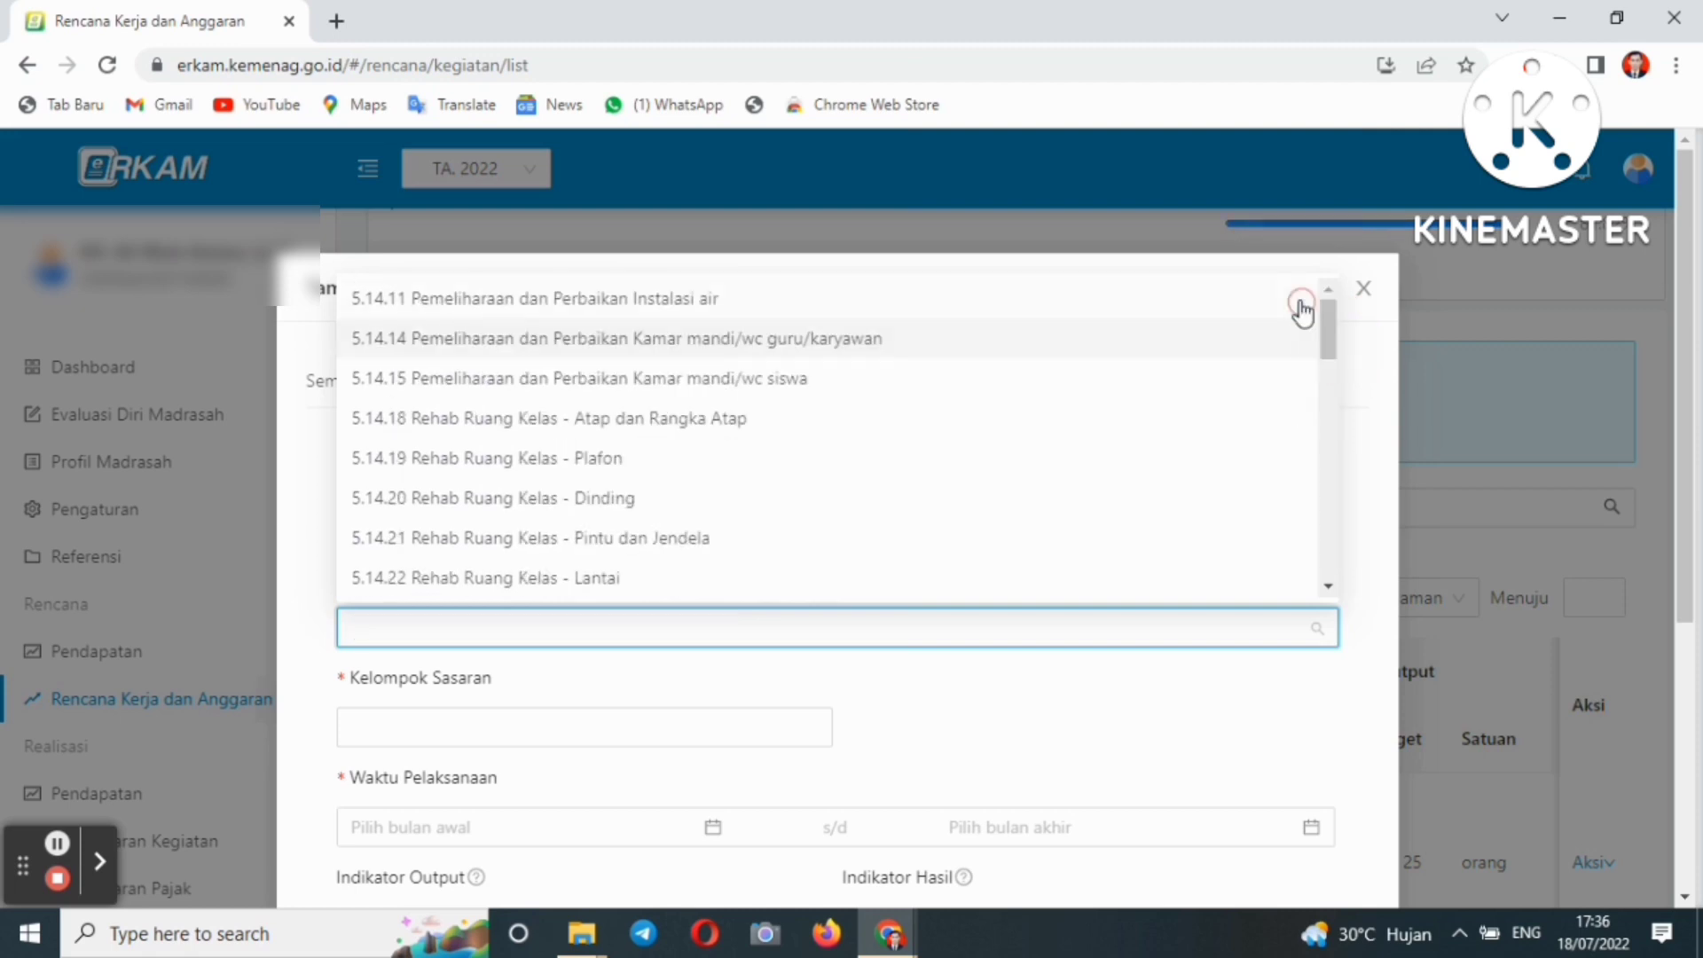
click(1370, 297)
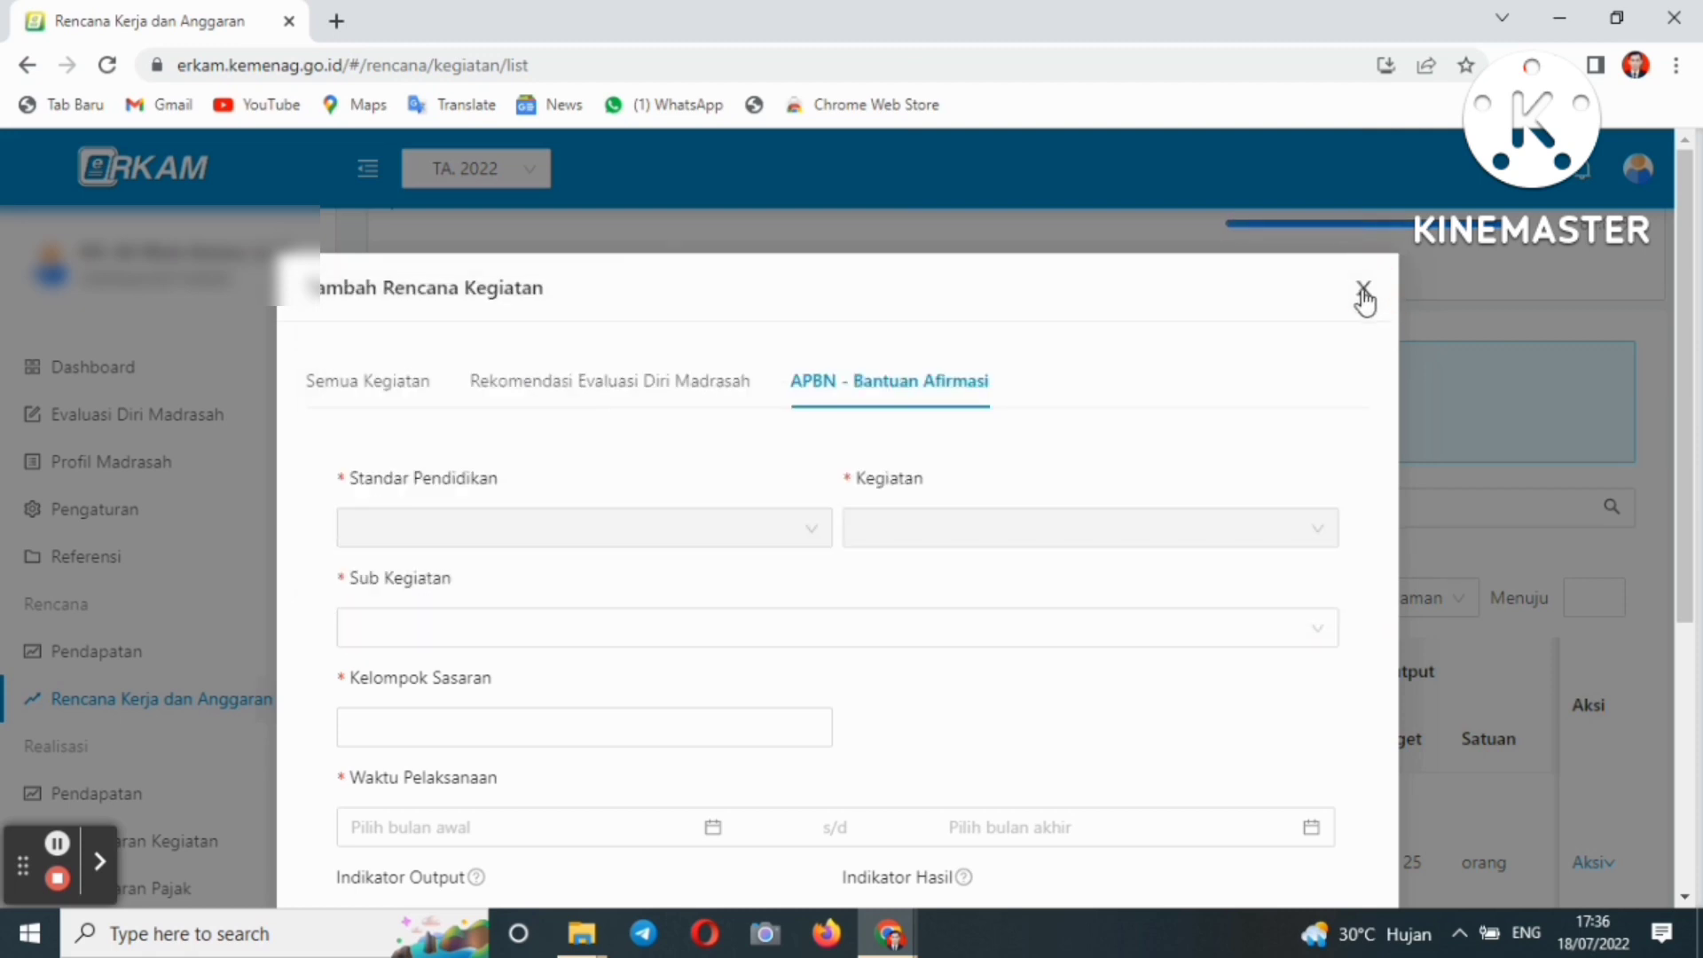
click(1365, 293)
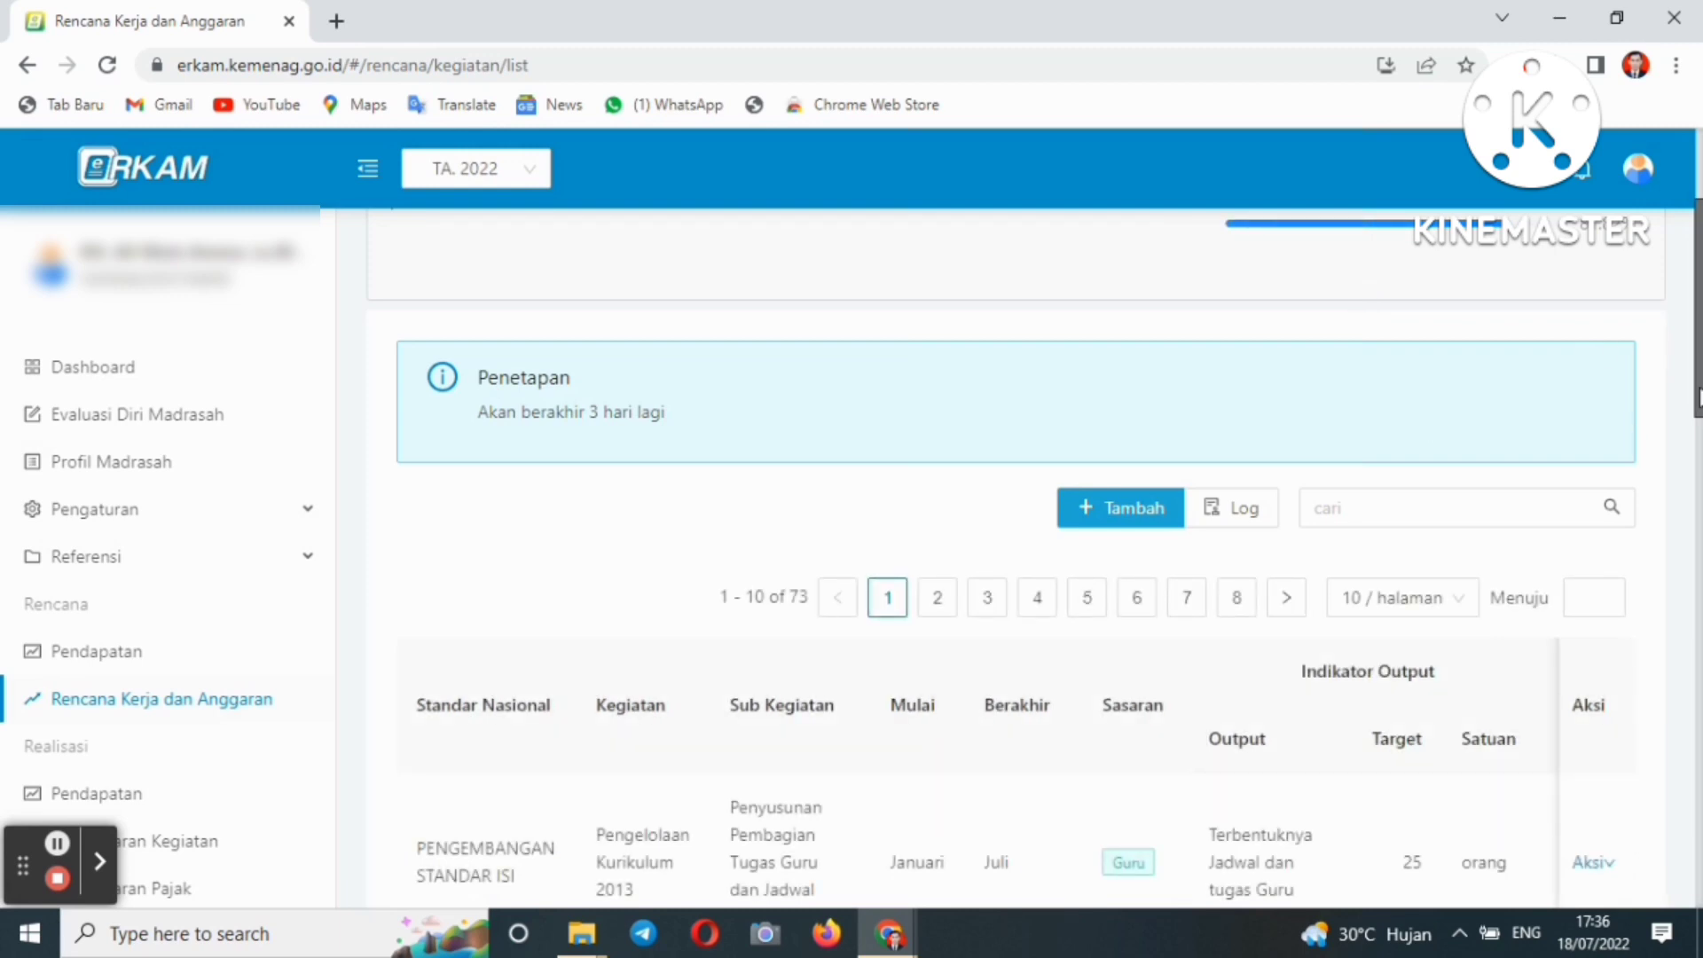
drag(1698, 408, 1701, 821)
scroll(1668, 798, up, 15)
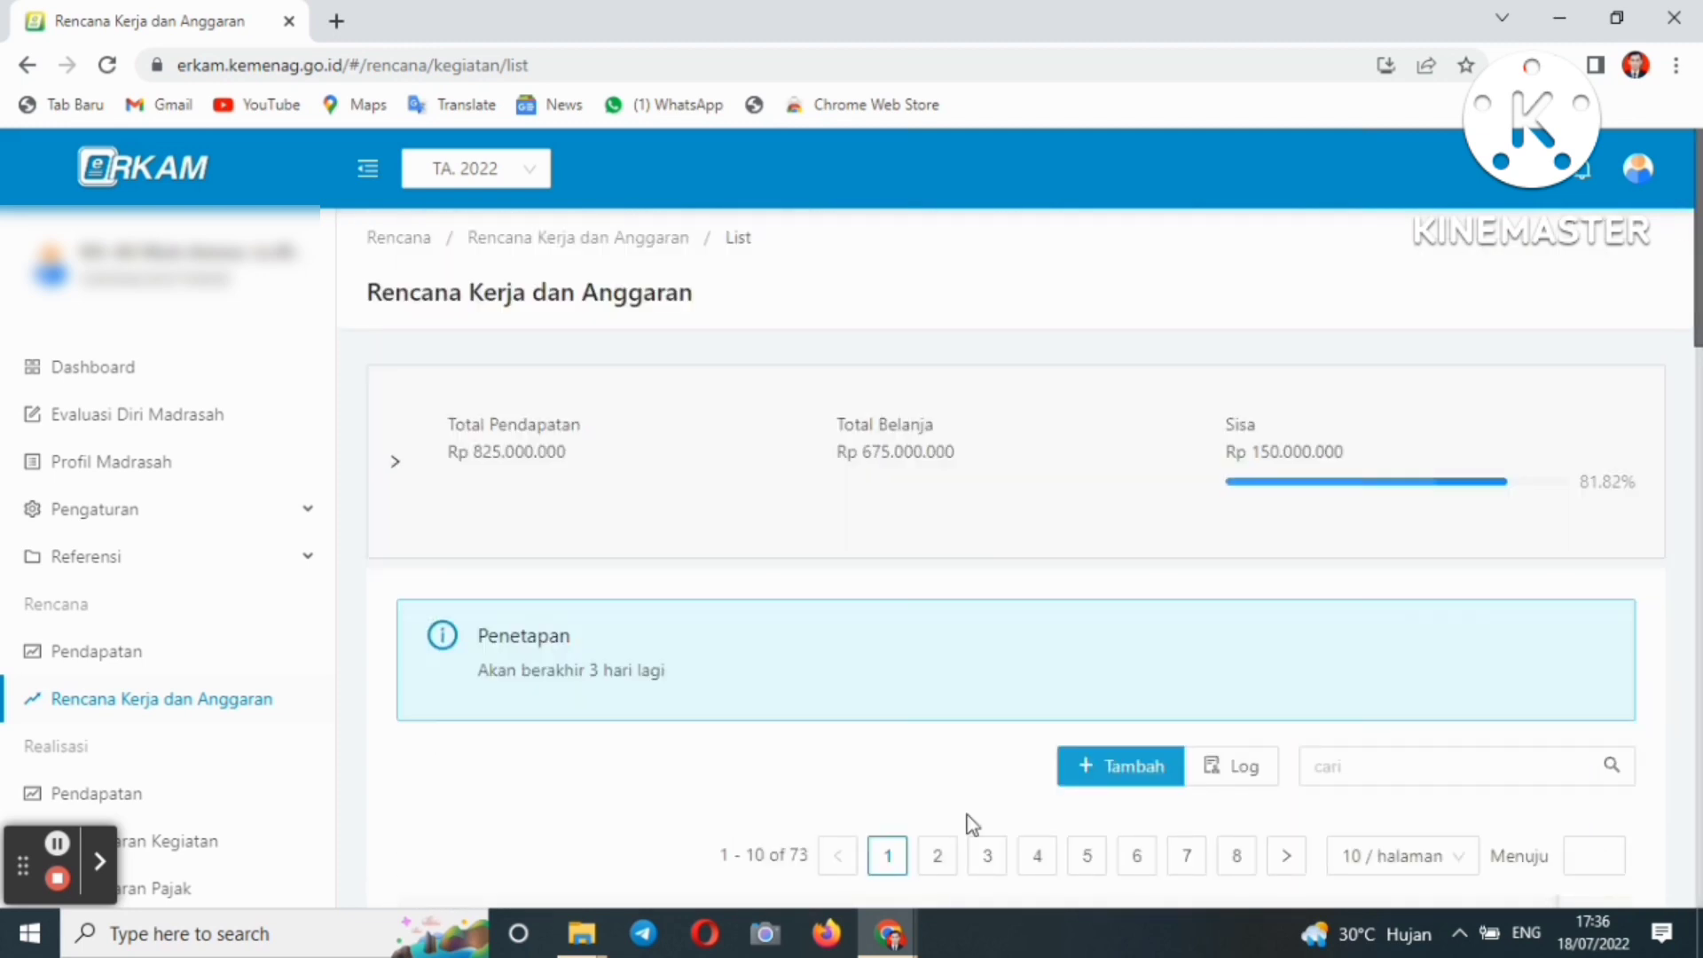
click(1127, 768)
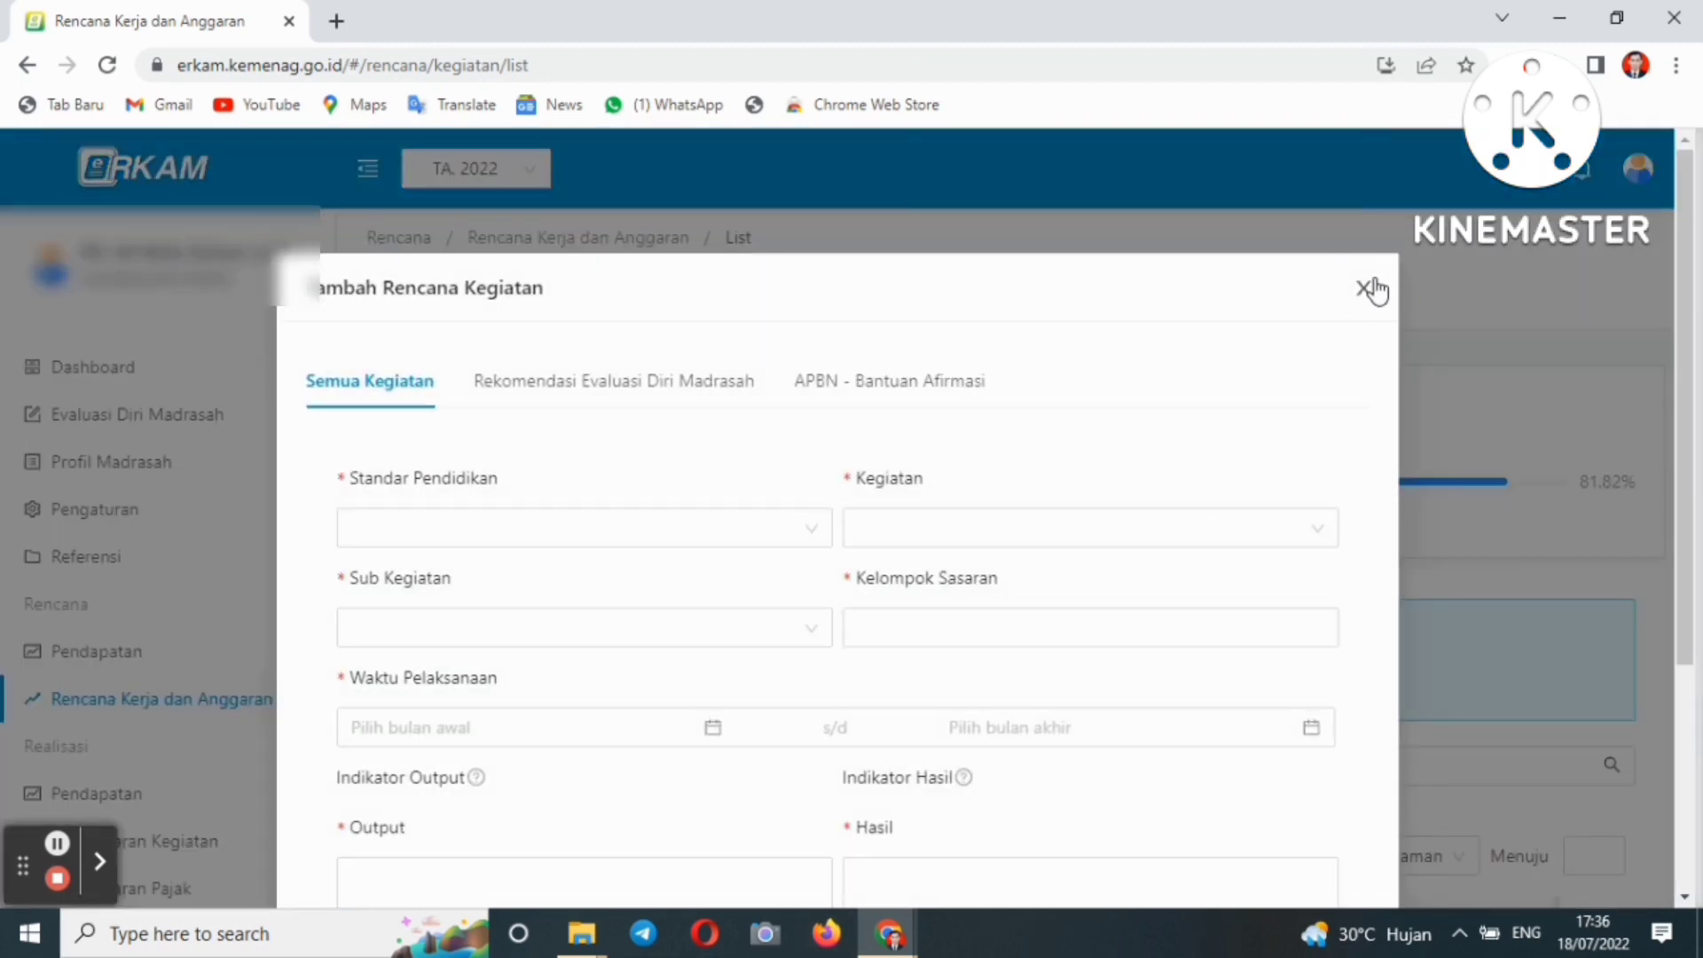
click(1373, 282)
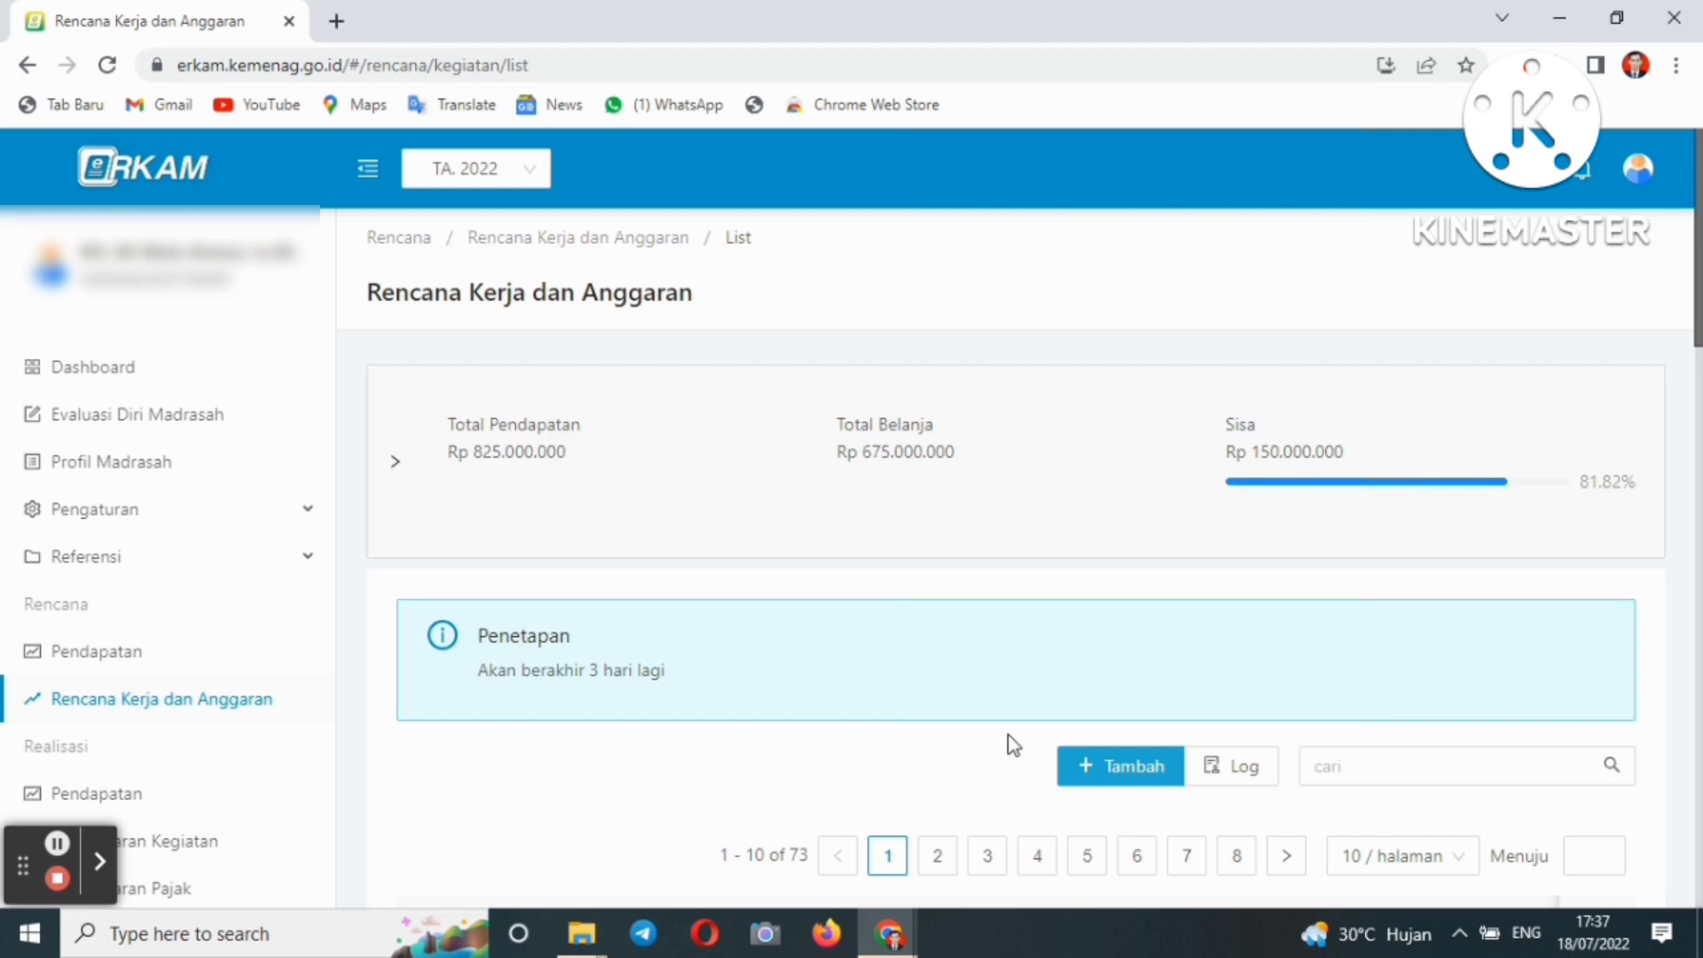
Log out and log in with the other account's username and password.
click(1639, 168)
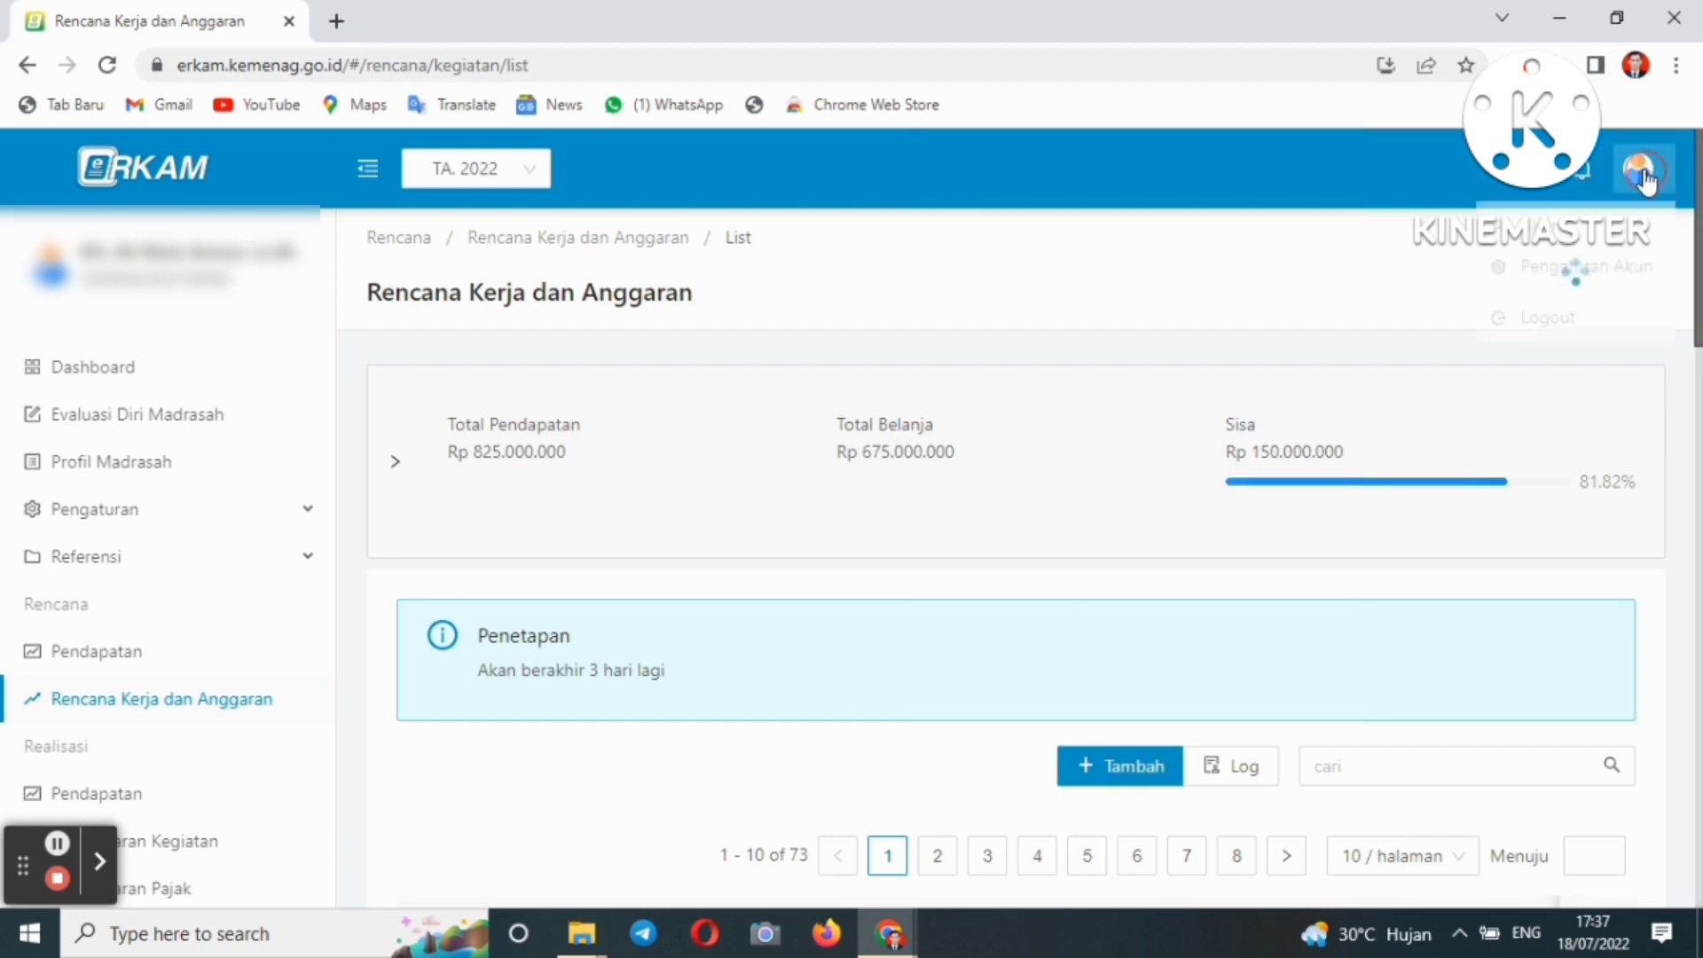
click(1554, 319)
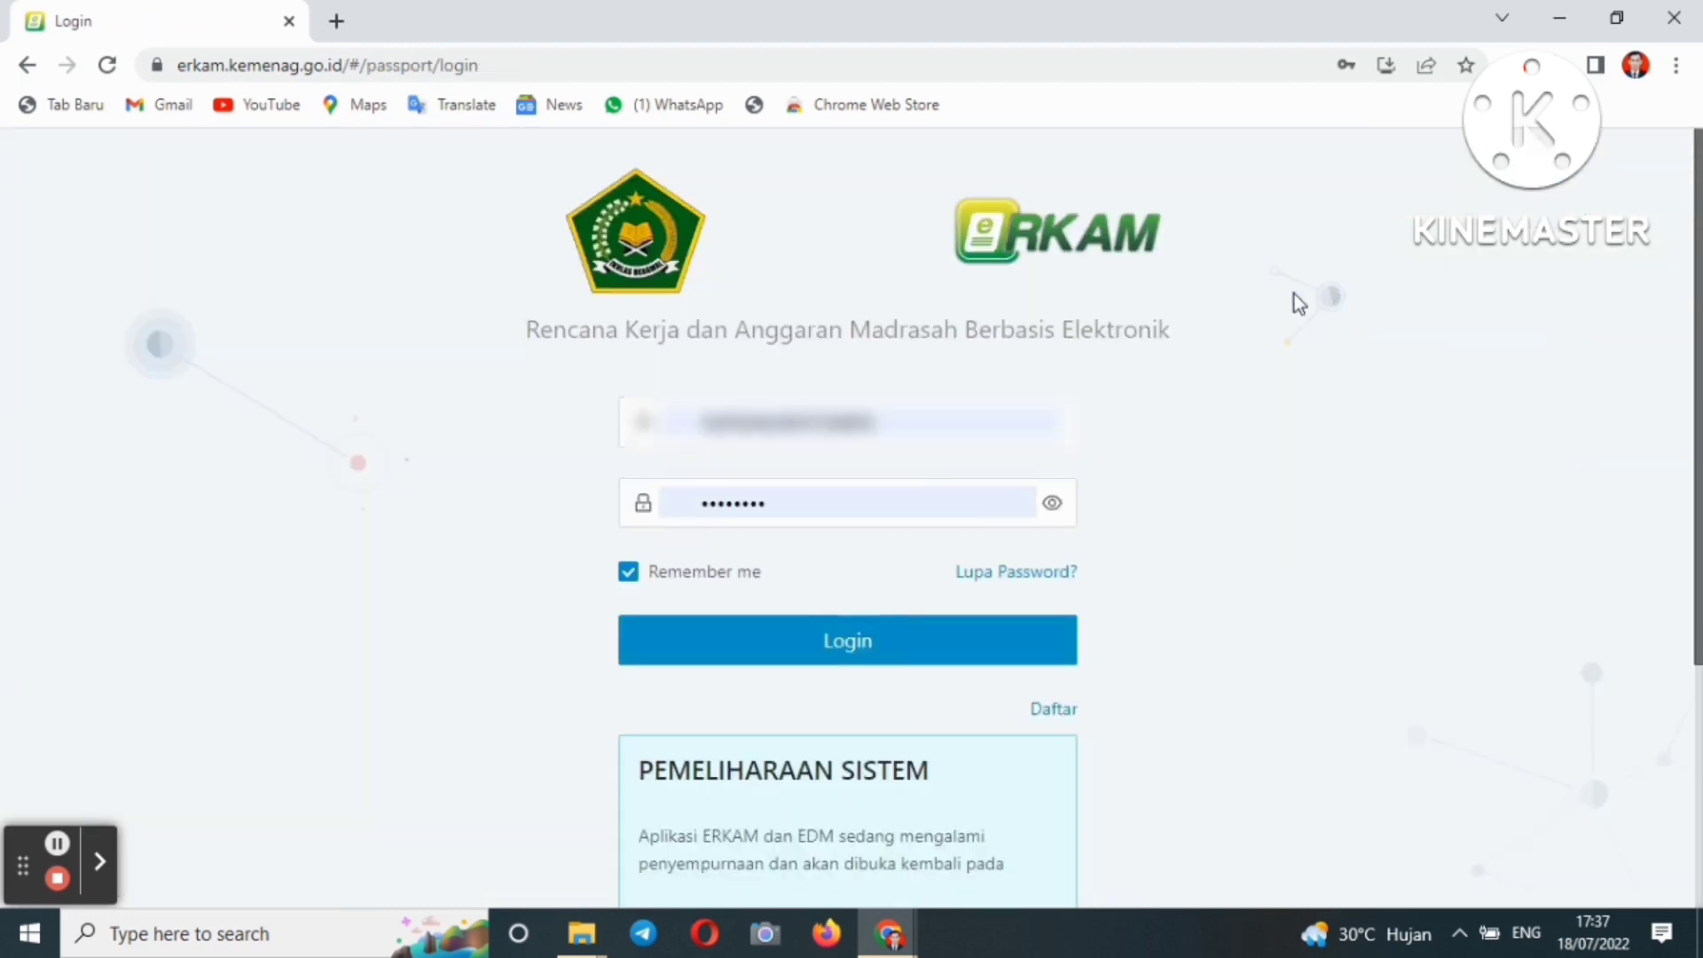
click(899, 435)
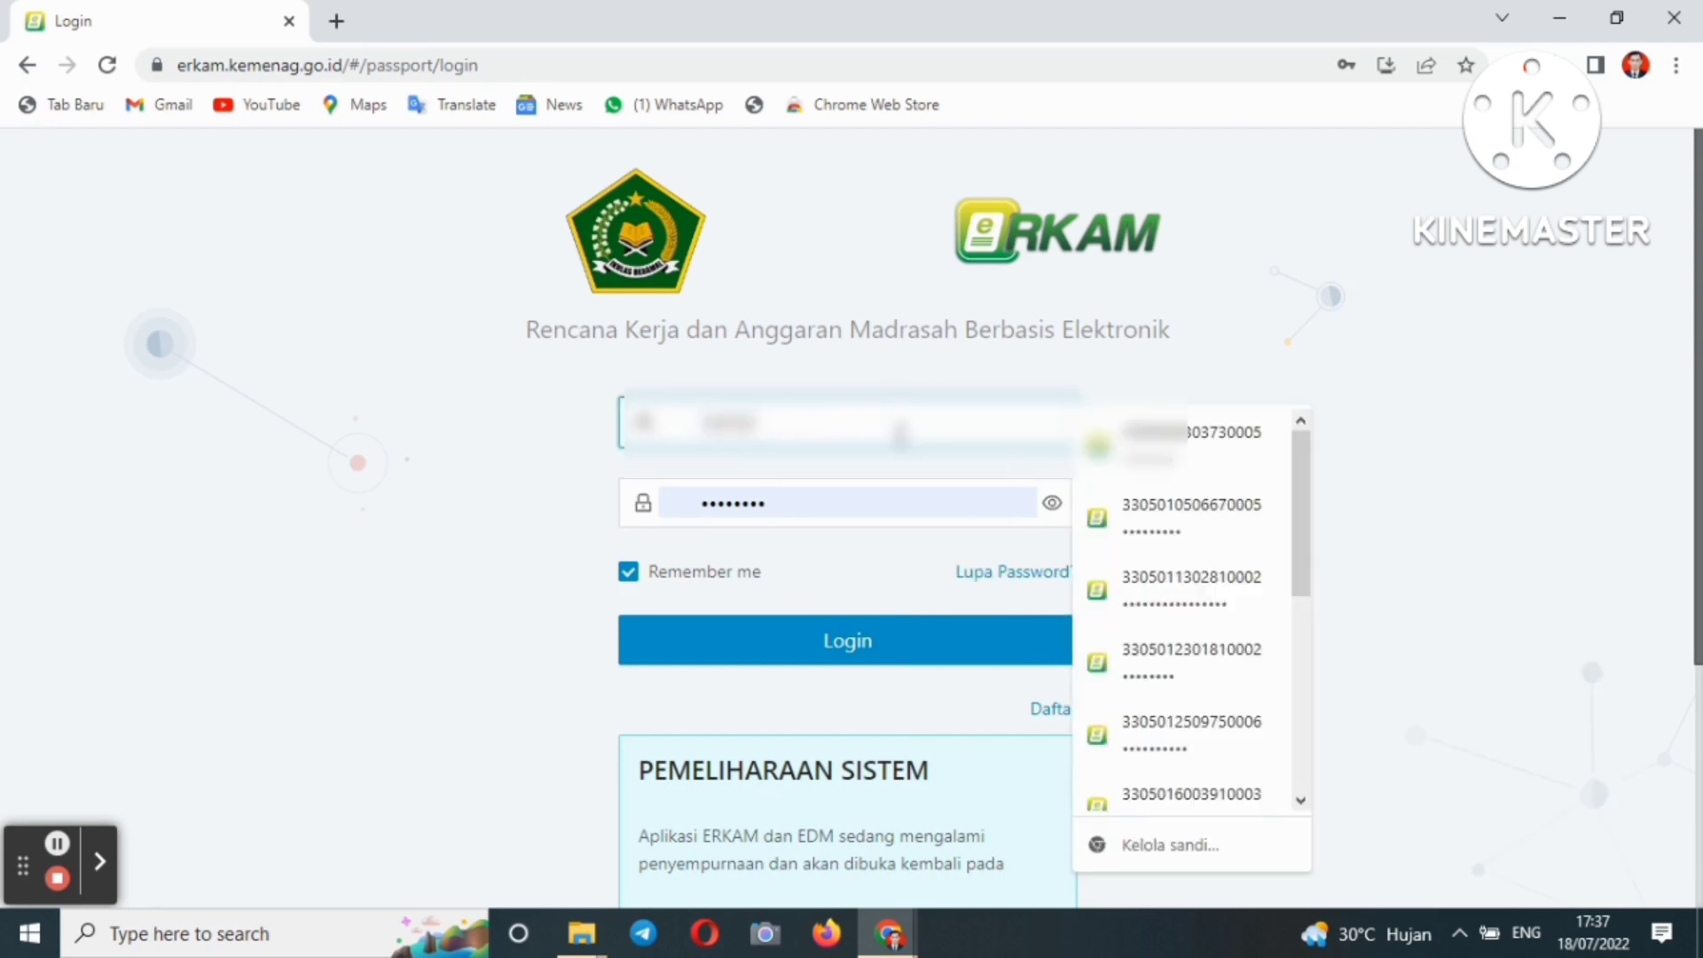
click(897, 603)
click(887, 644)
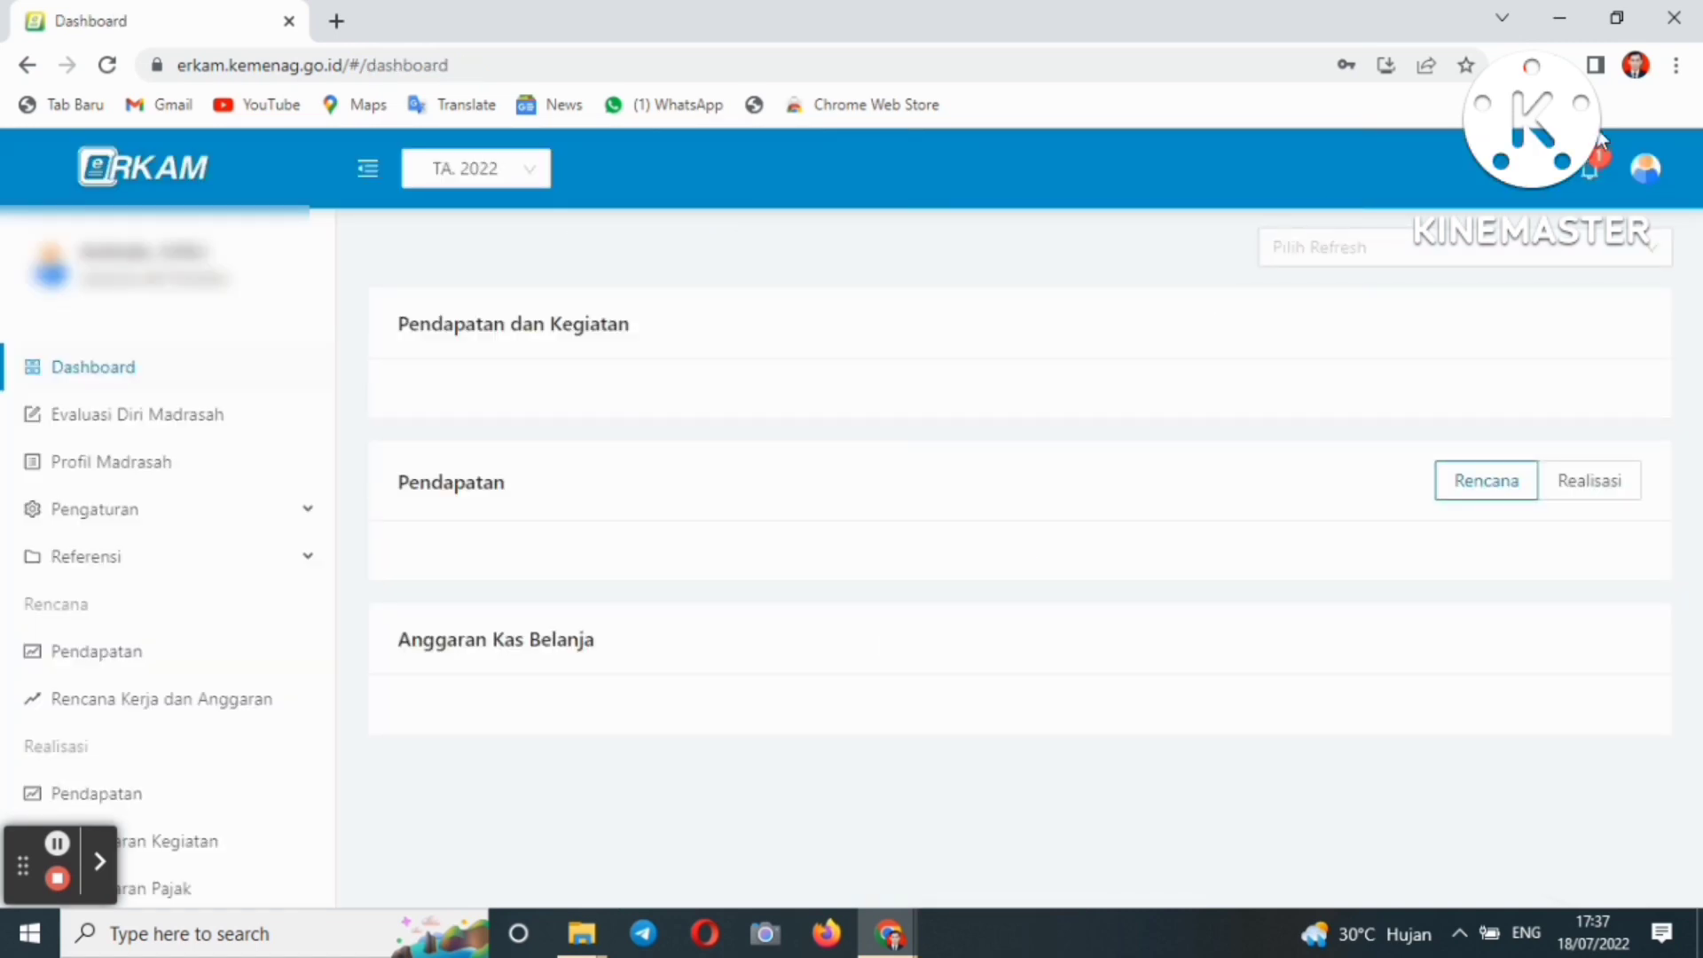
Open the notification about the empty Rincian kegiatan and go to page 8 of the activity list.
click(1593, 170)
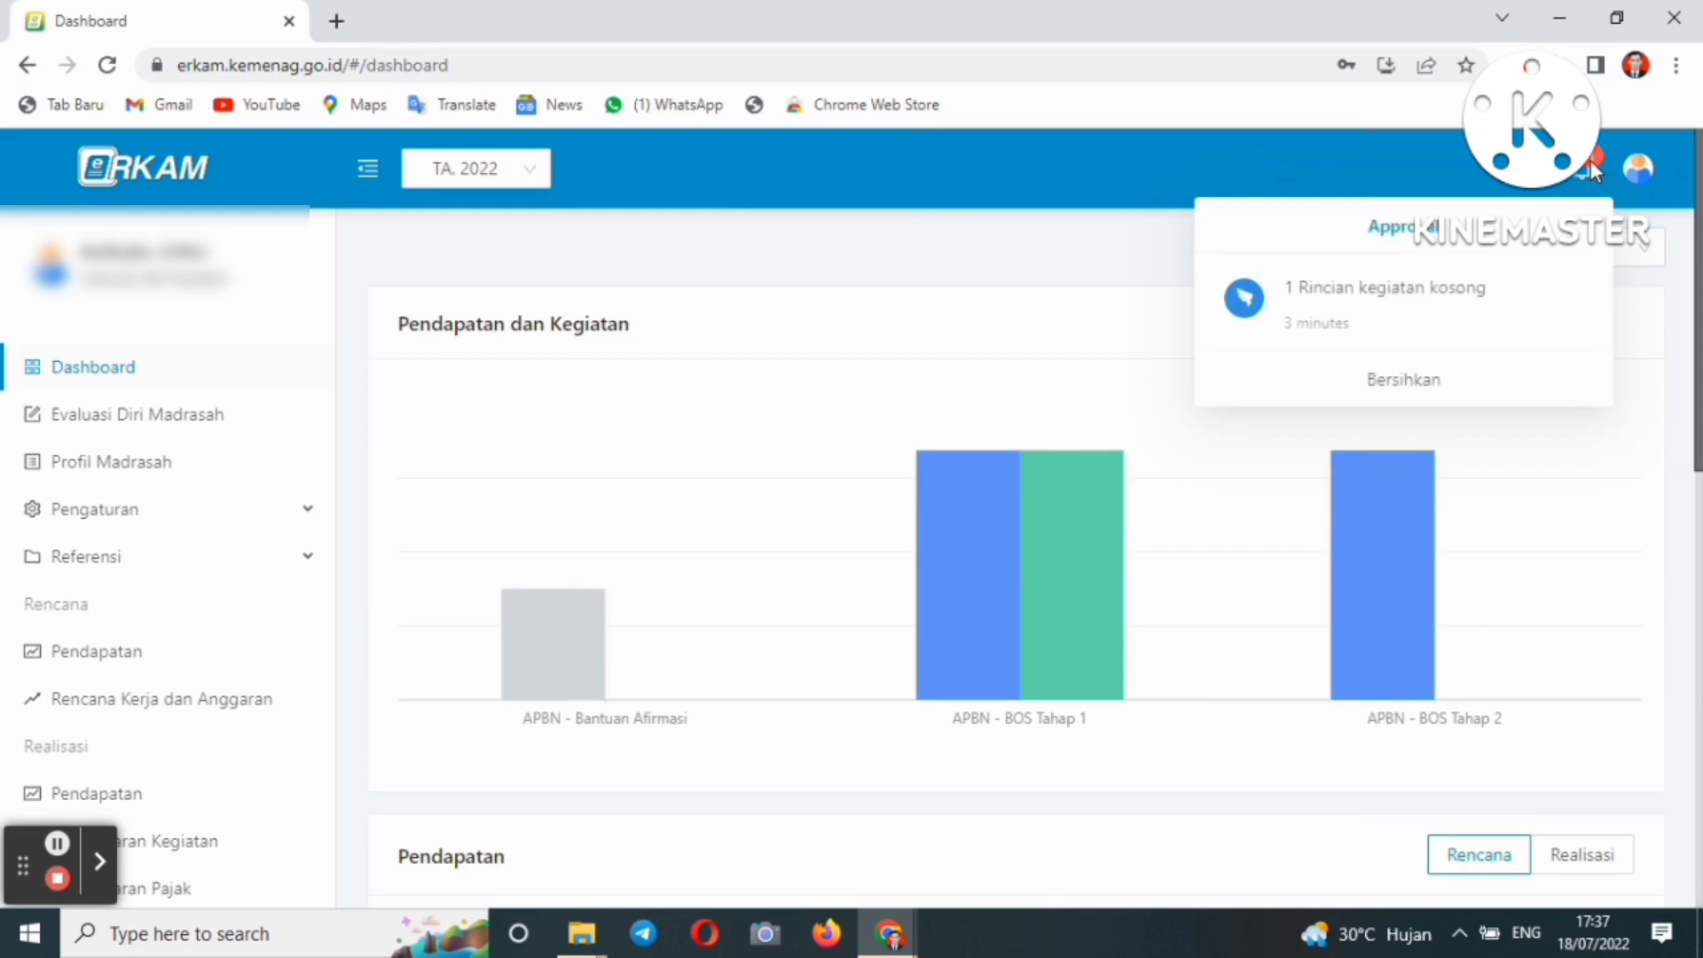
click(1426, 312)
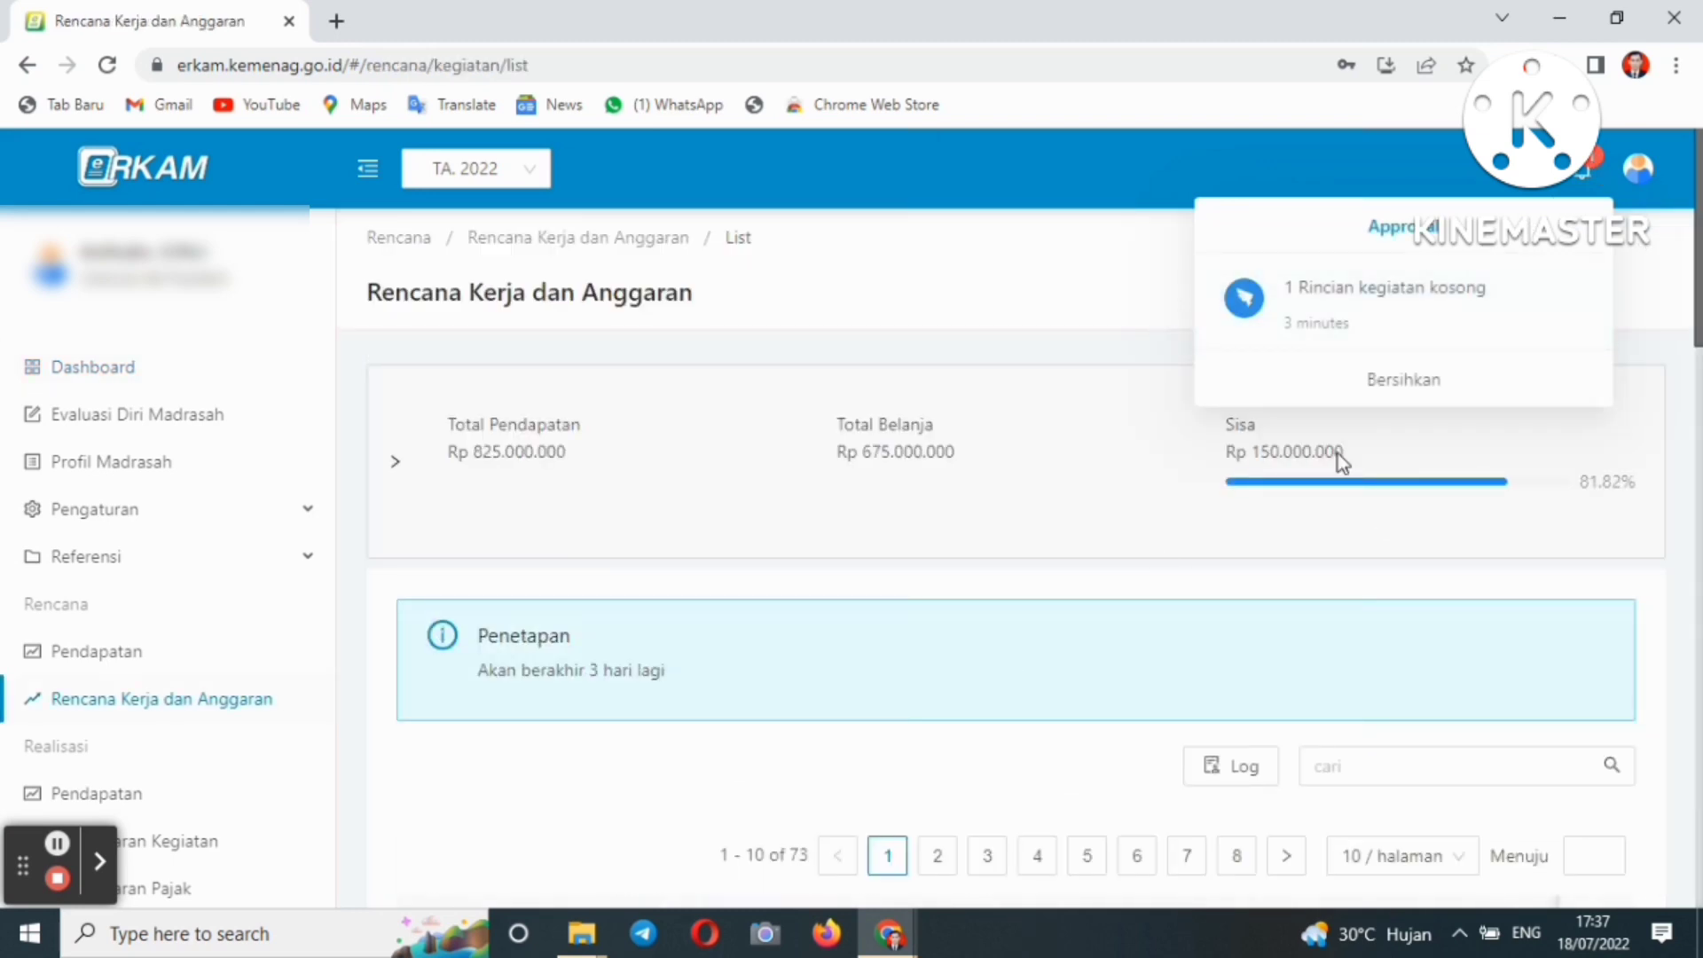
drag(1697, 257, 1638, 817)
click(1239, 823)
click(1239, 823)
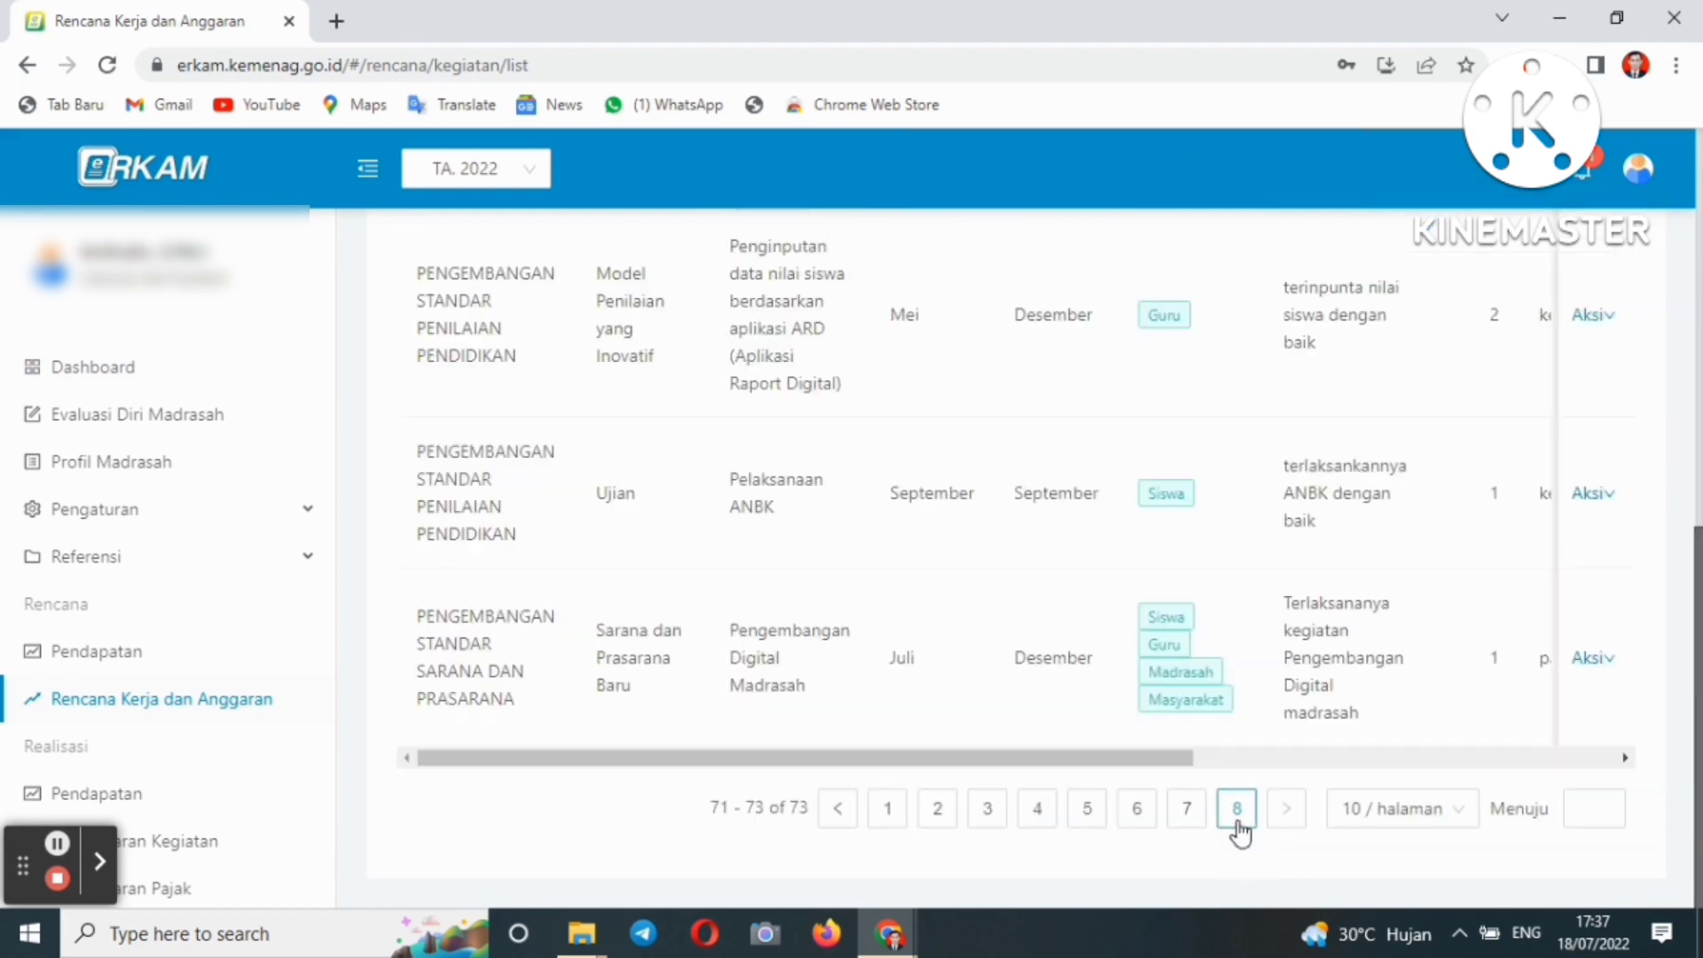
Open the Rincian of the Pengembangan Digital Madrasah activity, dismissing the recording-time notice.
drag(1095, 761, 1526, 761)
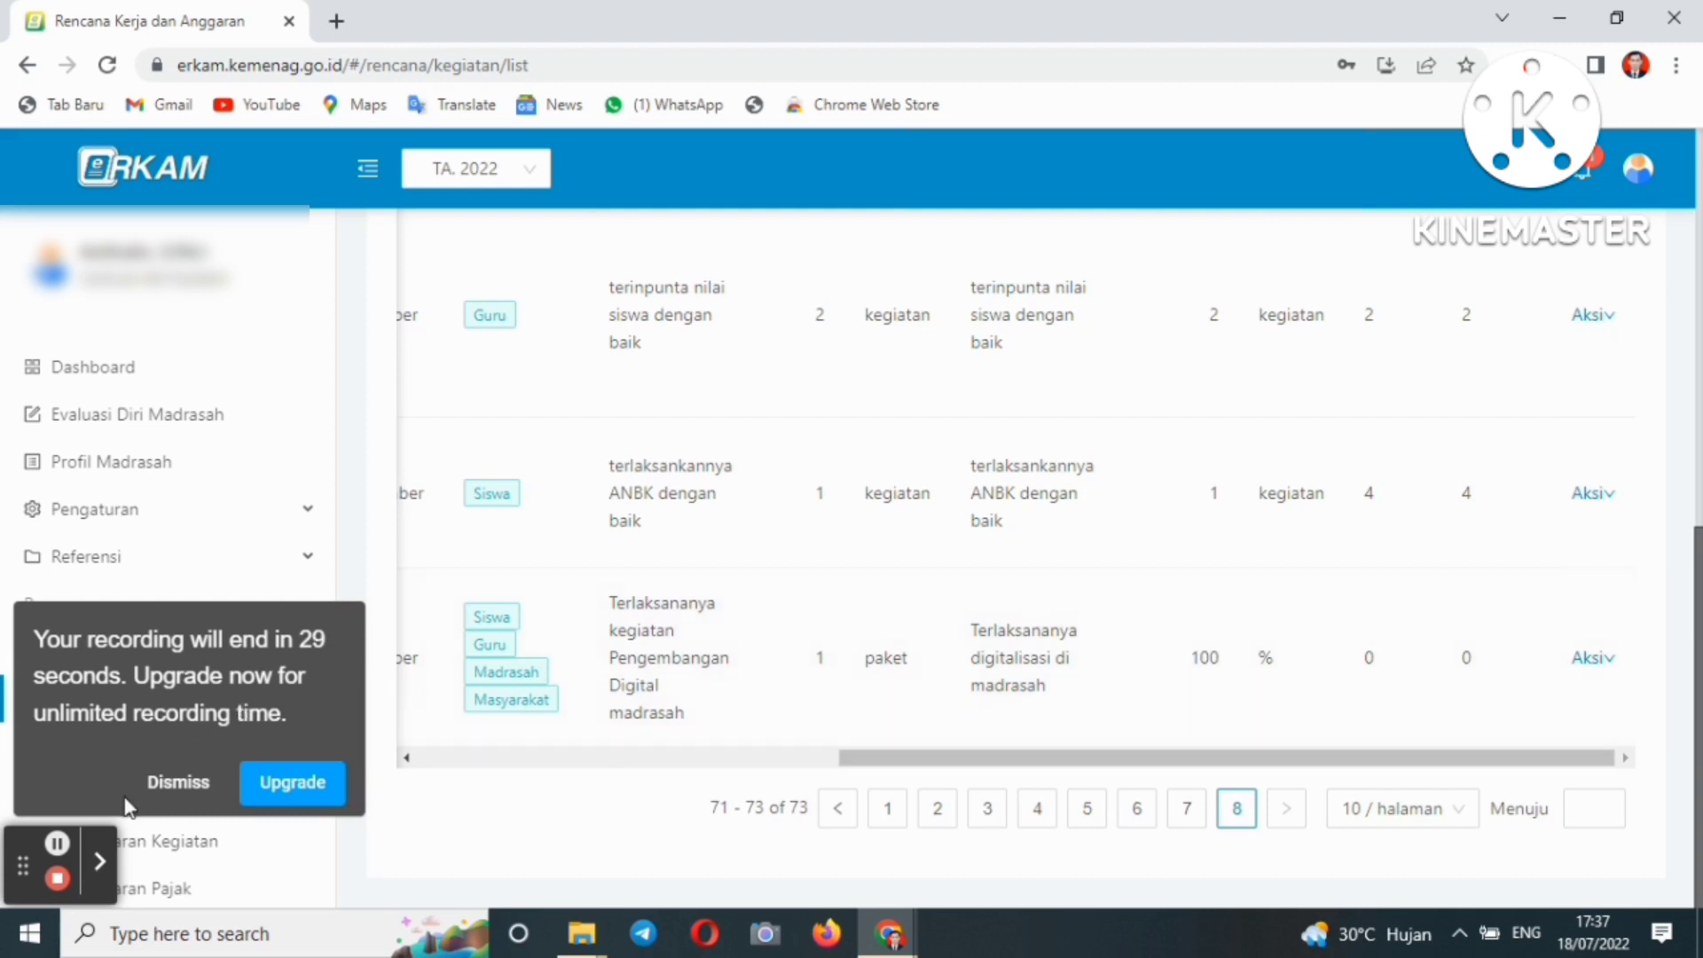
click(173, 785)
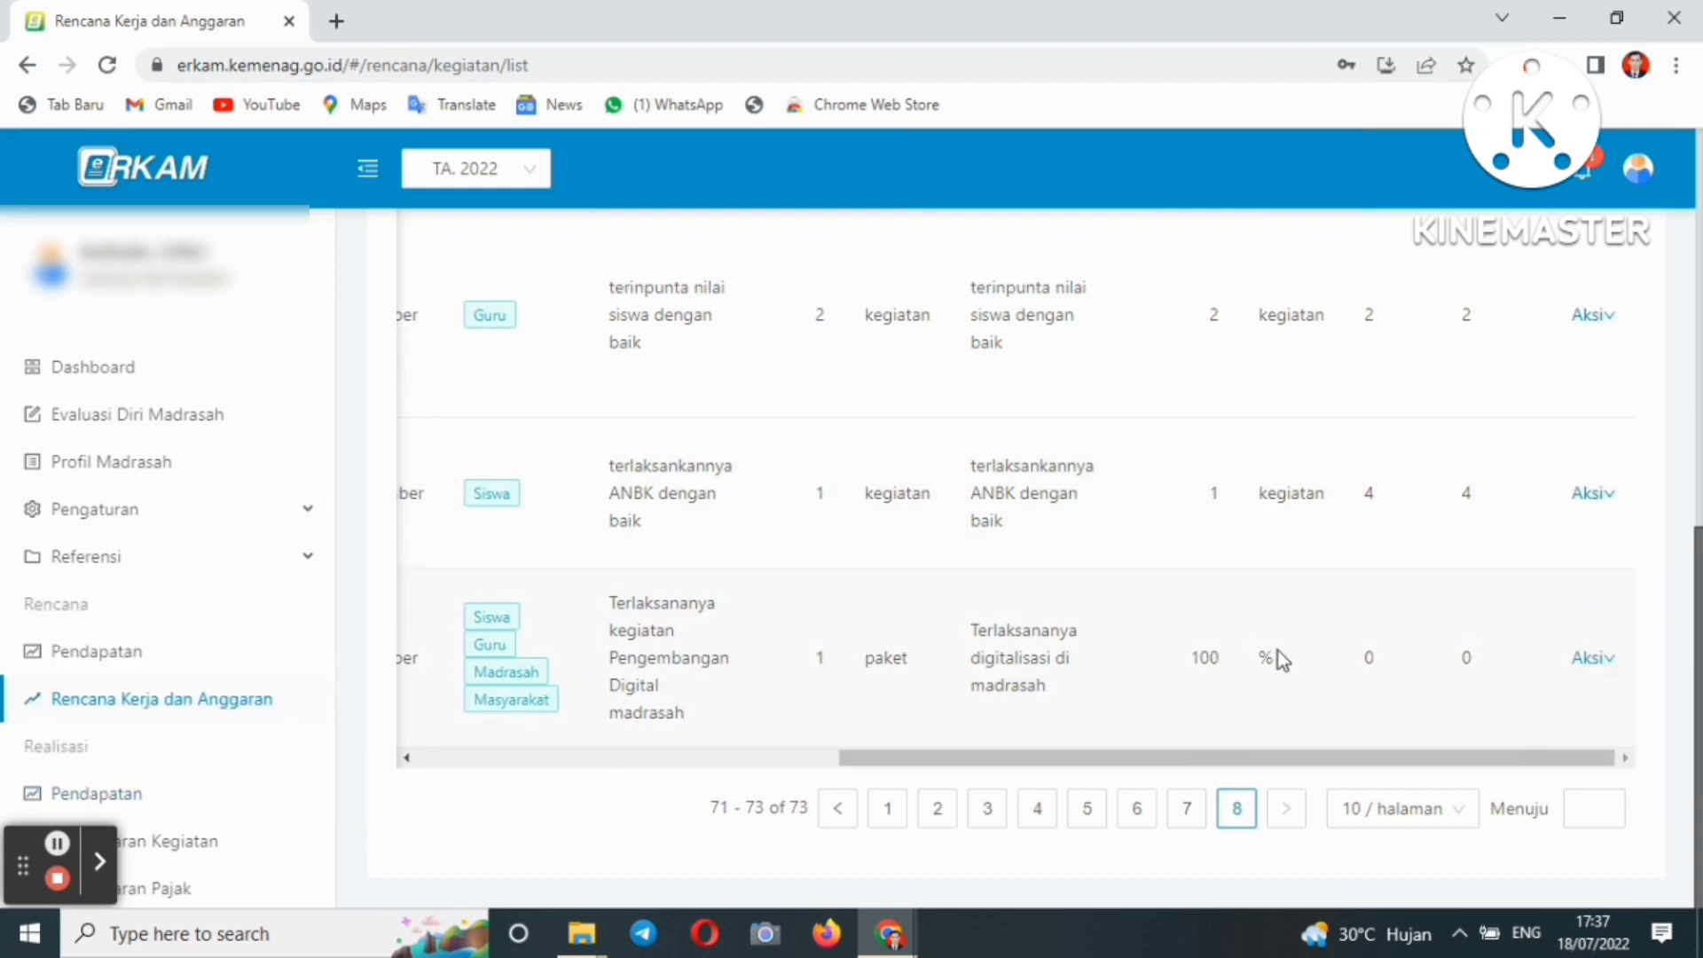
mouse_move(1588, 661)
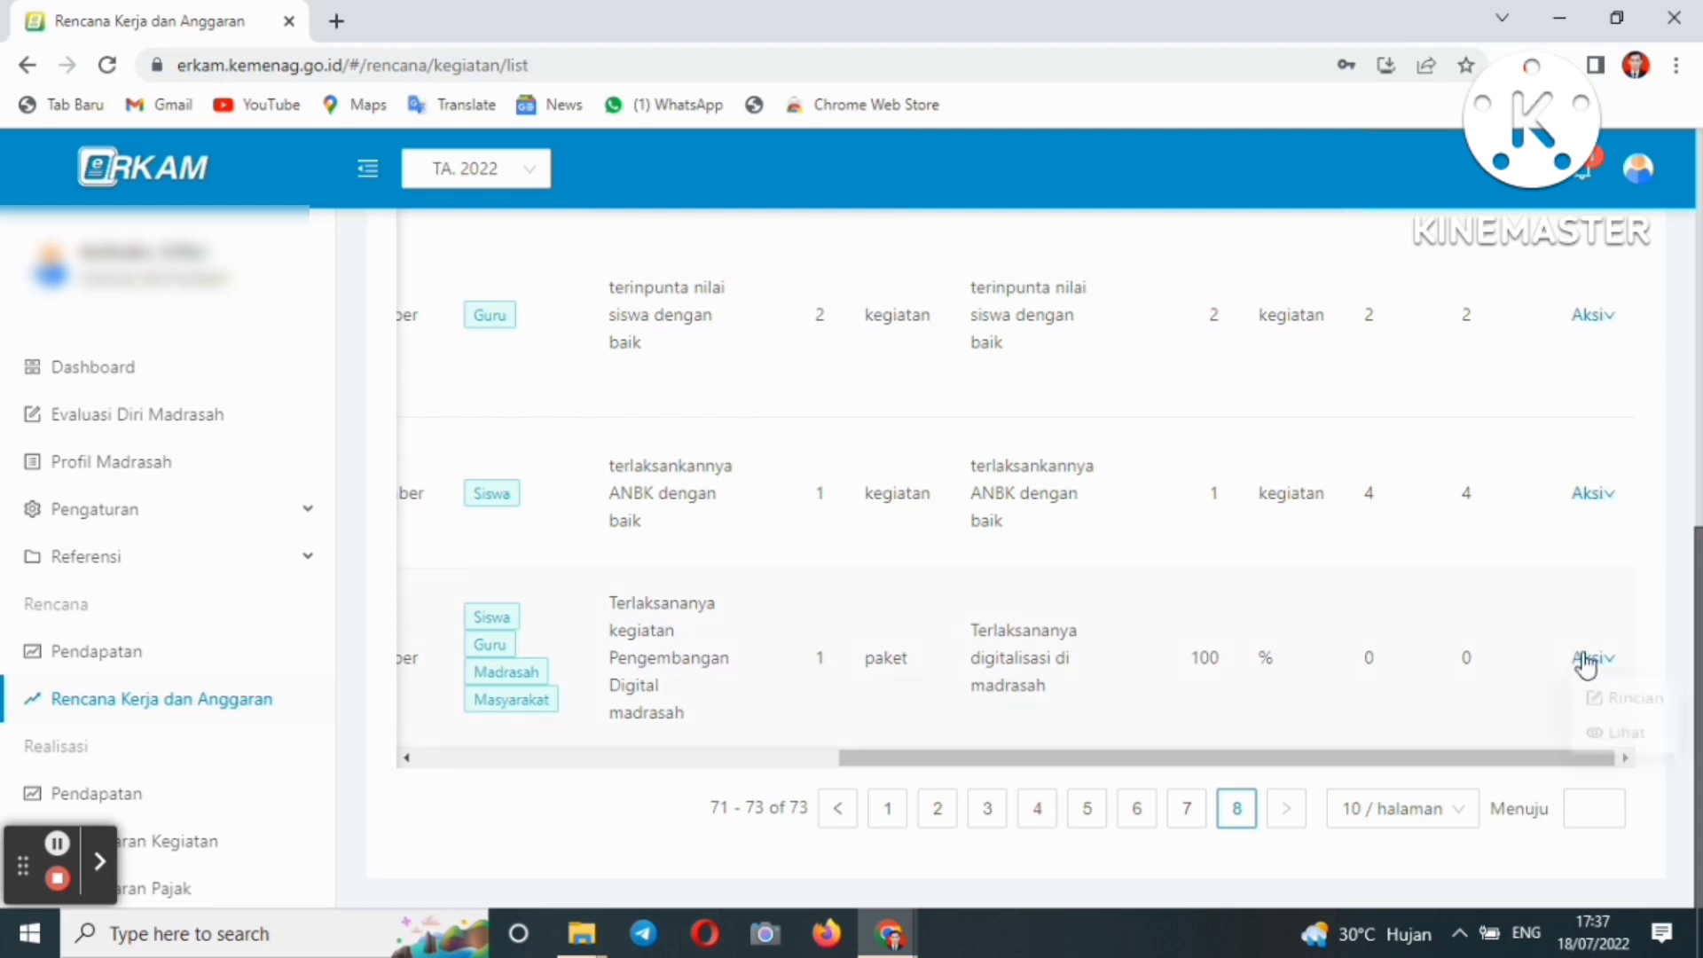
click(1603, 696)
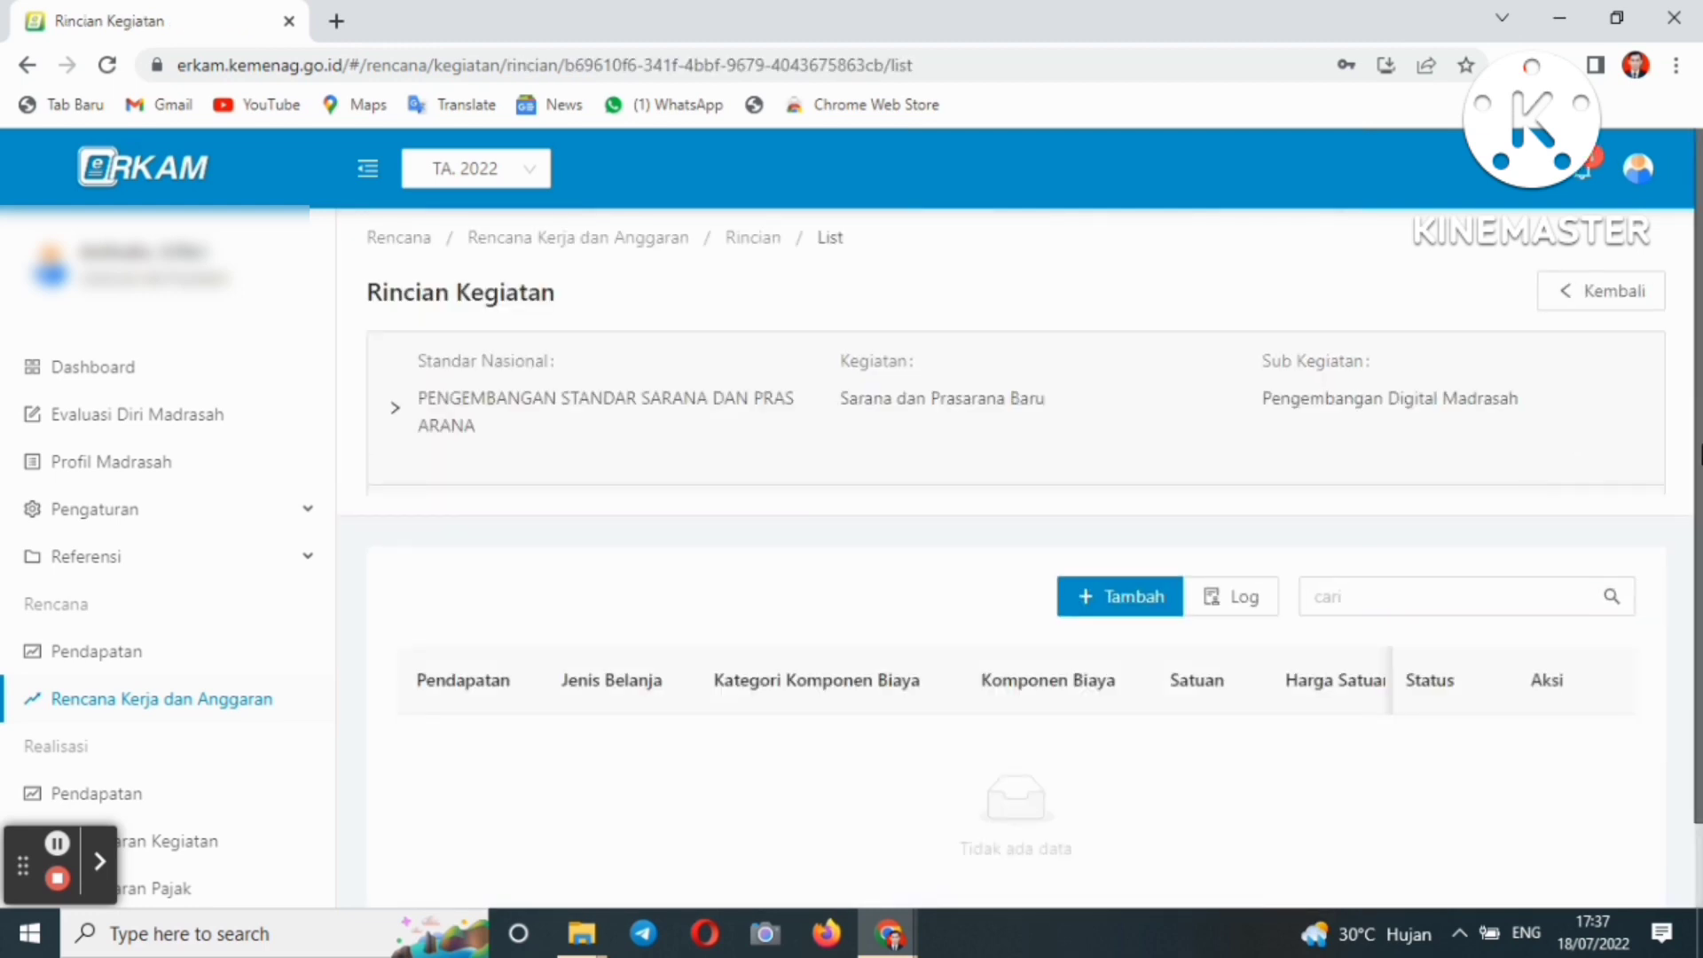
Start a new Rincian Kegiatan entry and select APBN - Bantuan Afirmasi as its Pendapatan.
scroll(1690, 628, down, 1)
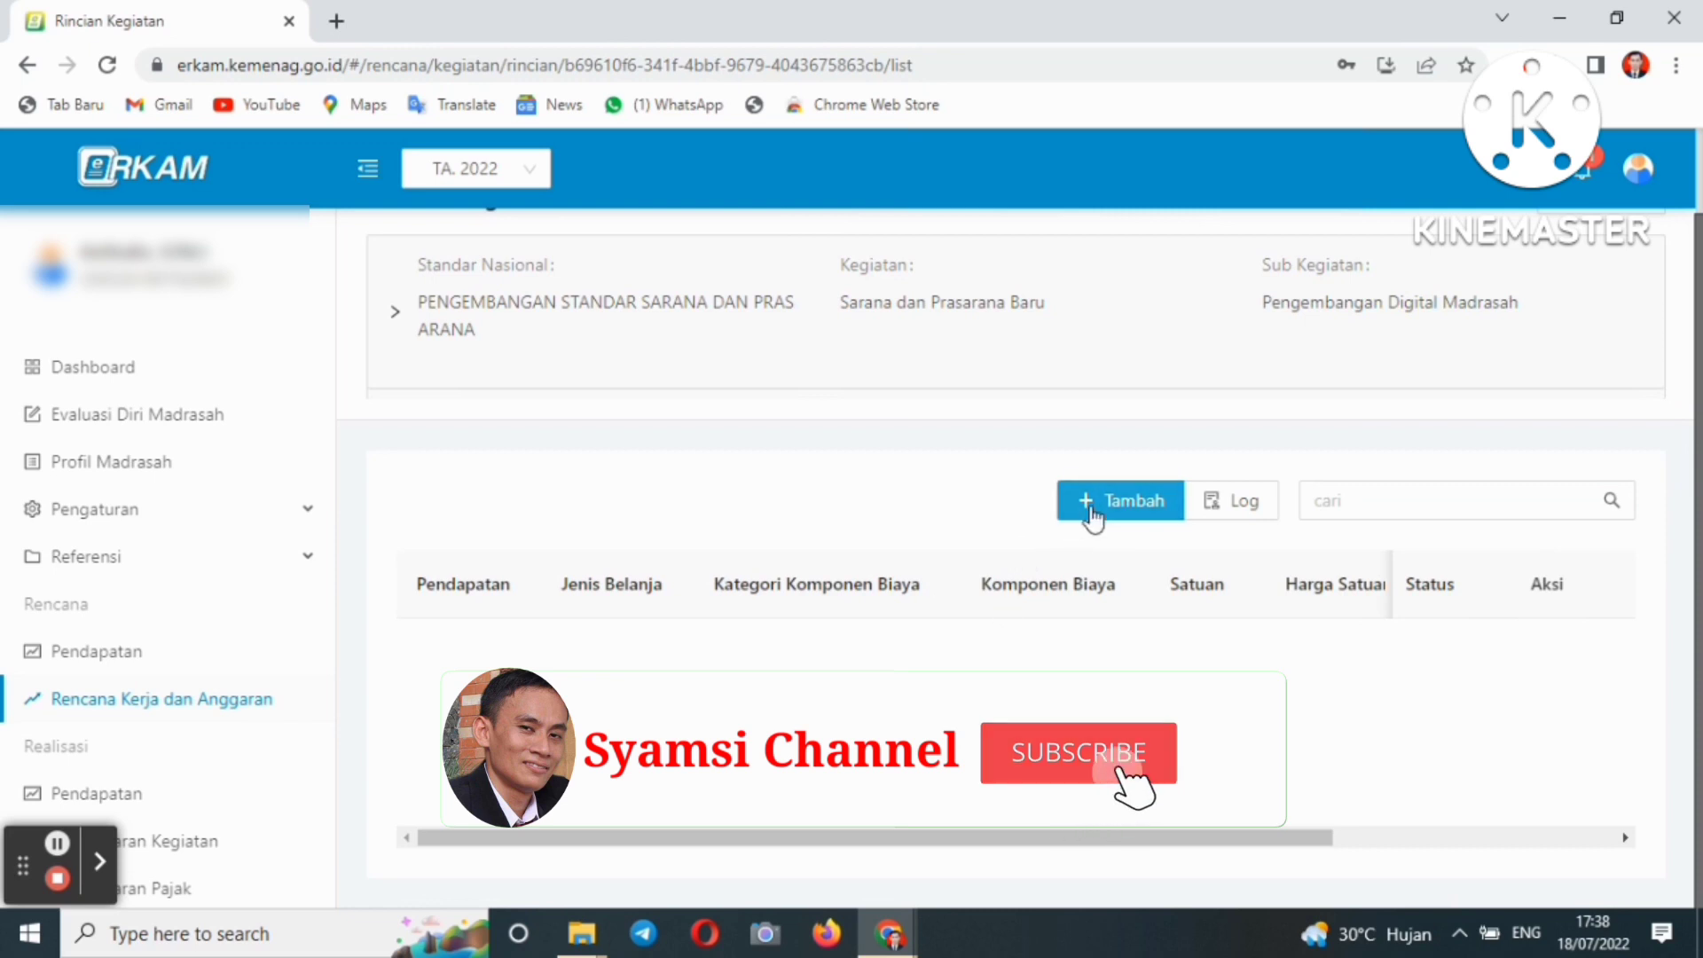
click(1105, 601)
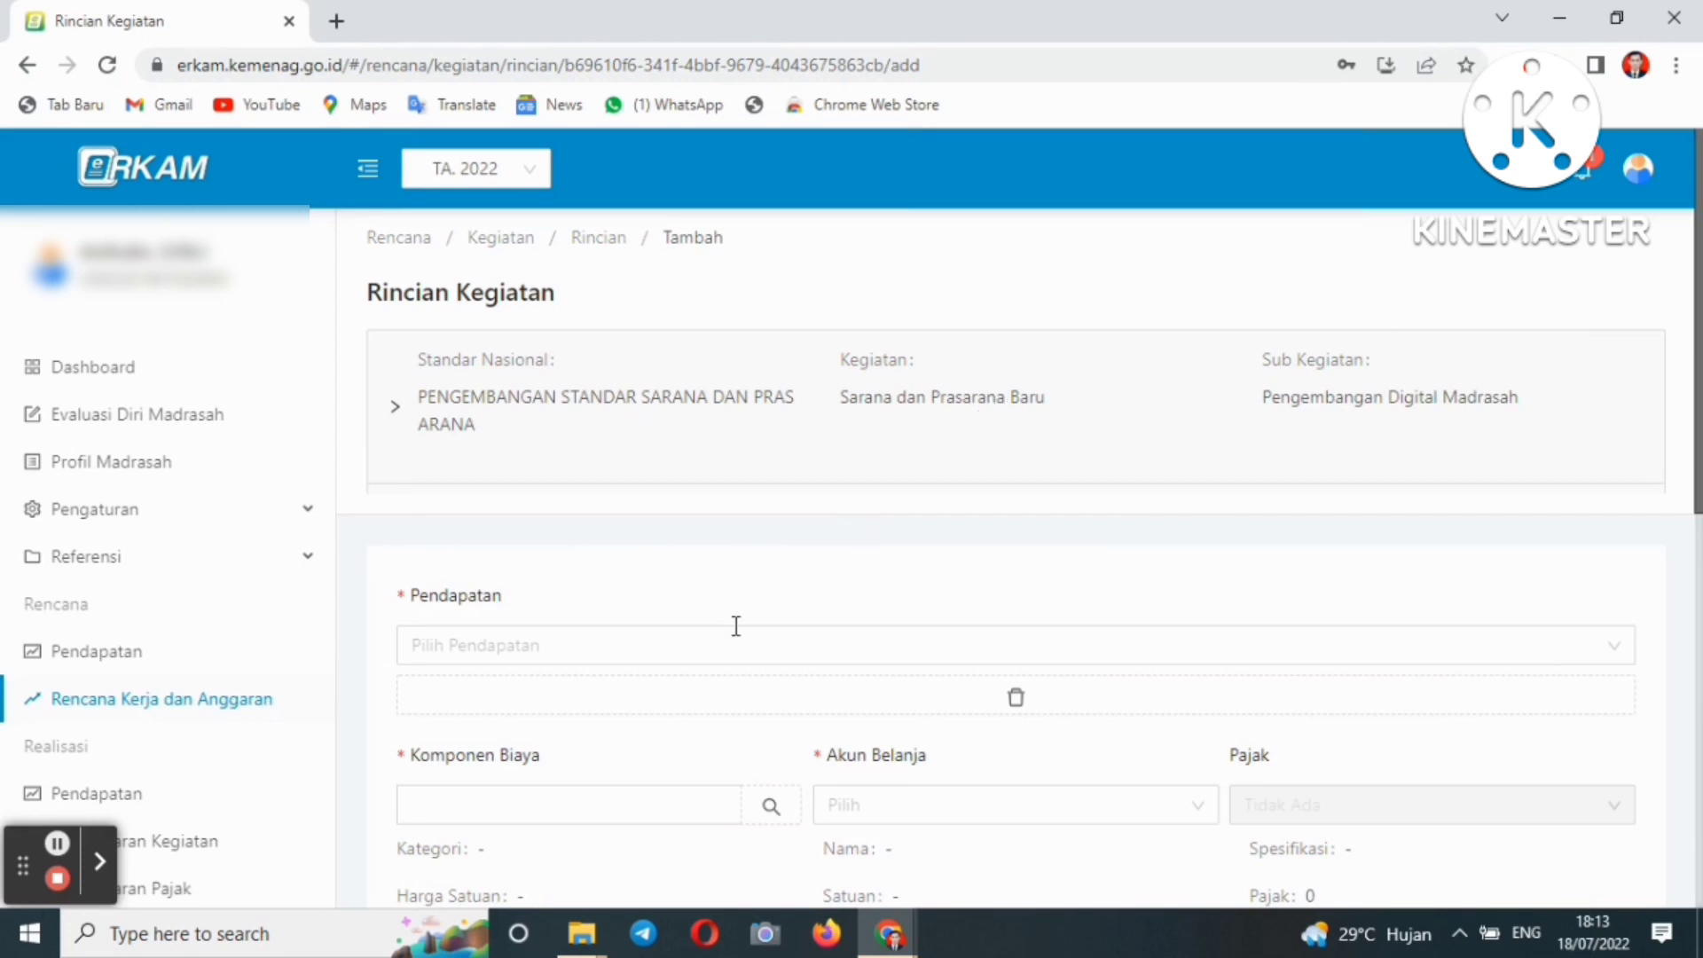
click(717, 652)
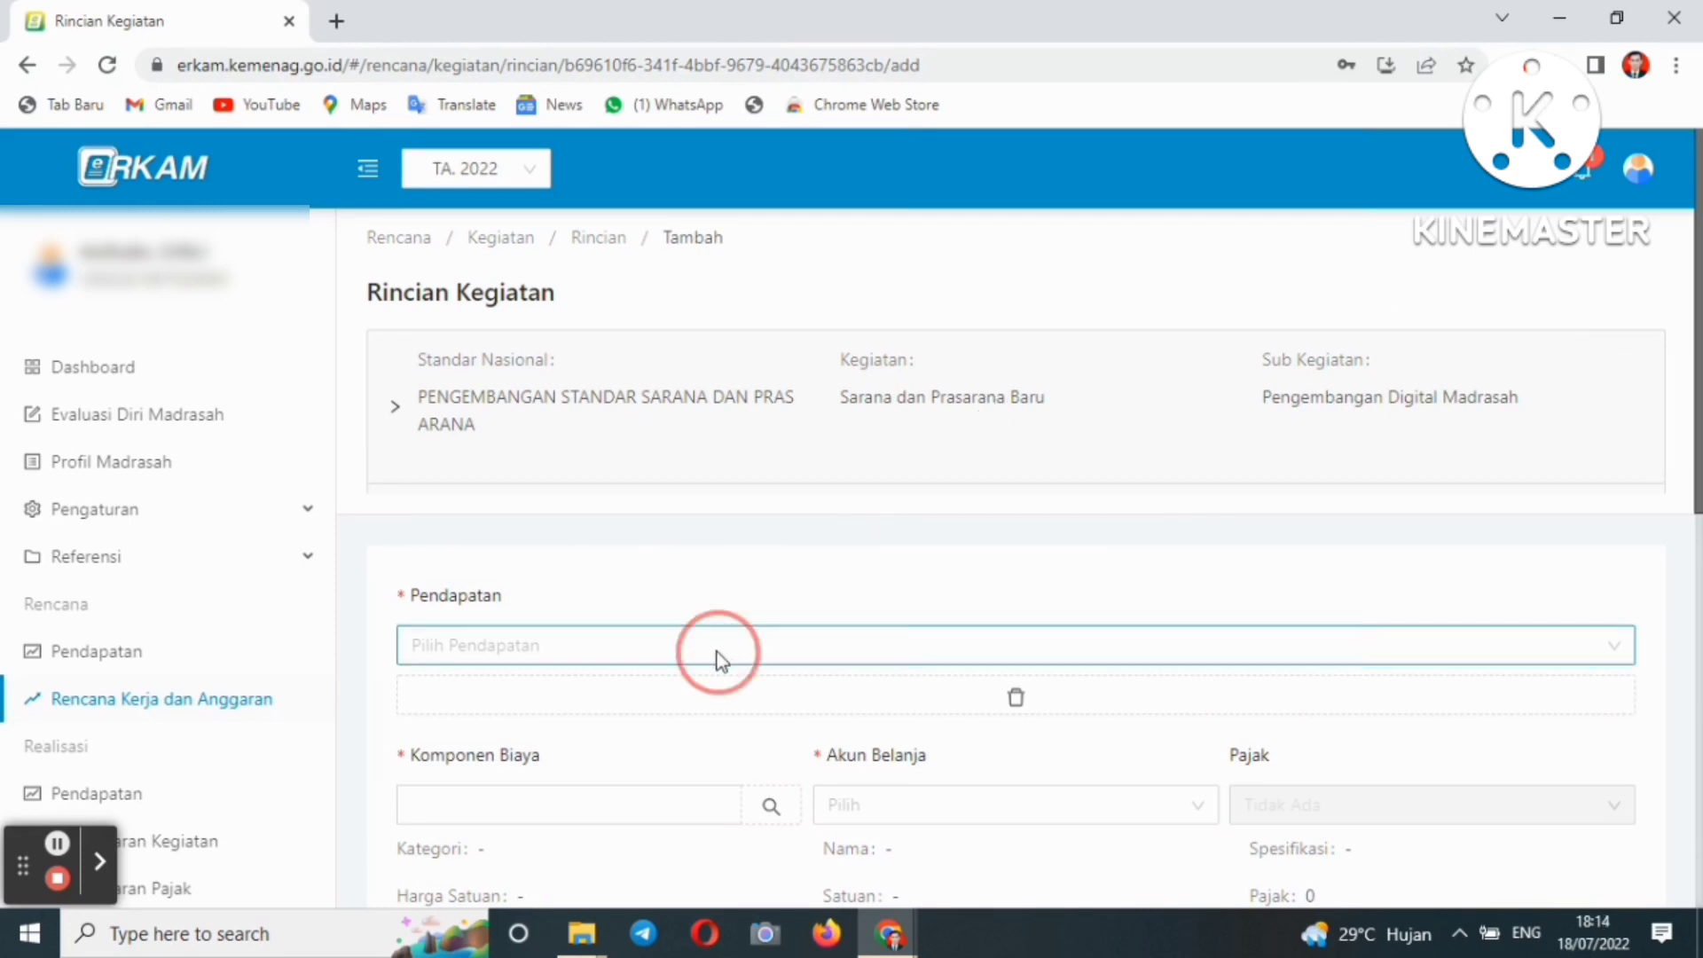
click(613, 779)
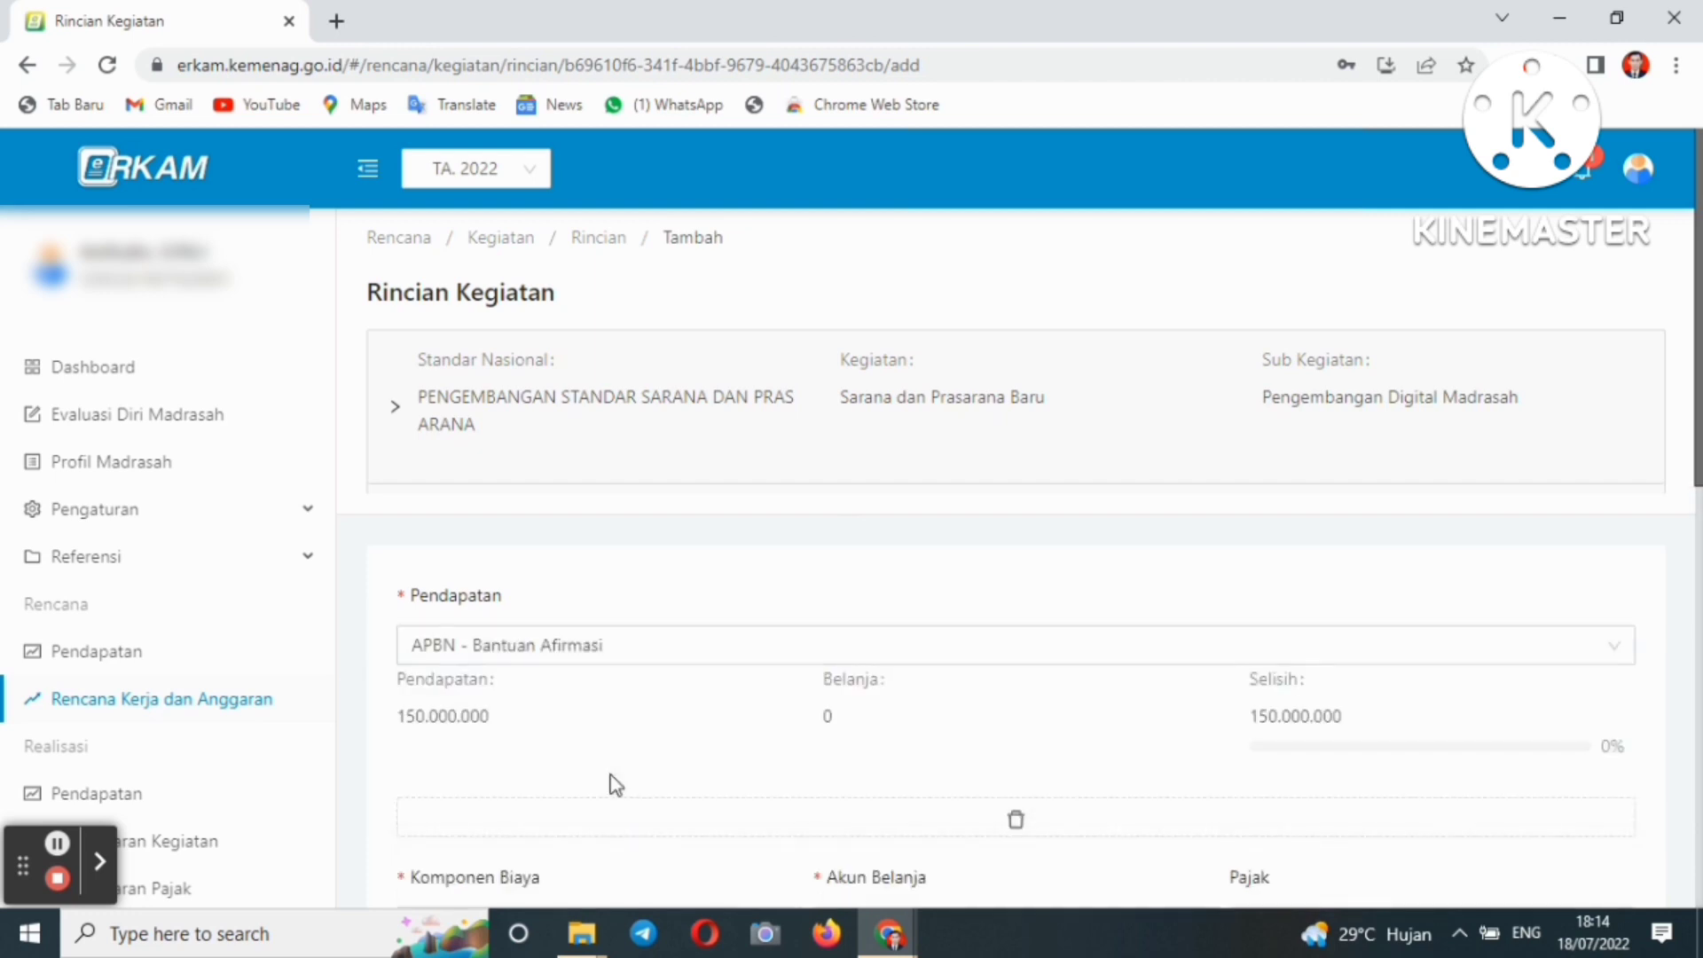
drag(1697, 236, 1694, 381)
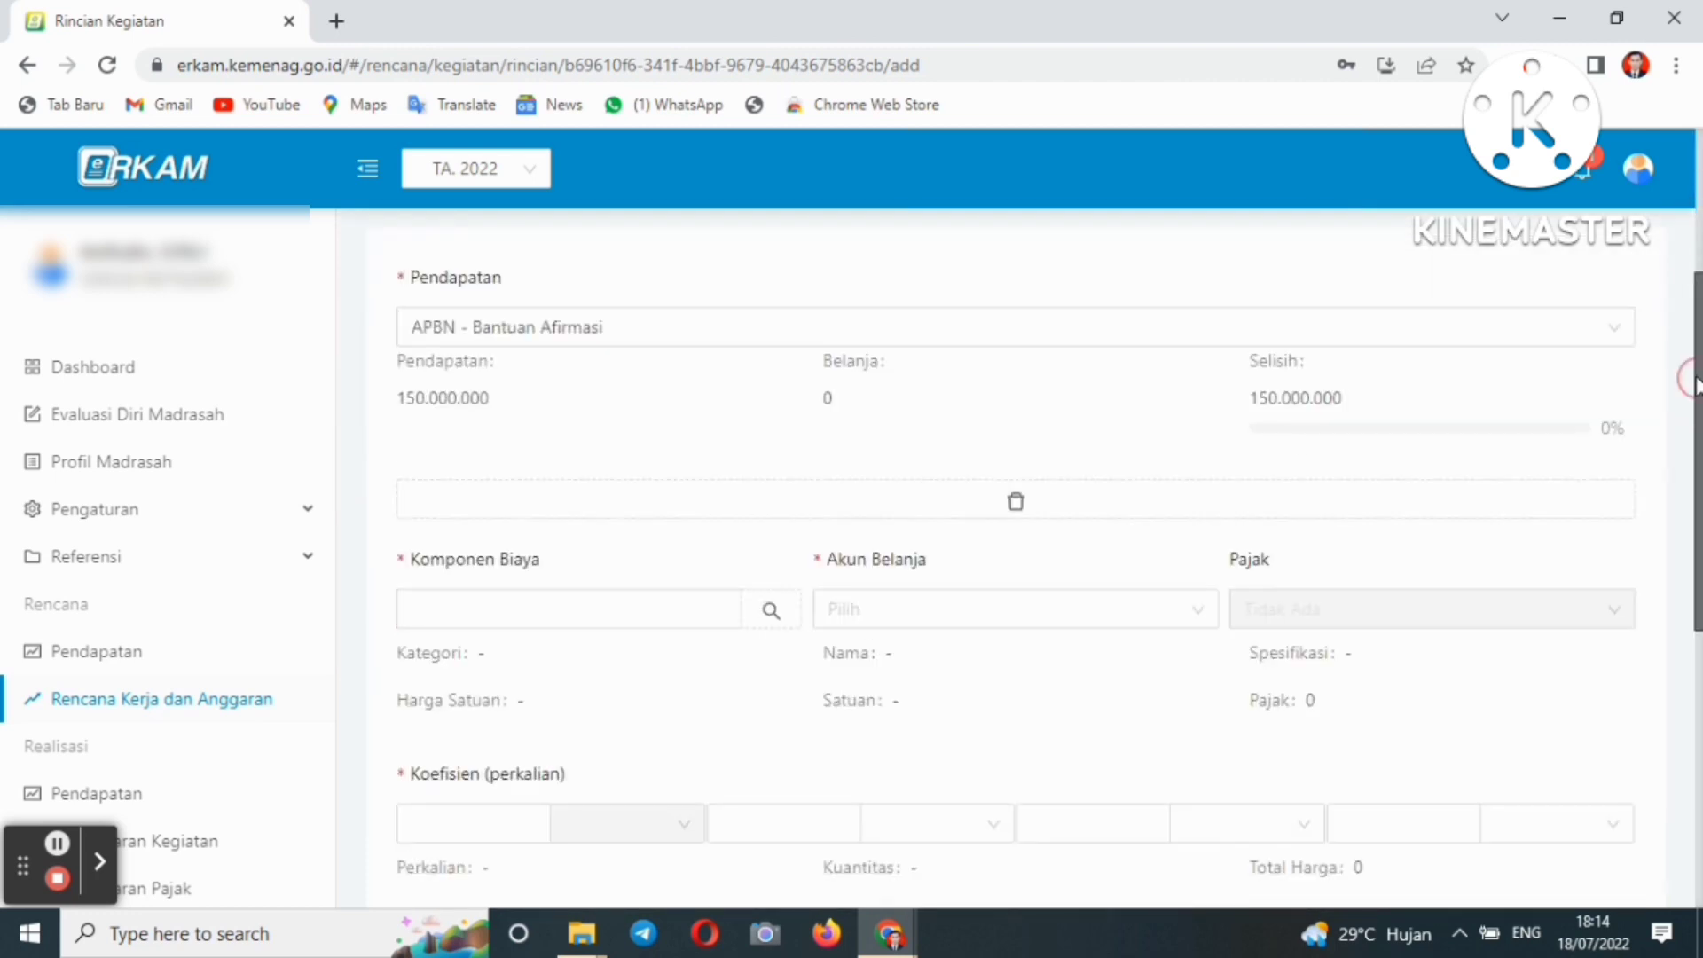
Search the Komponen Biaya list for "laptop kantor".
click(775, 609)
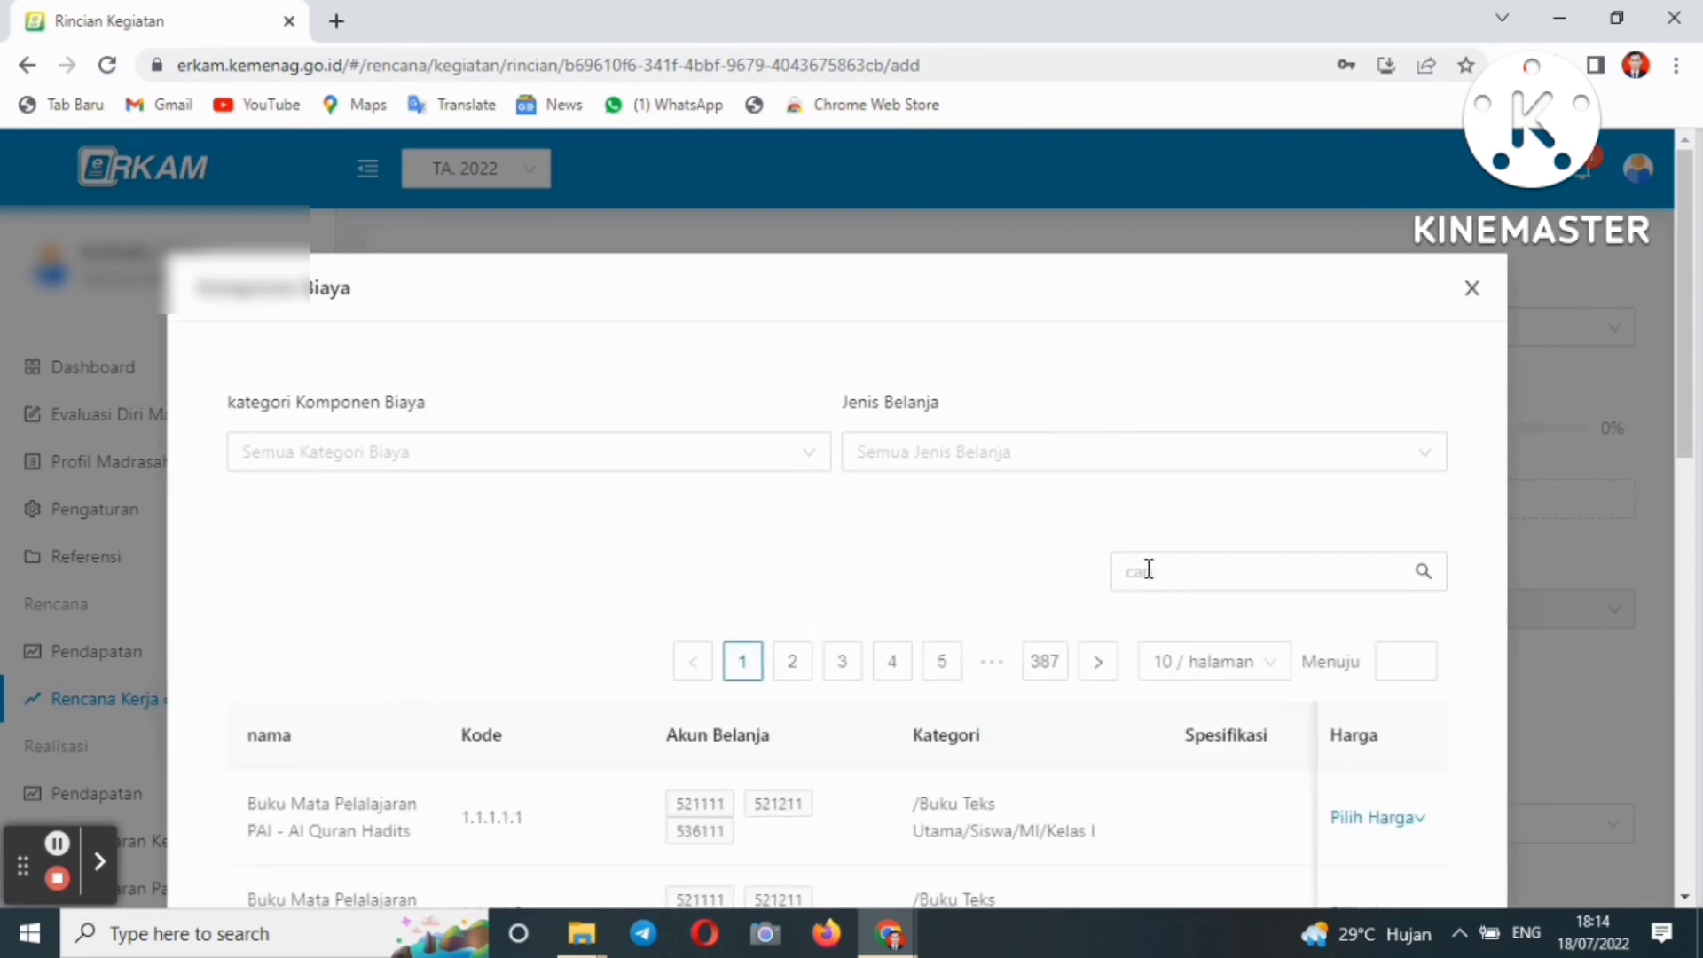
click(1130, 568)
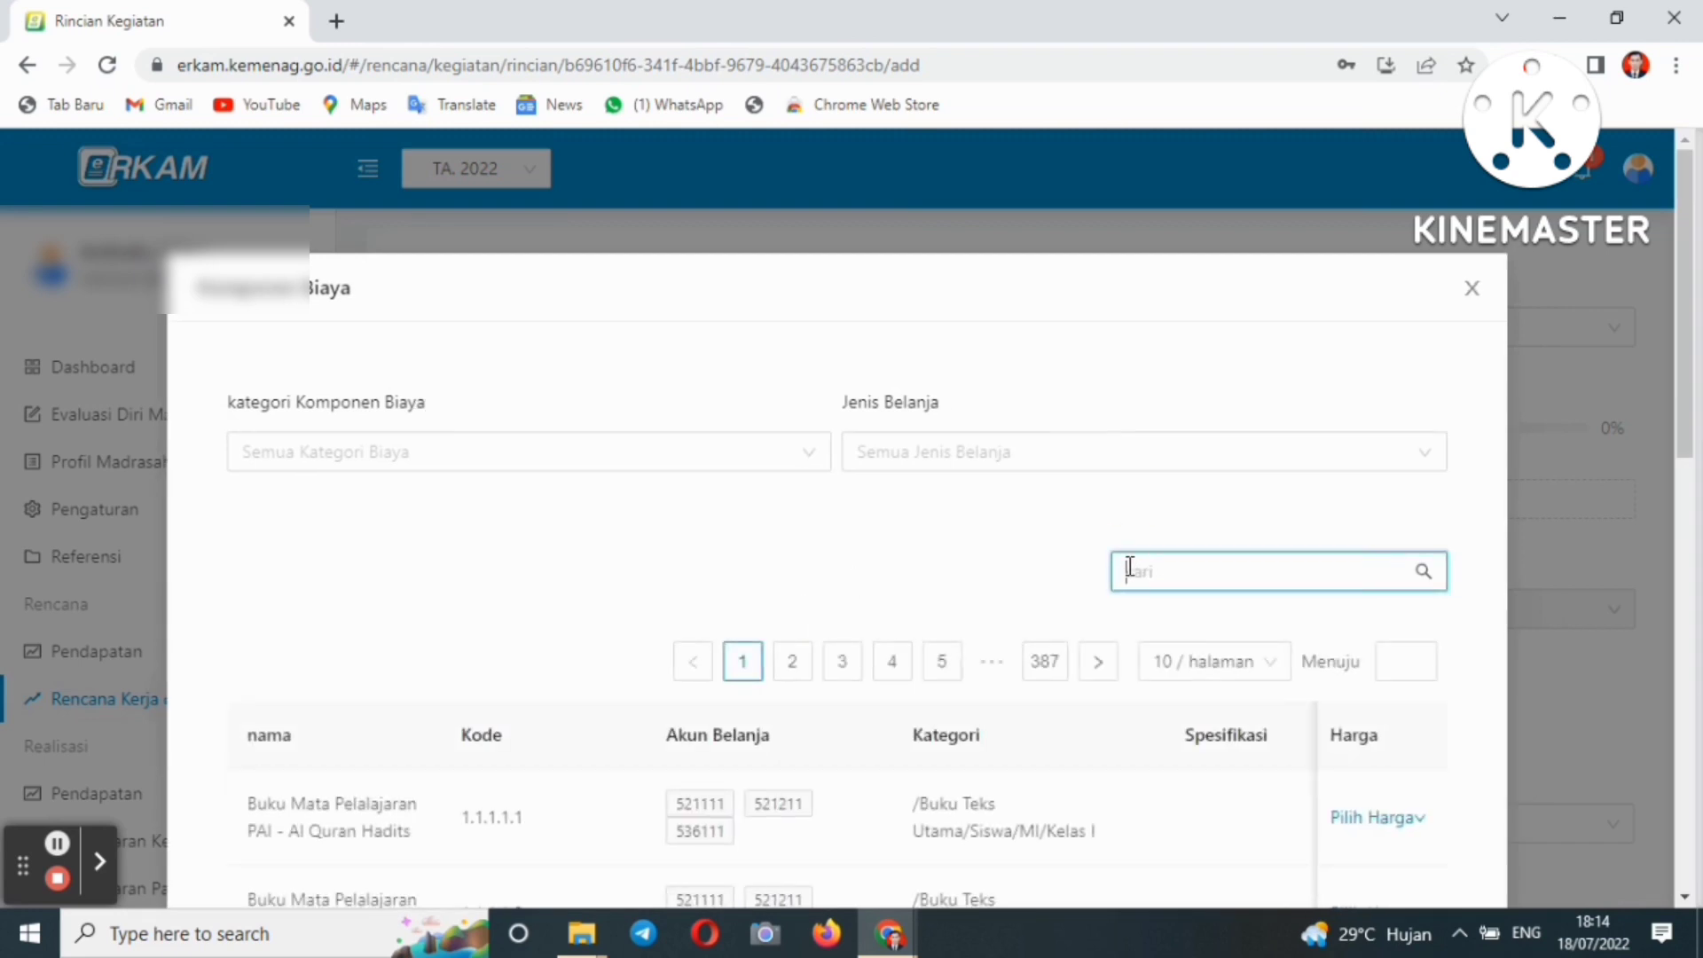
text(laptop kantor)
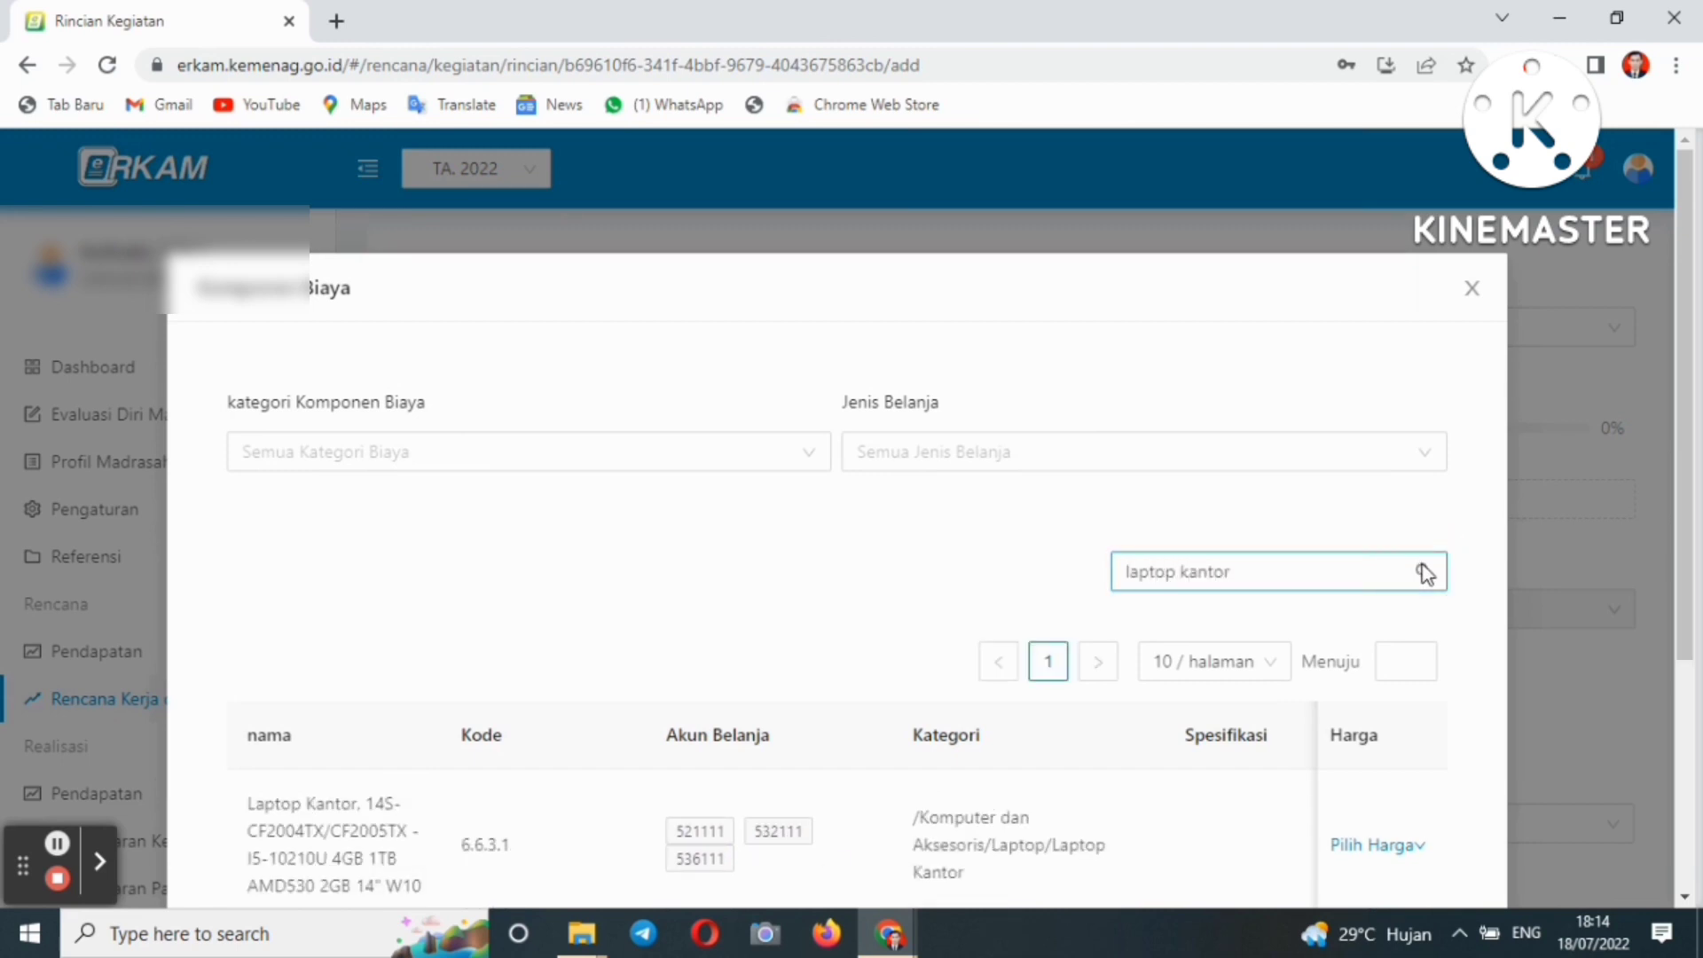
drag(1685, 459, 1679, 536)
scroll(1407, 690, down, 1)
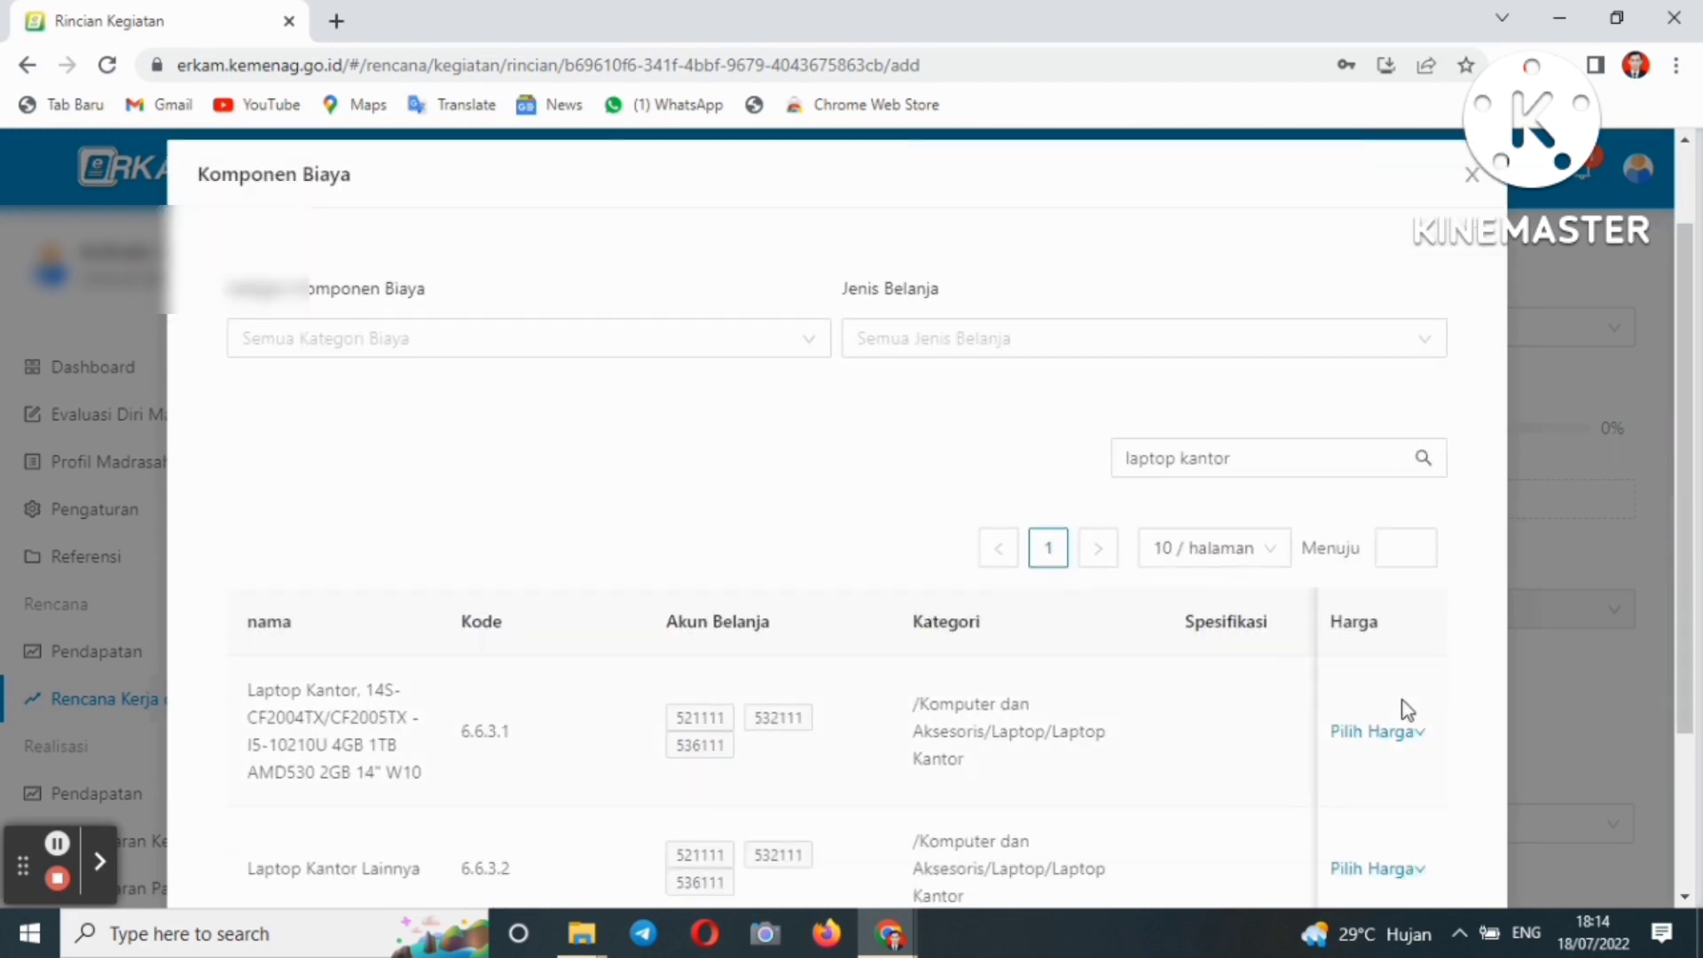
Choose the Laptop Kantor 14S-CF2004TX/CF2005TX component with a custom Harga Satuan of 8000000.
click(1393, 733)
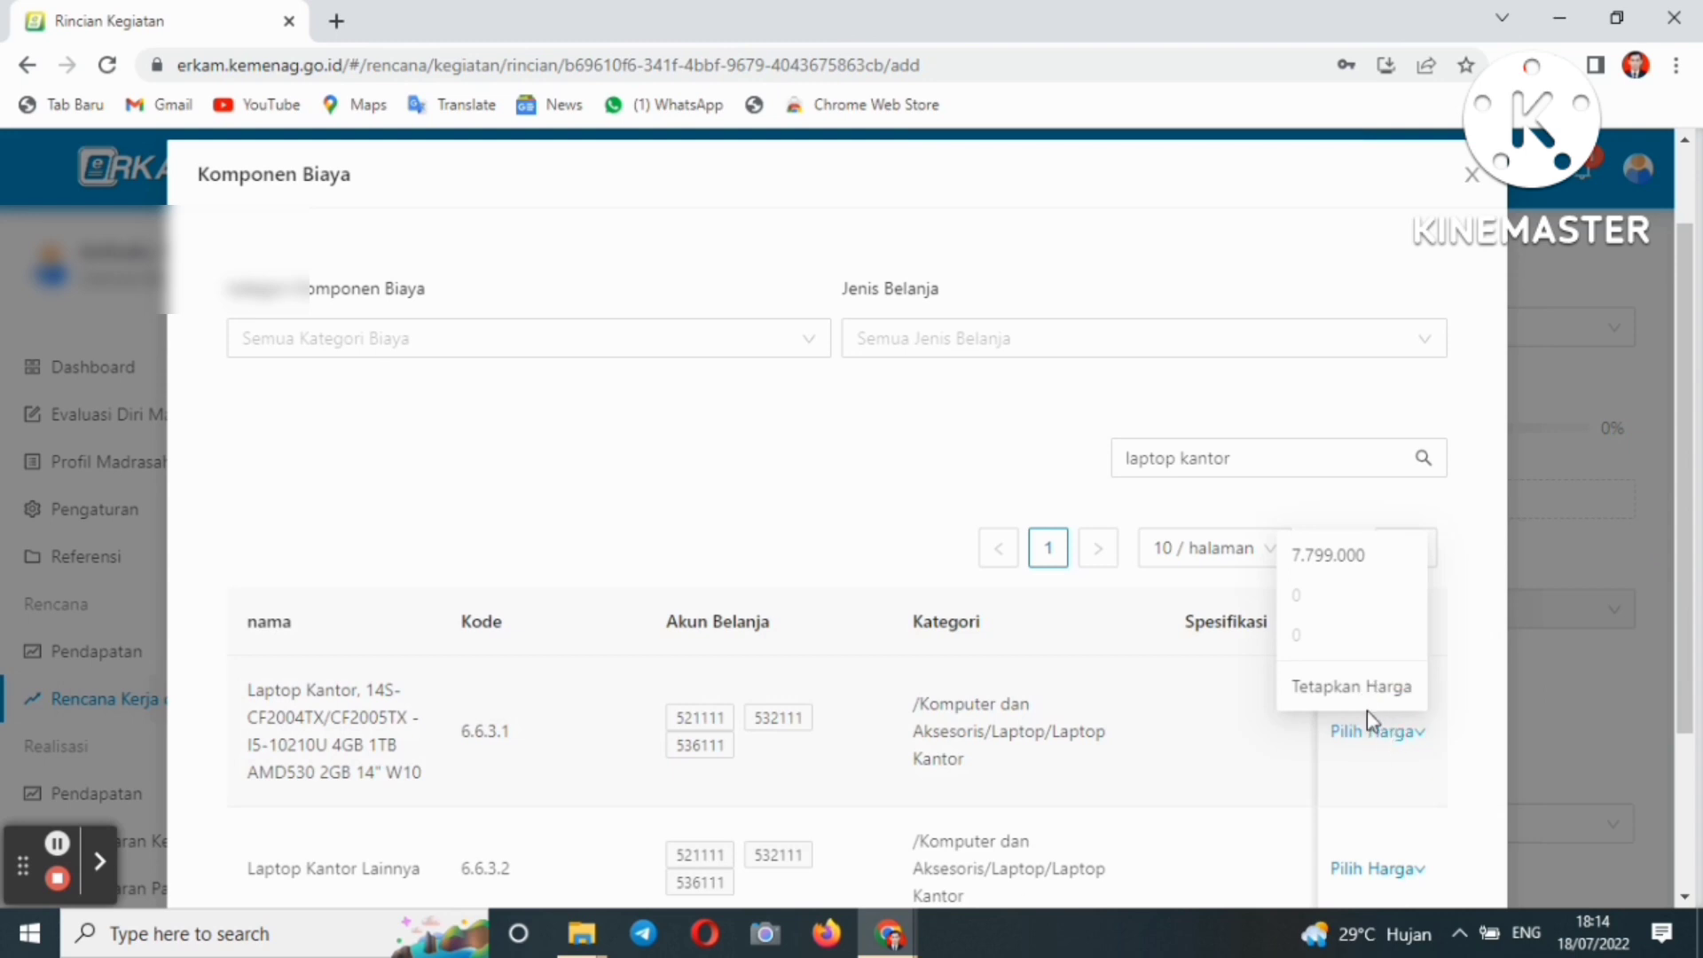
click(1351, 688)
click(624, 673)
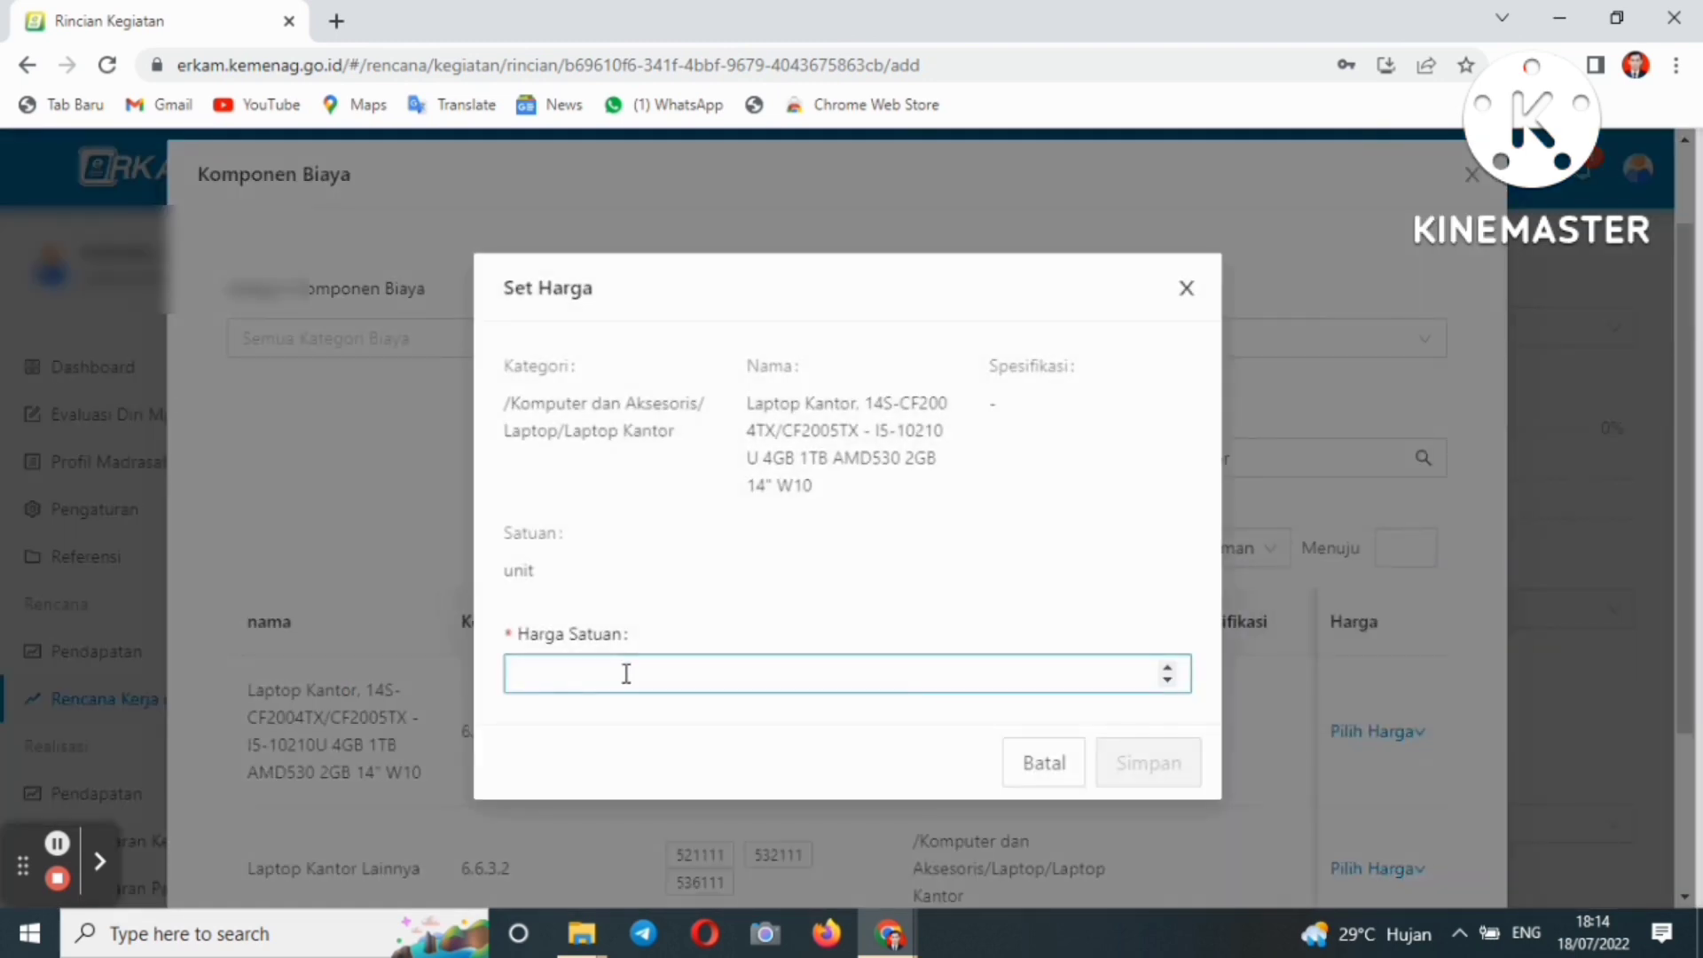
text(8000000)
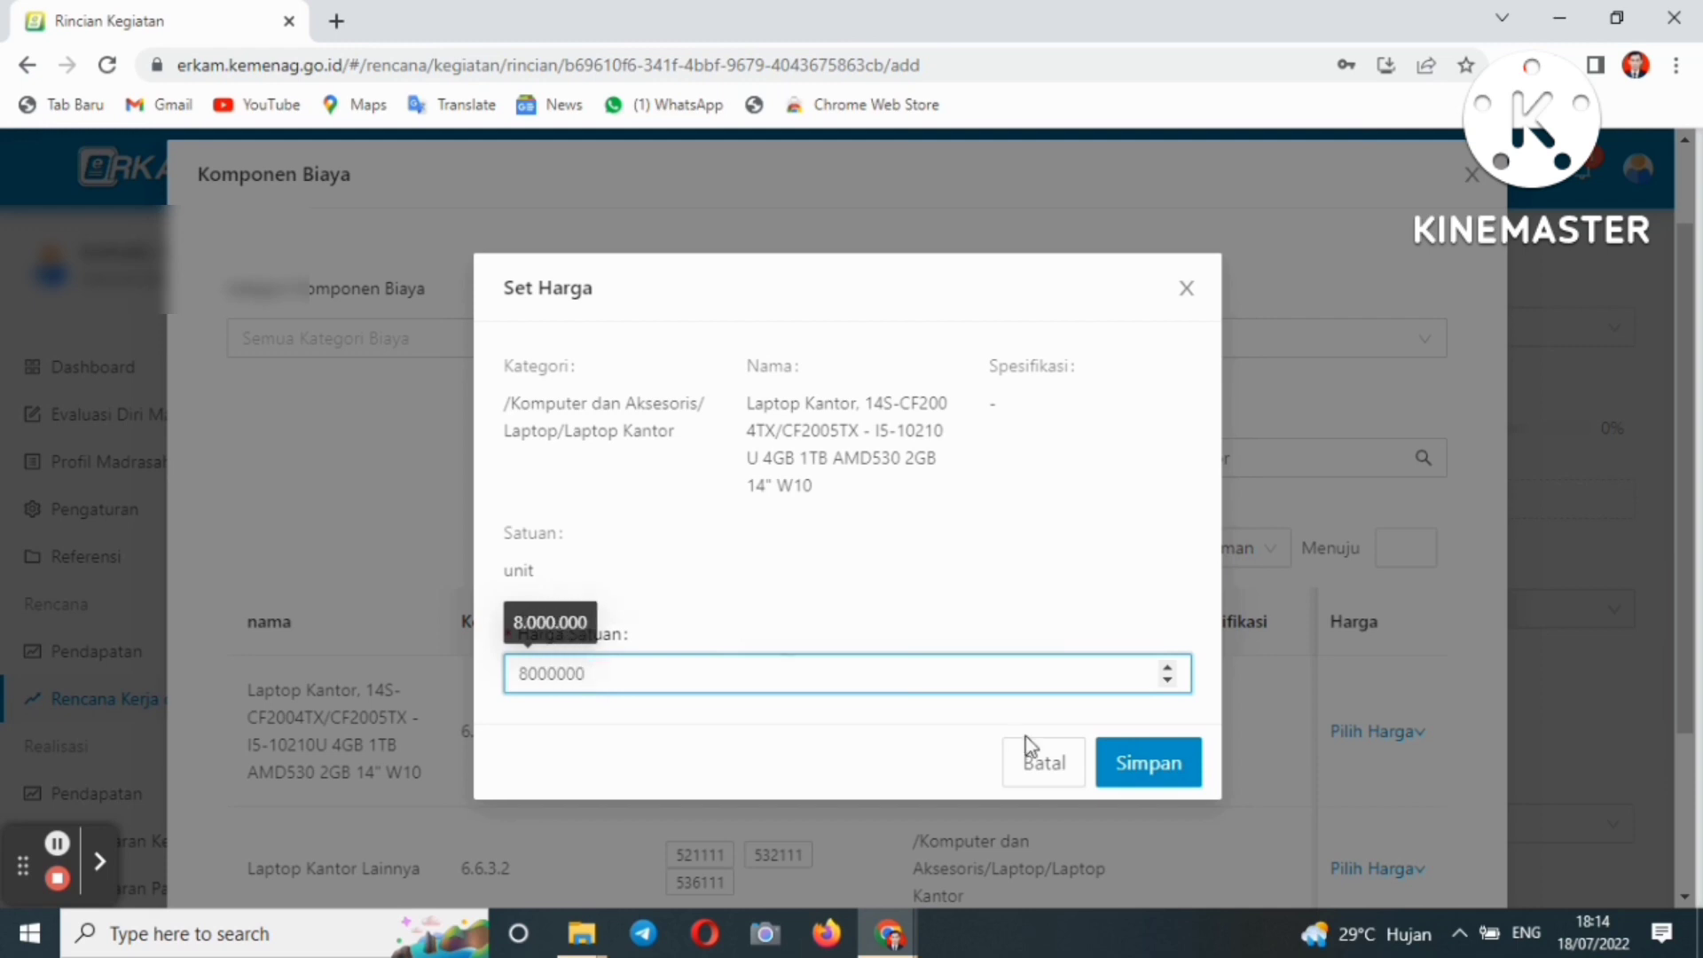
click(1167, 767)
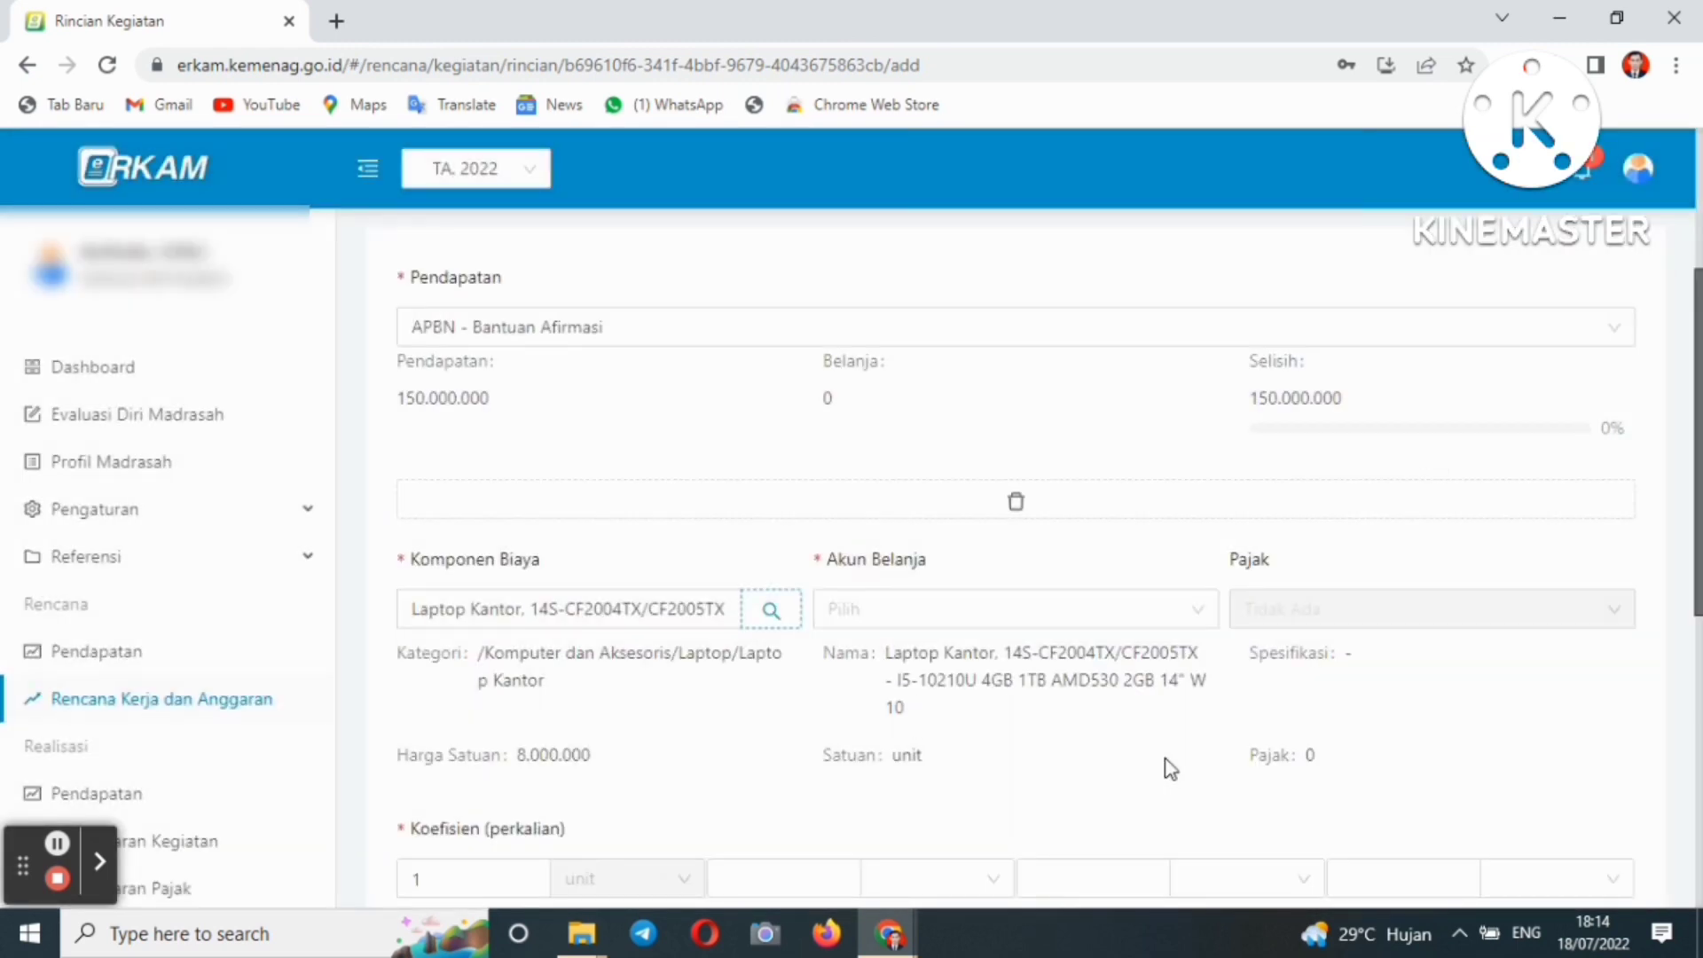
Set the laptop's Akun Belanja to 532111 - Belanja Modal Peralatan dan Mesin and its Pajak to PPN (Koefisien : 11%).
click(1148, 626)
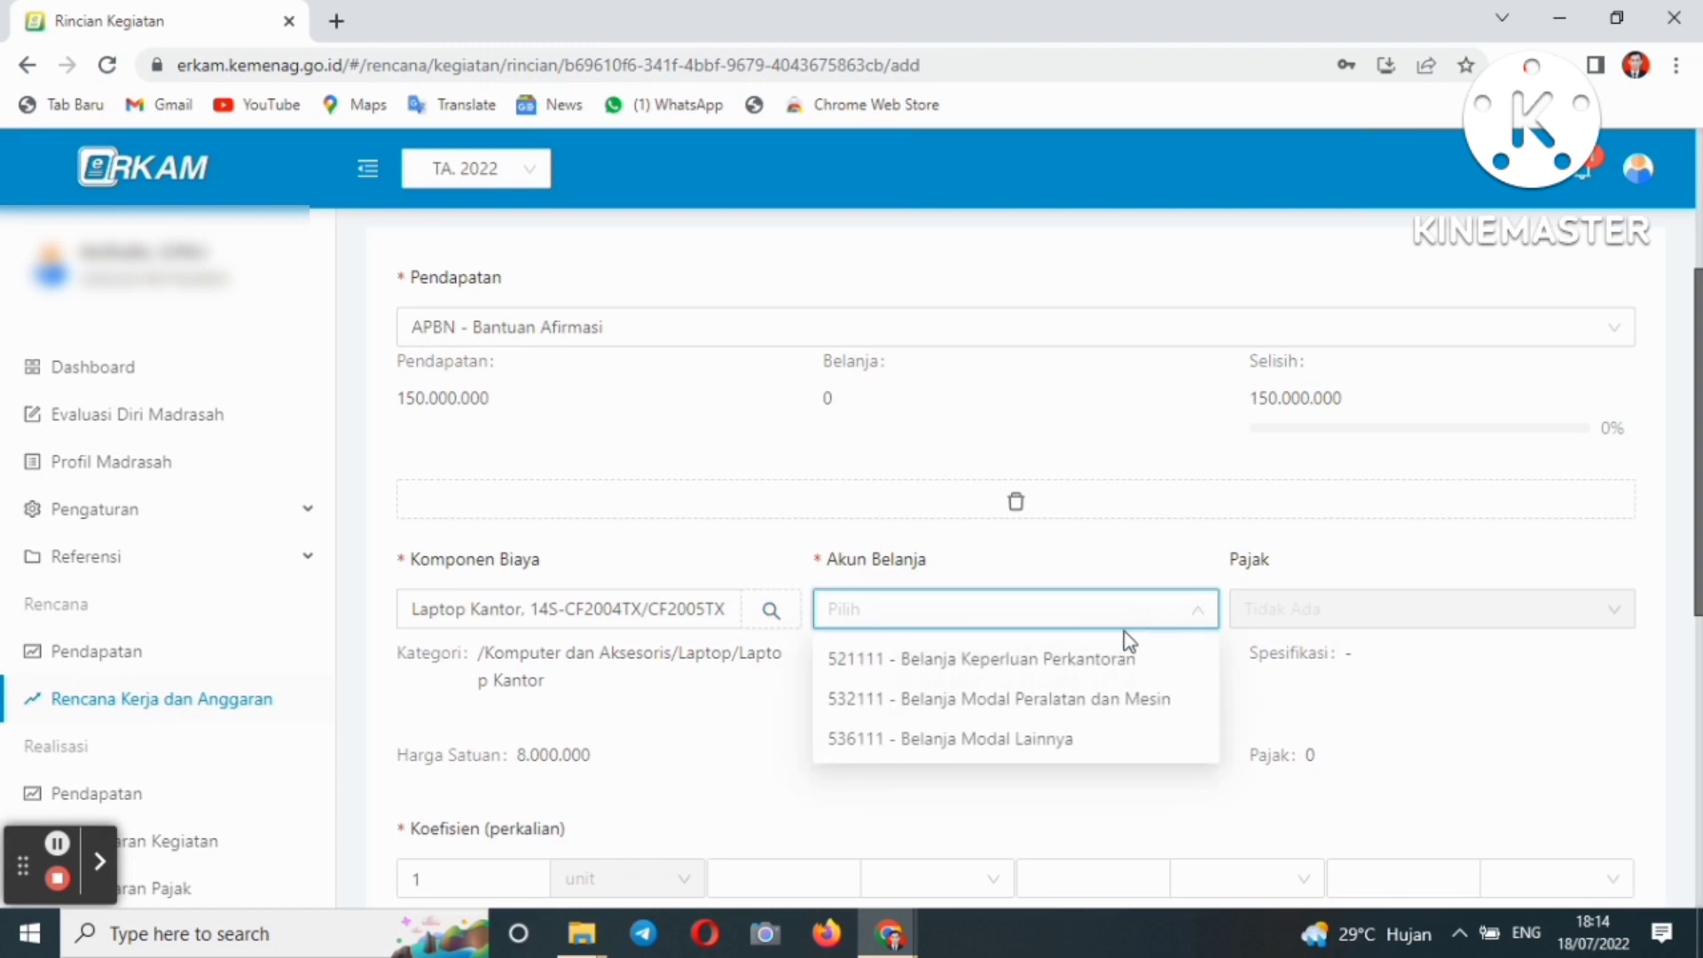
click(1091, 699)
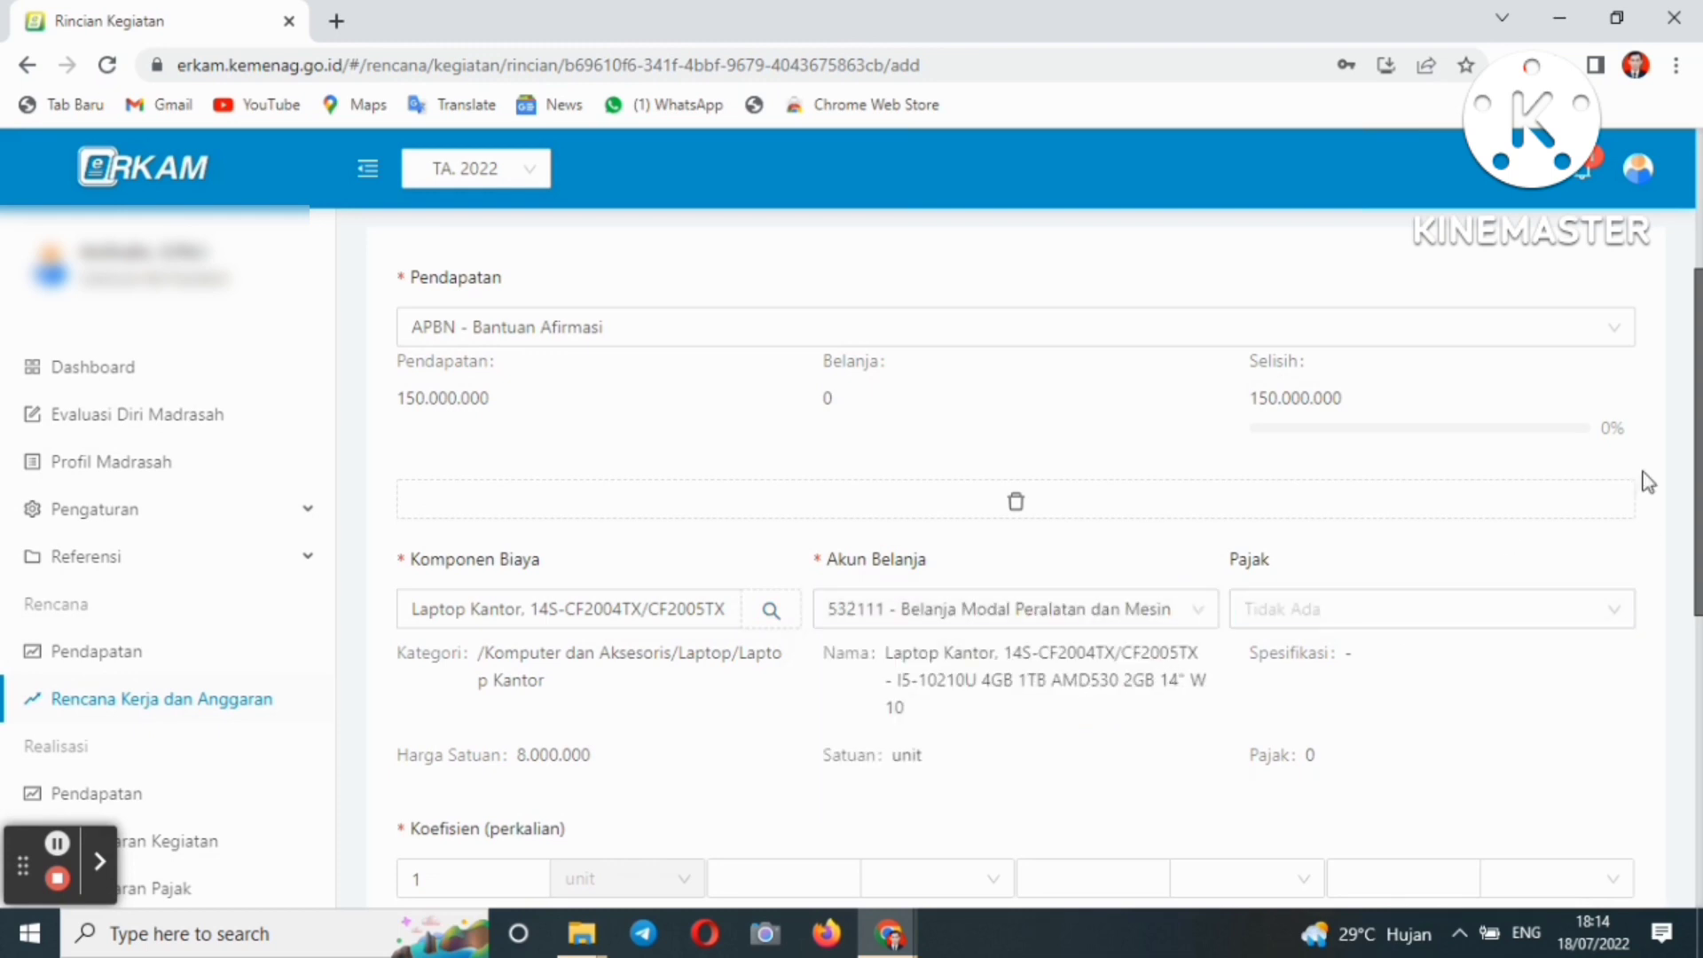
click(1413, 615)
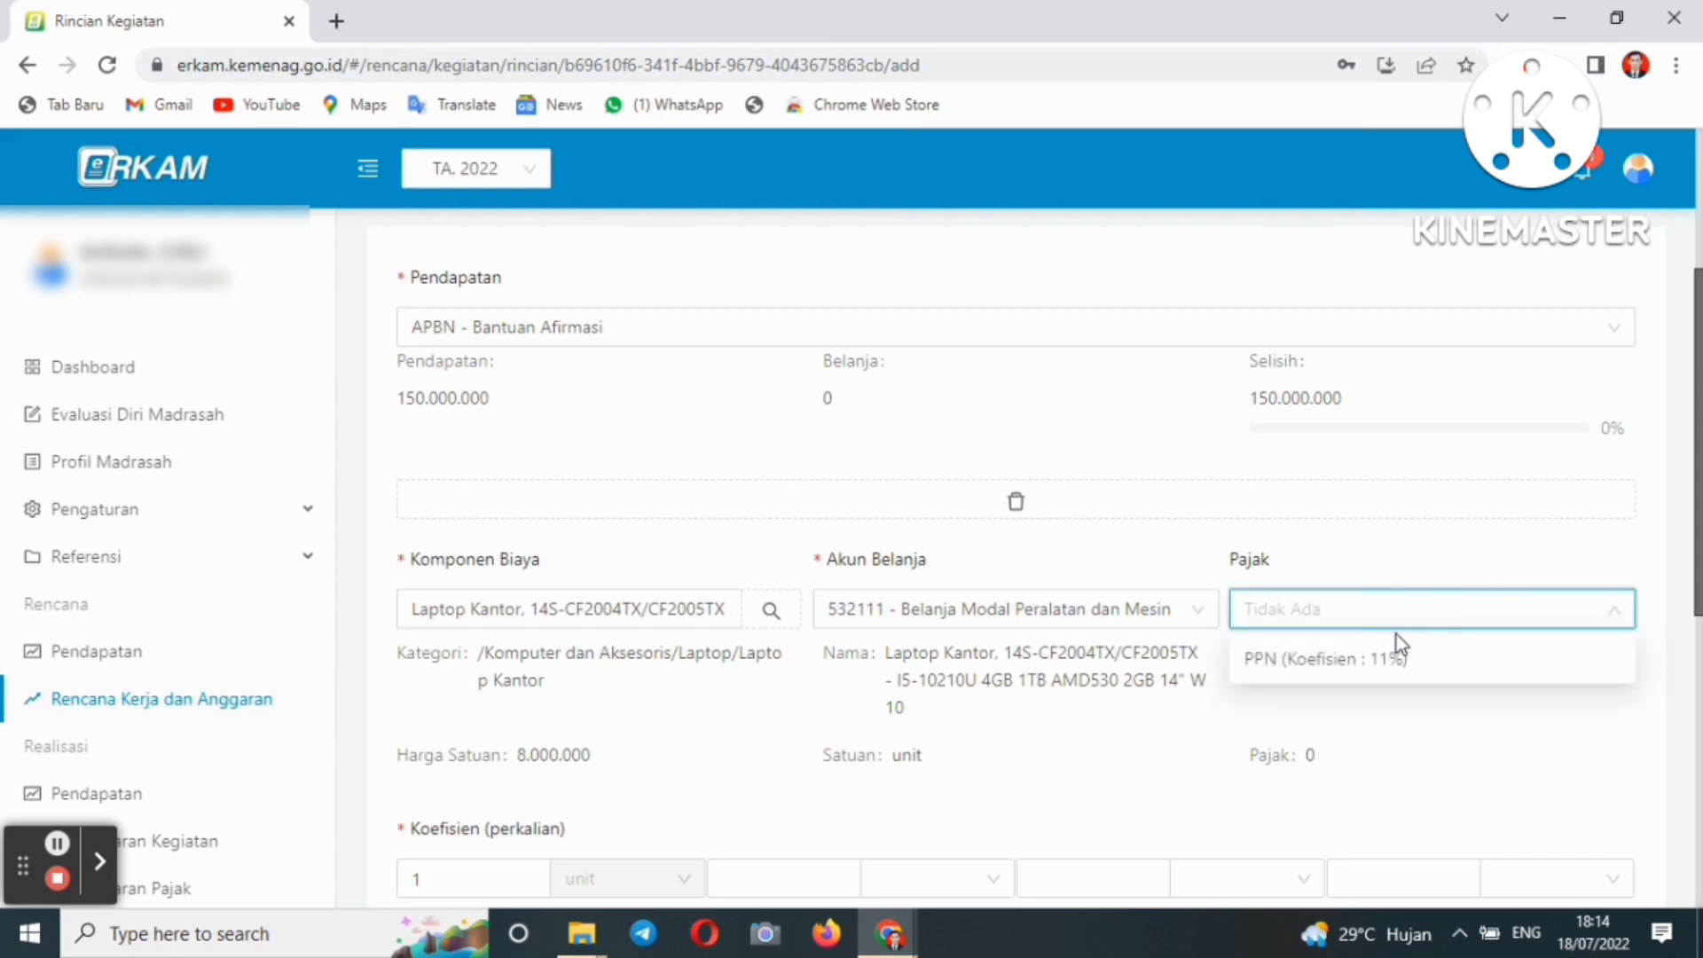
click(1371, 673)
Set the laptop's Koefisien (perkalian) to 2 units.
scroll(1540, 429, down, 1)
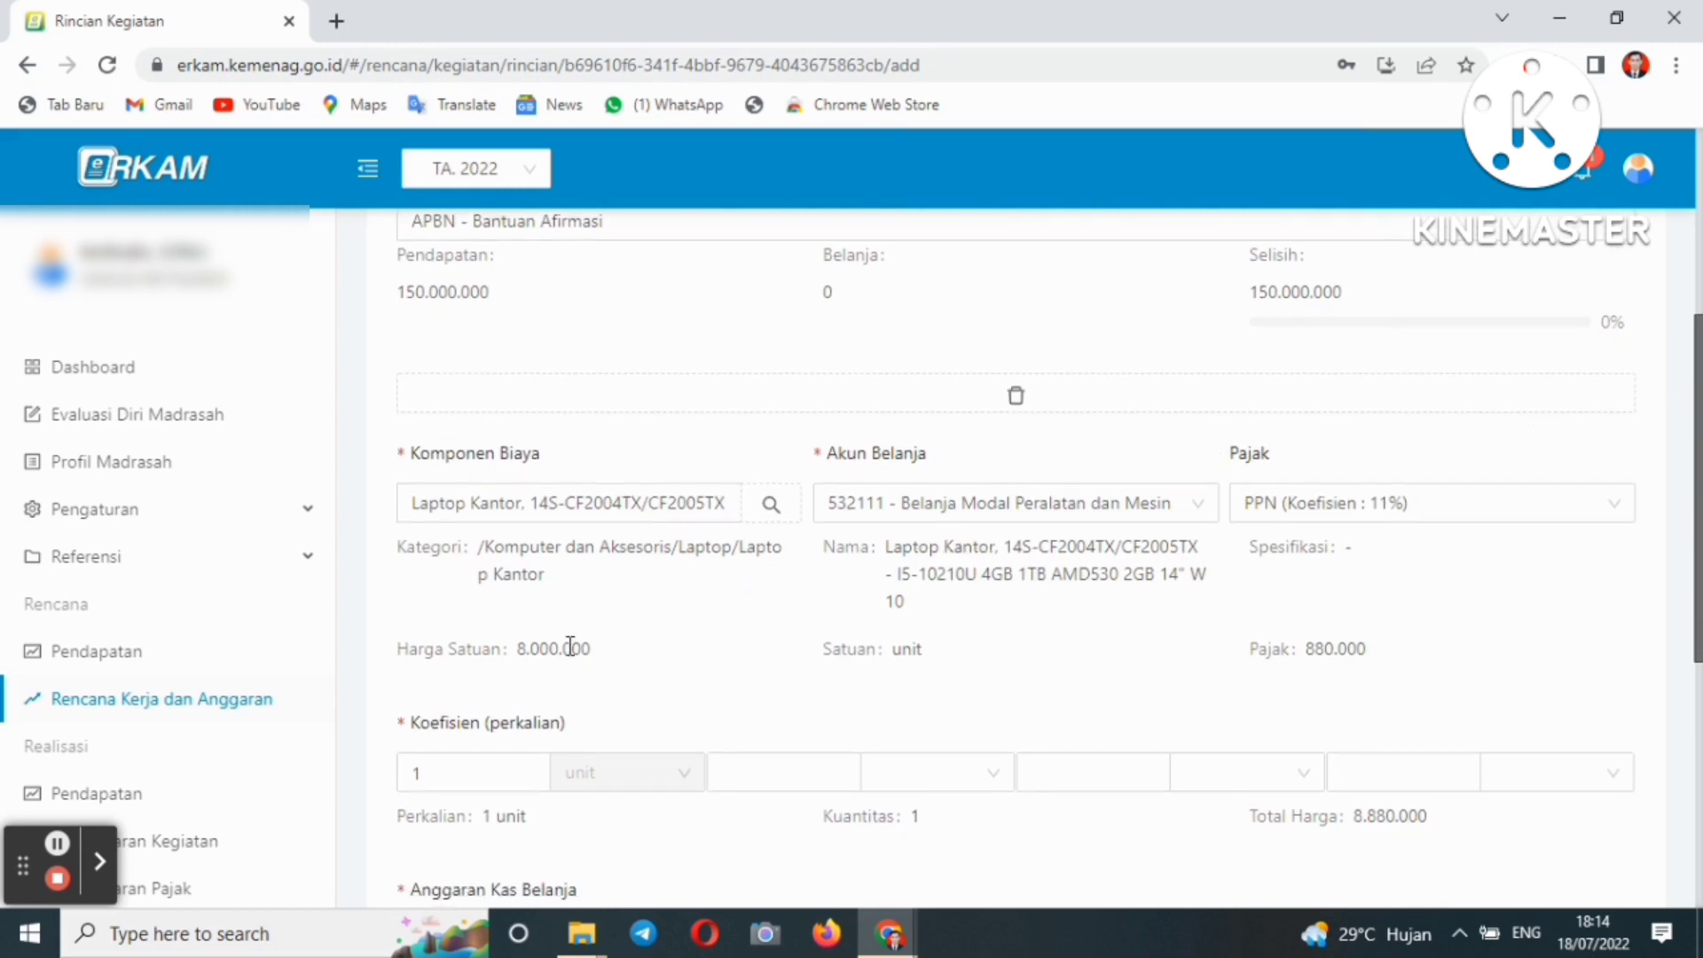
click(439, 763)
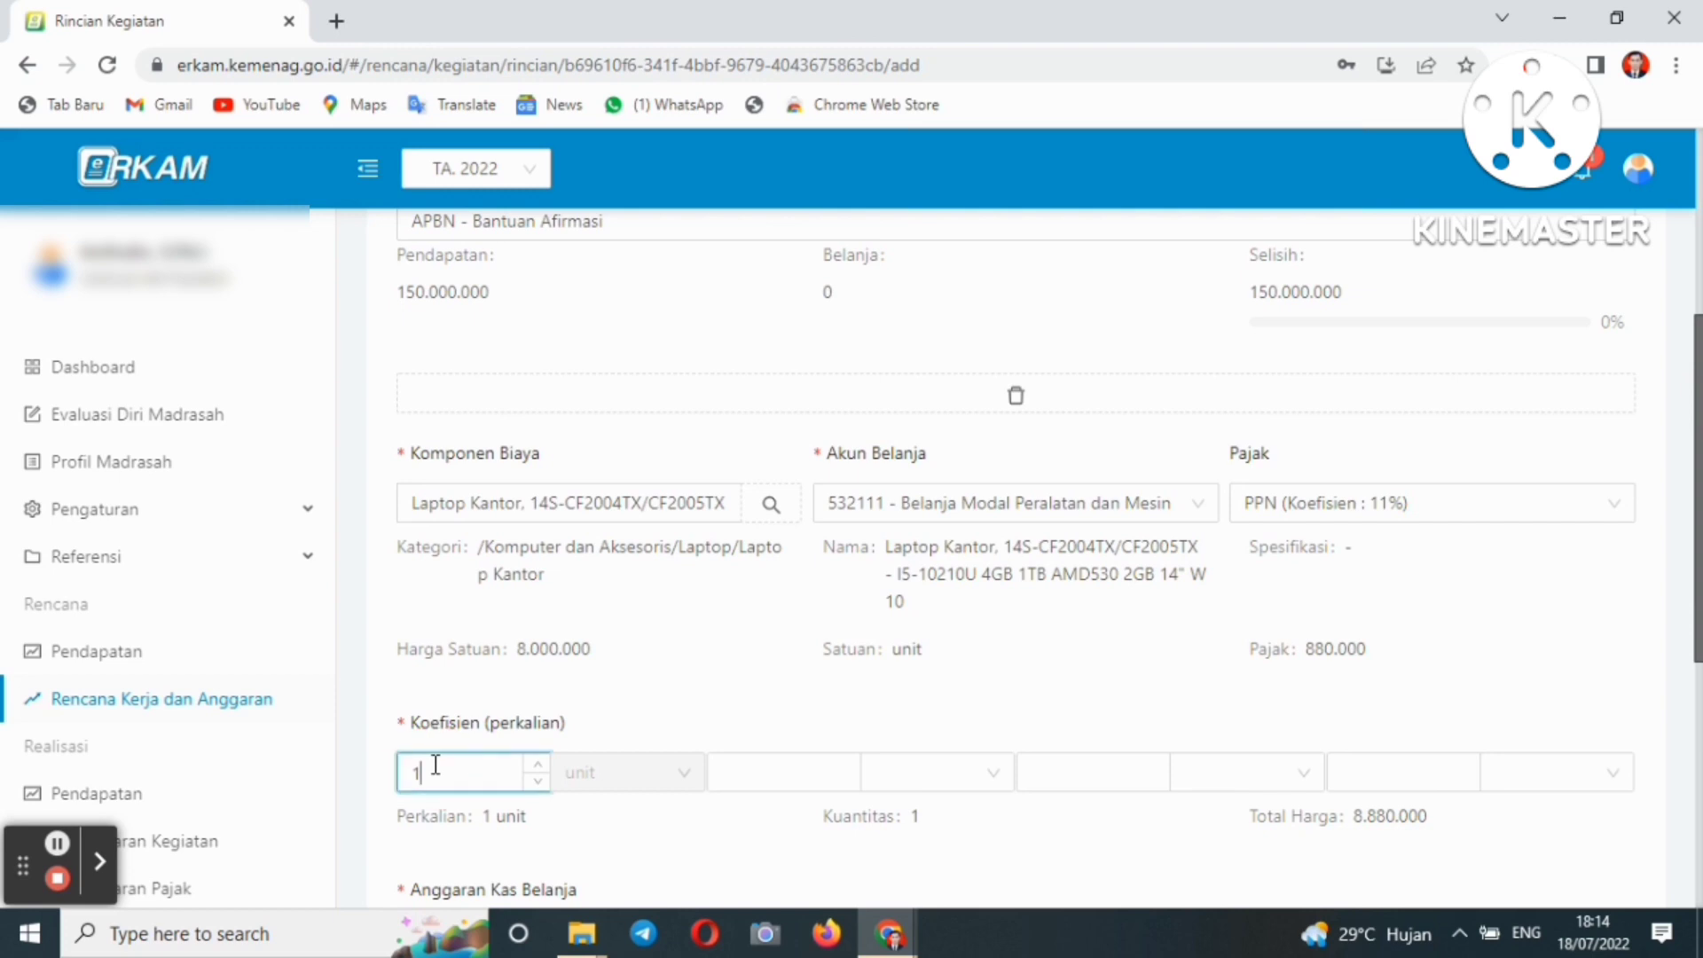
key(BackSpace)
text(2)
Allocate a quantity of 2 to Agustus in Anggaran Kas Belanja and save the Rincian Kegiatan entry.
drag(1696, 417, 1696, 540)
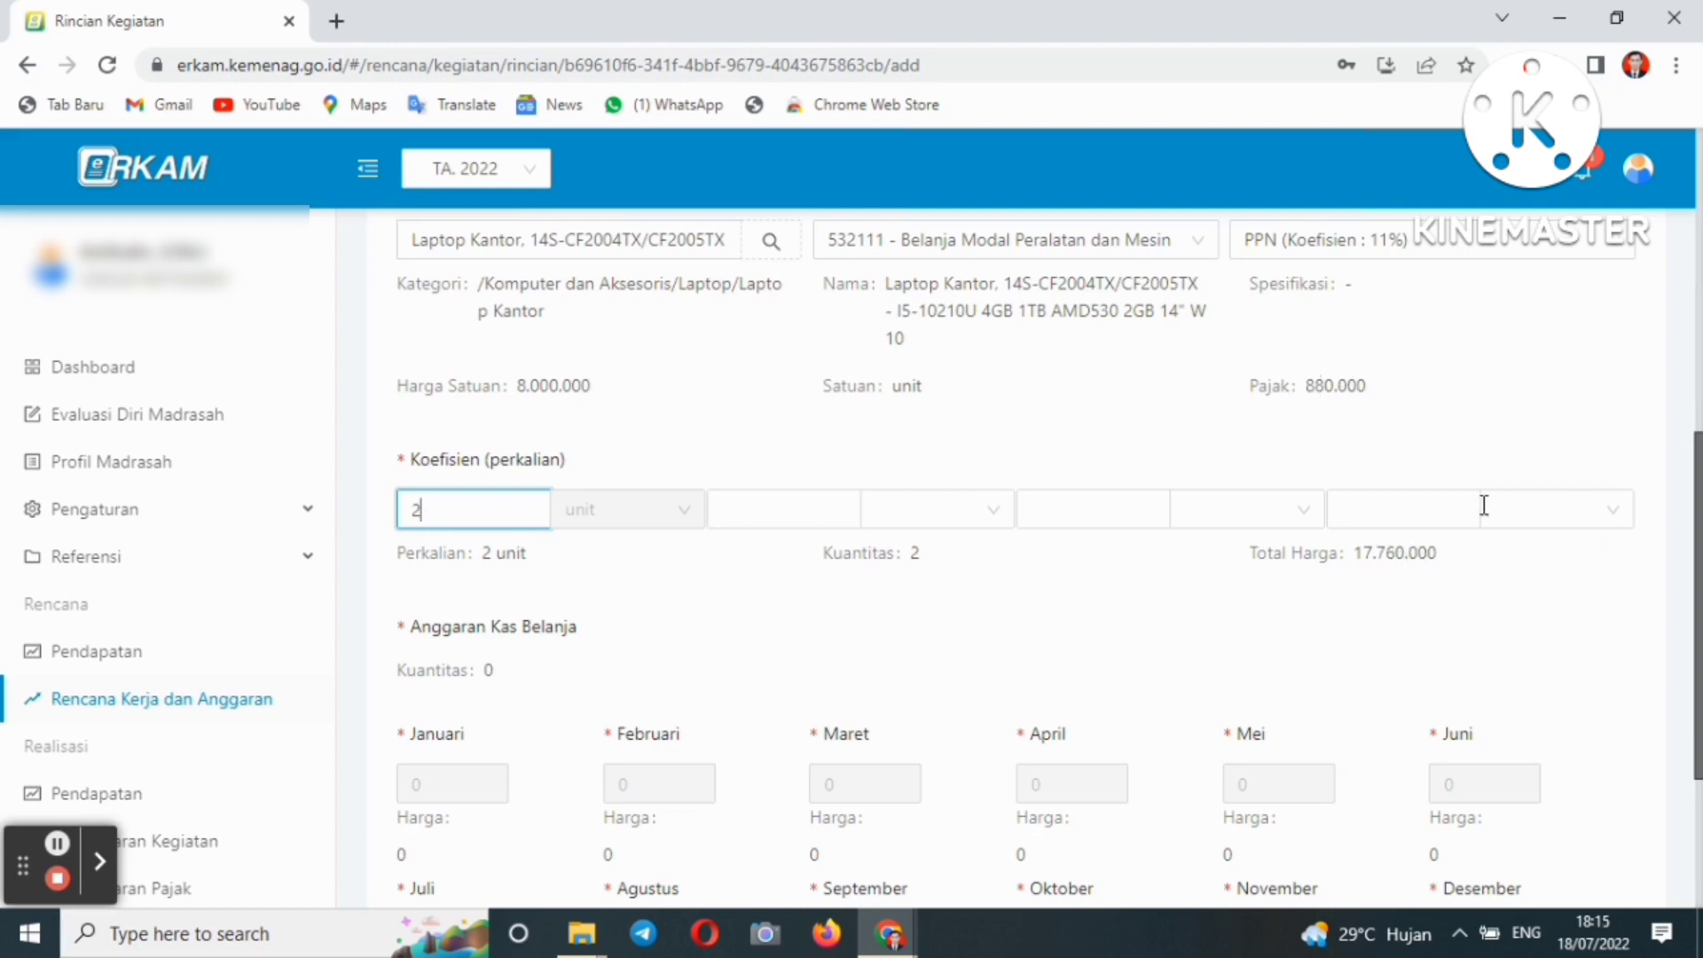
drag(1696, 514, 1688, 589)
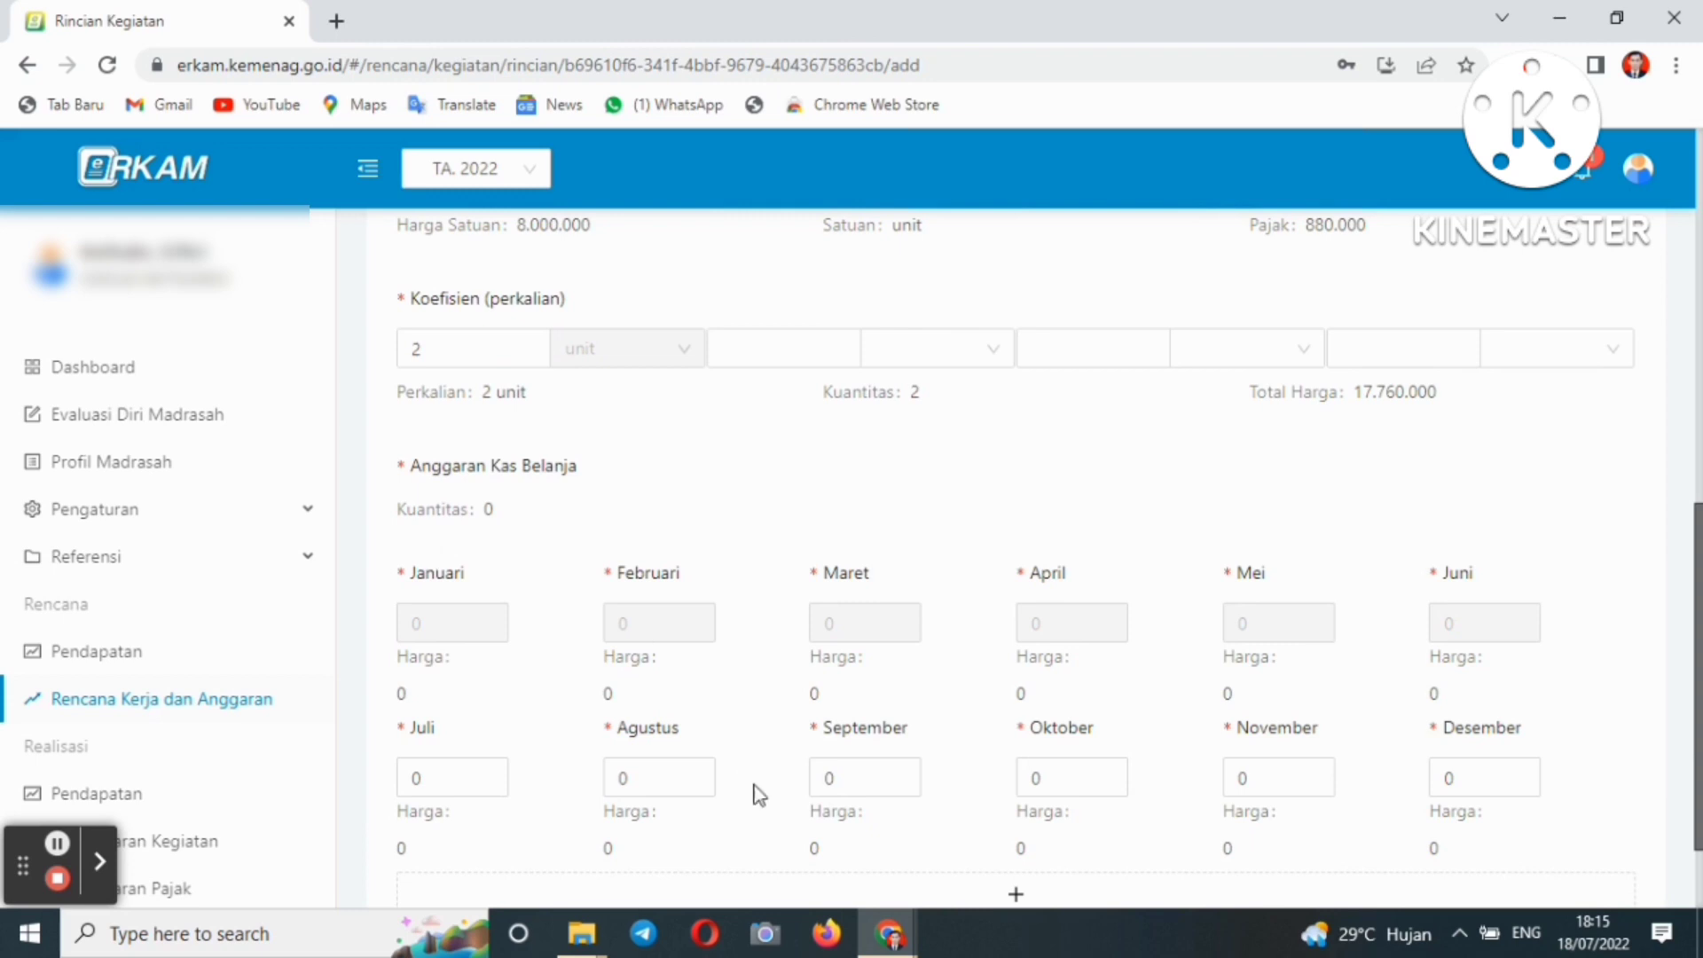
click(624, 782)
click(631, 777)
key(BackSpace)
text(2)
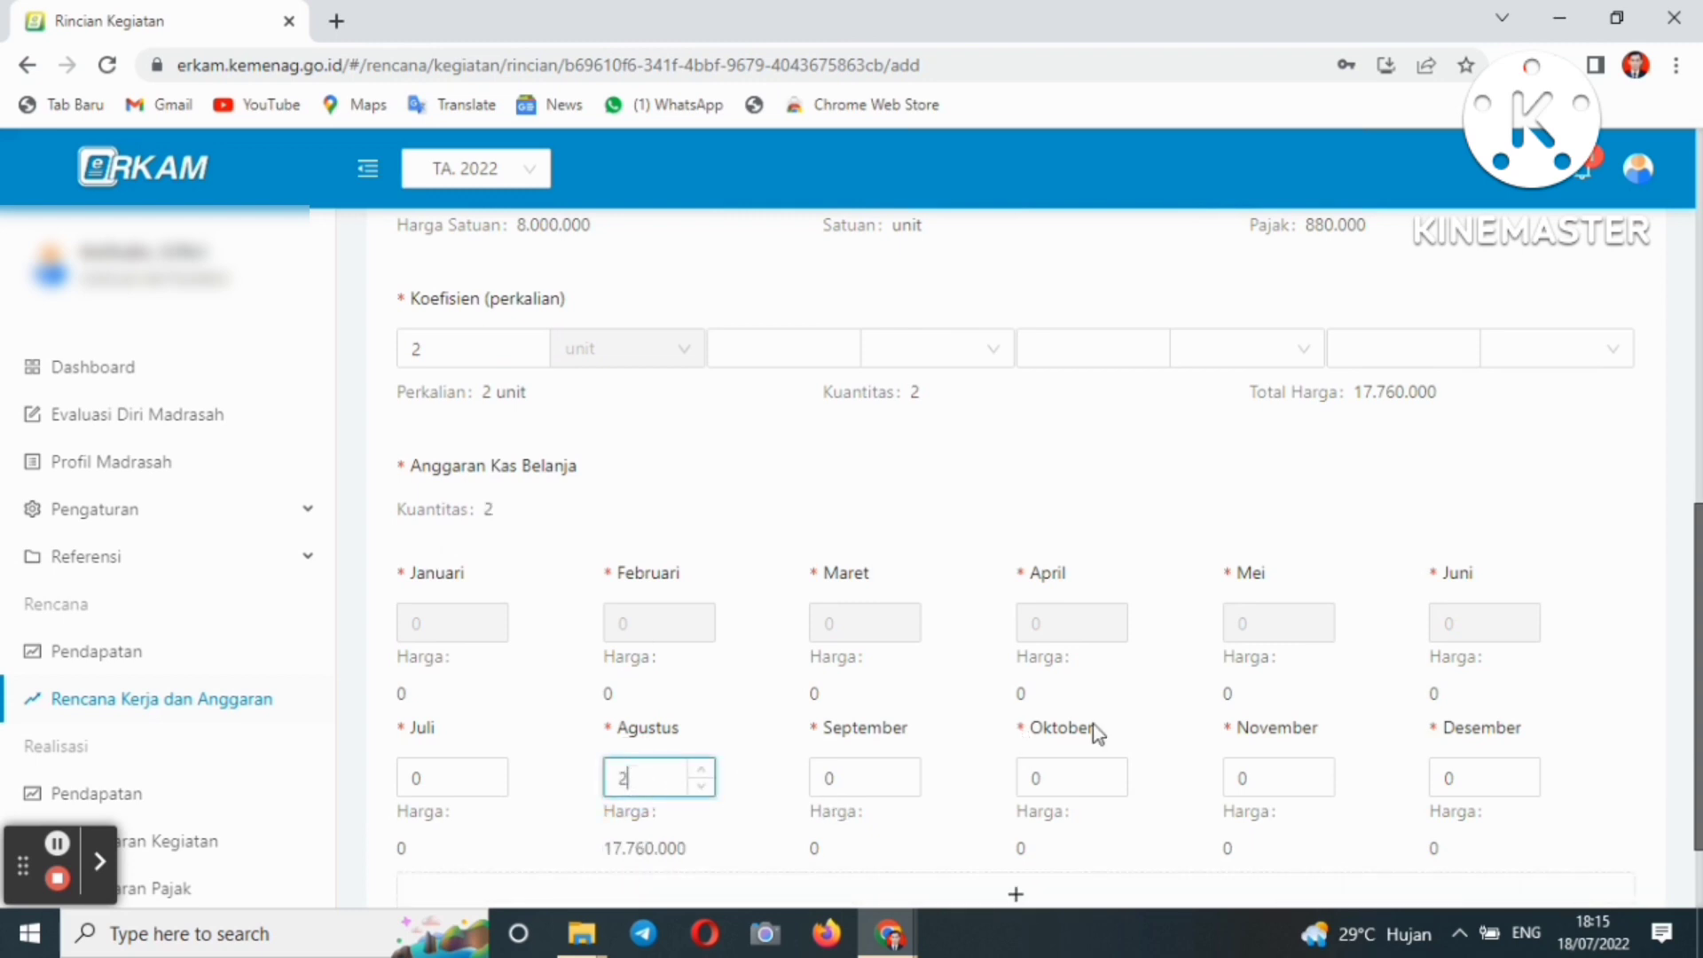
scroll(1698, 683, down, 2)
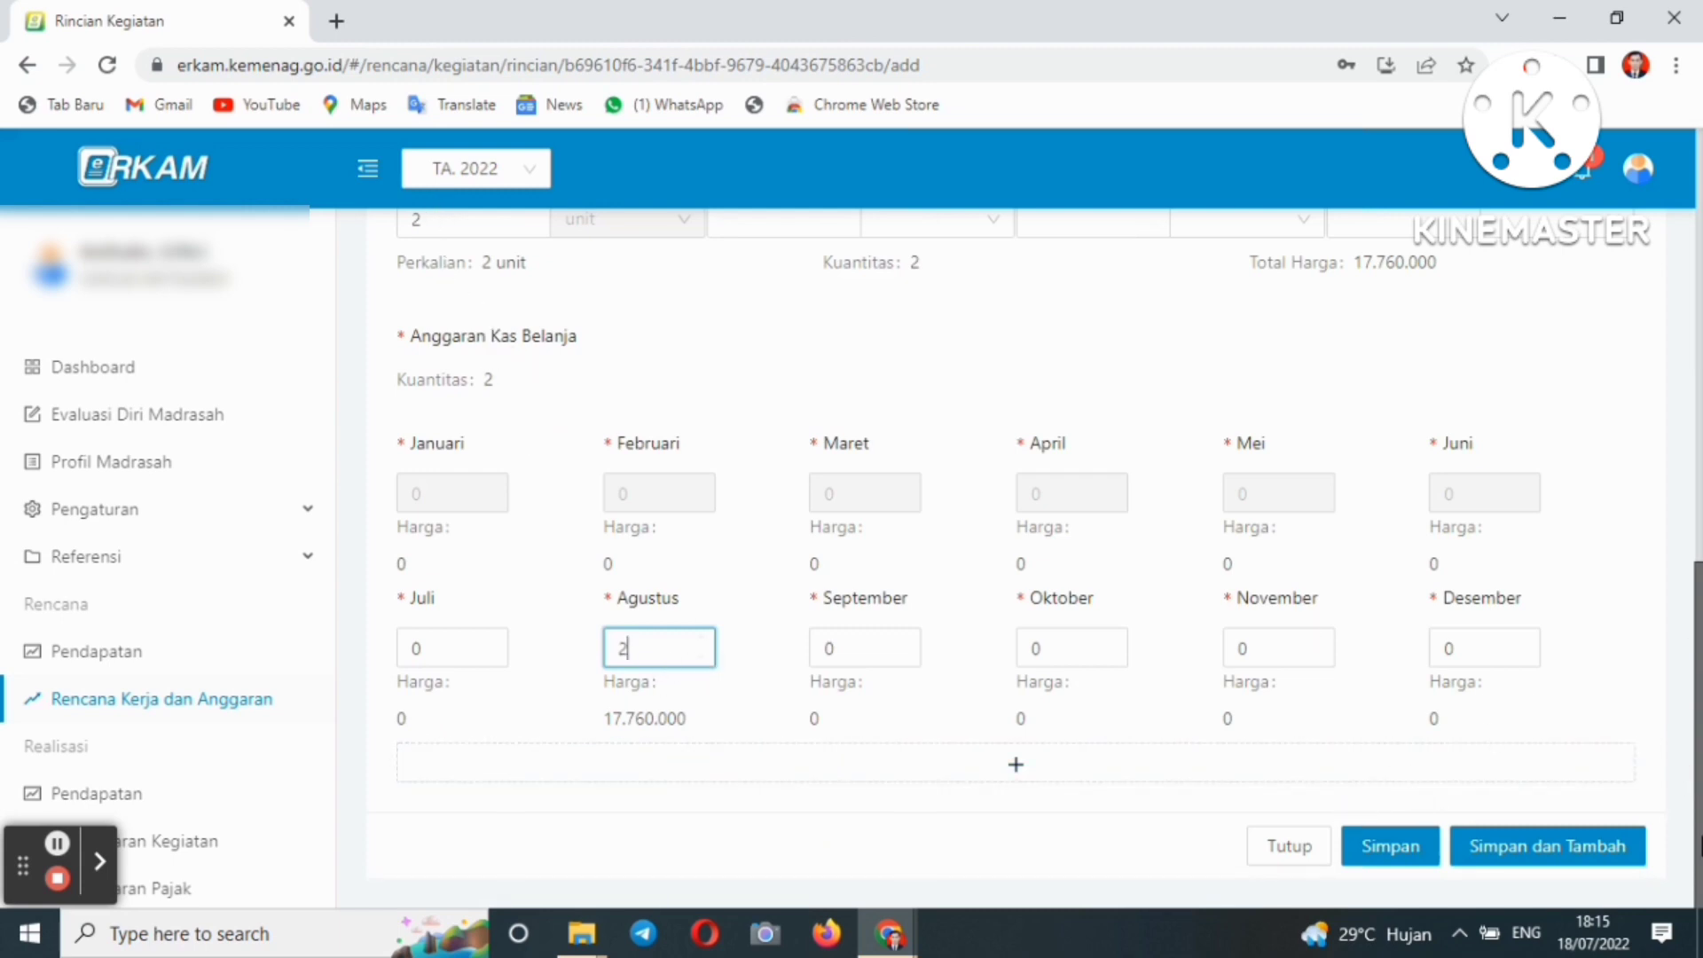
scroll(1700, 823, up, 1)
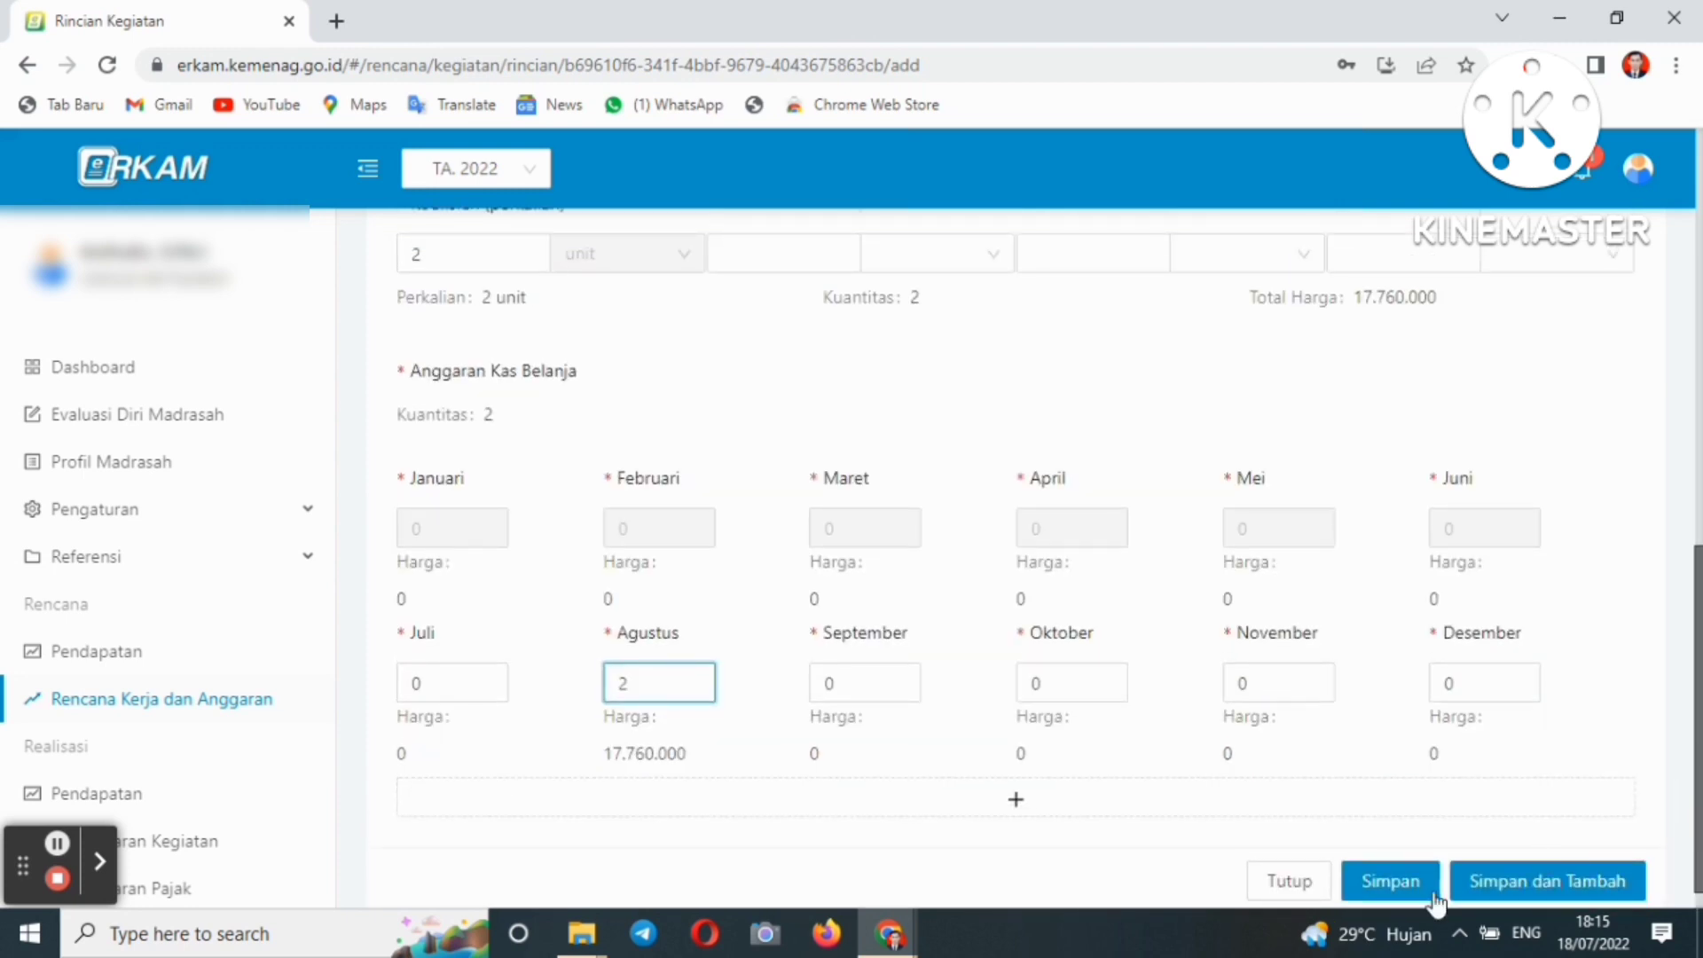
click(1402, 884)
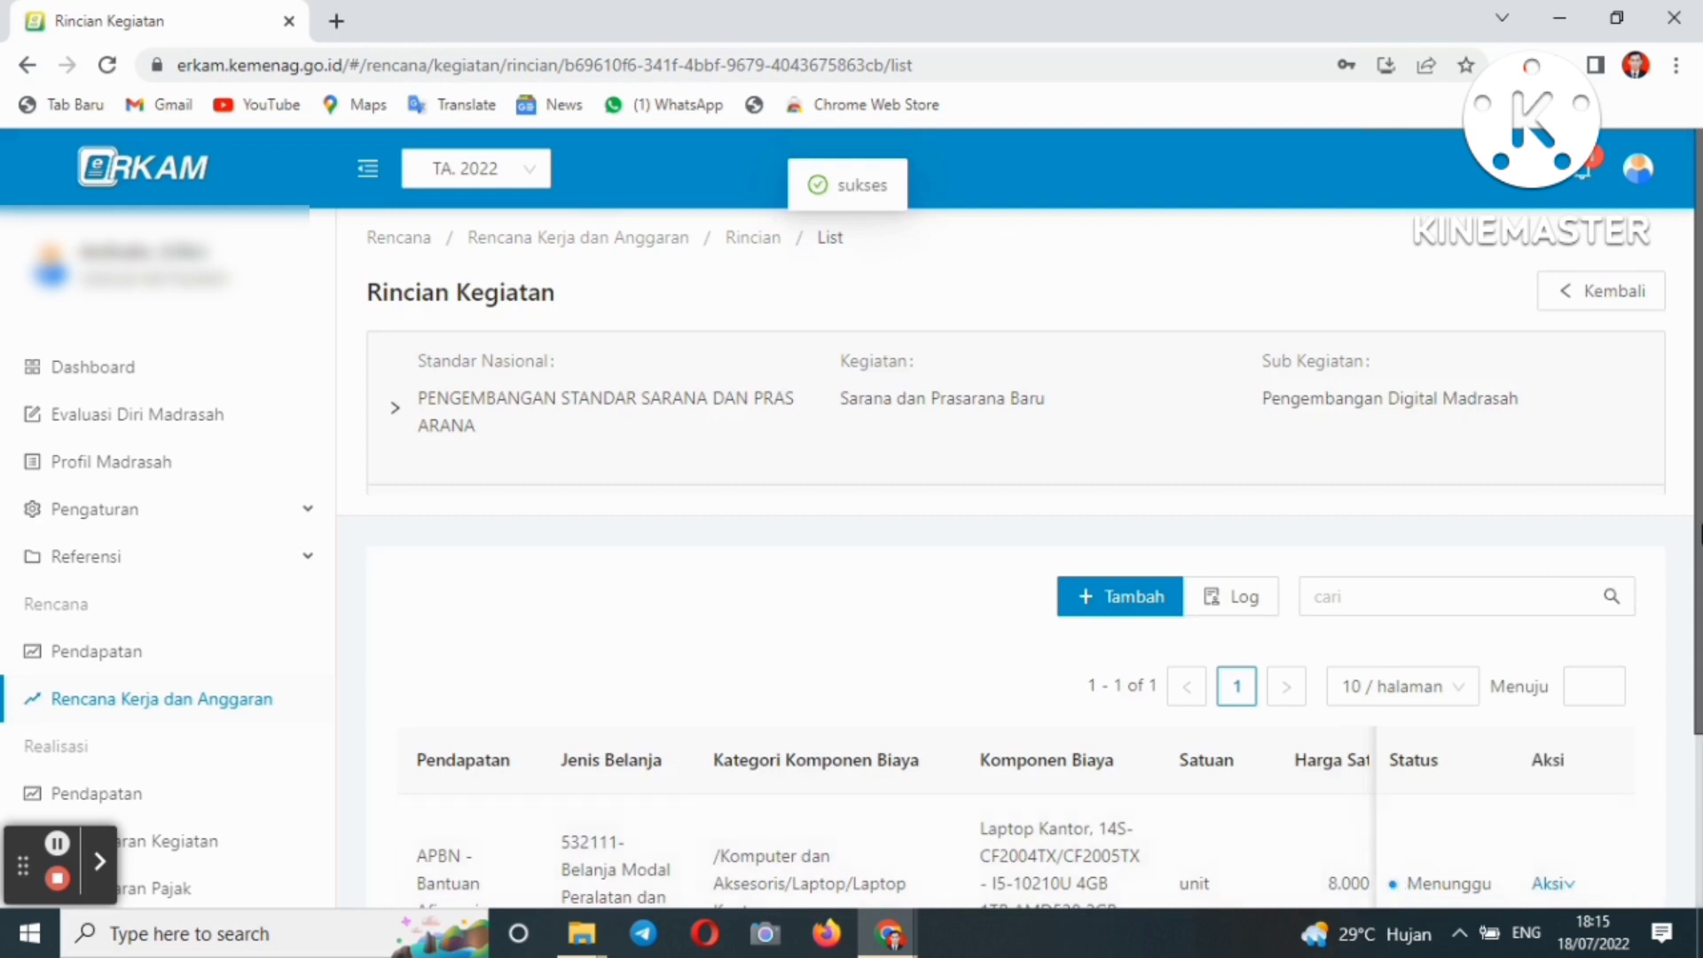
Look over the saved laptop entry, log out, and log in with the approving account's prefilled credentials.
scroll(1266, 742, down, 3)
mouse_move(1215, 768)
mouse_down()
mouse_move(1441, 764)
mouse_move(1208, 752)
mouse_up()
drag(1699, 541, 1685, 395)
click(1639, 168)
click(1552, 336)
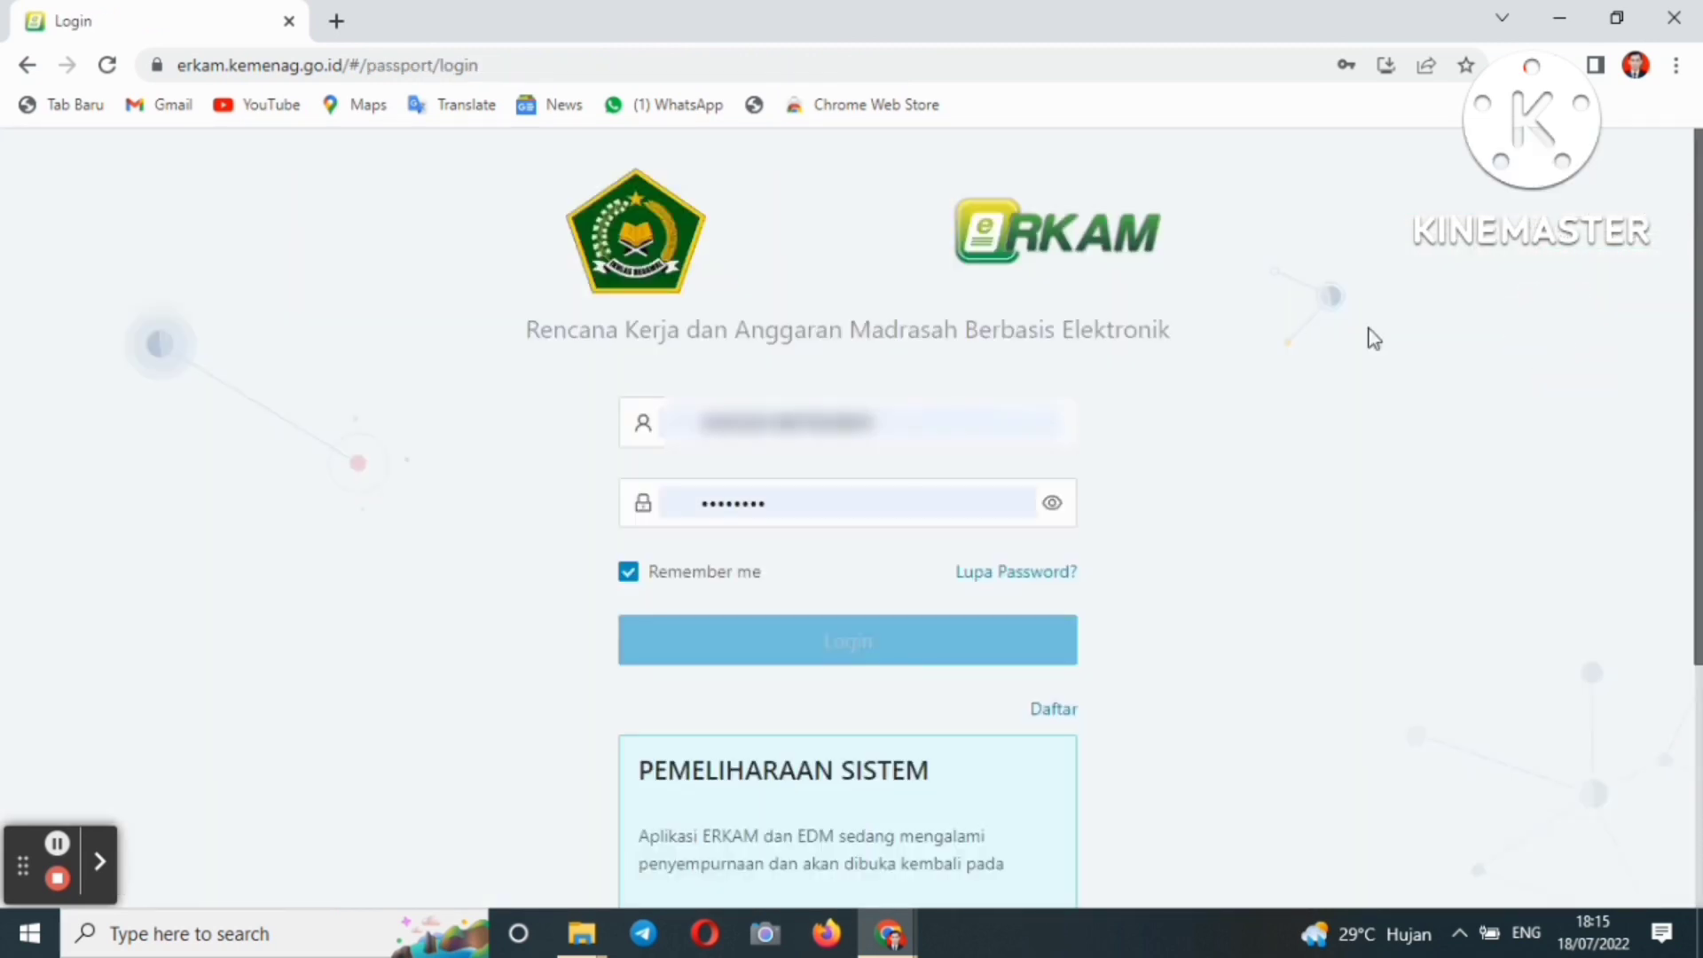
click(924, 639)
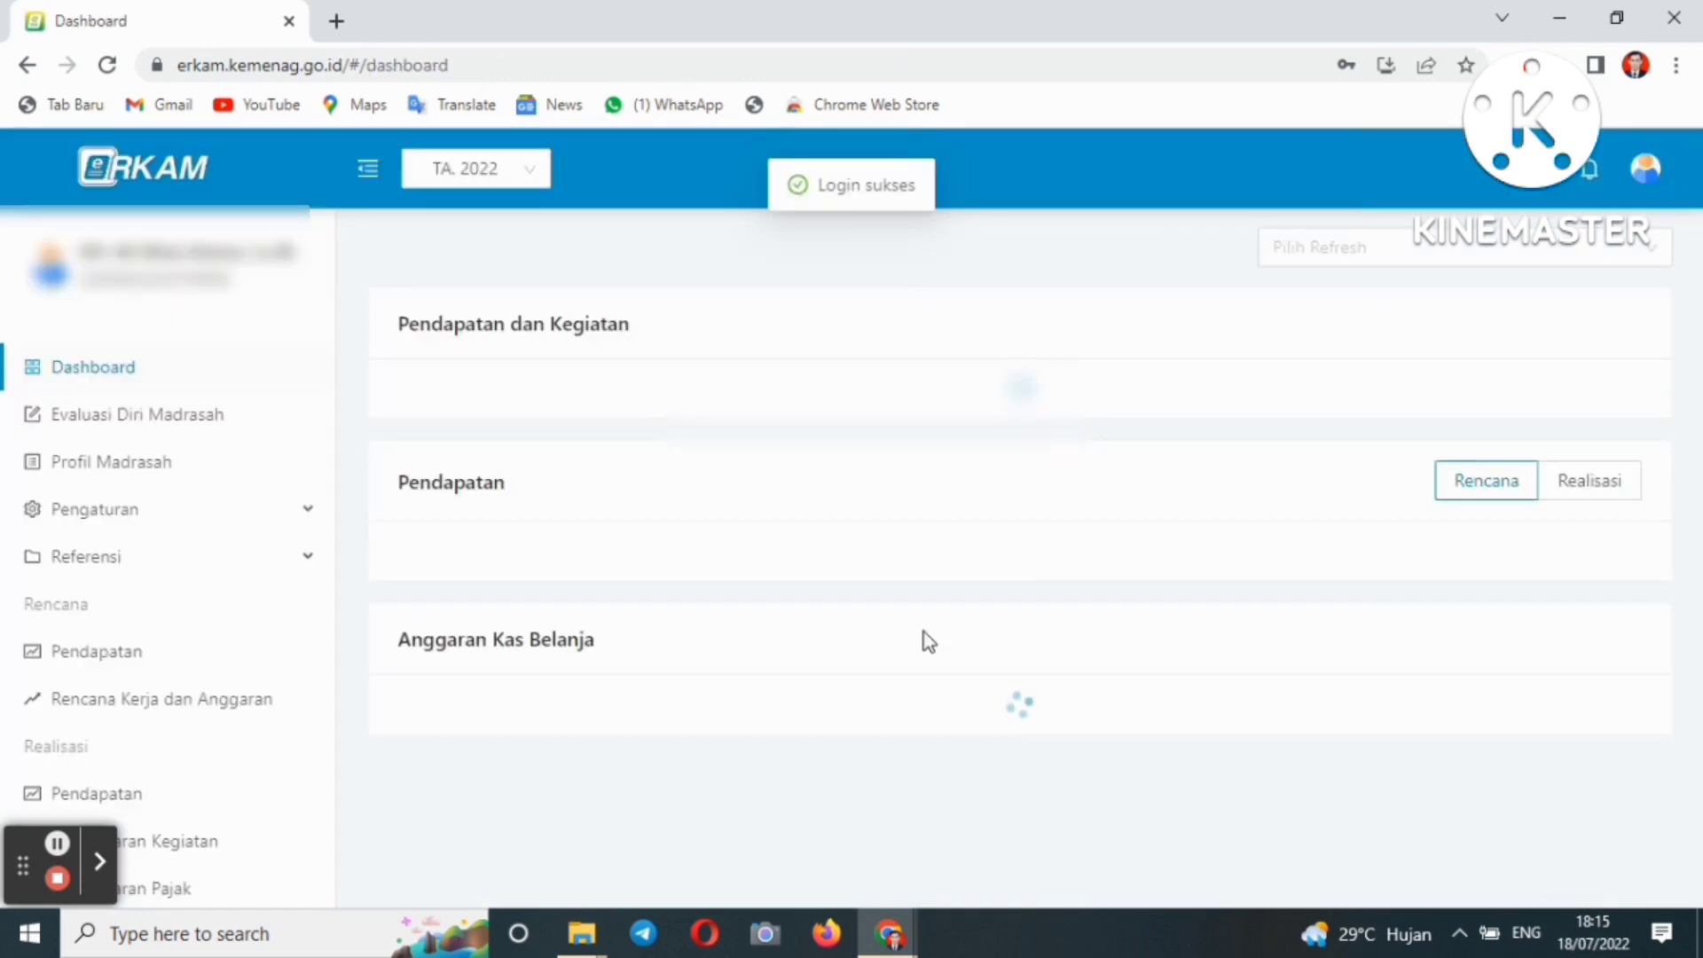
Check the approval notification and go to page 8 of the Rencana Kerja dan Anggaran activity list.
click(1589, 170)
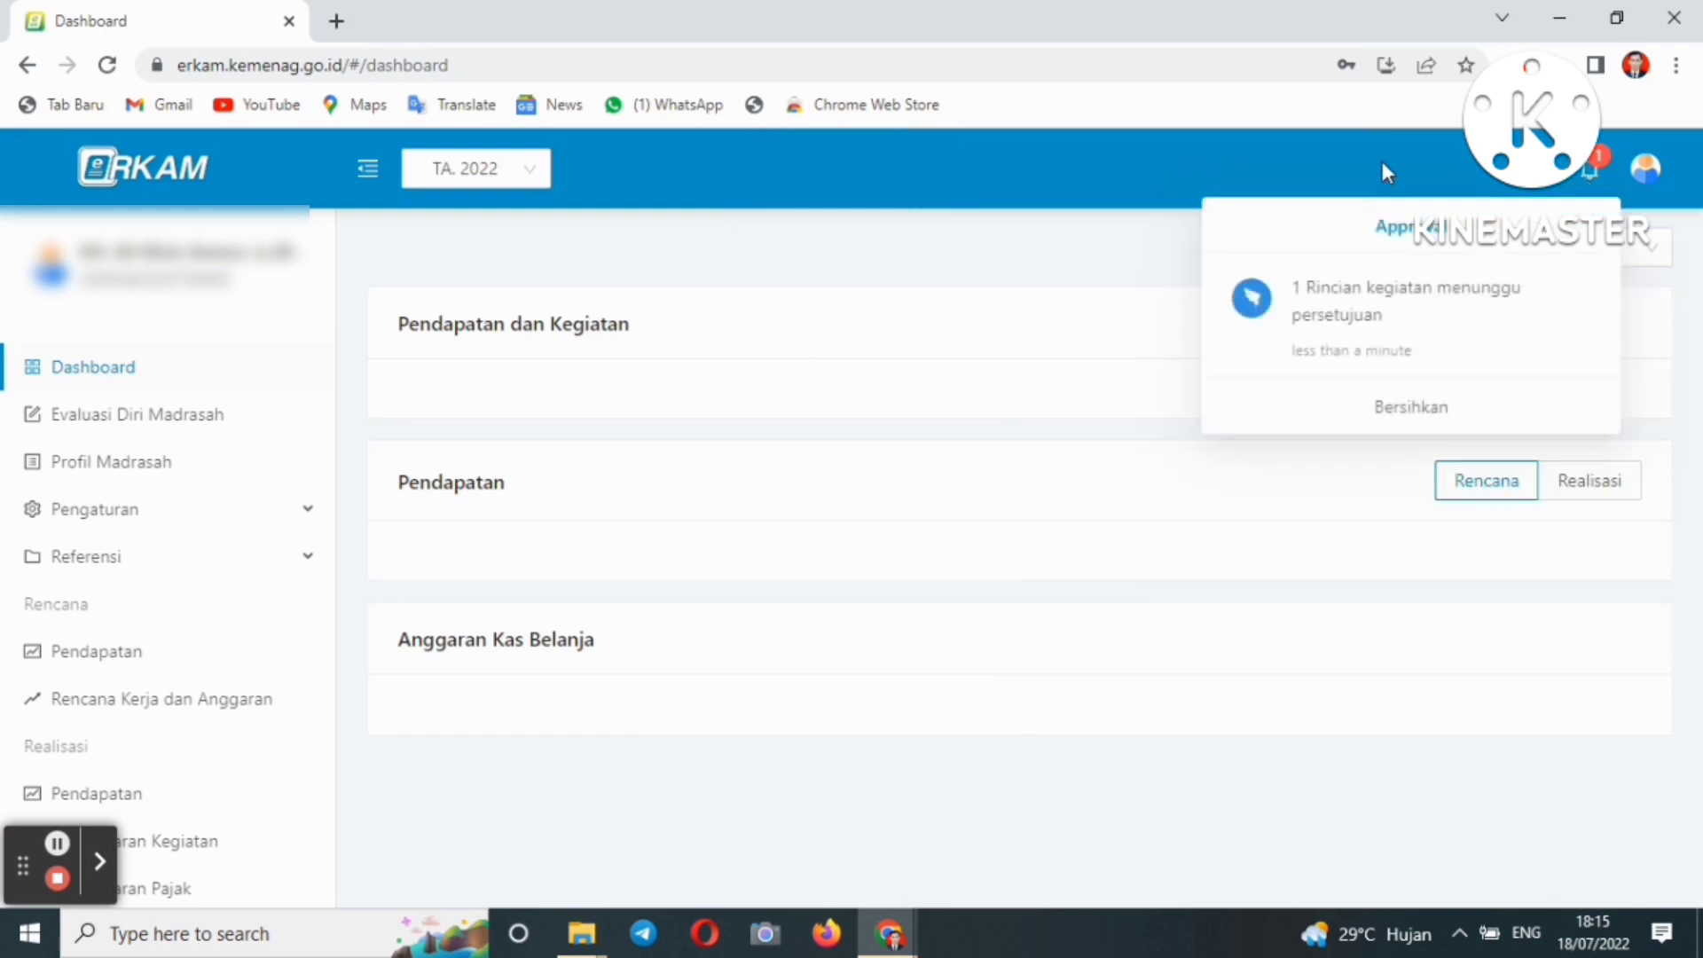
click(228, 707)
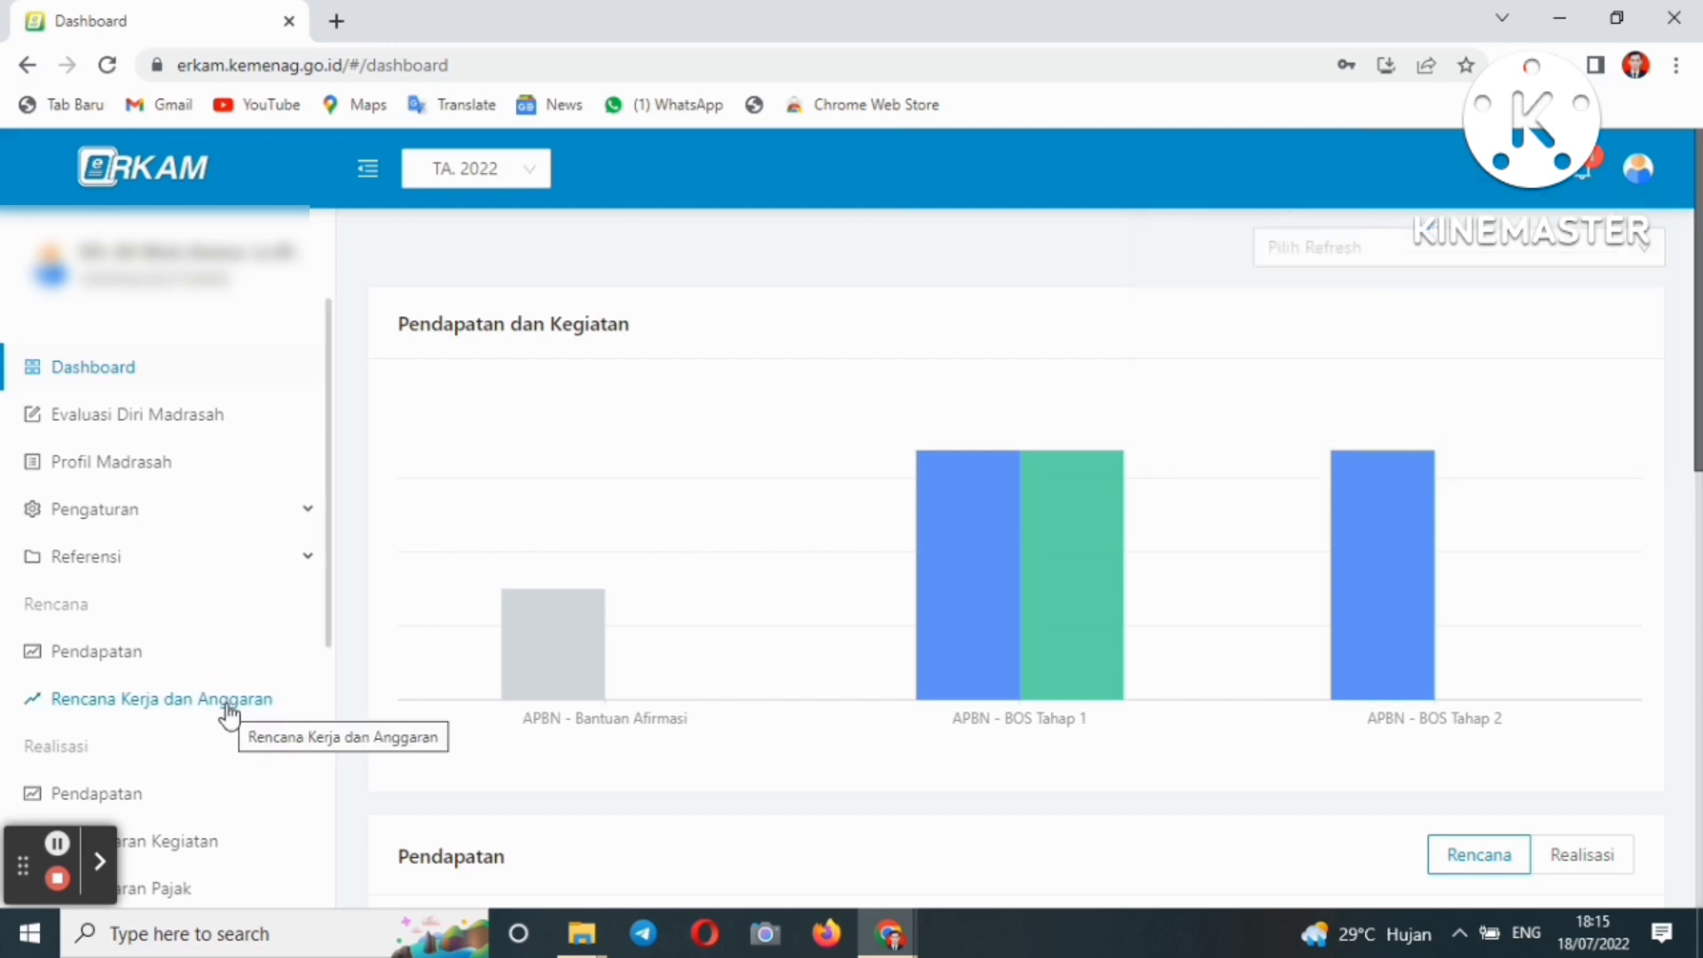
click(228, 707)
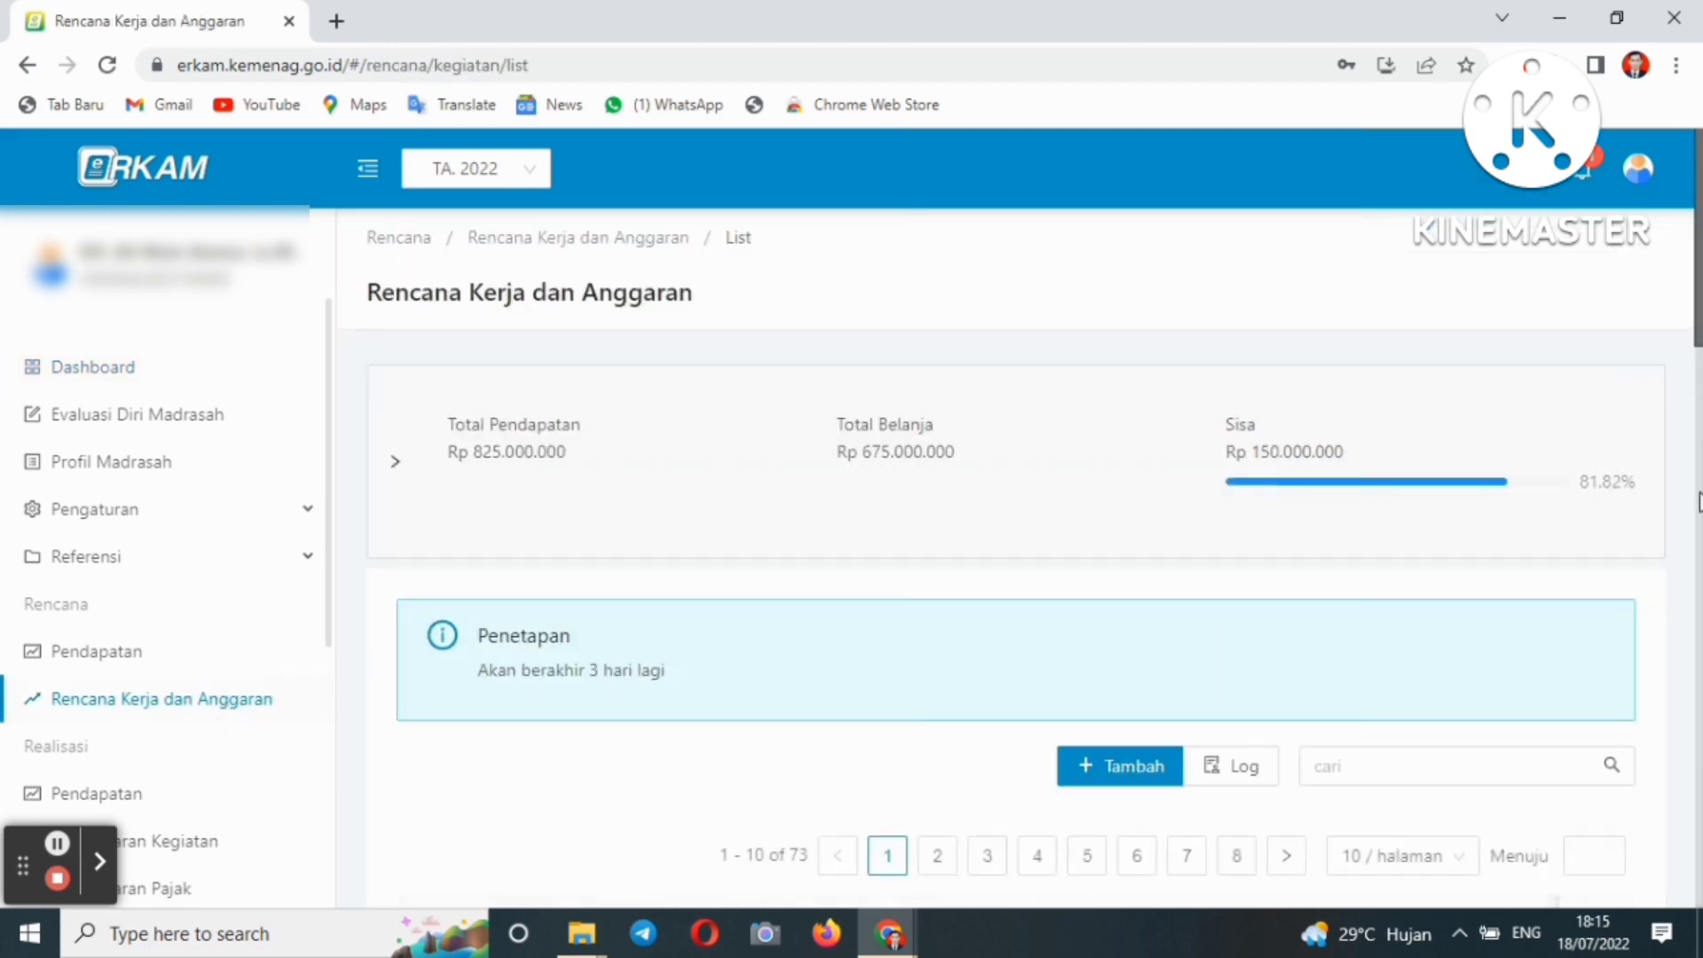
drag(1693, 408, 1697, 523)
scroll(1468, 324, up, 3)
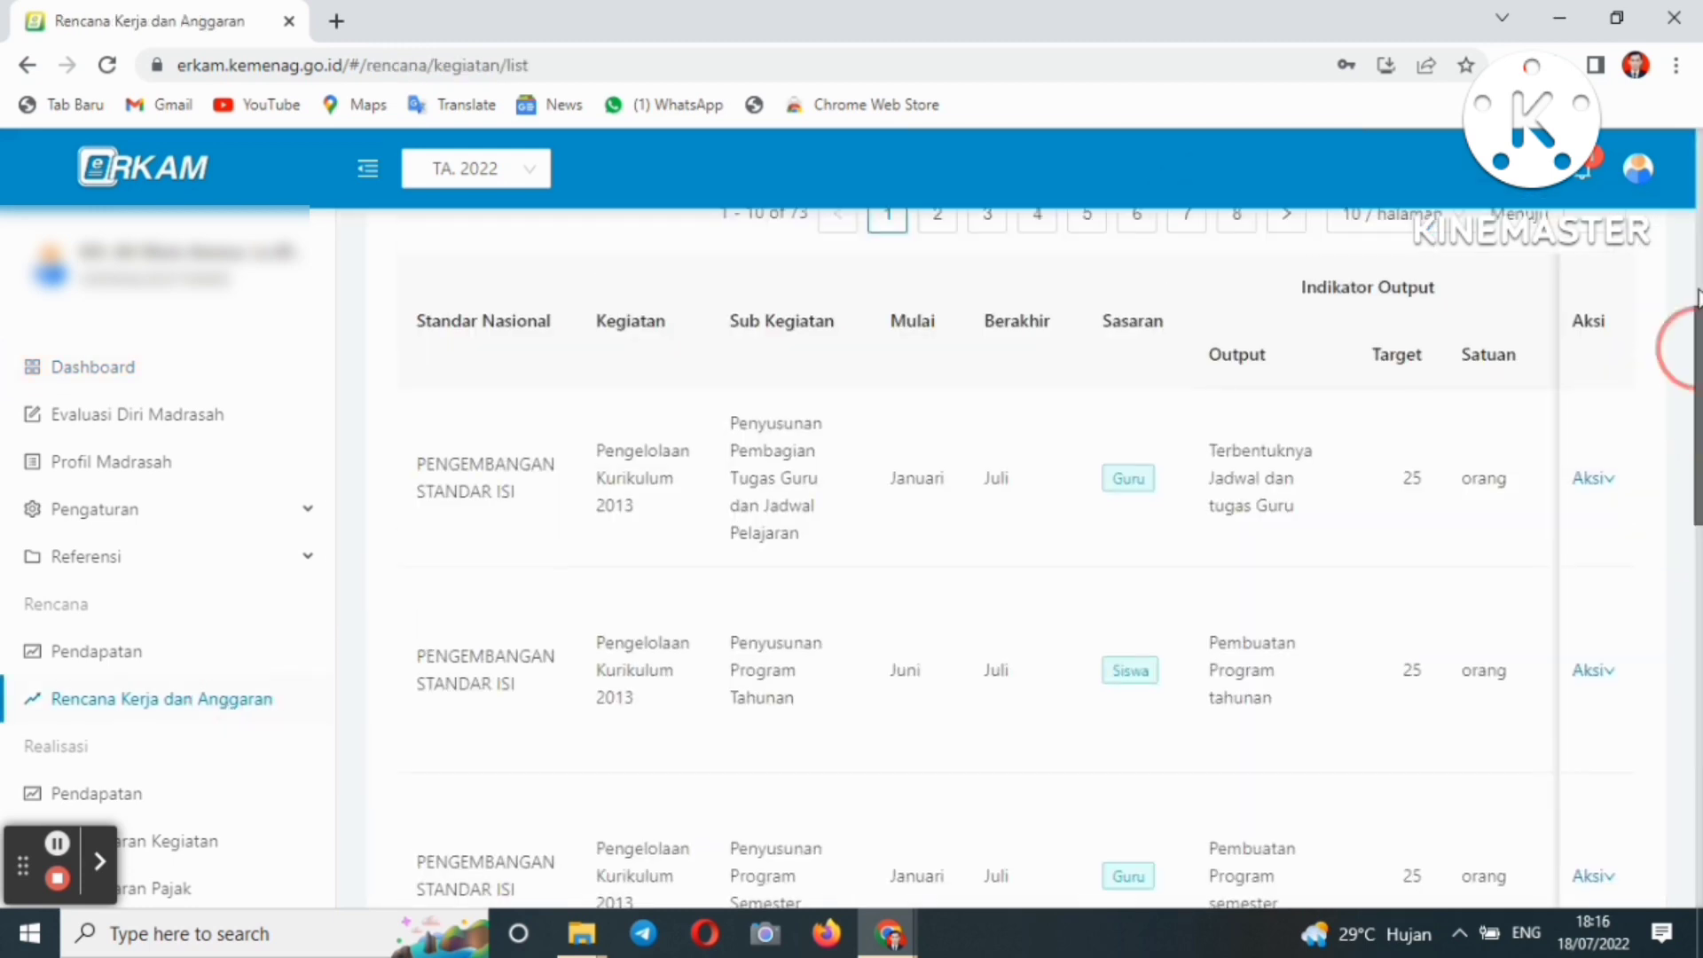
click(1237, 463)
scroll(1029, 559, down, 5)
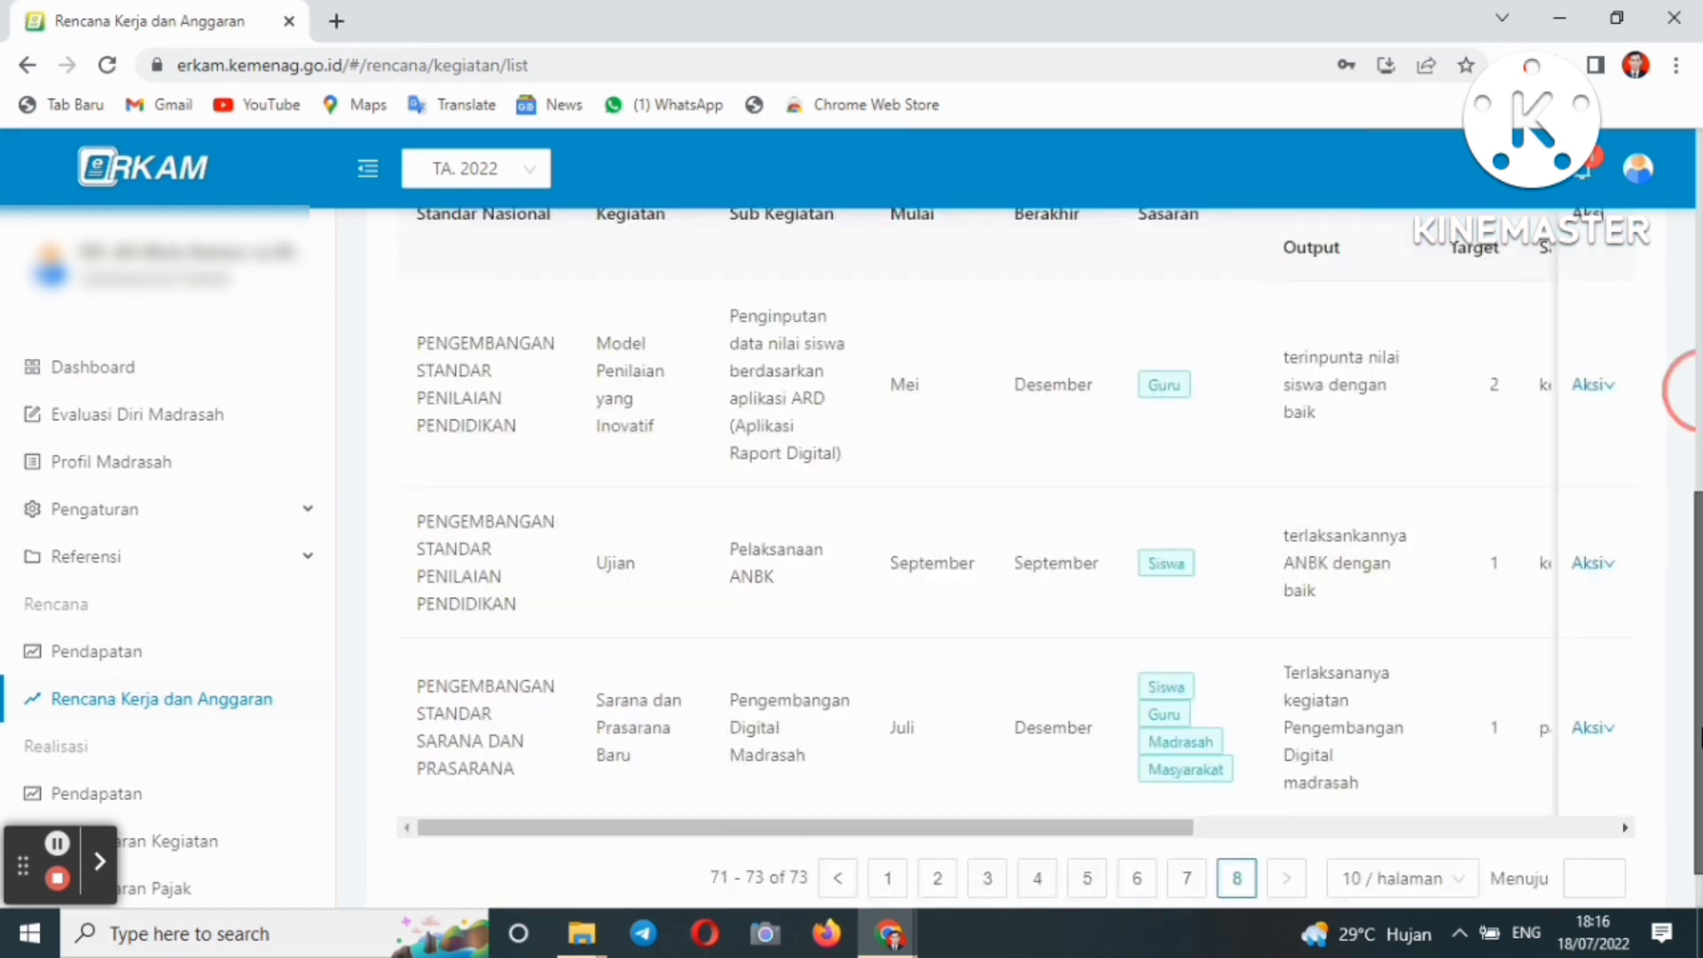
Open the Rincian of the Pengembangan Digital Madrasah activity and approve its Laptop Kantor entry.
click(1592, 676)
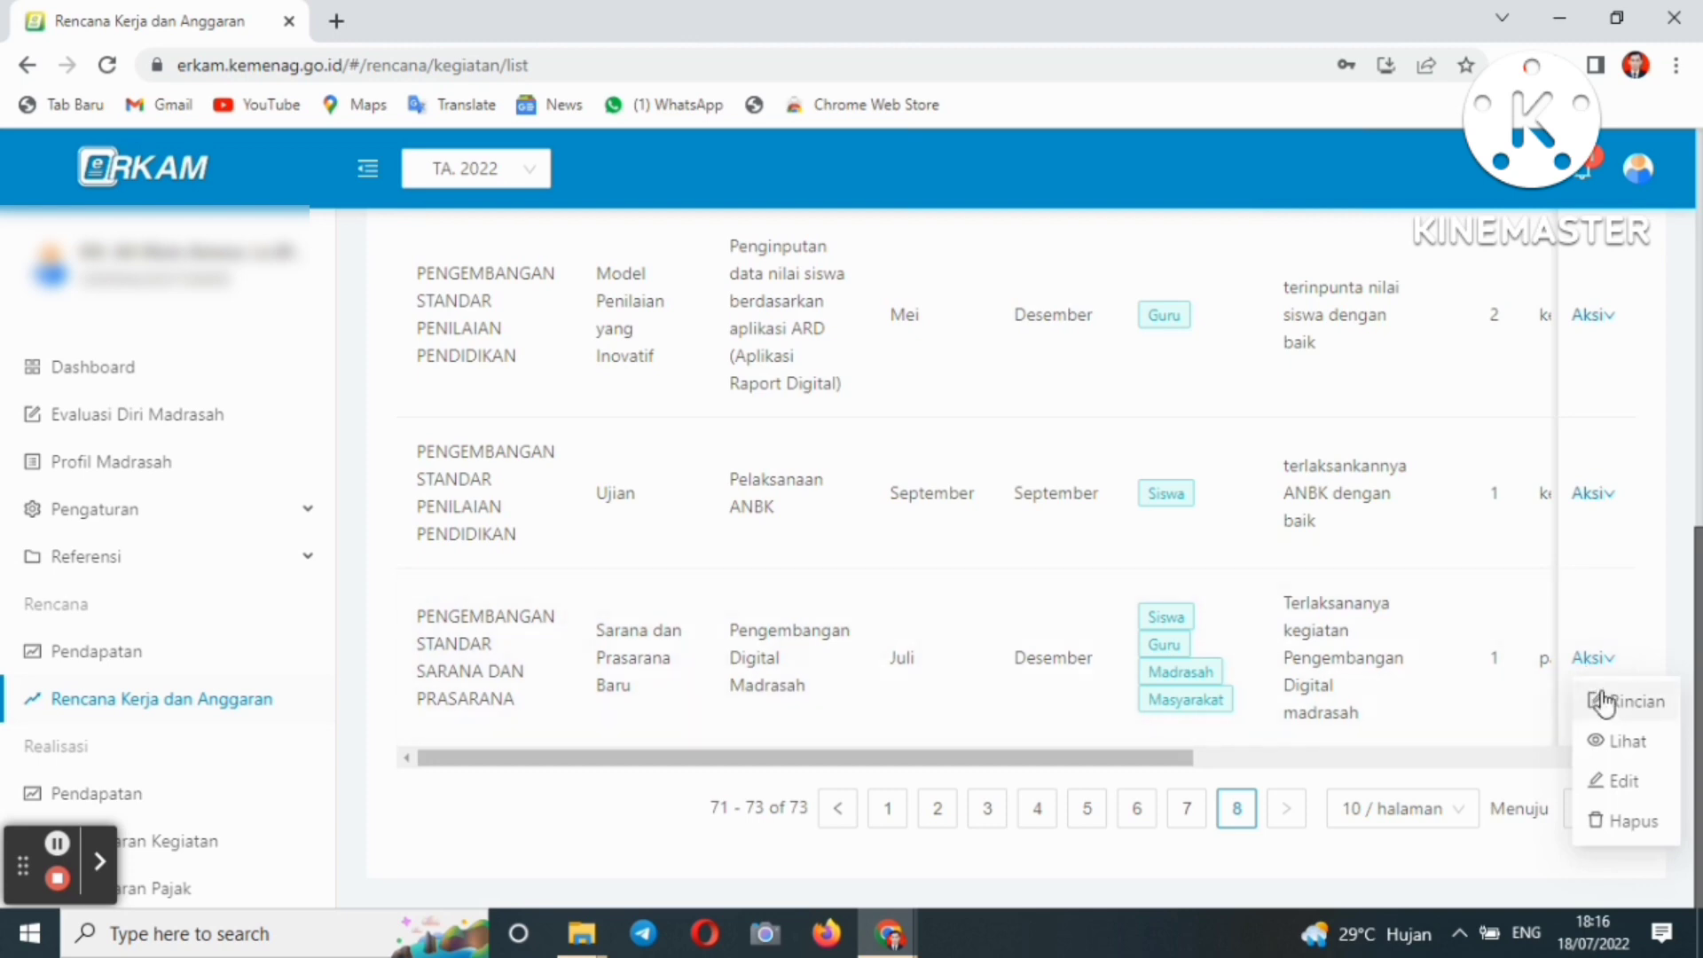
click(1597, 701)
scroll(1308, 735, down, 3)
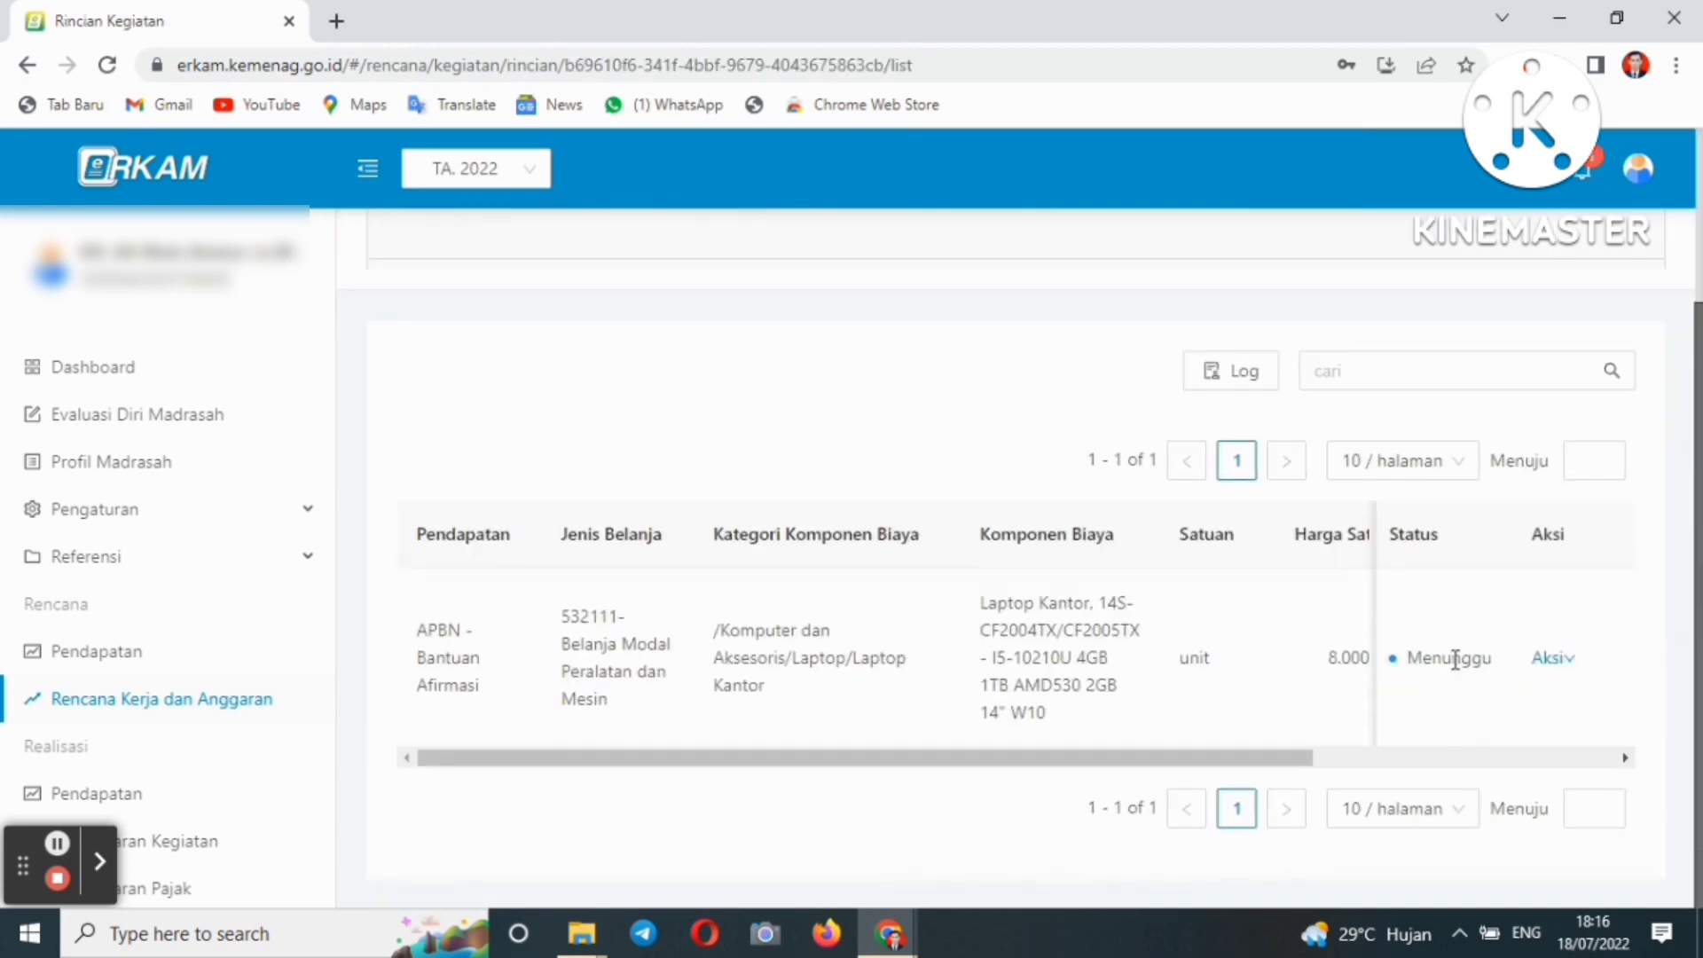
click(1552, 658)
click(1554, 700)
drag(1682, 365, 1688, 657)
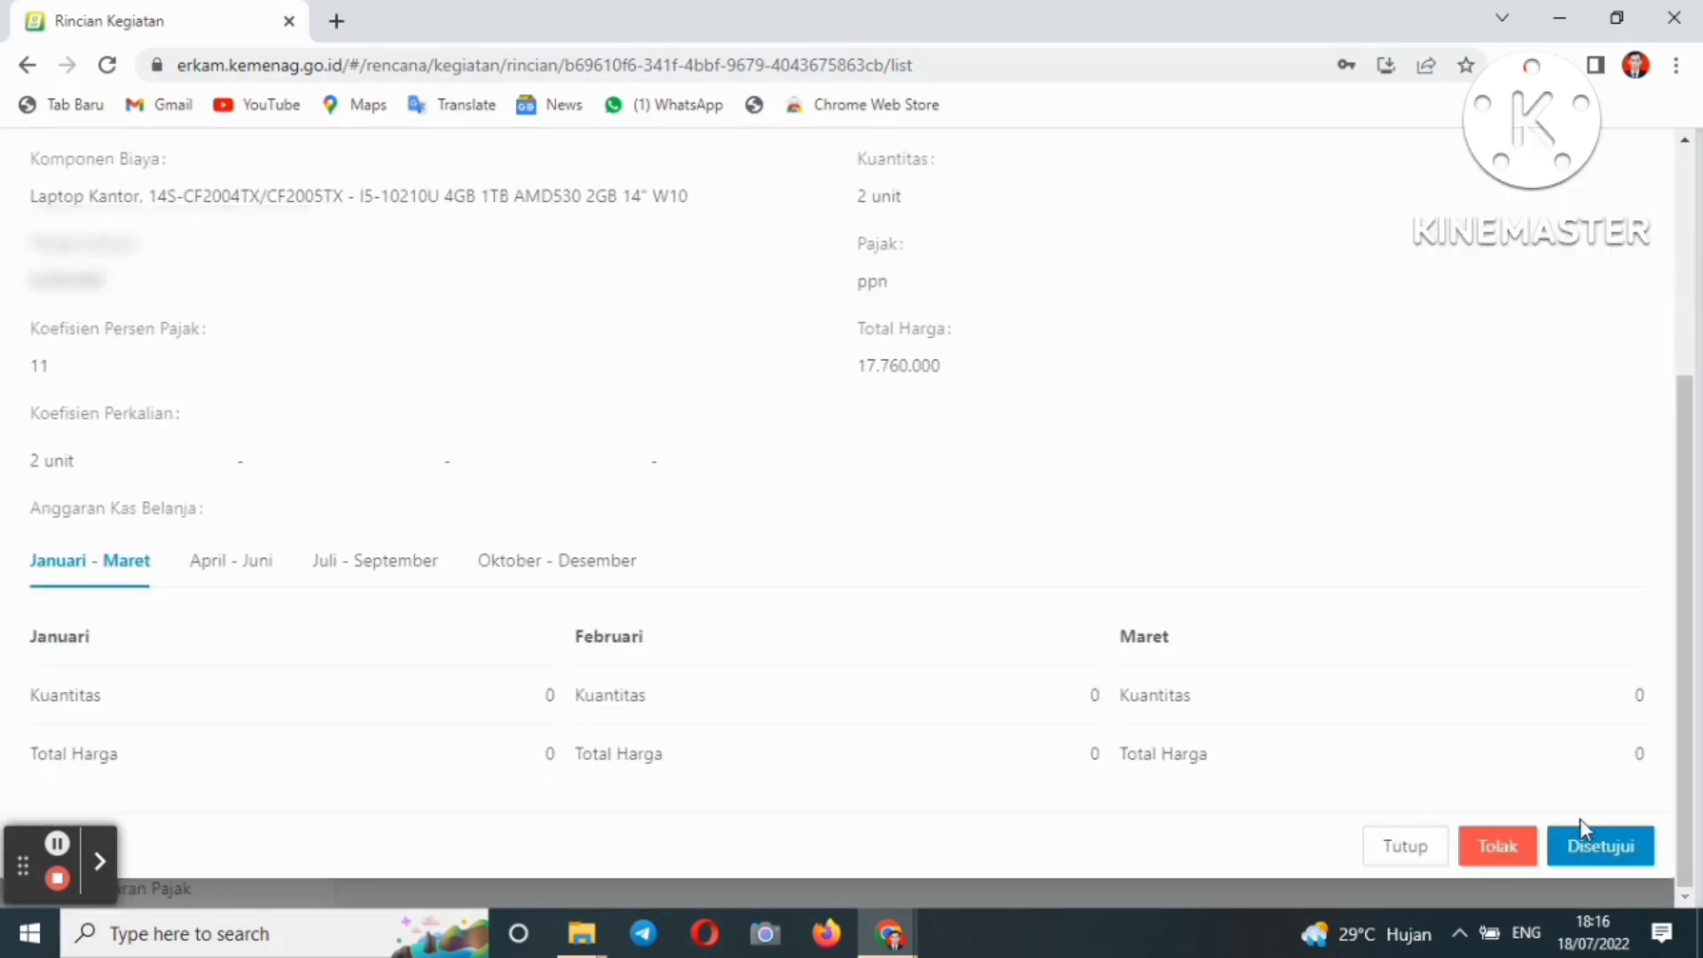
click(1583, 848)
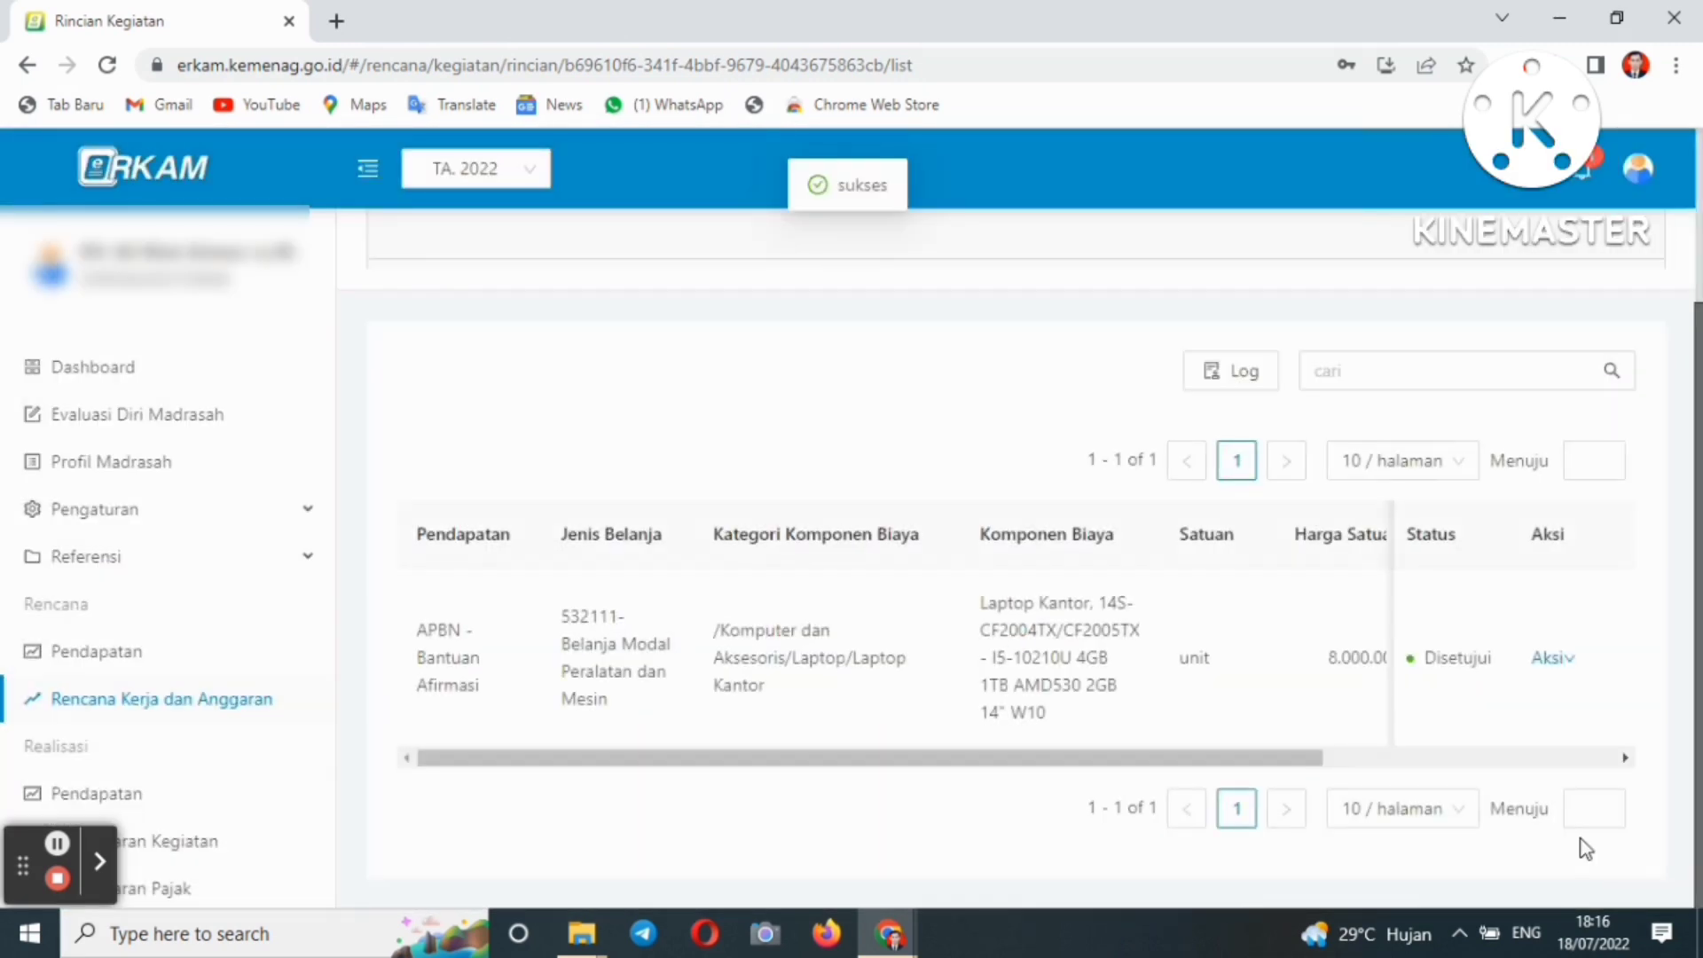
Review the Sub Kegiatan options for APBN - Bantuan Afirmasi in a new Rencana Kegiatan form, closing it without saving.
scroll(1676, 657, up, 3)
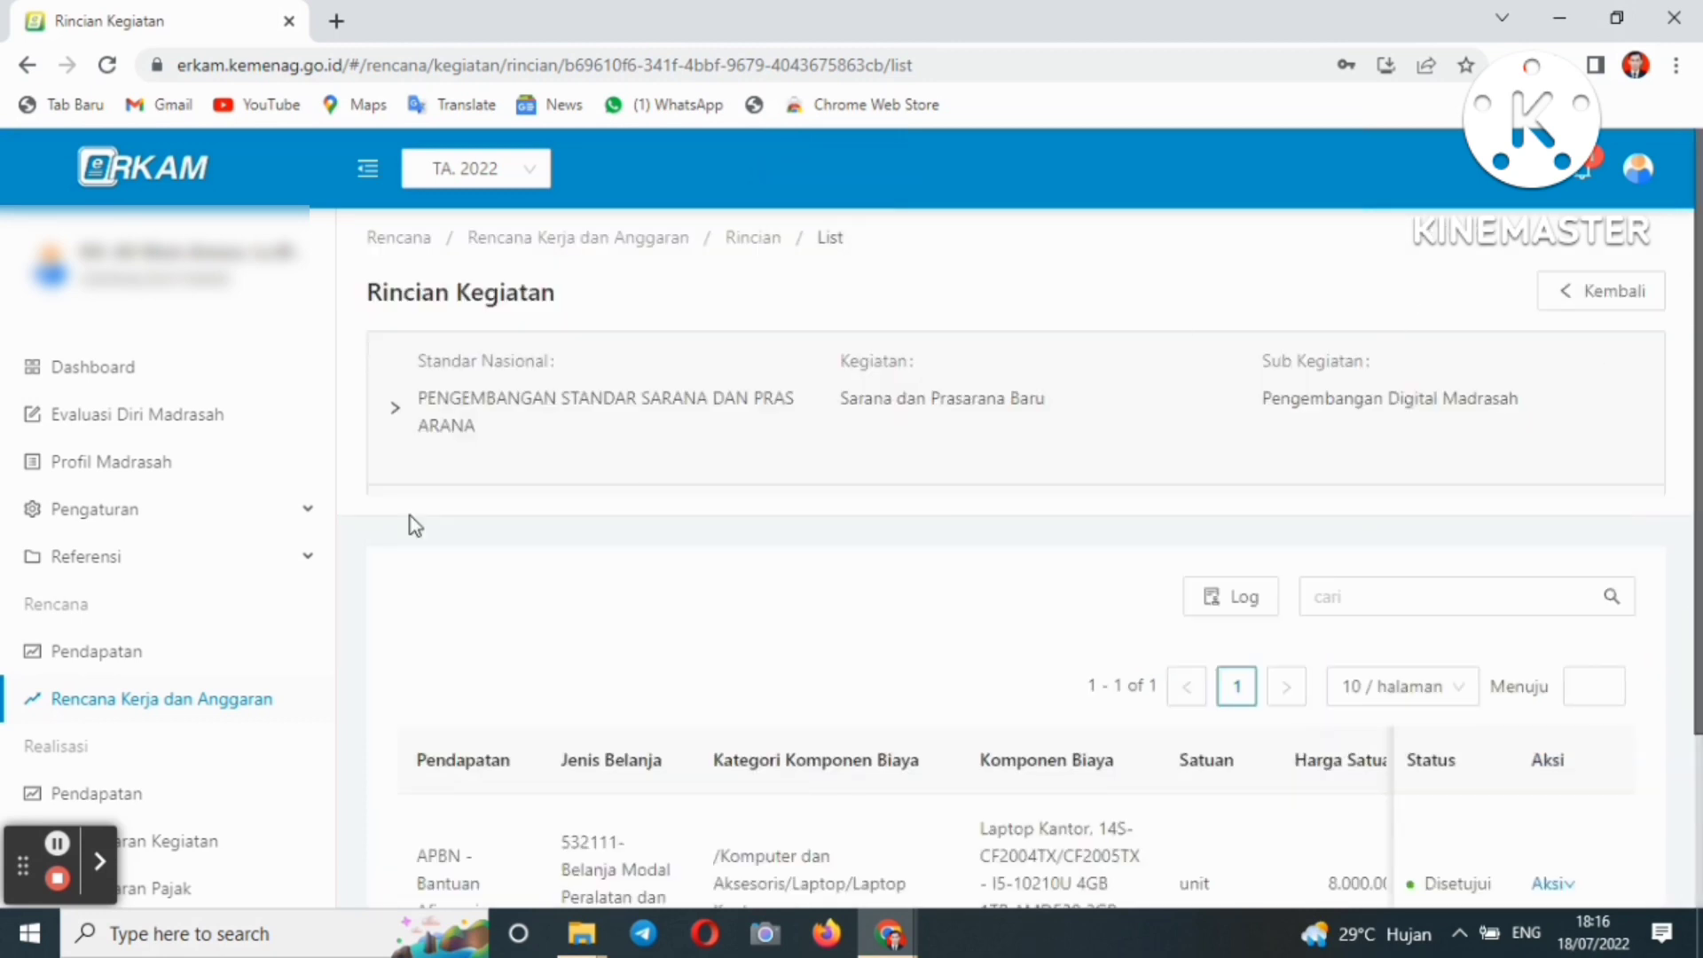
click(232, 701)
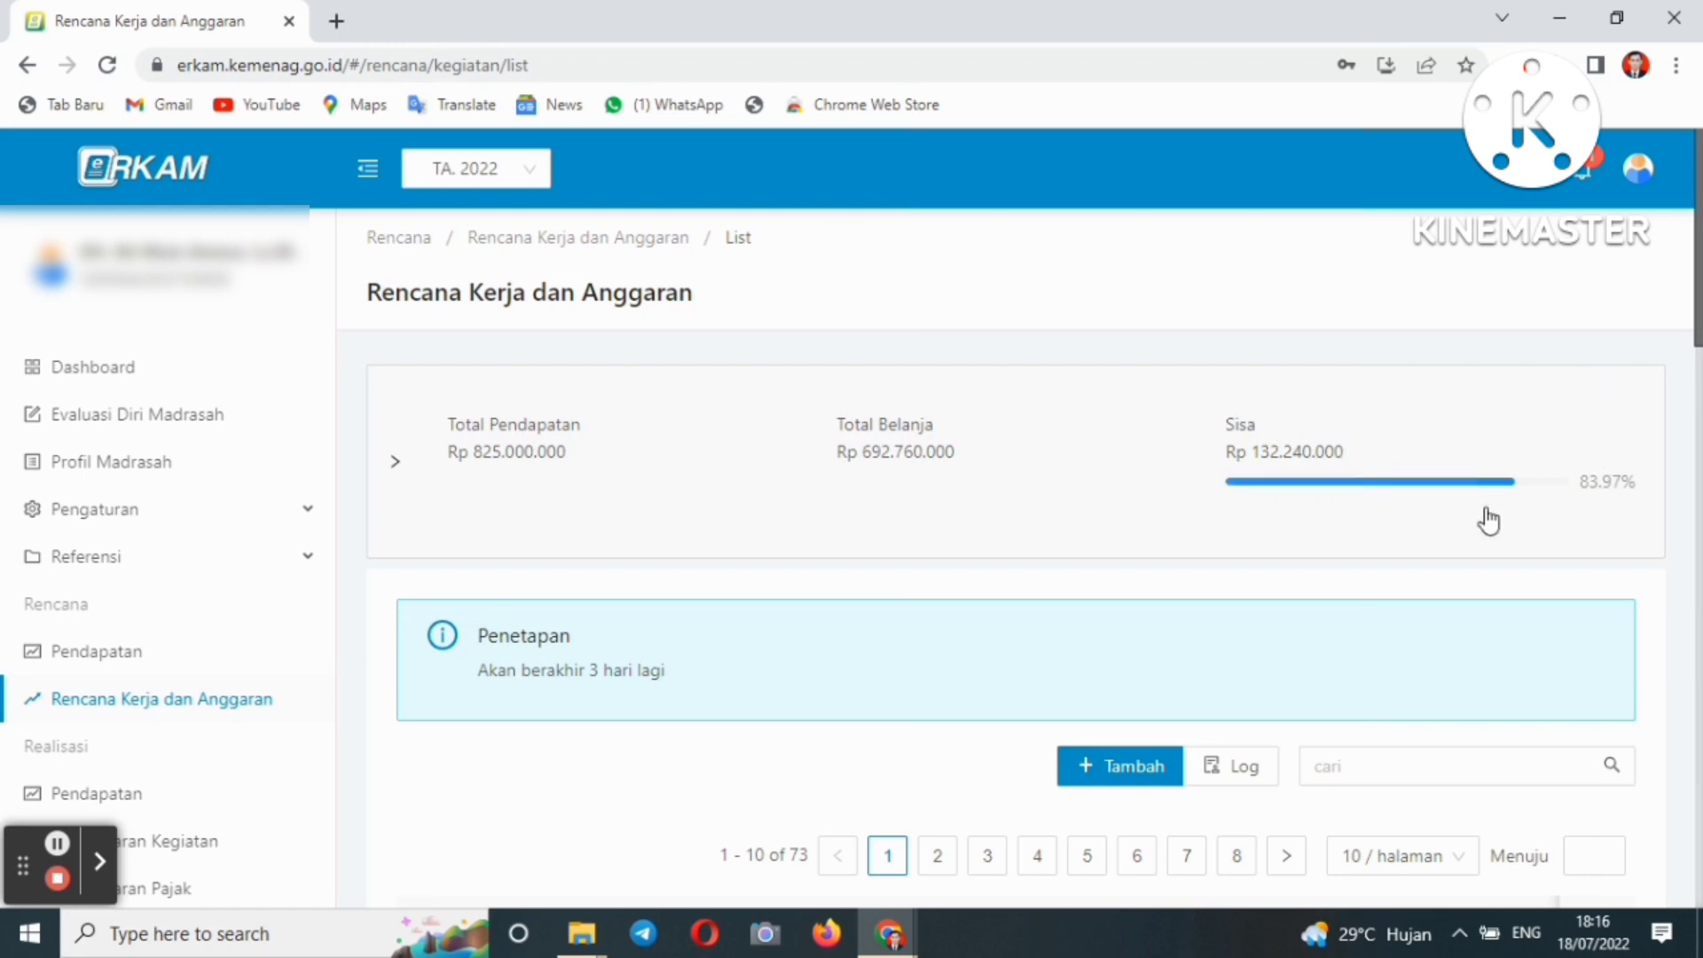
click(1083, 766)
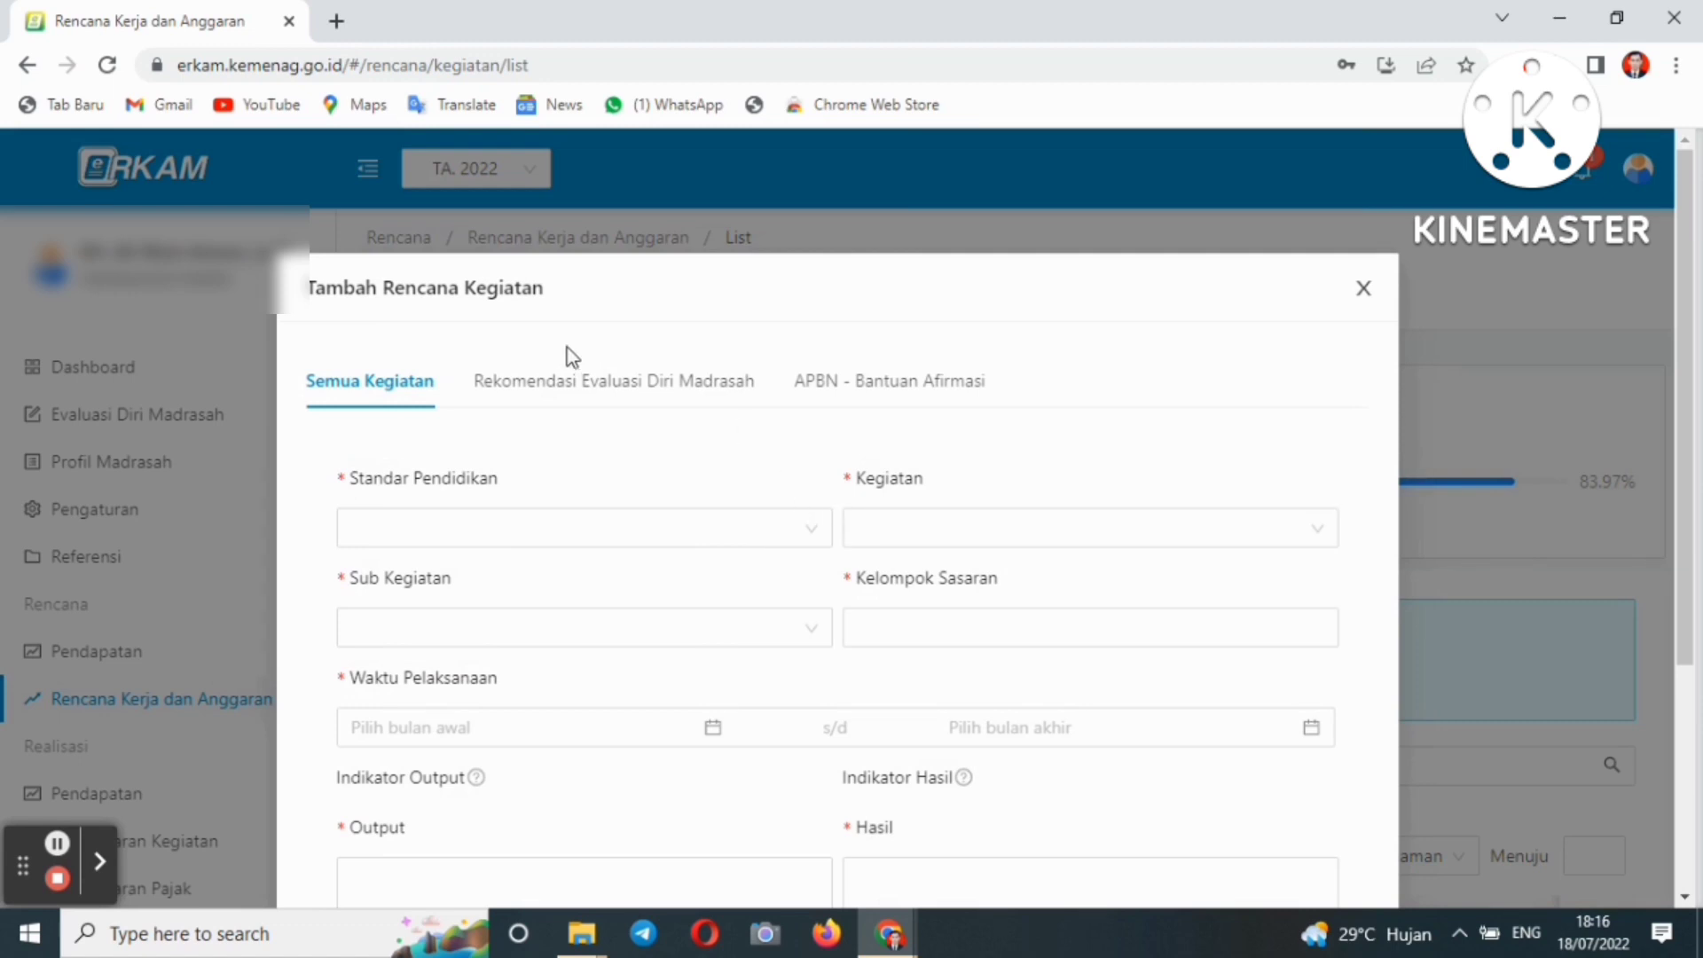
click(847, 383)
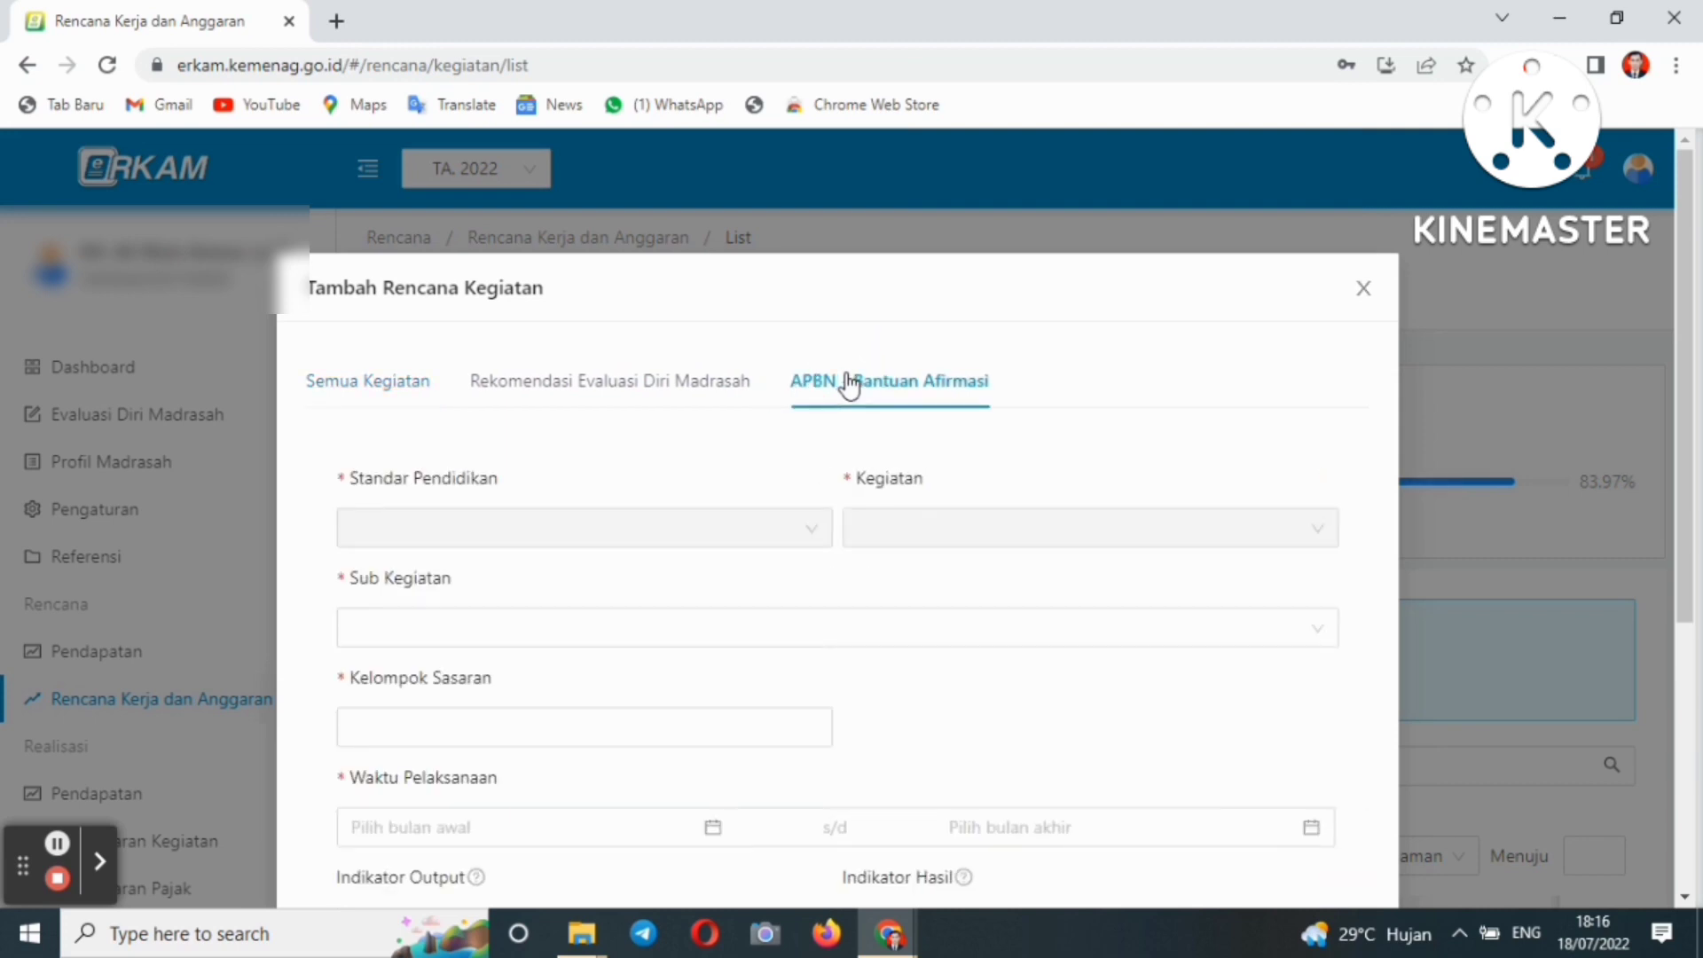
click(809, 640)
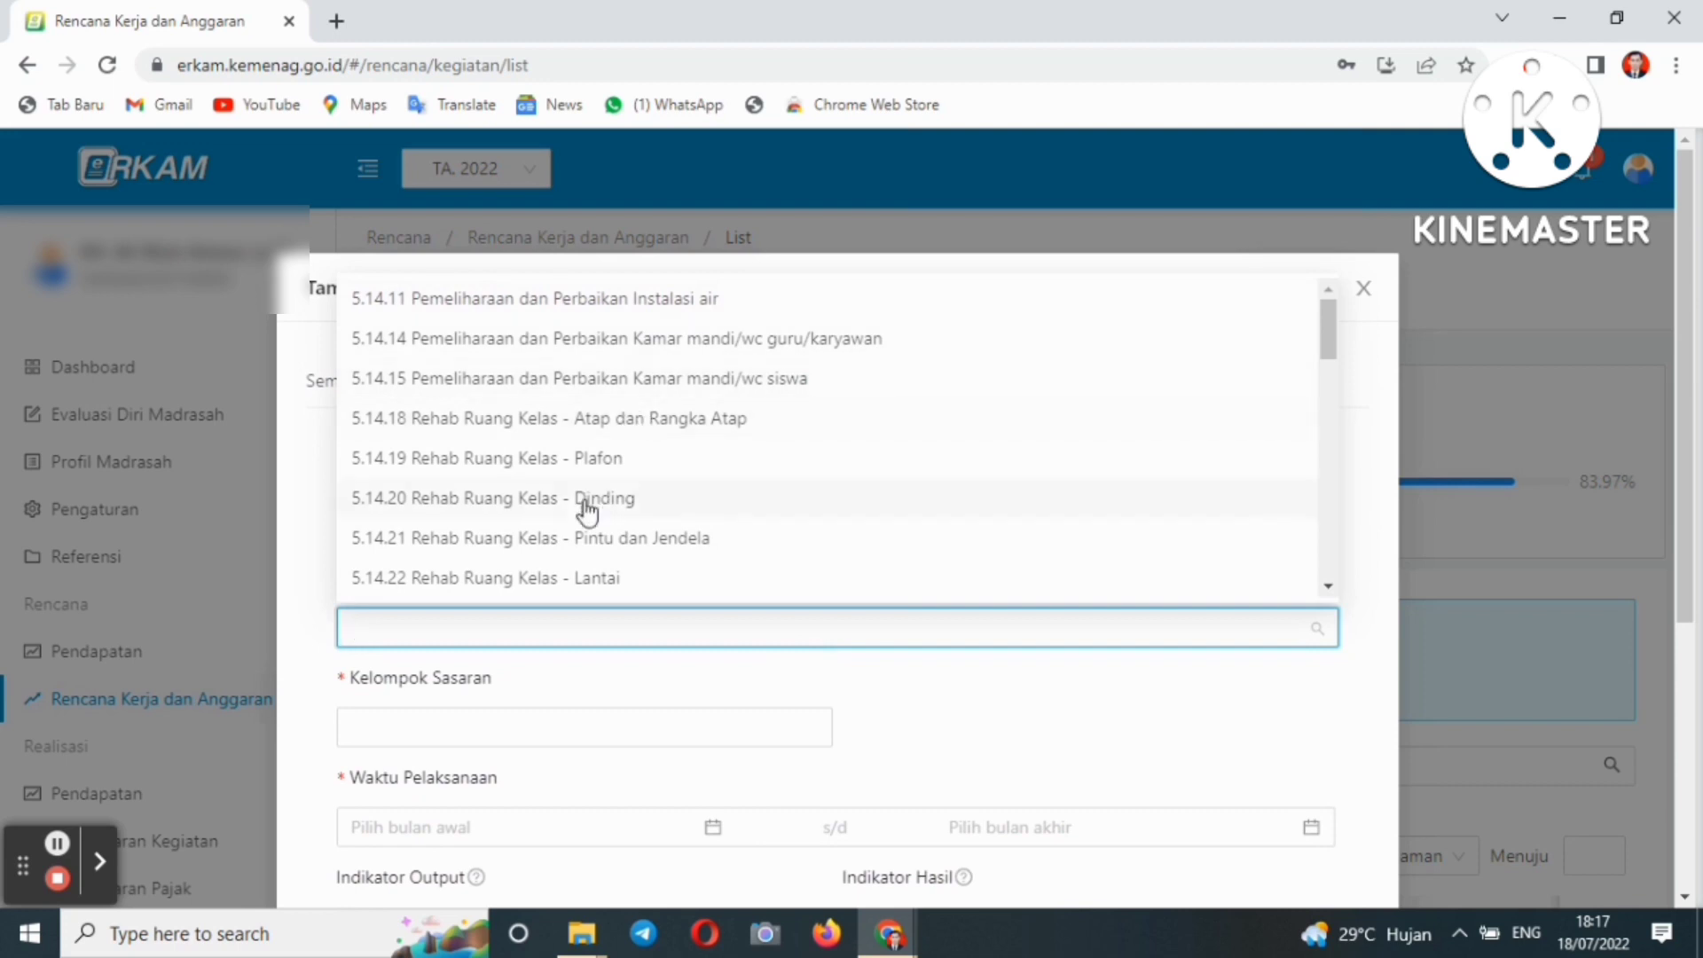
click(1366, 306)
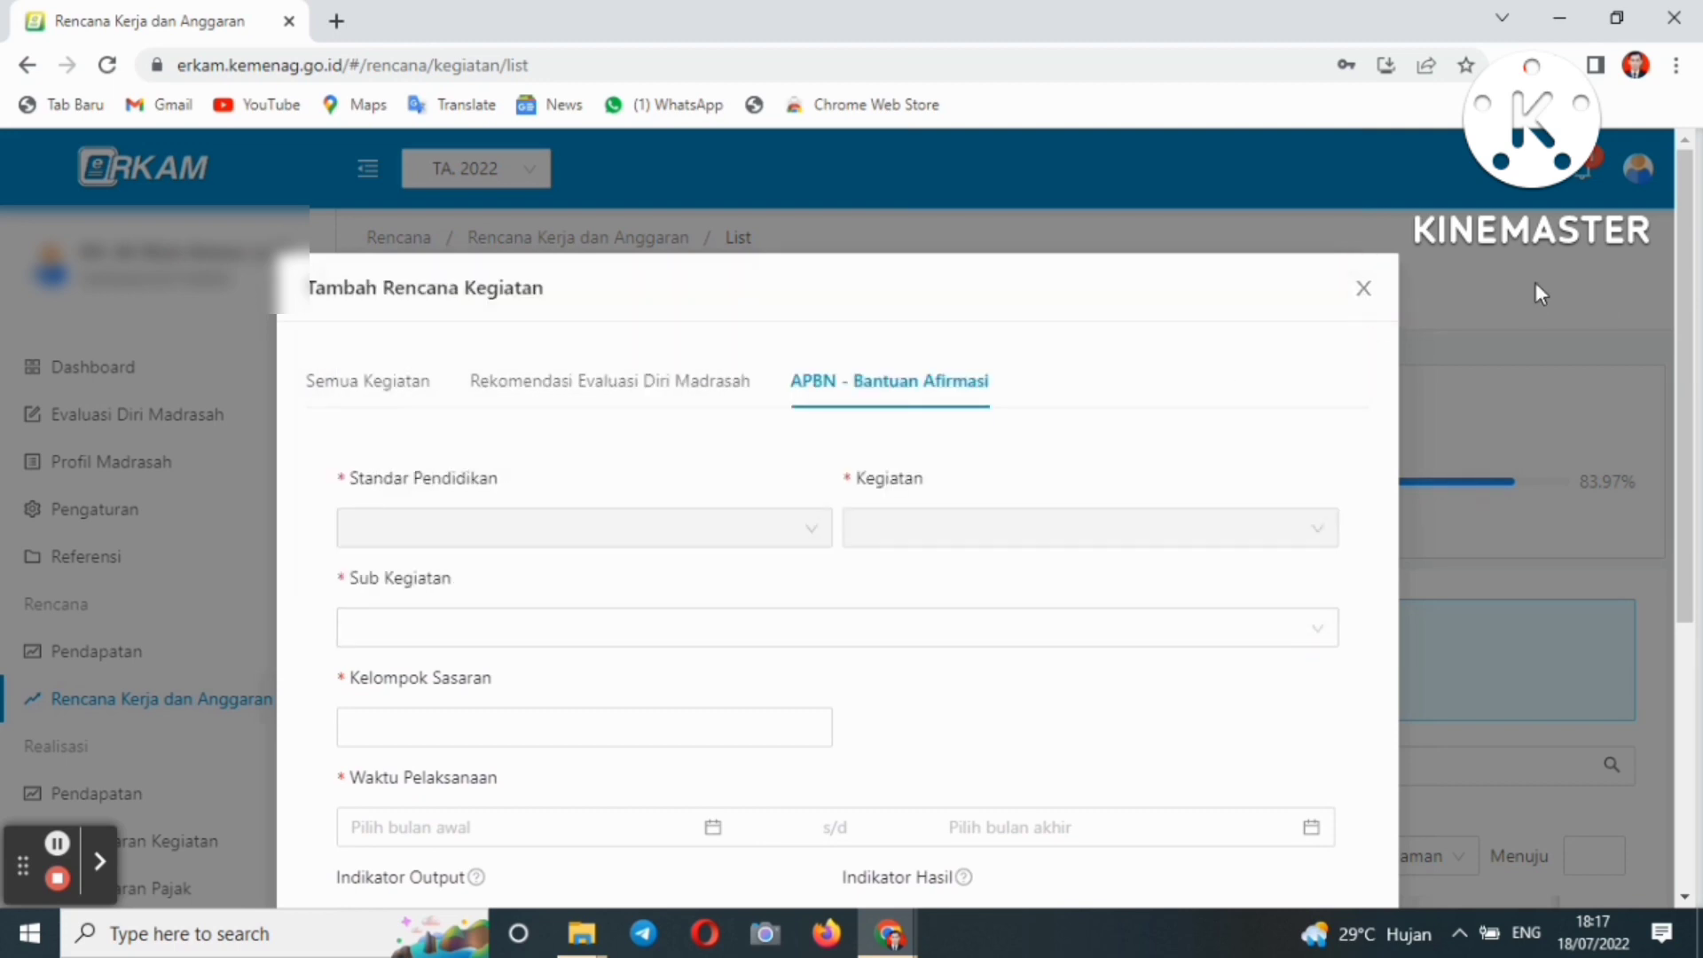
click(1363, 289)
mouse_move(1697, 288)
mouse_down()
mouse_move(1685, 479)
mouse_move(1689, 282)
mouse_up()
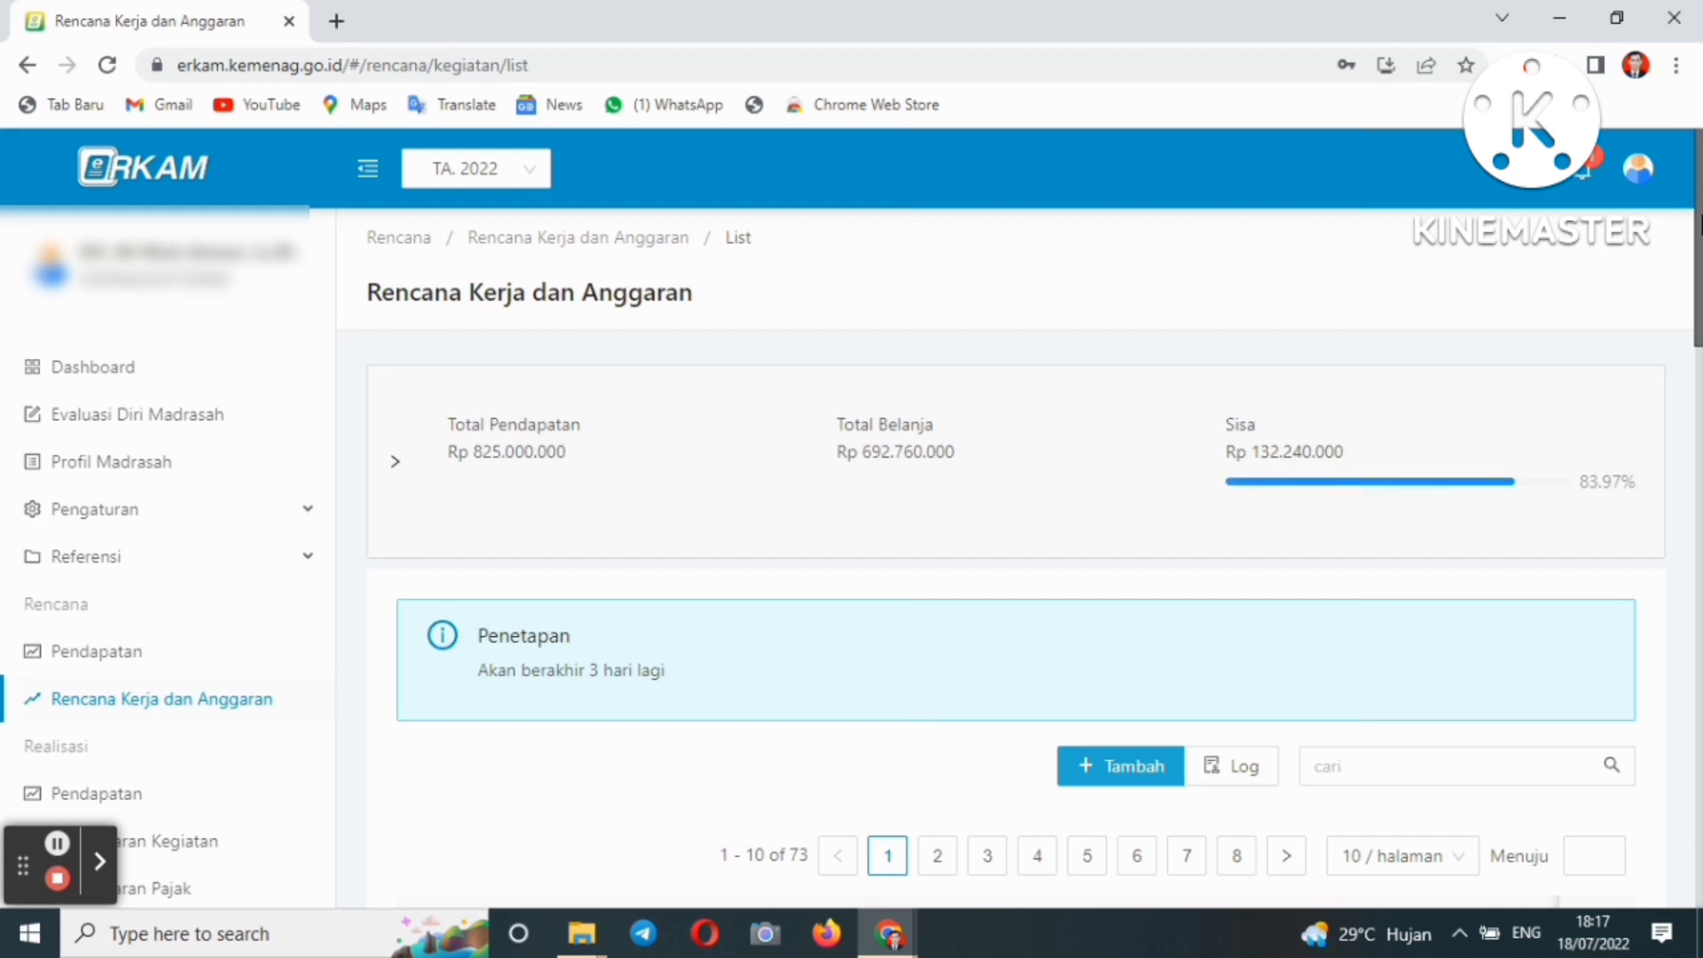
scroll(1676, 298, down, 1)
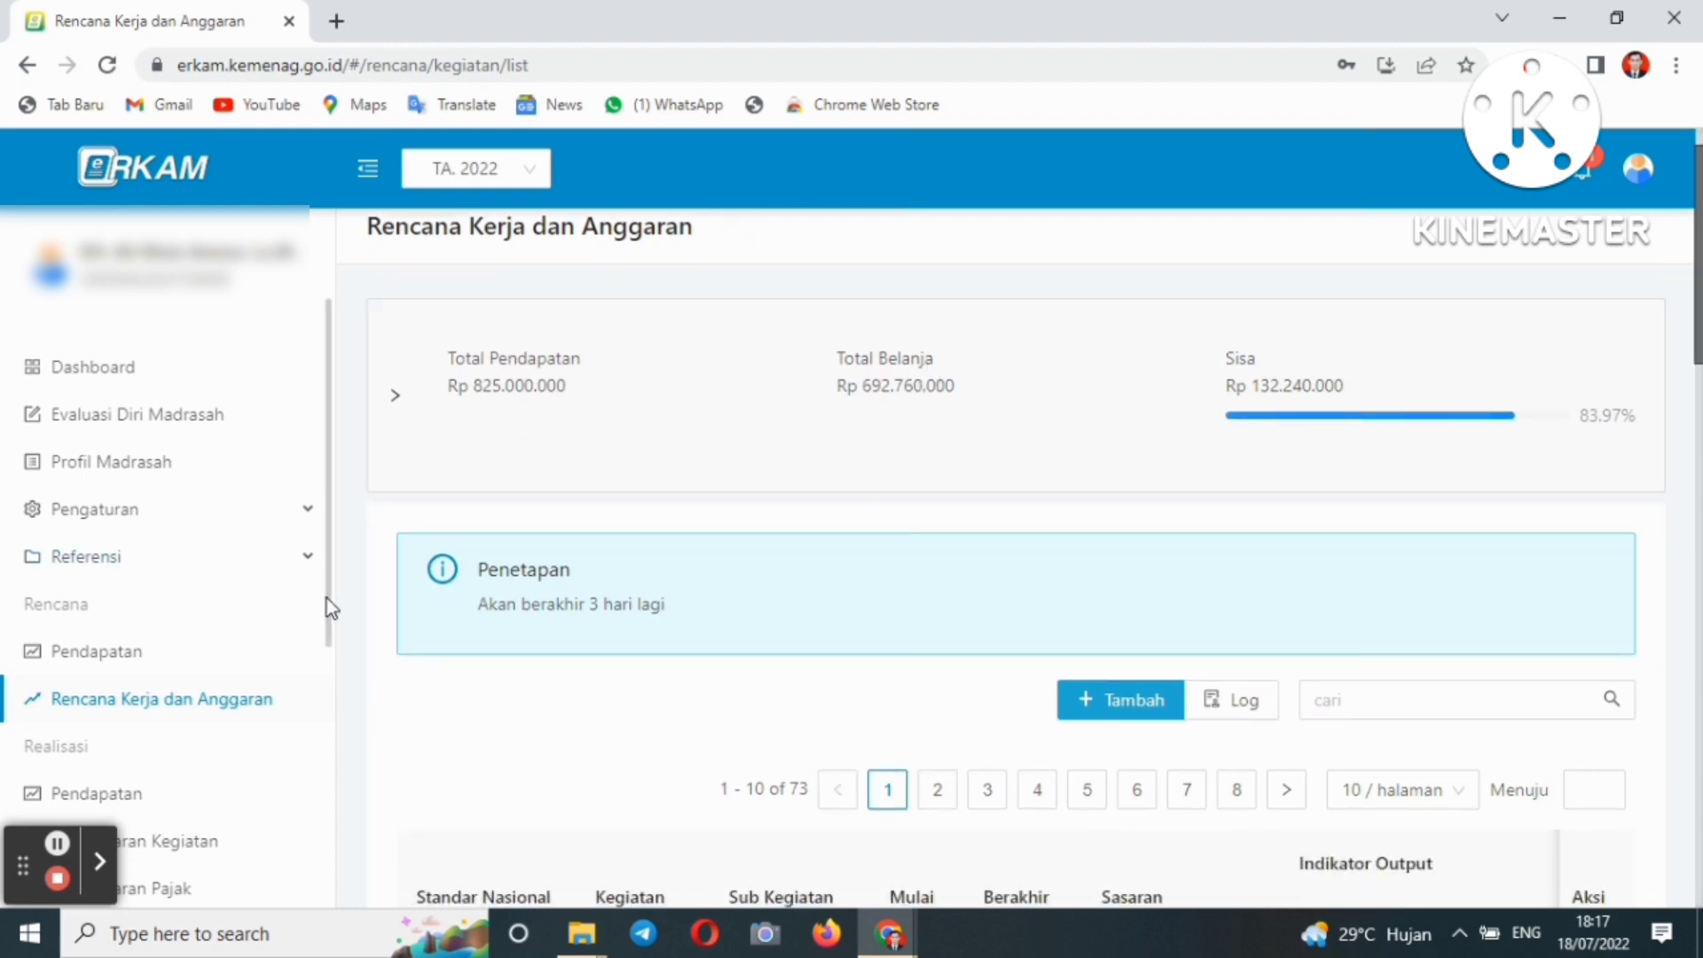
click(326, 624)
click(326, 667)
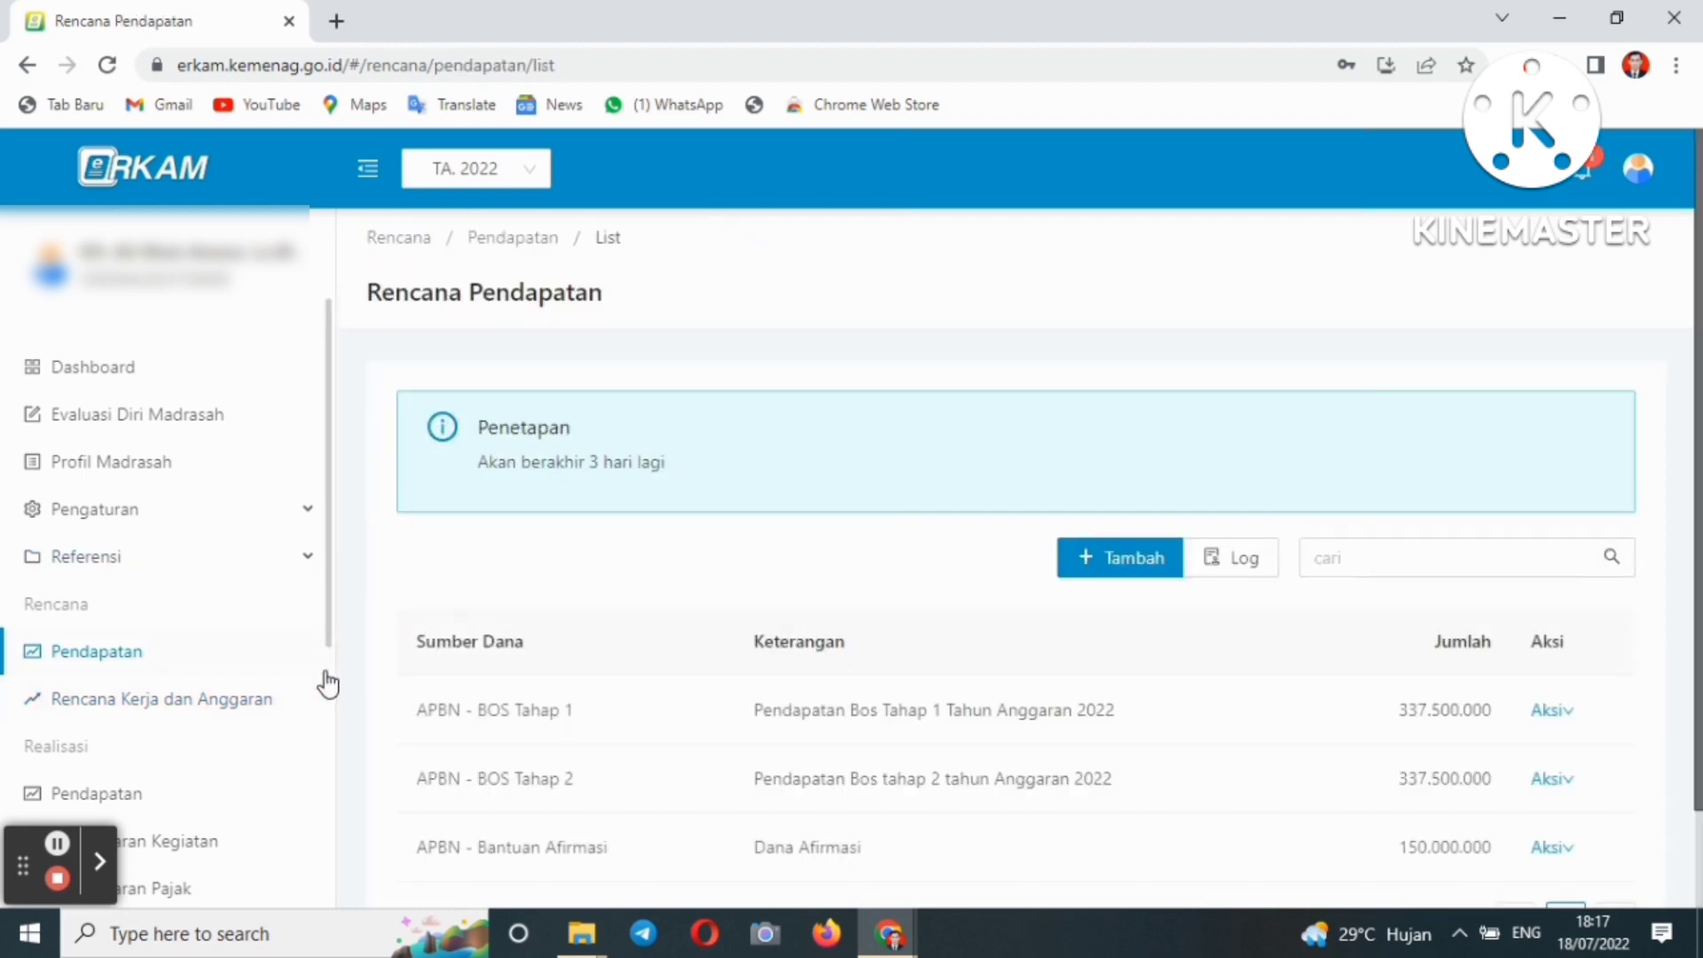
click(328, 701)
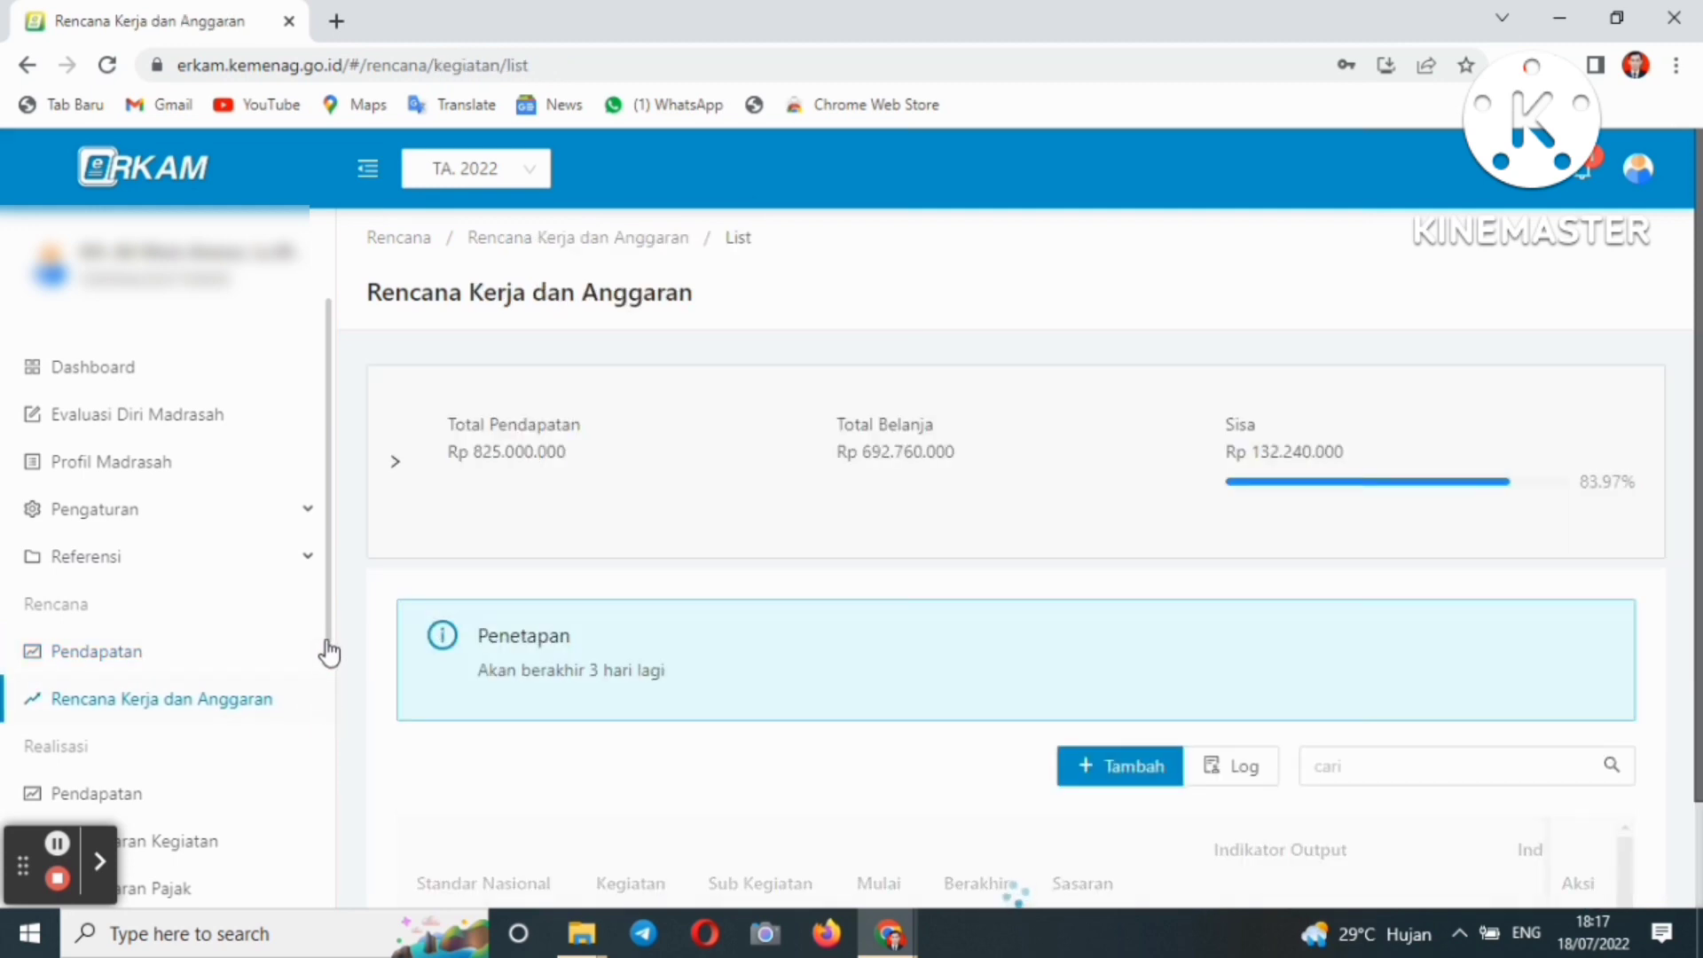
Open the RKAM report for Afirmasi in the Laporan section.
drag(334, 677, 316, 876)
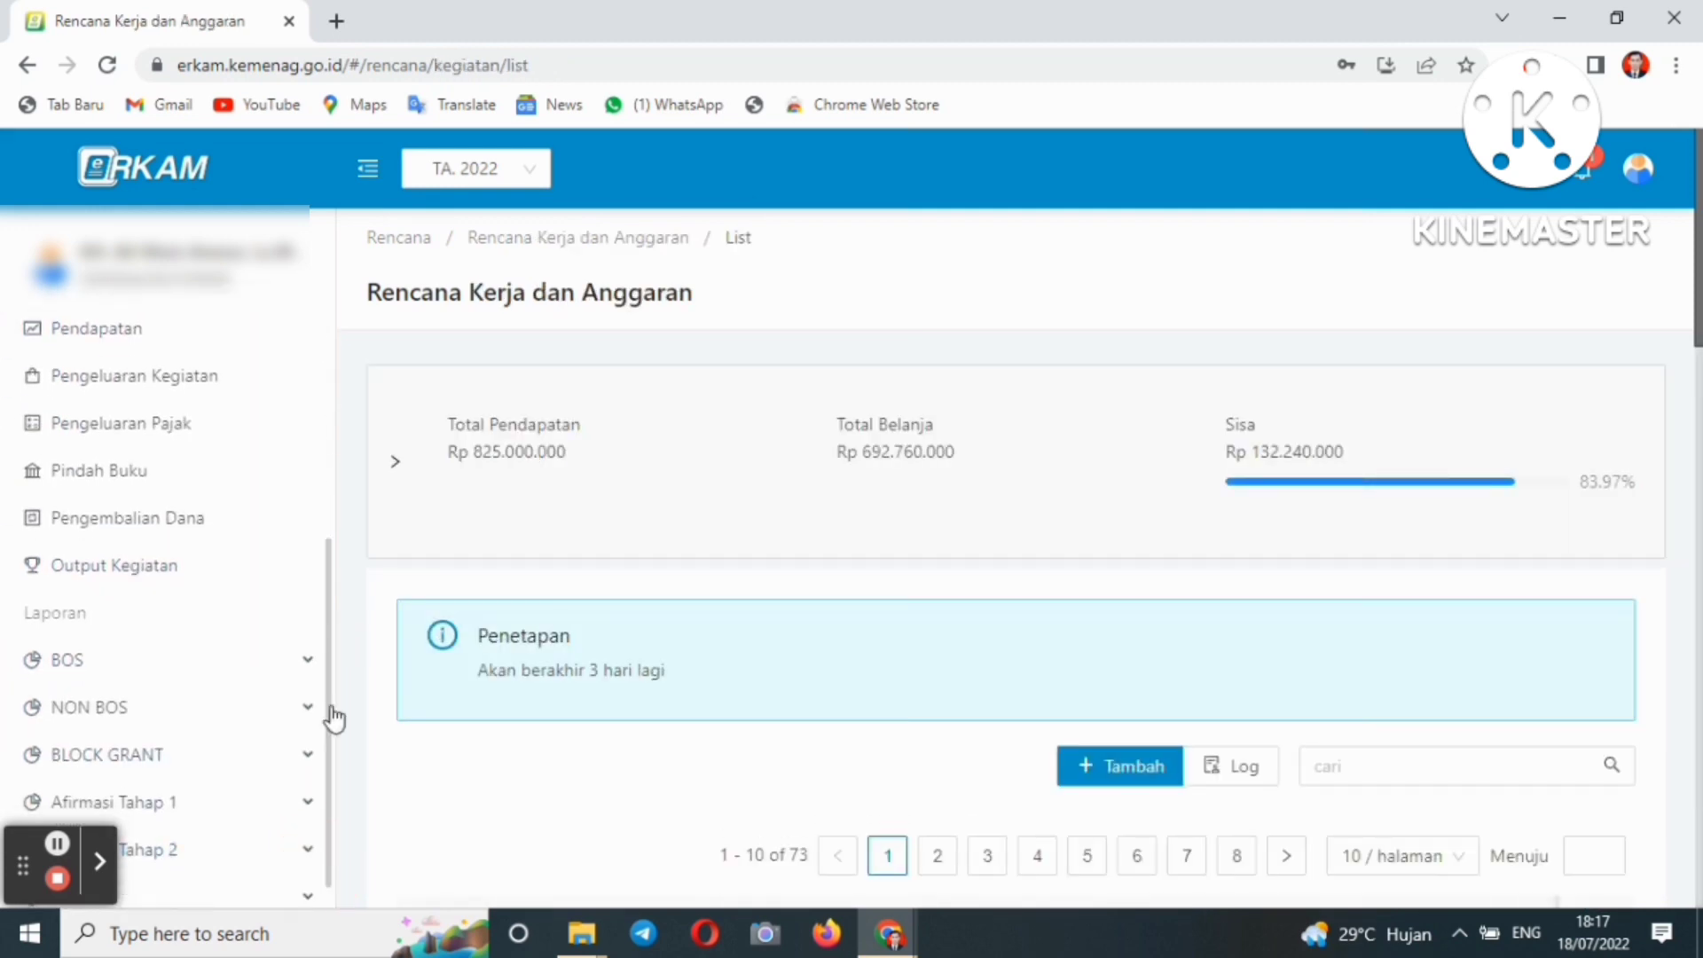
drag(328, 677, 326, 787)
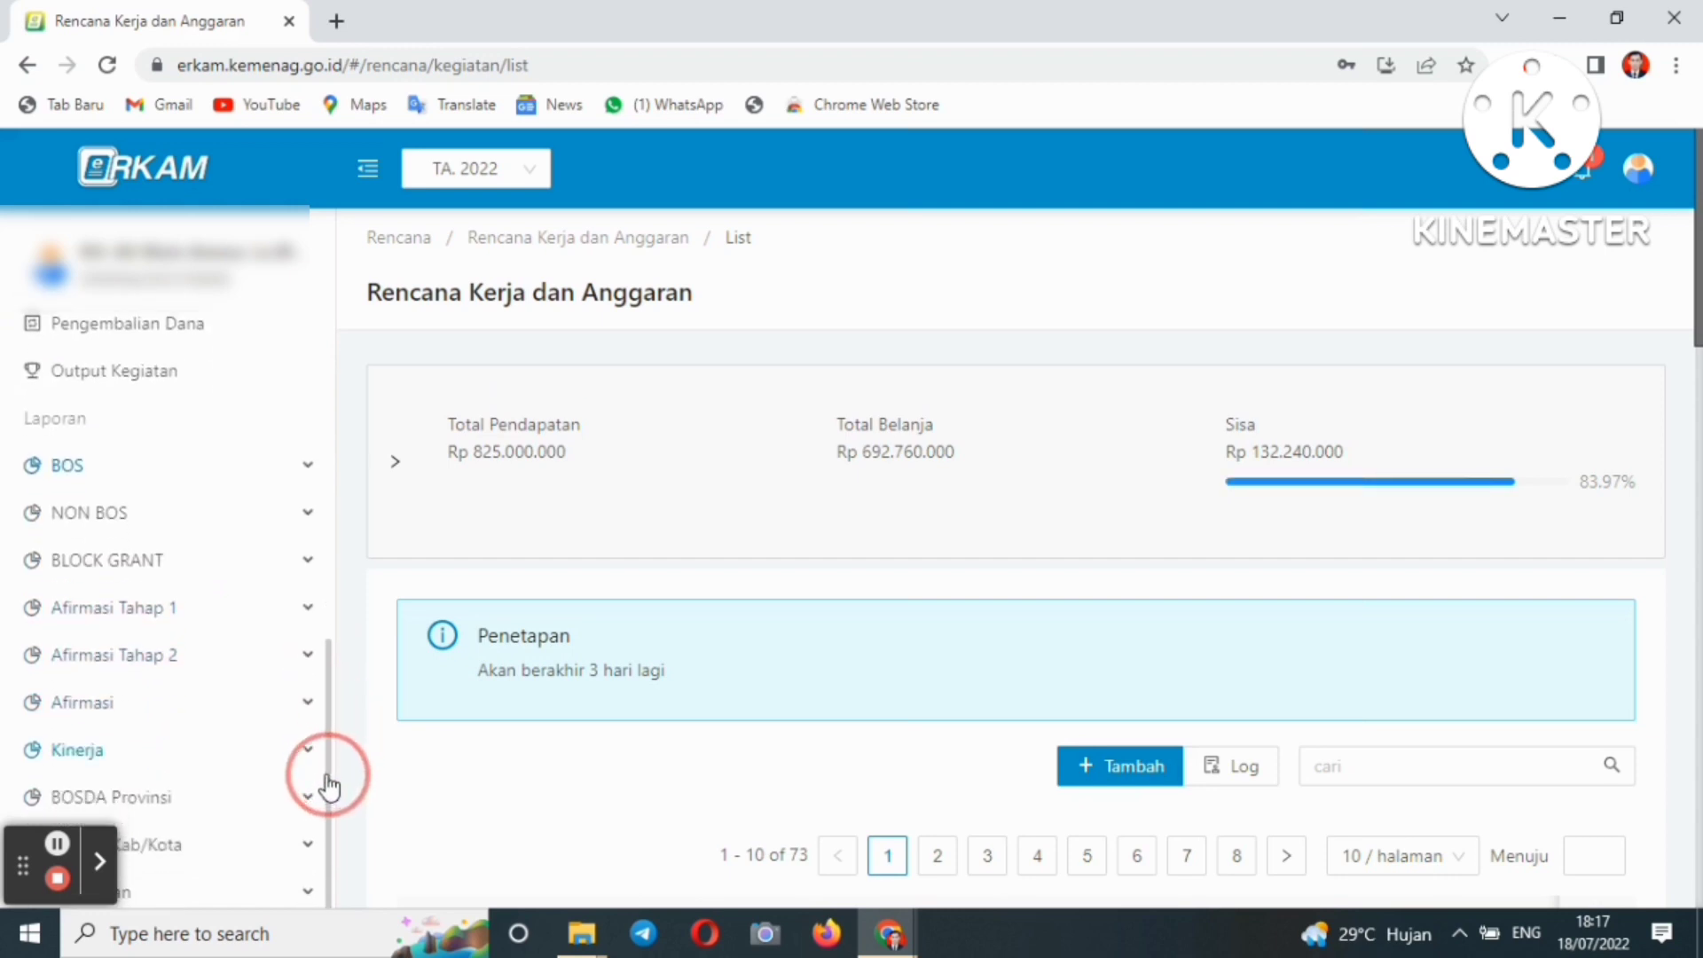
click(79, 721)
click(84, 755)
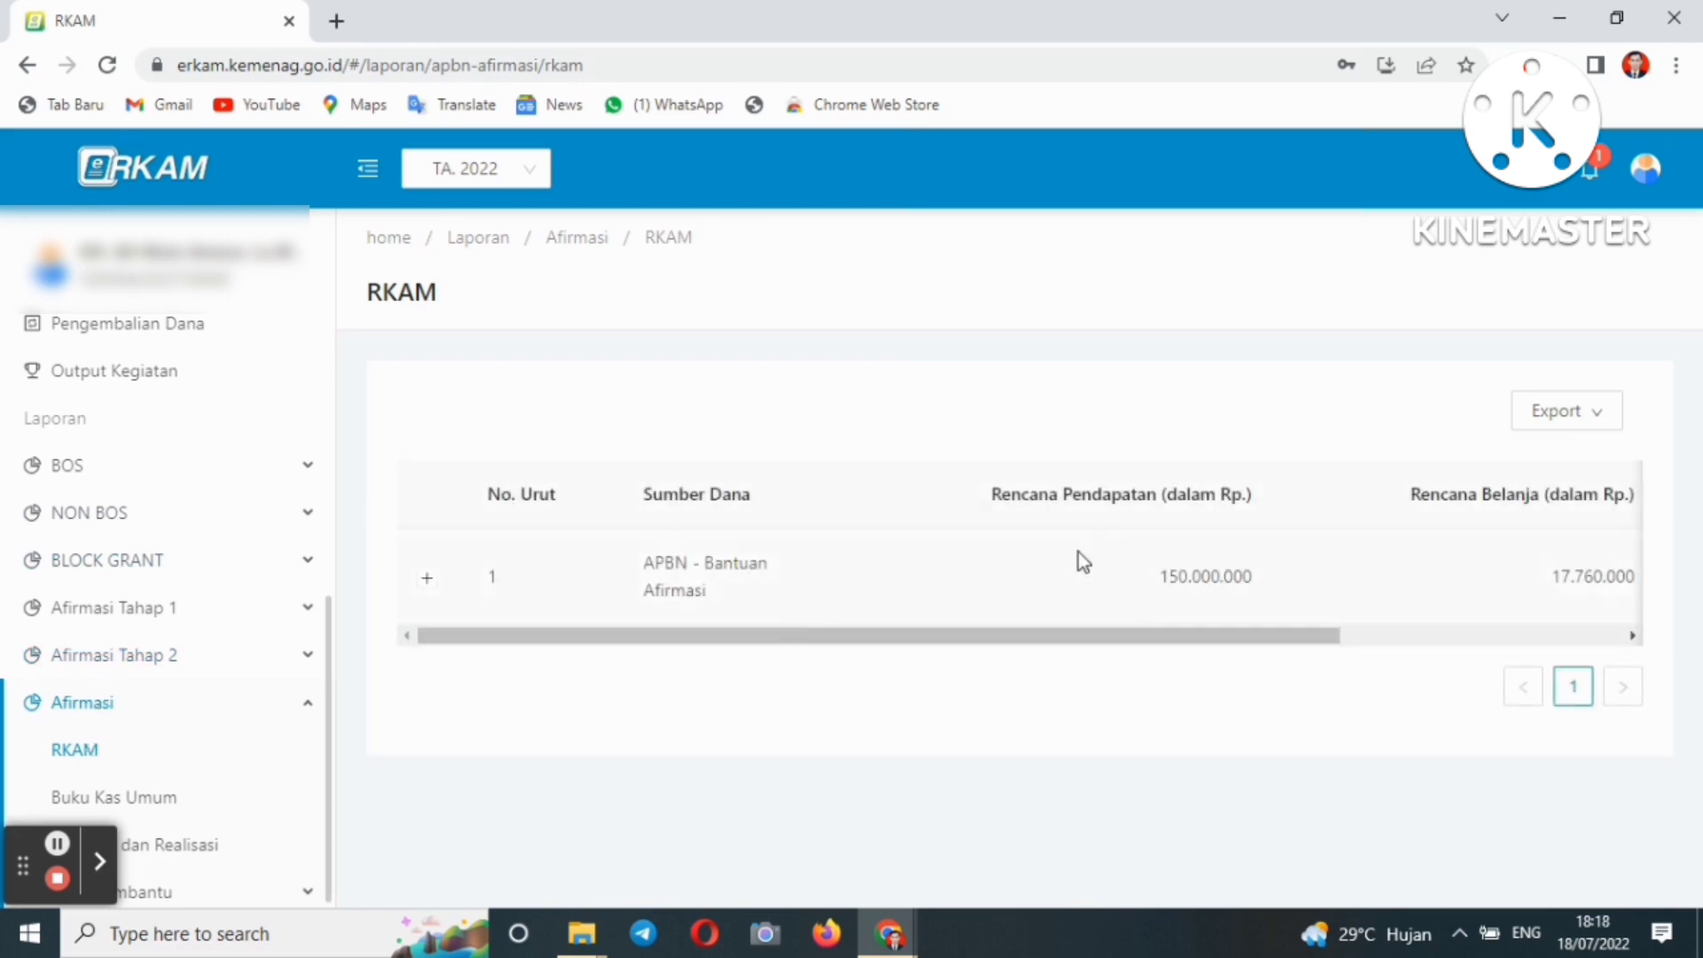
Export the Afirmasi RKAM report as PDF, look over the generated document, and close it.
drag(1258, 643, 1313, 635)
click(1558, 406)
click(1542, 461)
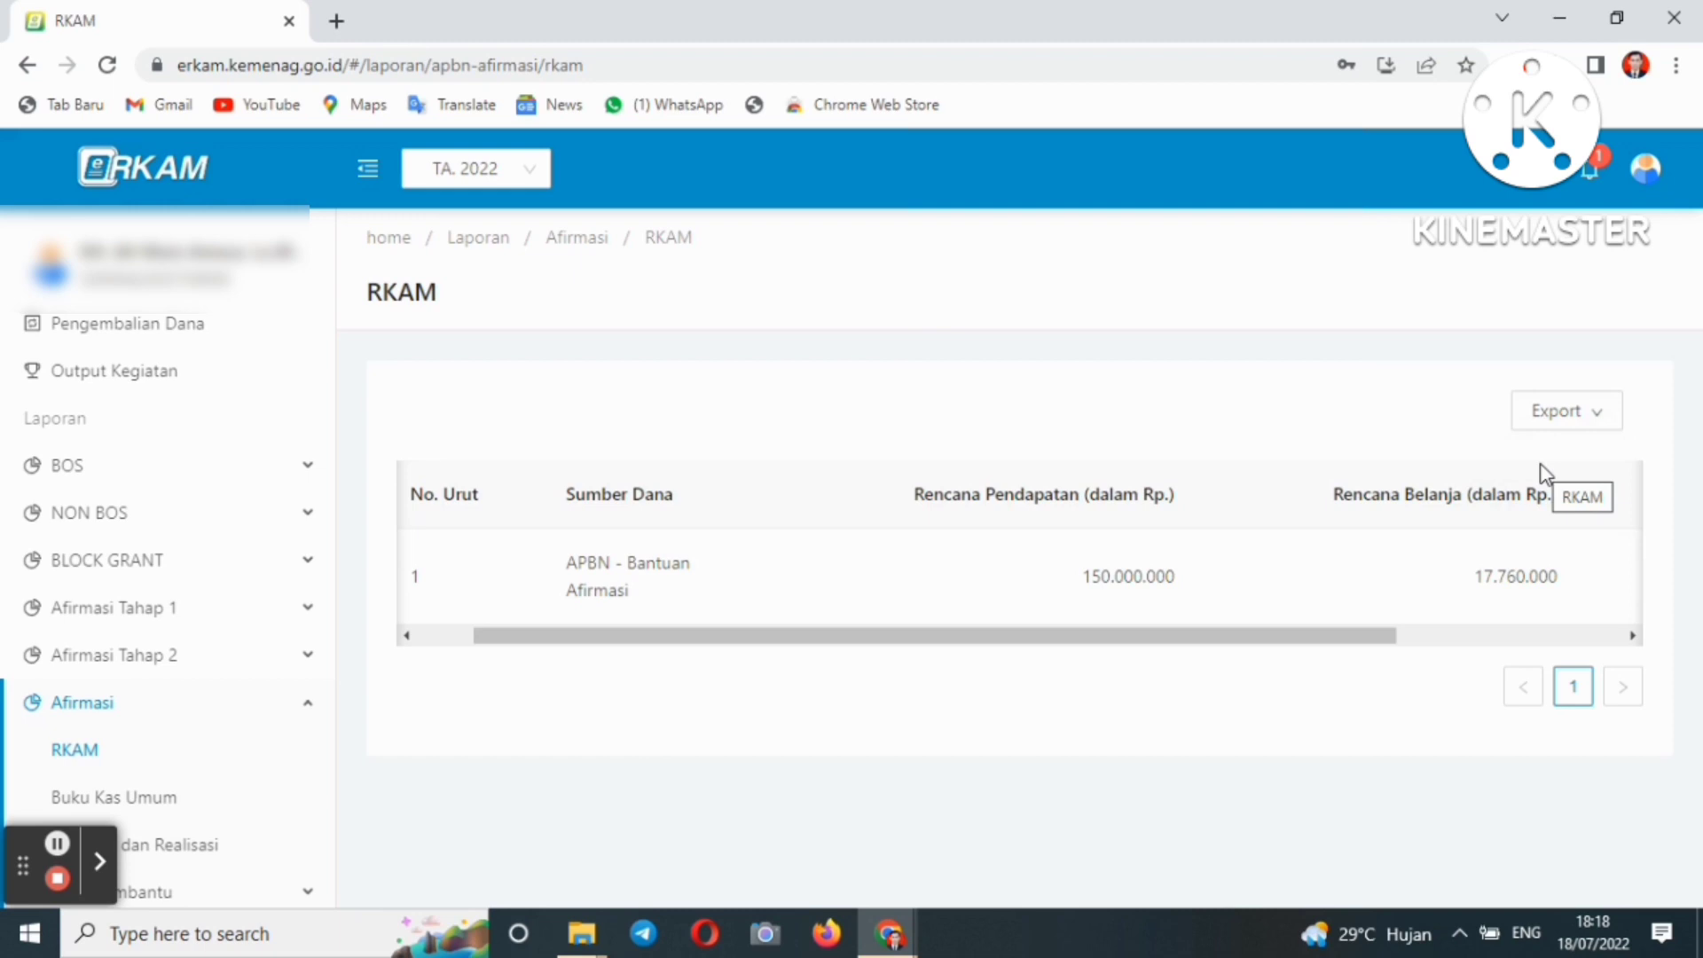
click(1542, 437)
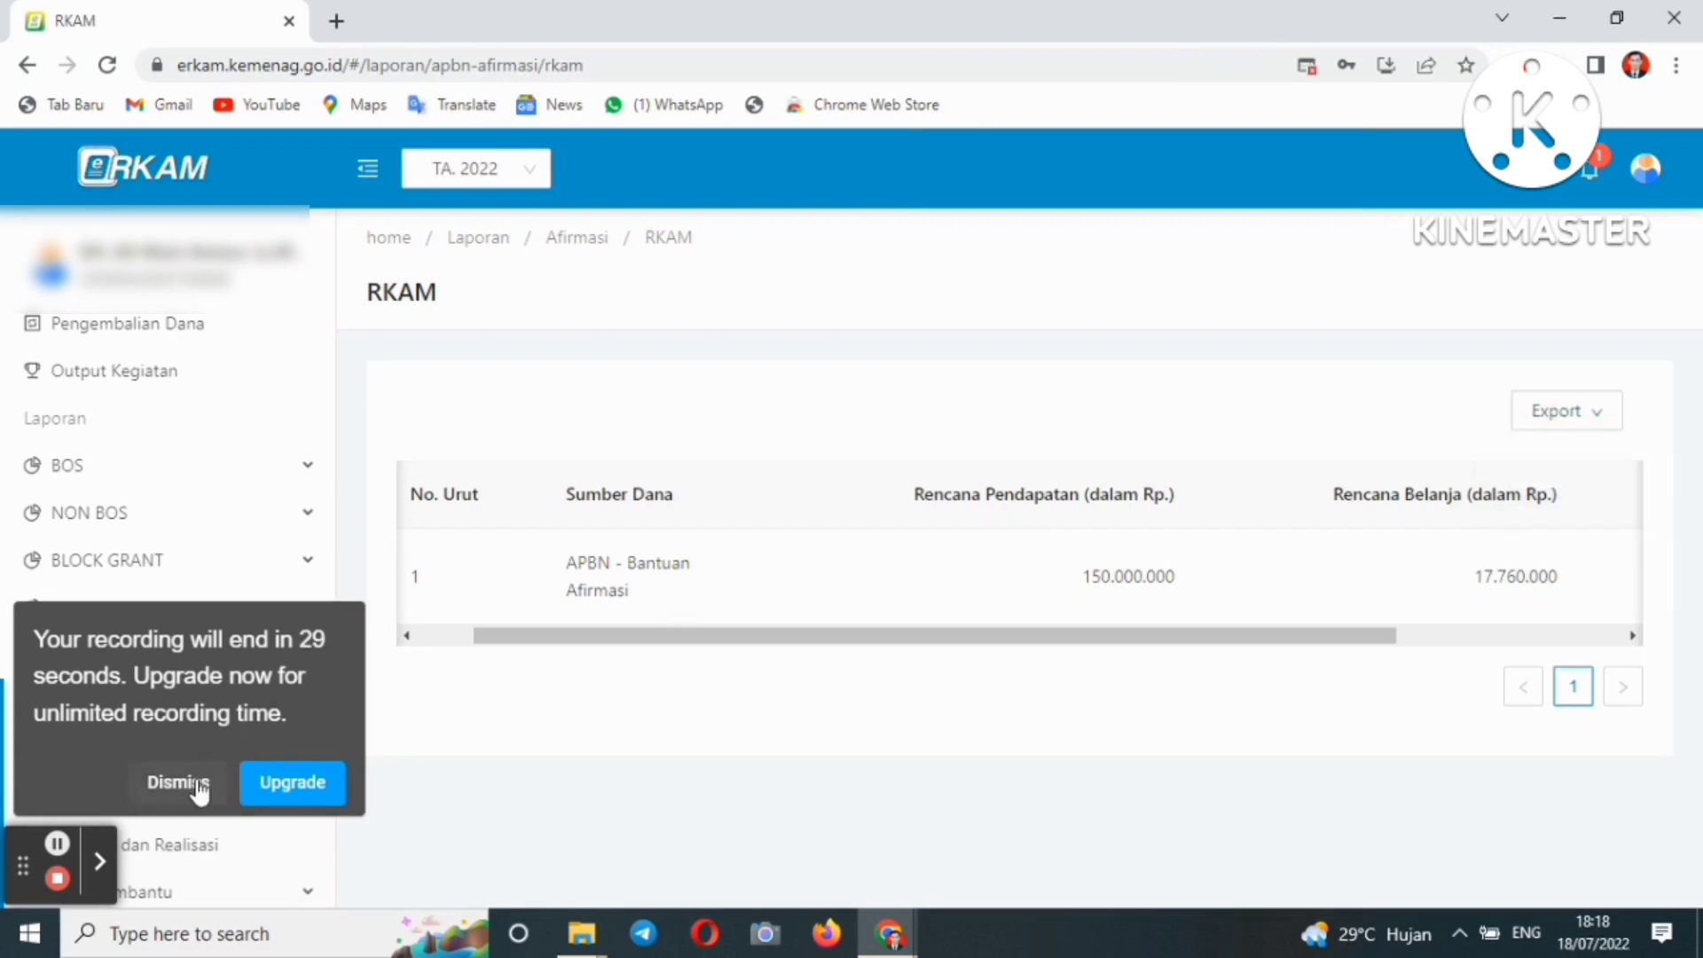
click(200, 785)
click(1538, 433)
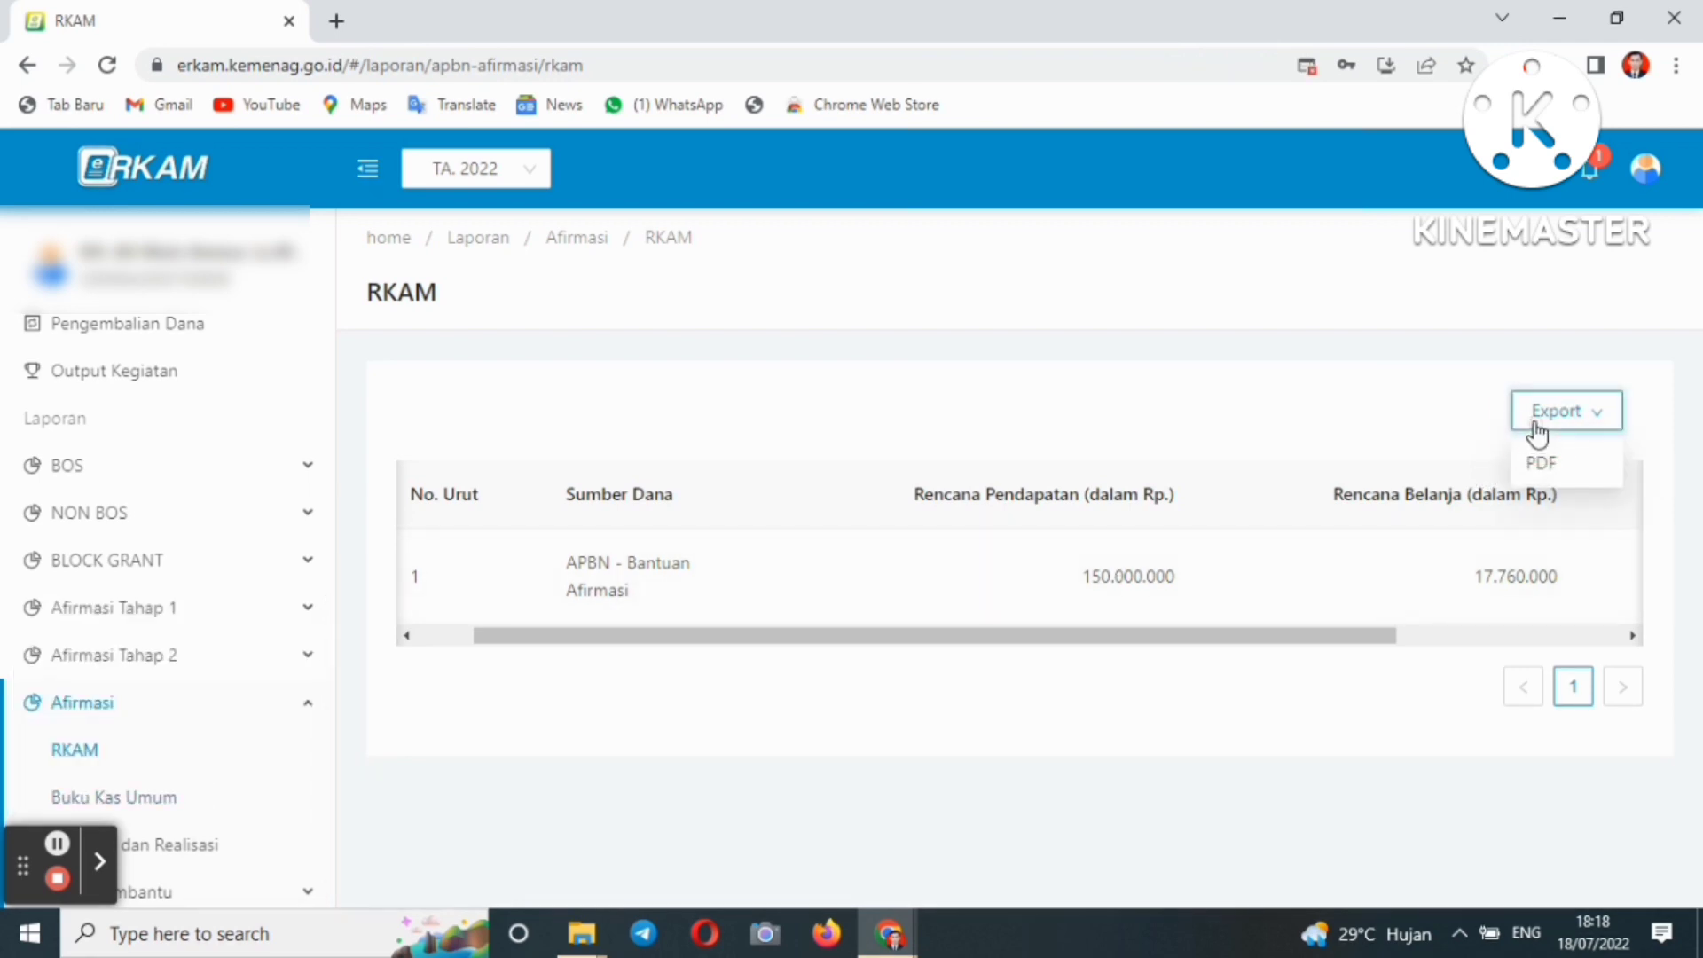
click(1540, 462)
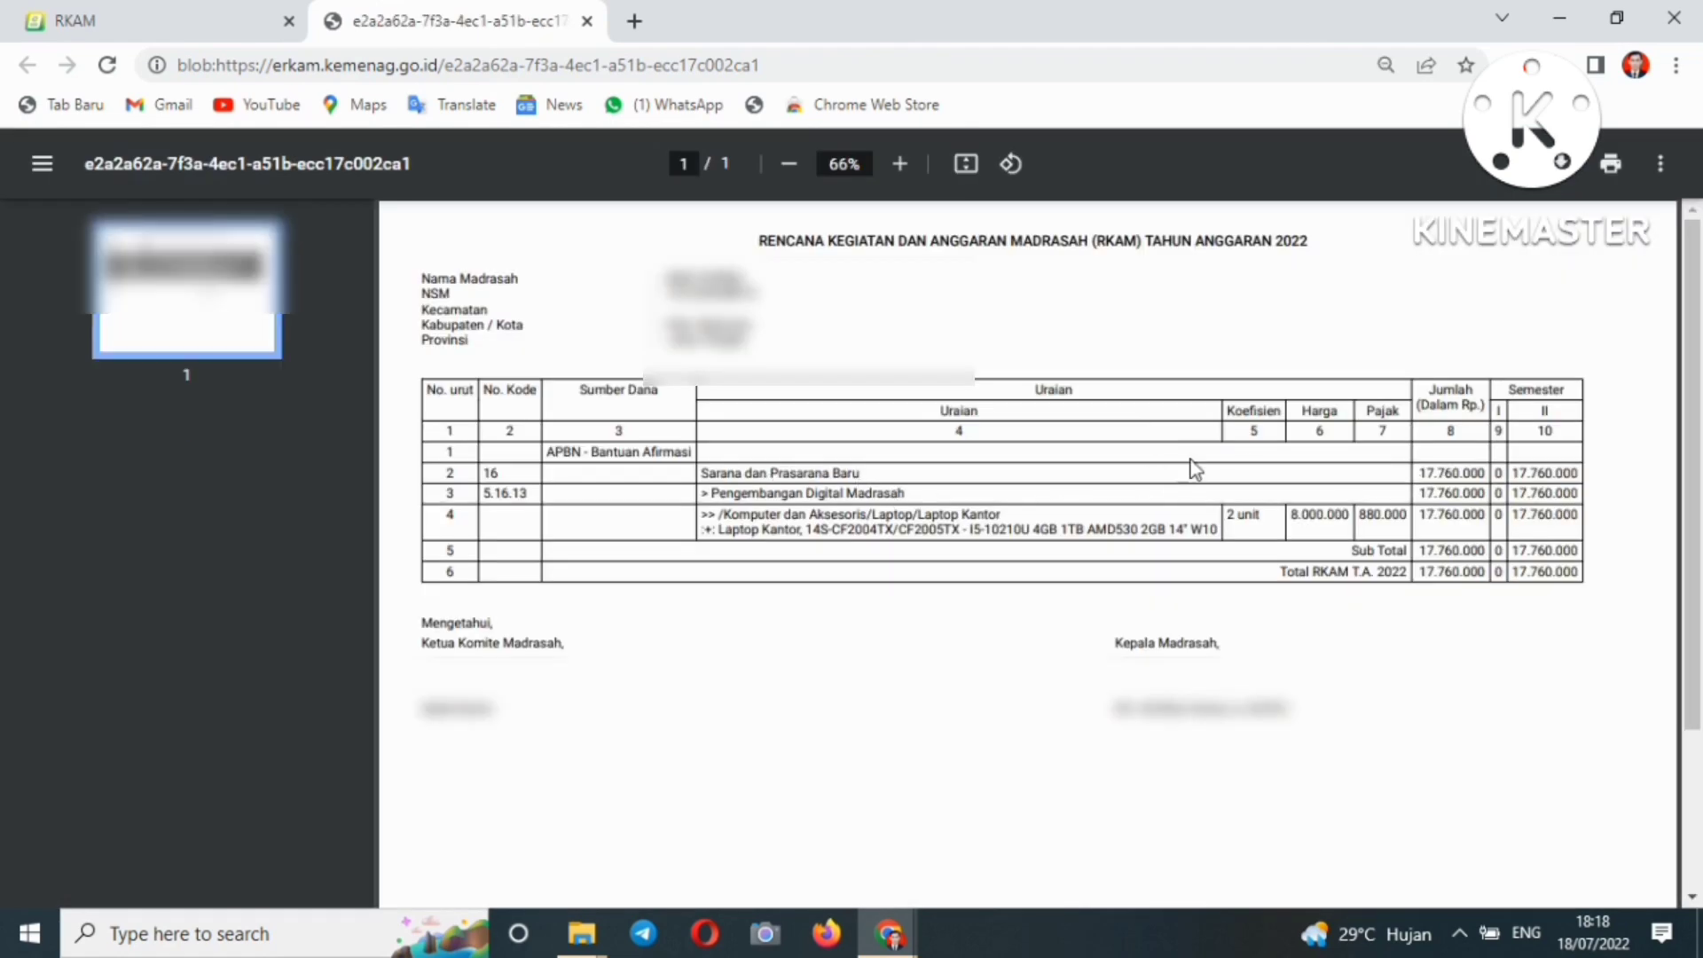
click(586, 21)
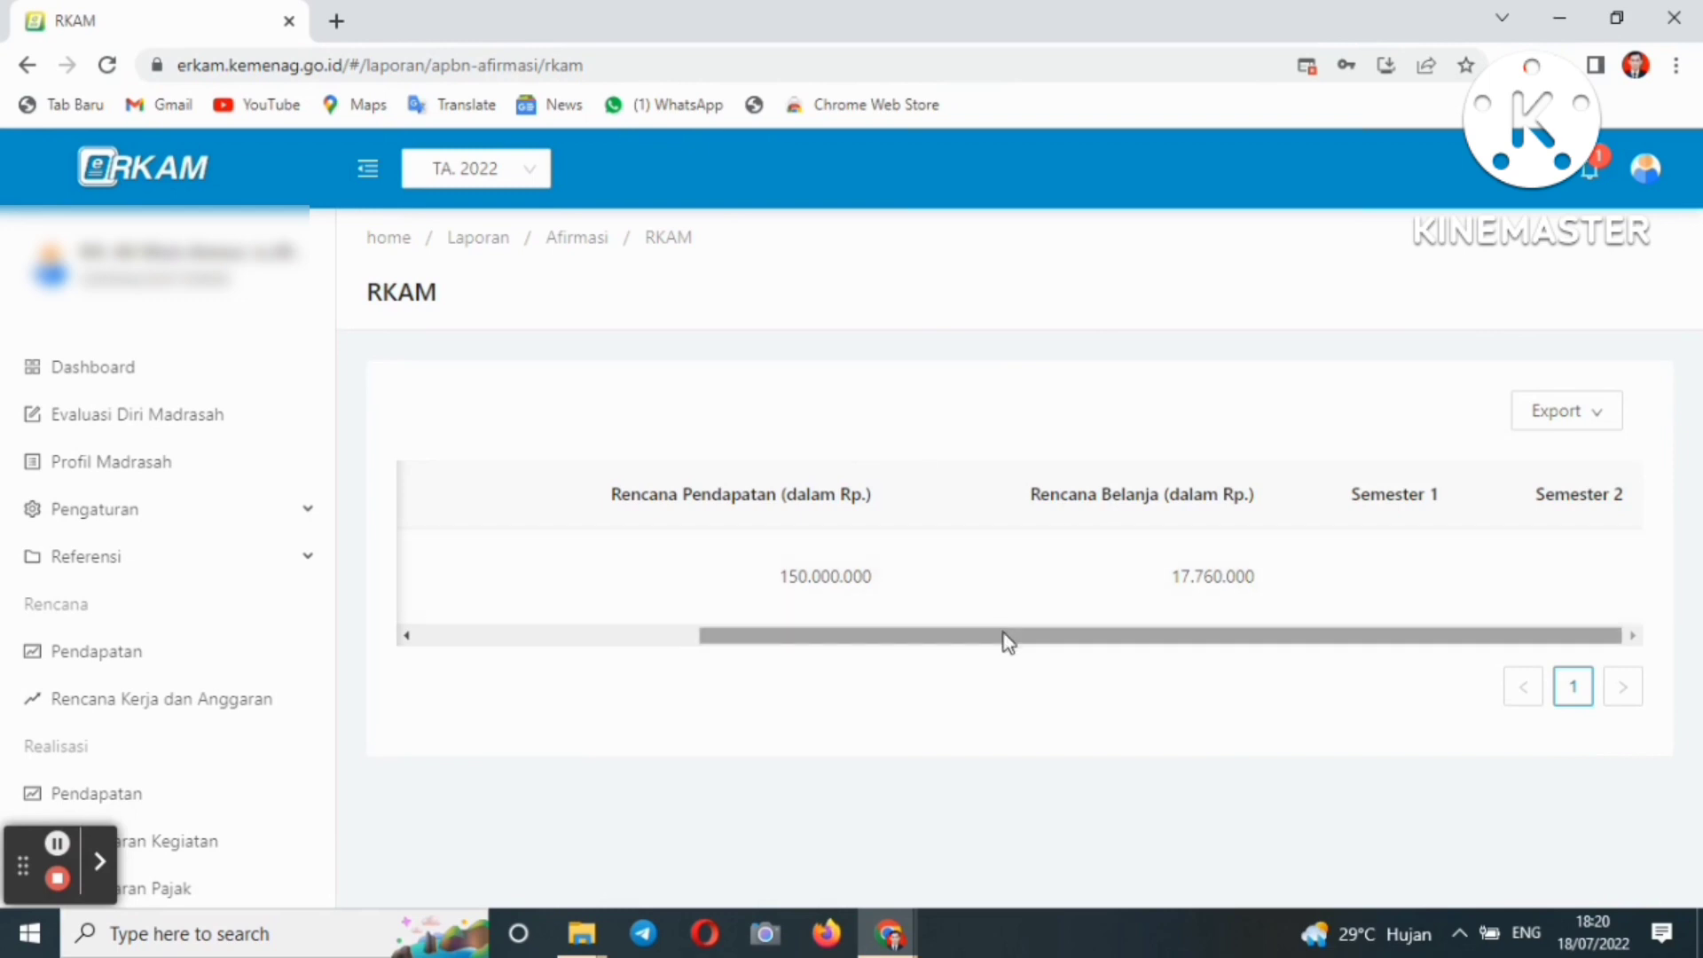
Revisit the Rencana Kerja dan Anggaran summary and view the Sumber Dana options in a new Rencana Pendapatan form, closing it without saving.
click(1043, 635)
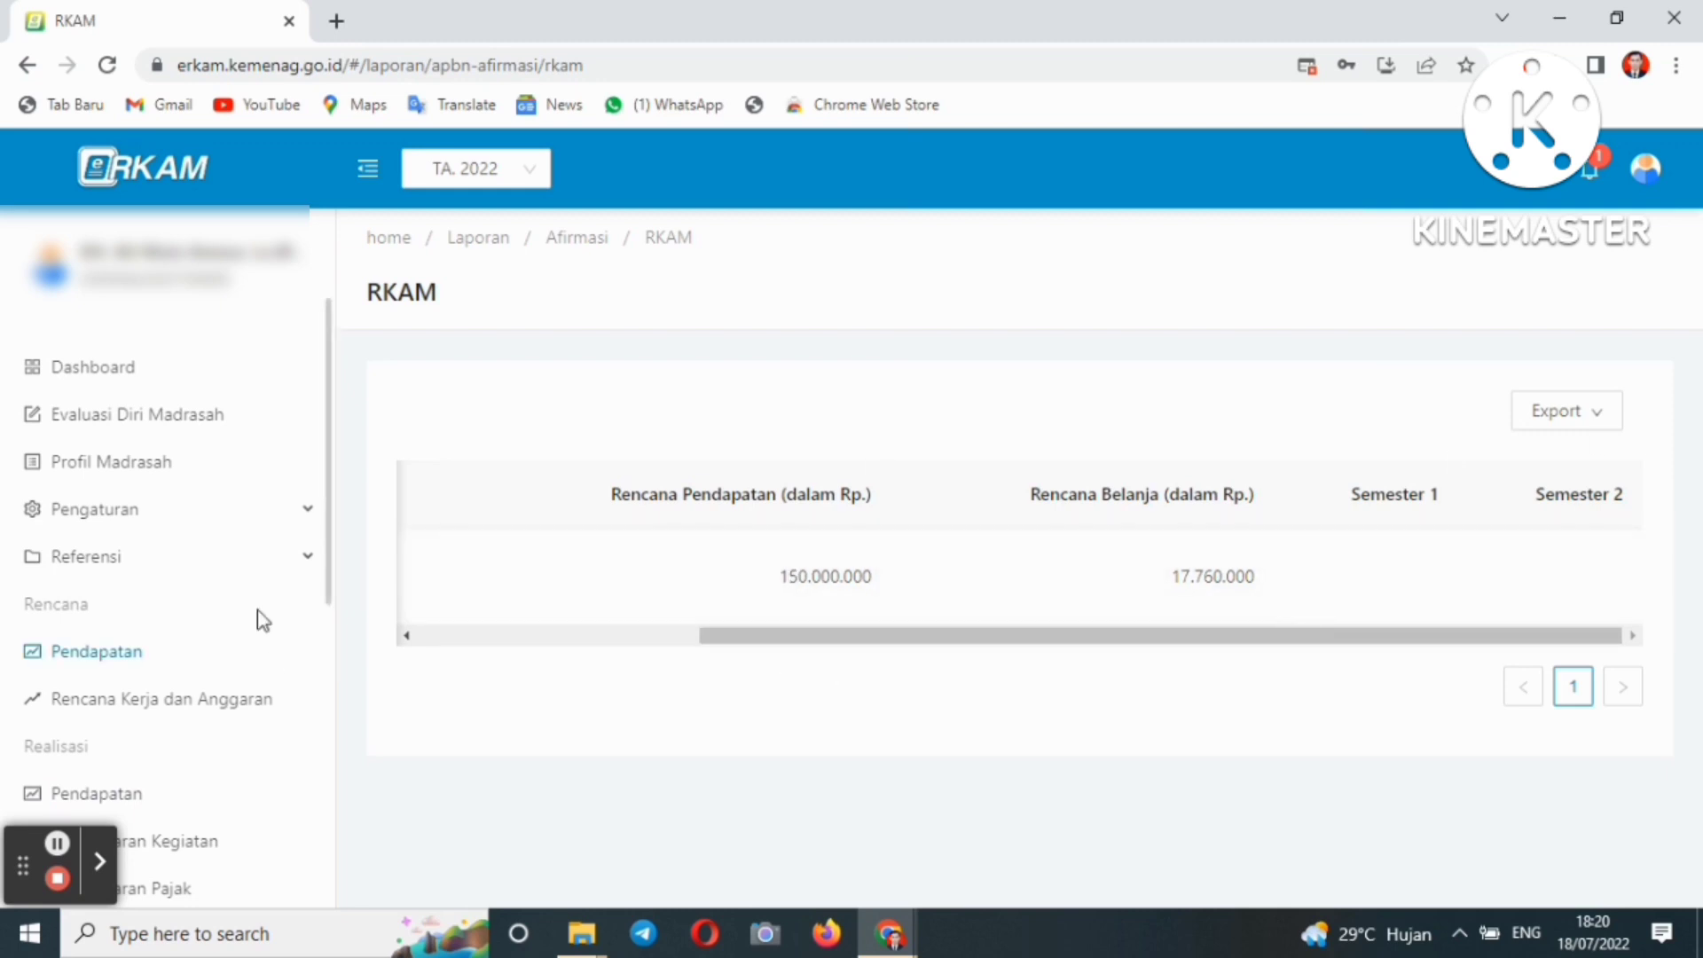
click(168, 710)
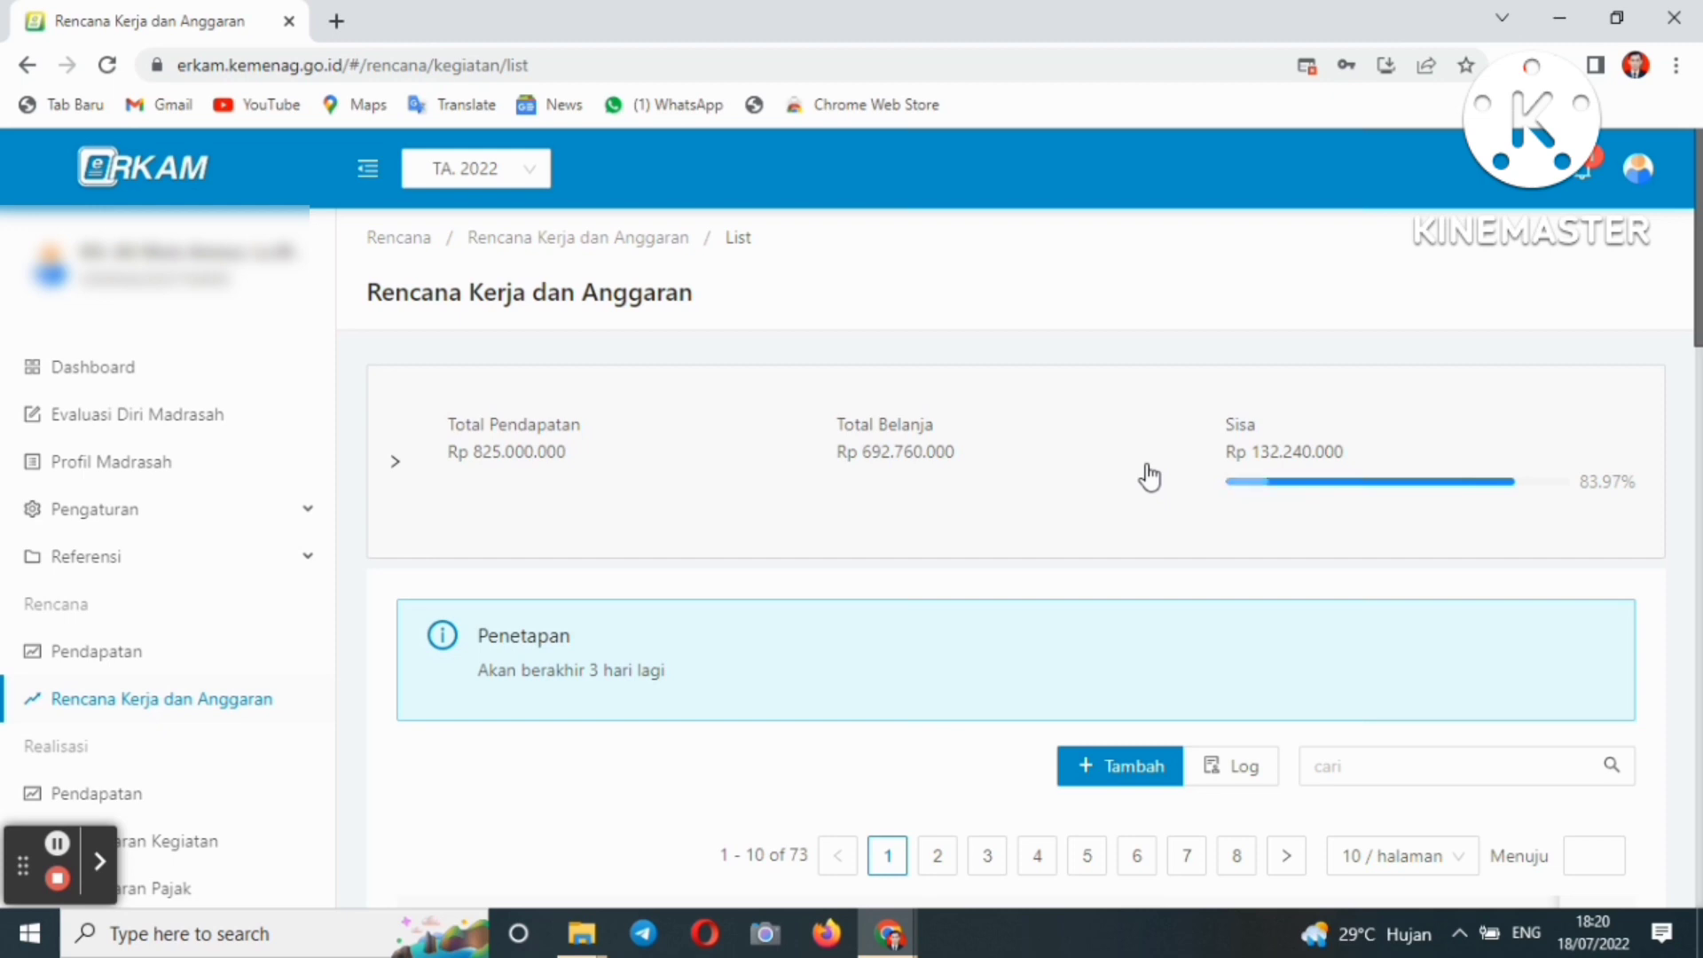
click(164, 652)
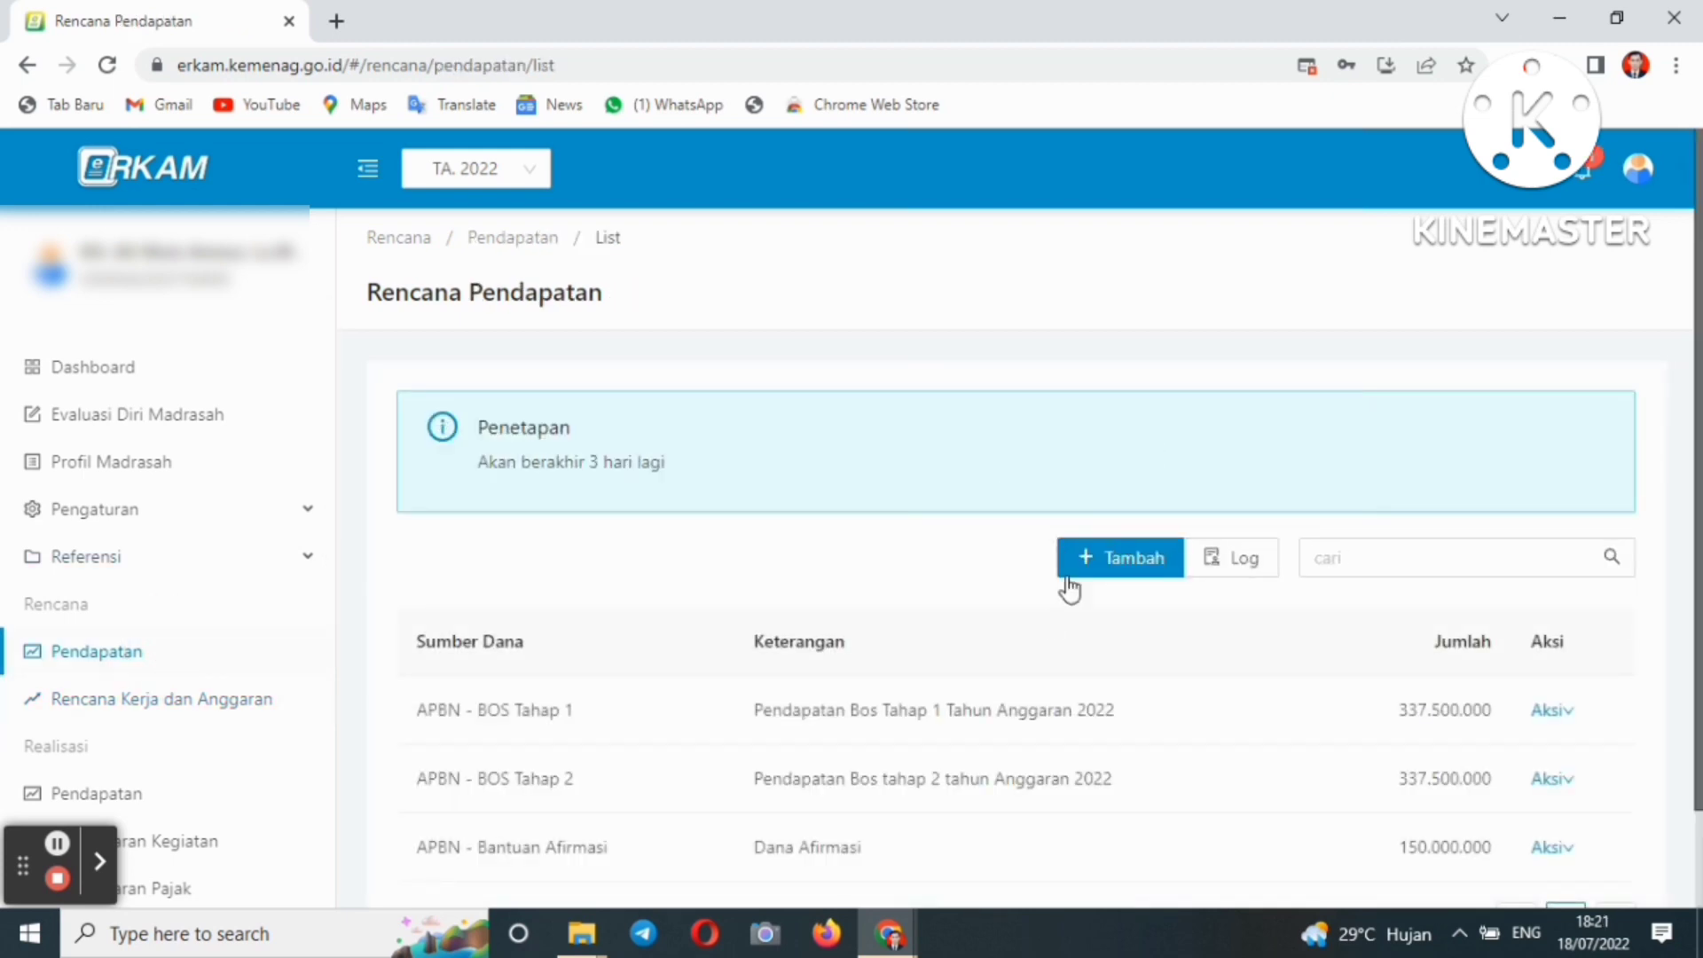
click(1100, 557)
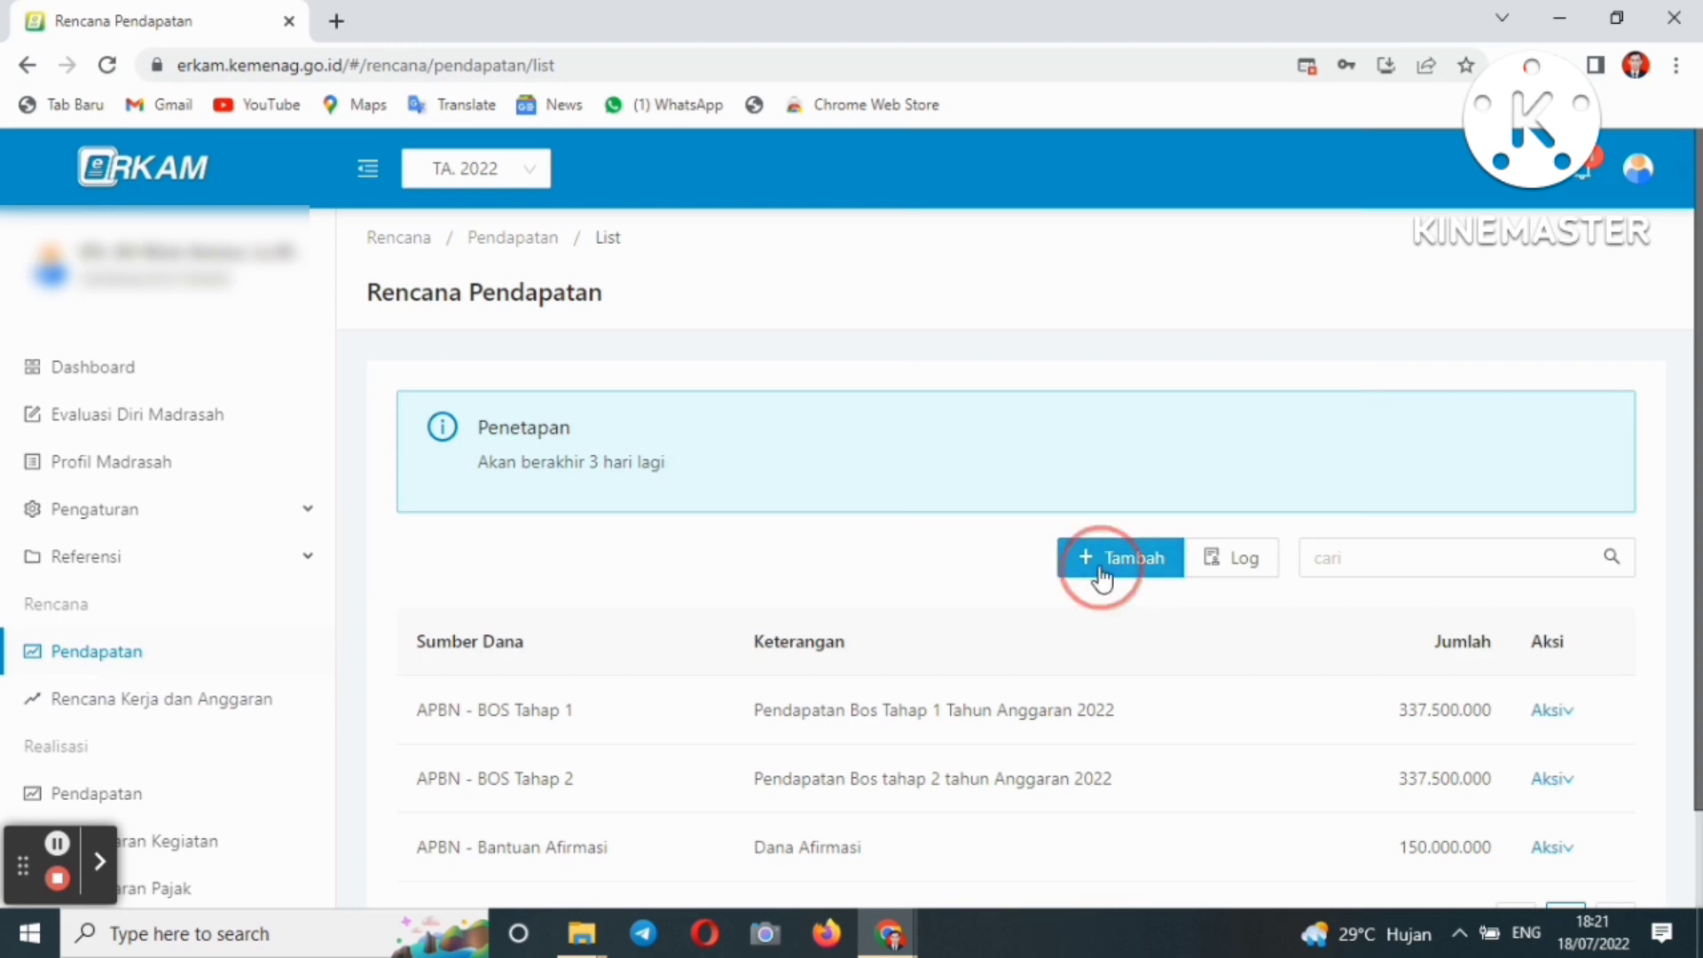
click(962, 358)
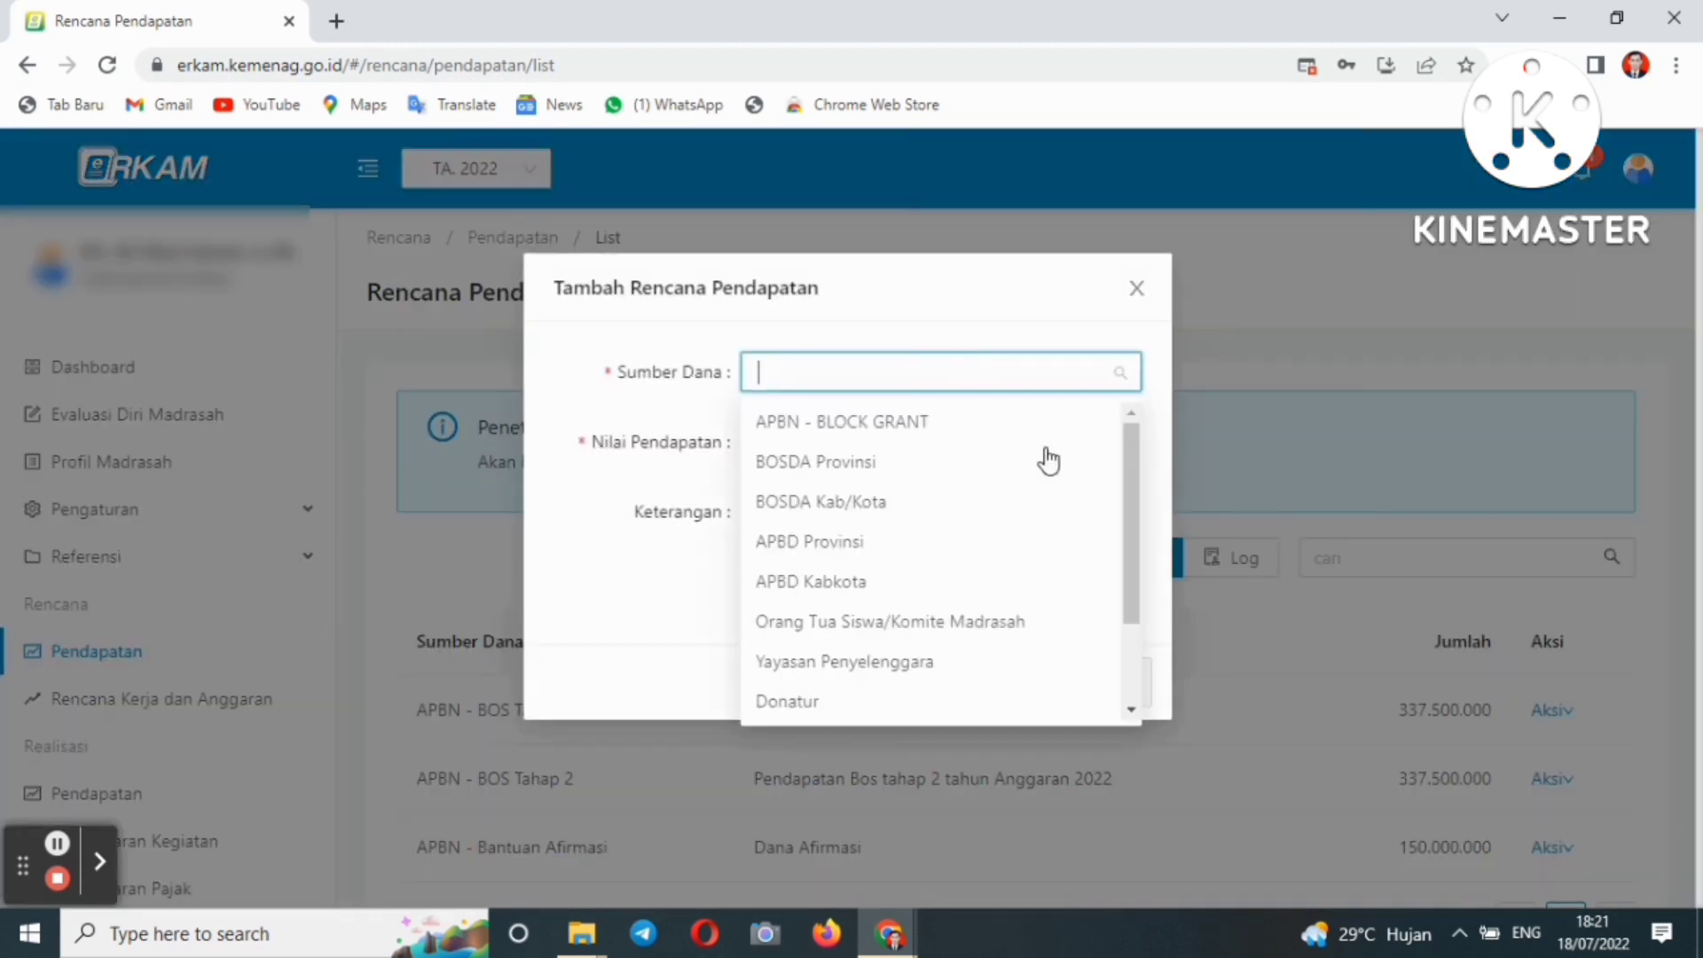
click(1136, 292)
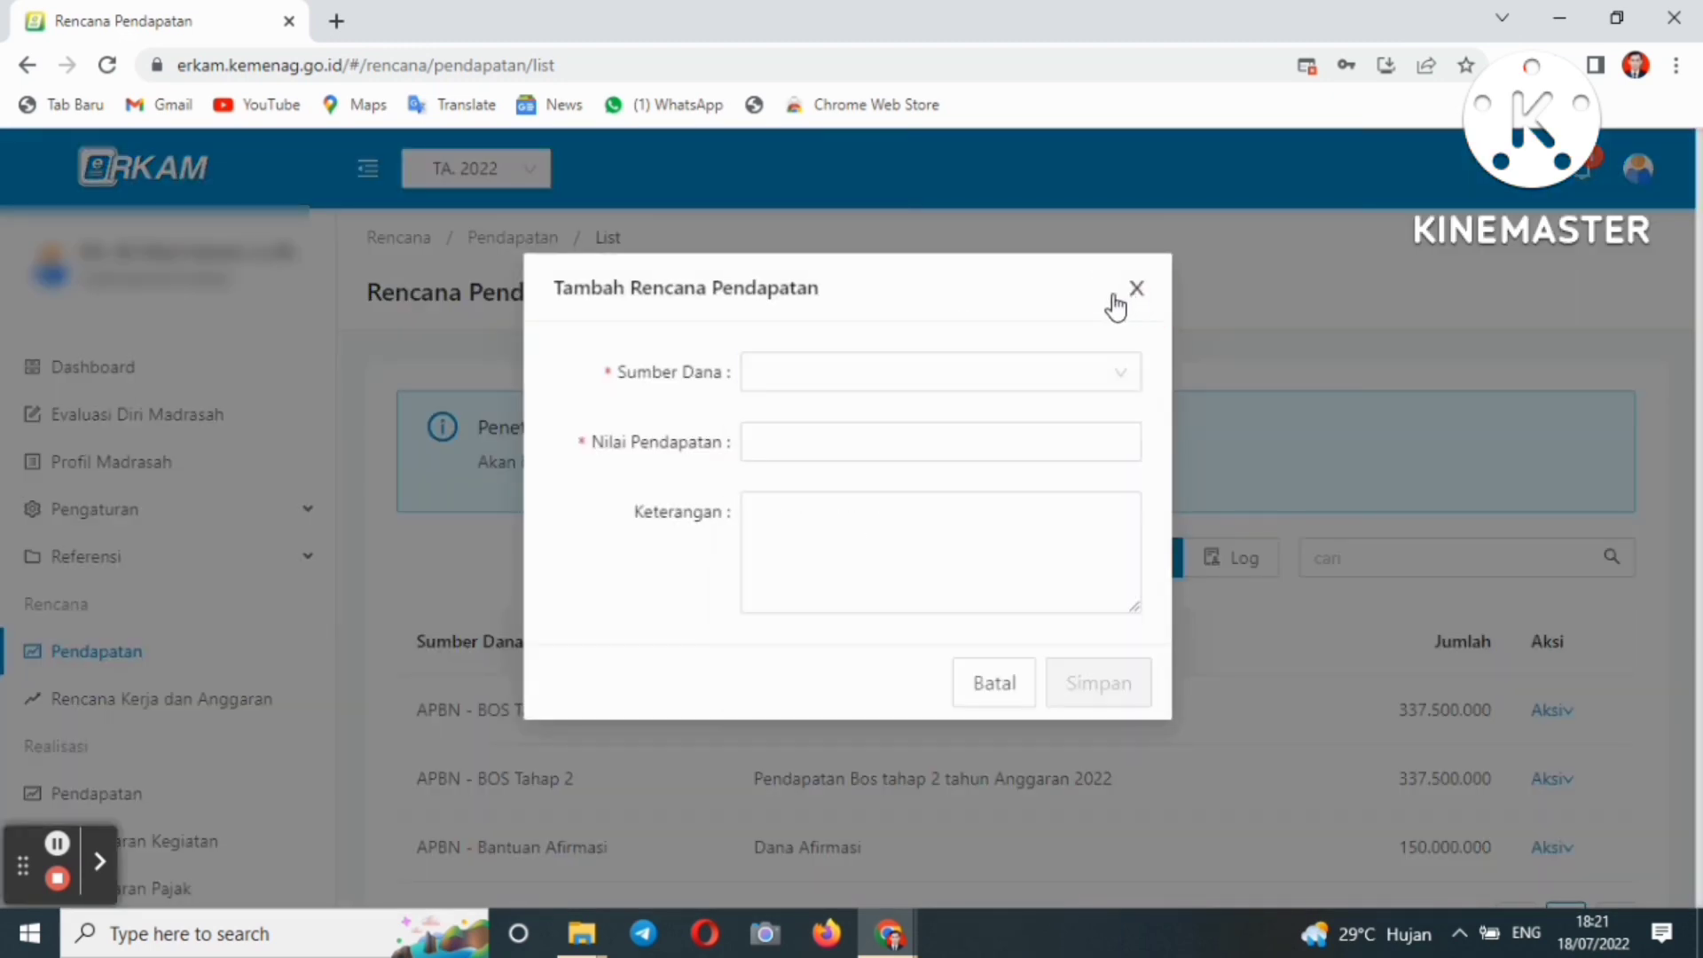
click(1135, 296)
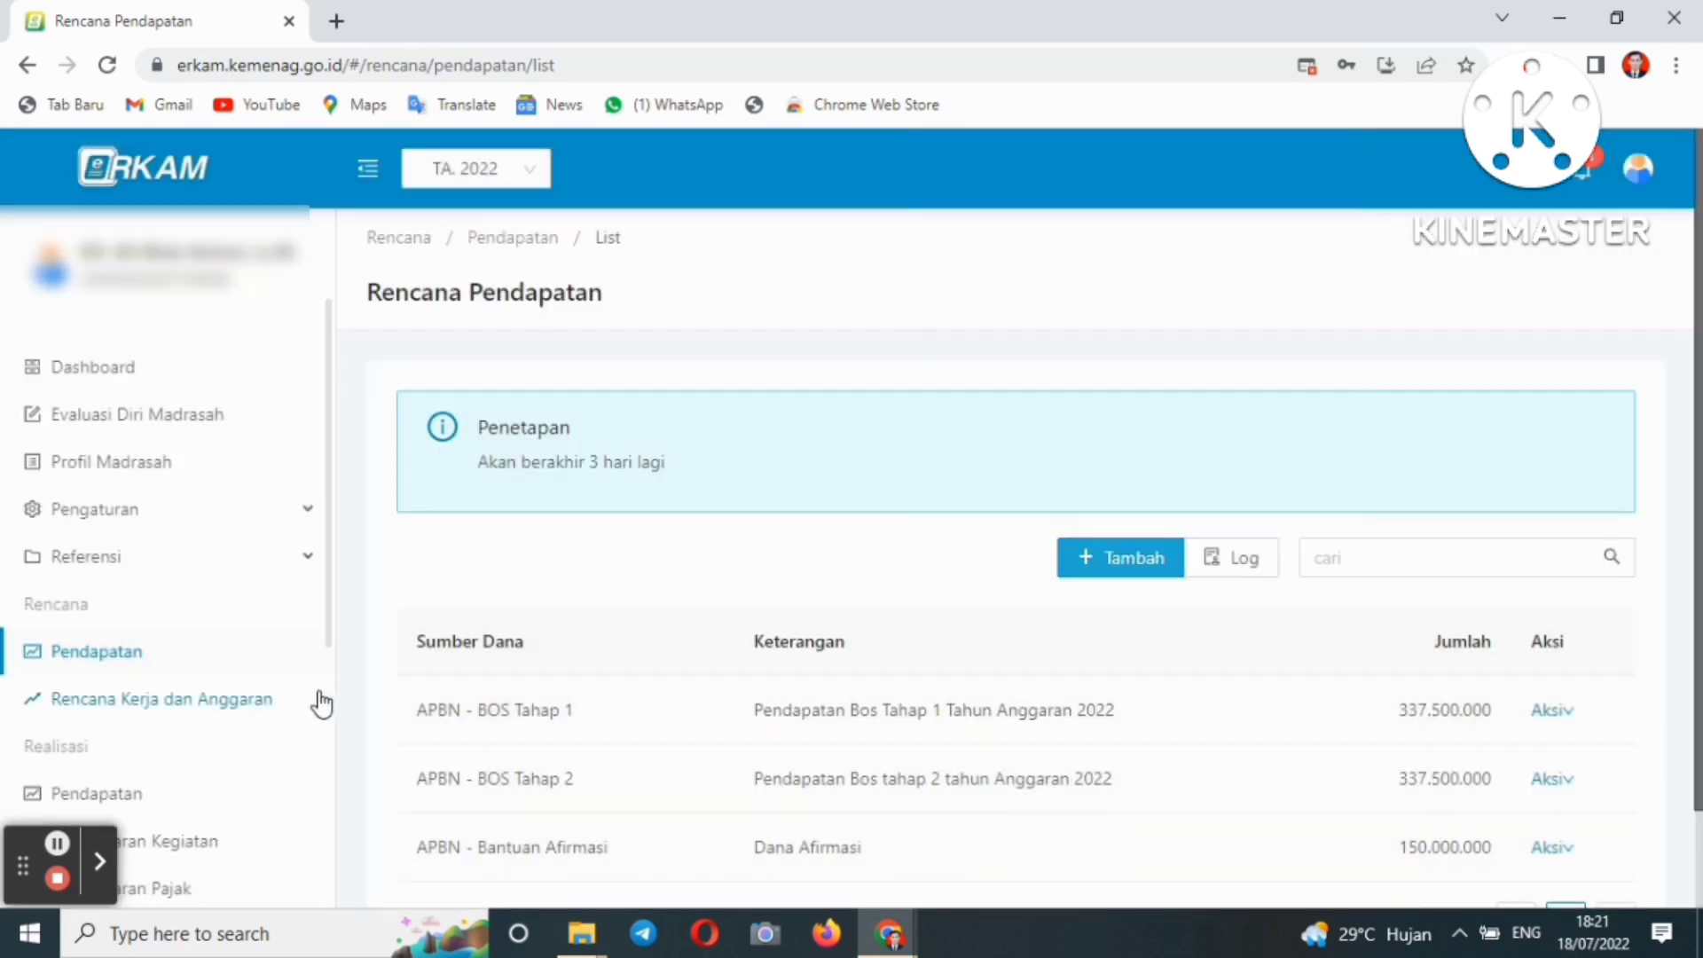